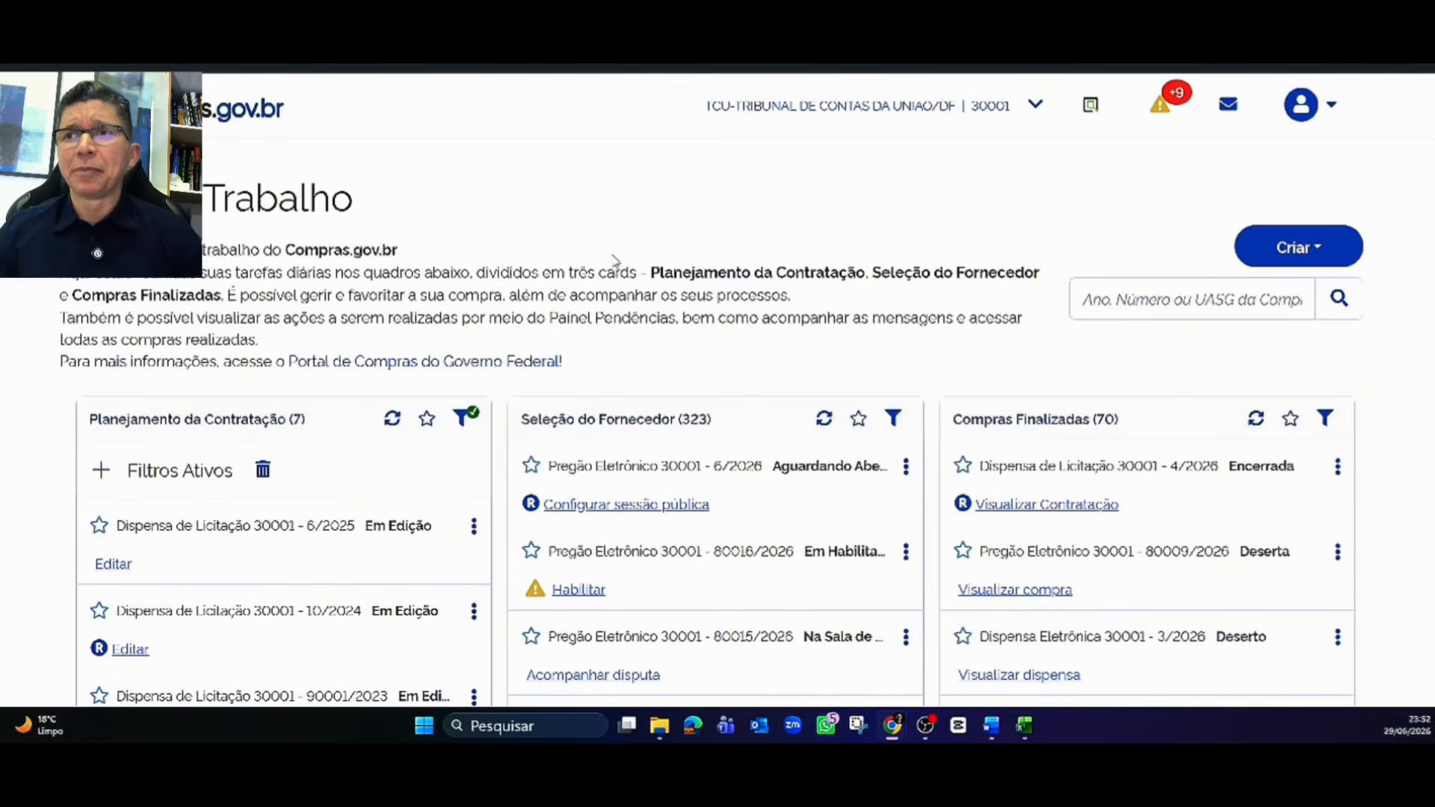
Step: Open the Divulgação de Compras system from the account's list of systems
click(1312, 247)
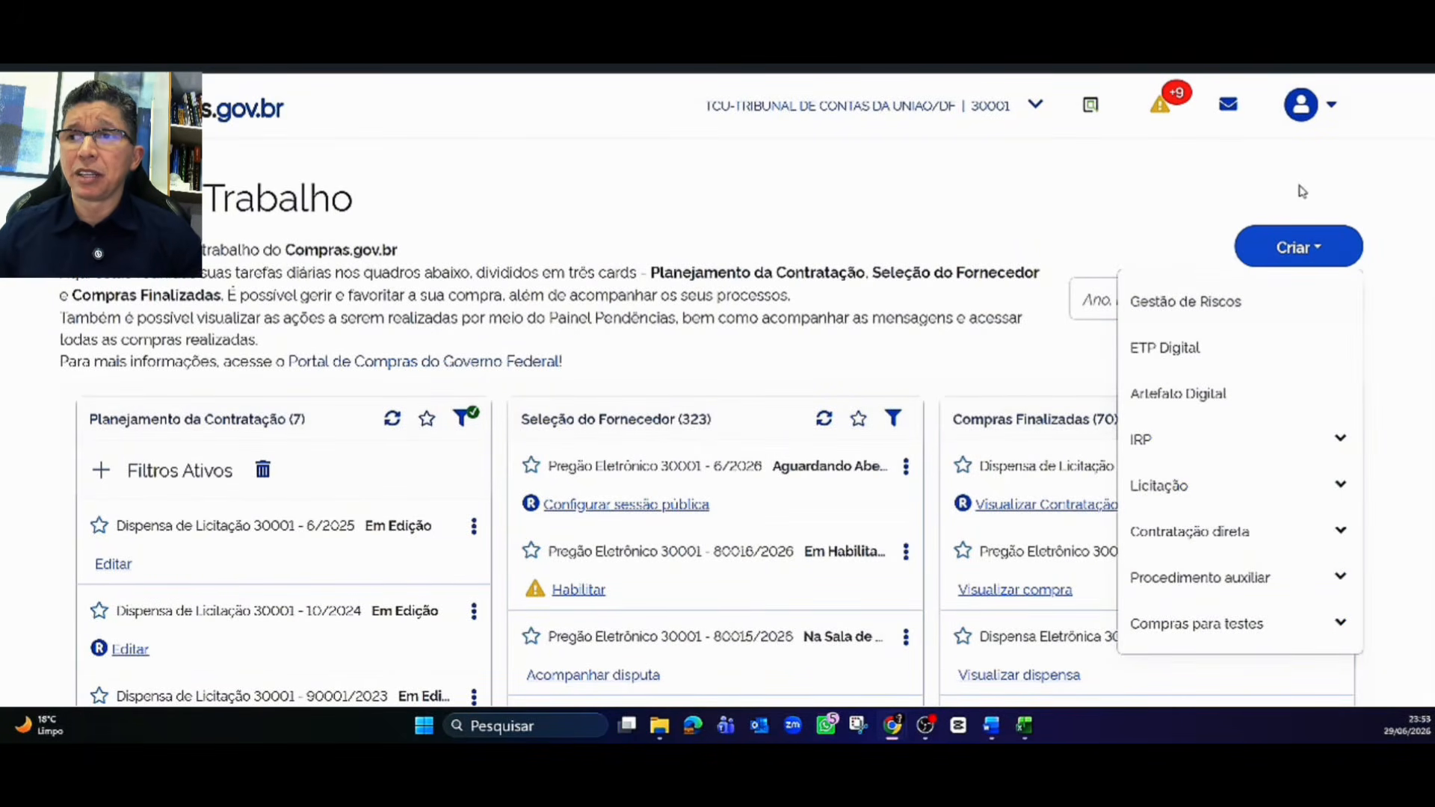
click(1334, 108)
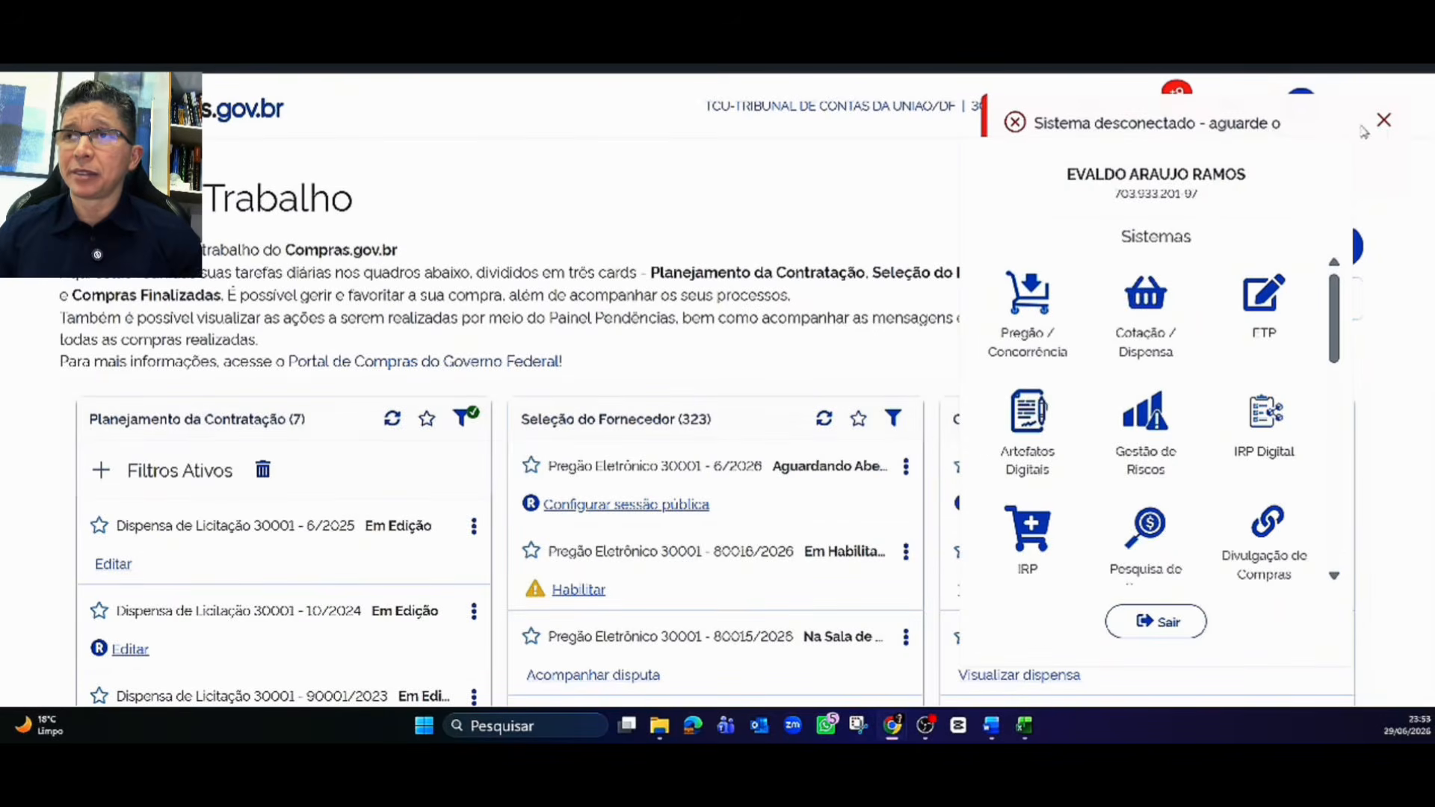
click(1382, 122)
click(1337, 102)
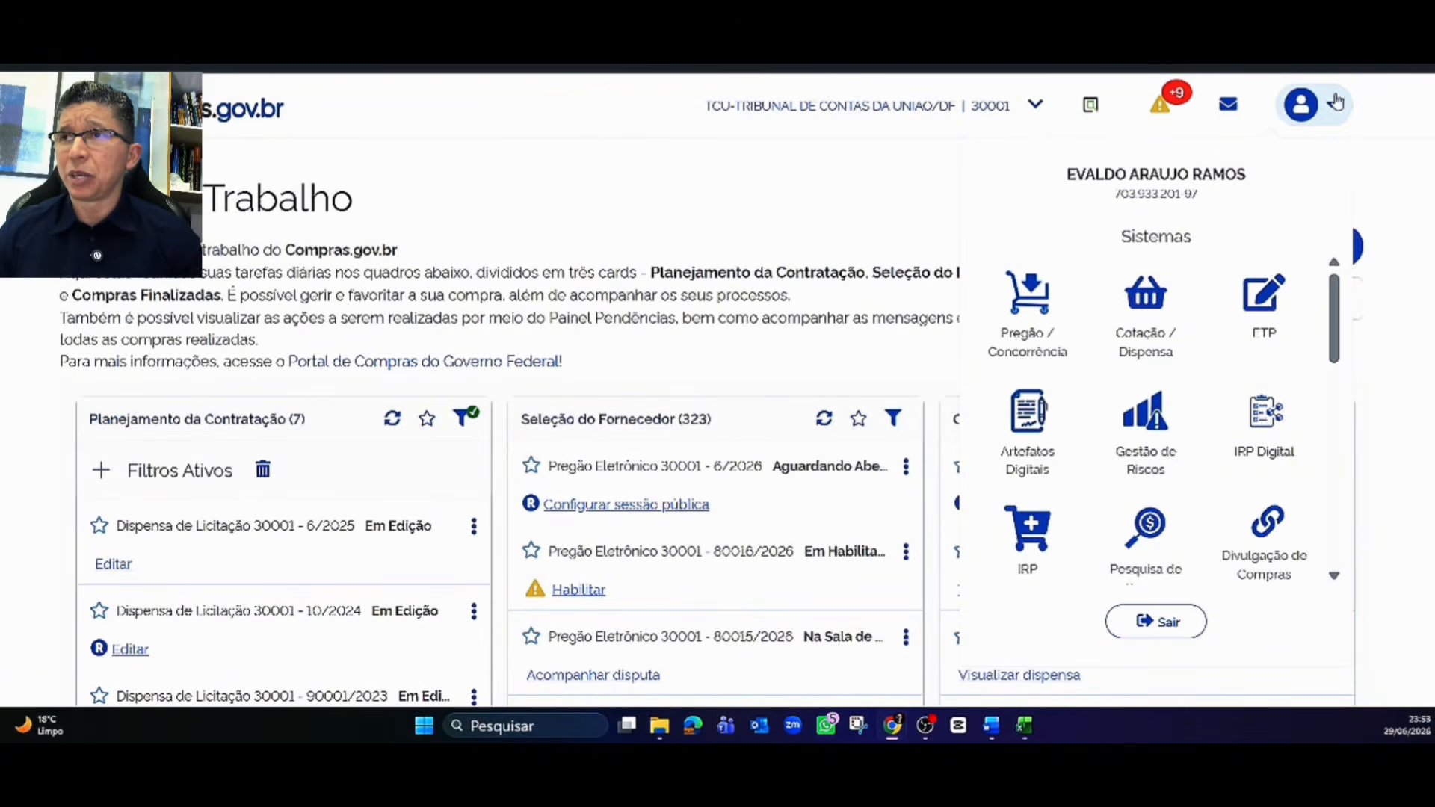
scroll(1191, 294, down, 2)
click(1261, 465)
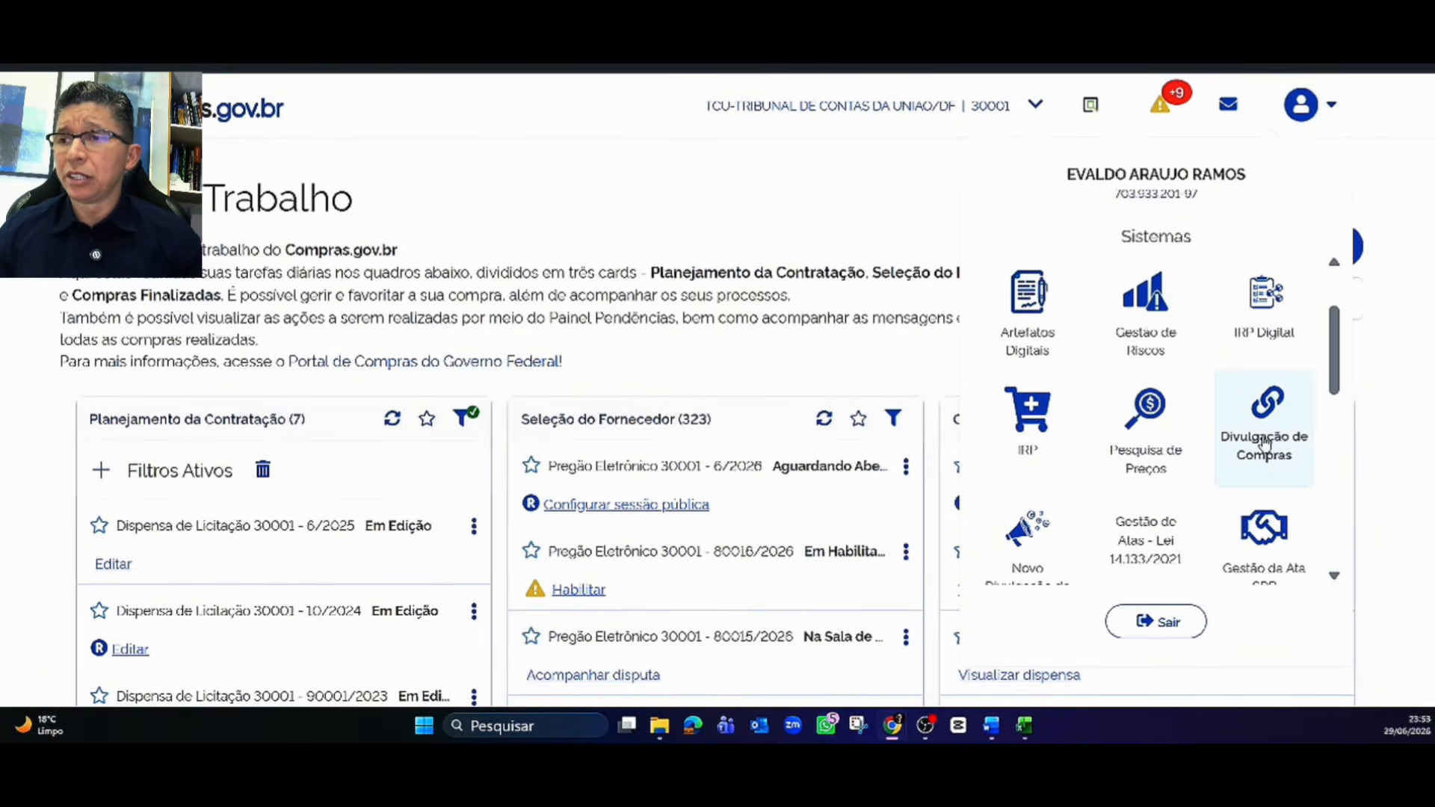
Step: Open the Incluir Licitação SRP function and read the notice about its availability
mouse_move(91, 197)
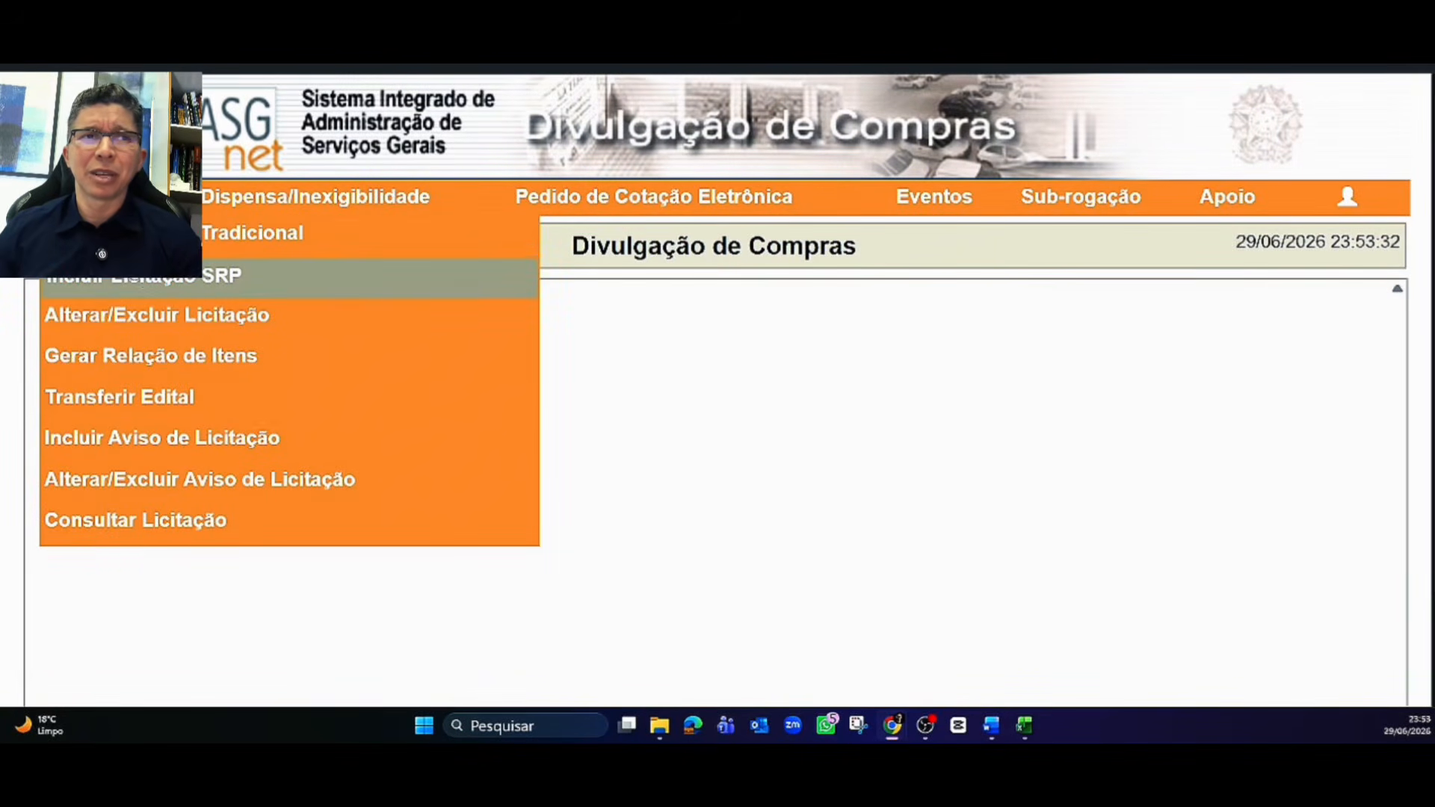
click(139, 281)
scroll(224, 397, down, 2)
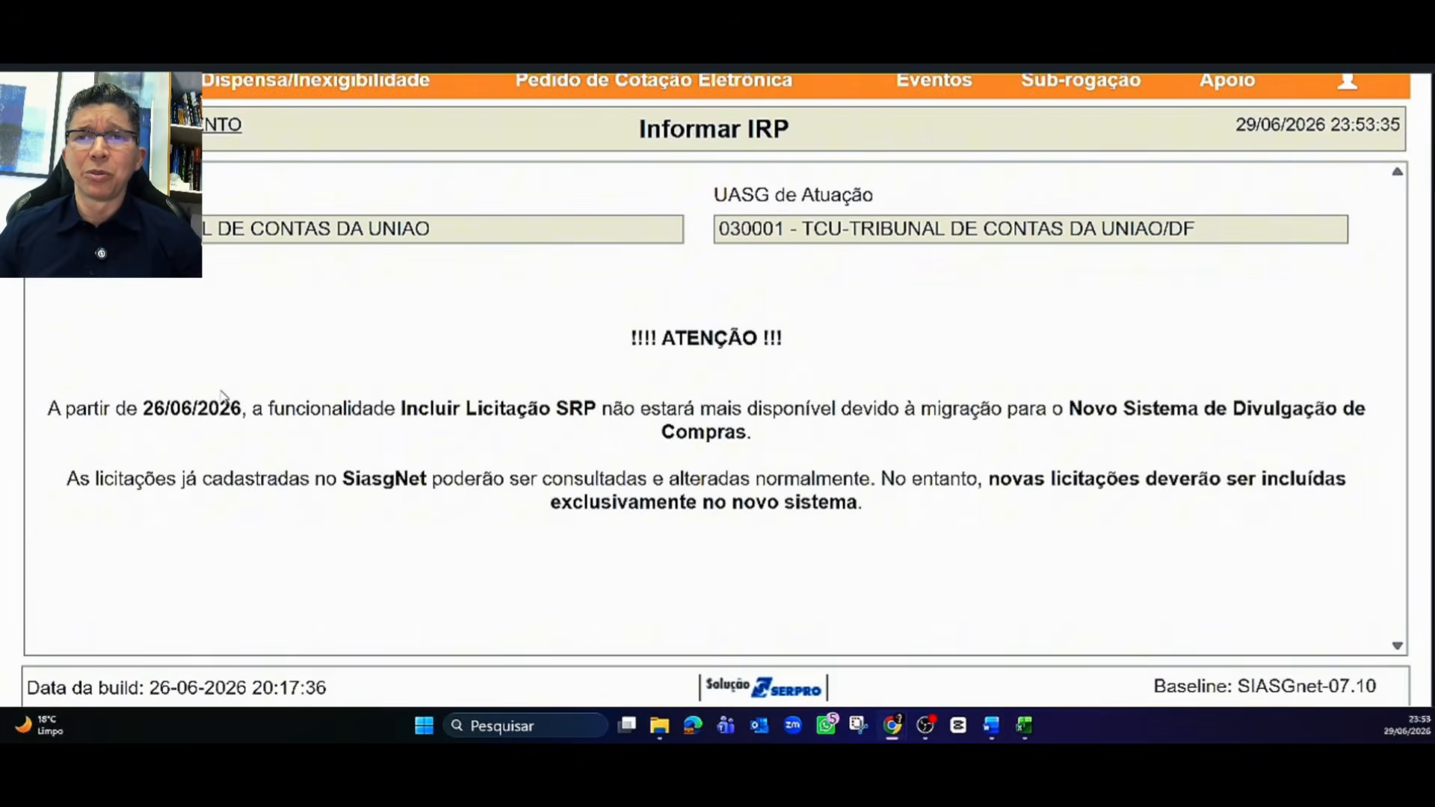
scroll(222, 397, up, 2)
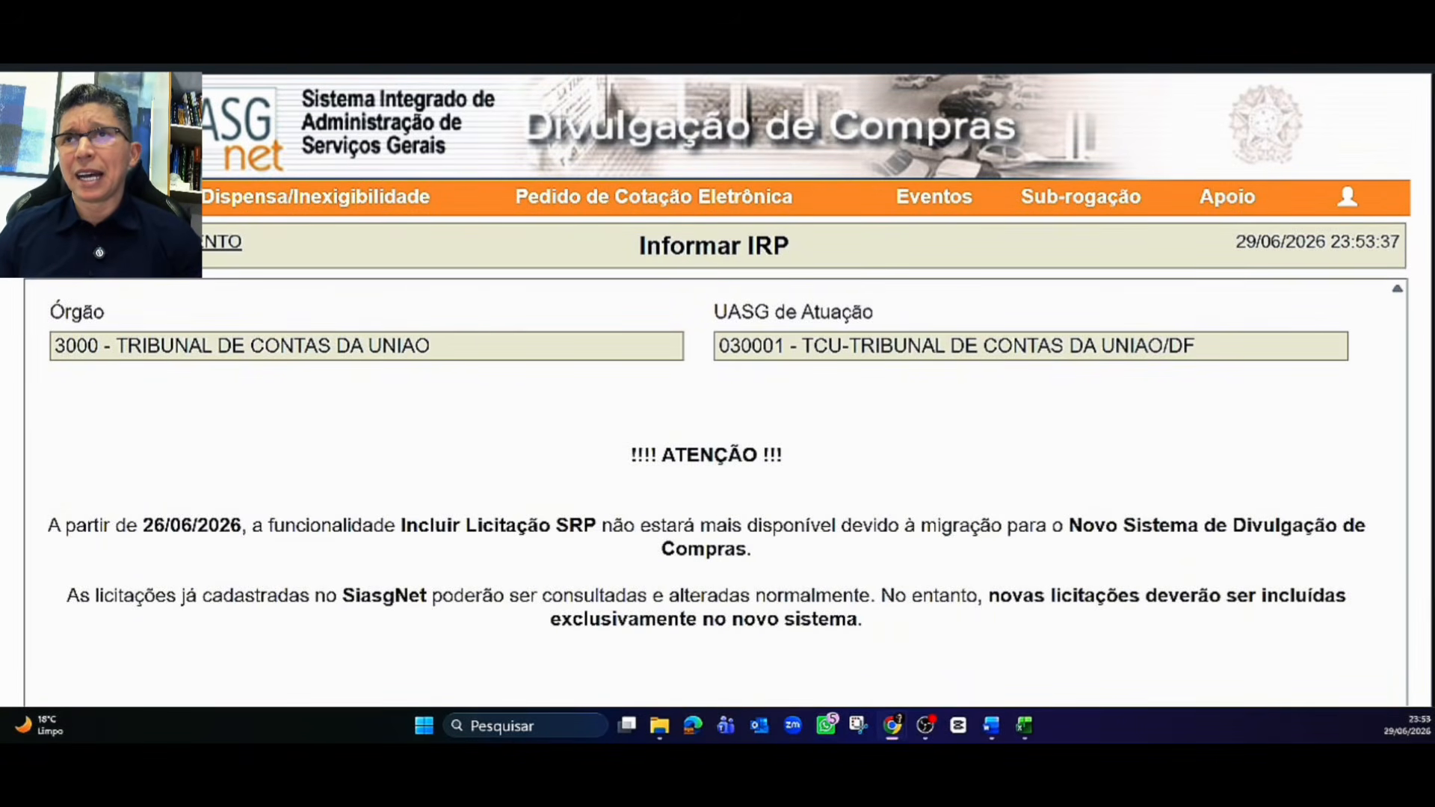
Step: Return to the work area's systems list and open Novo Divulgação de Compras
key(ctrl+Tab)
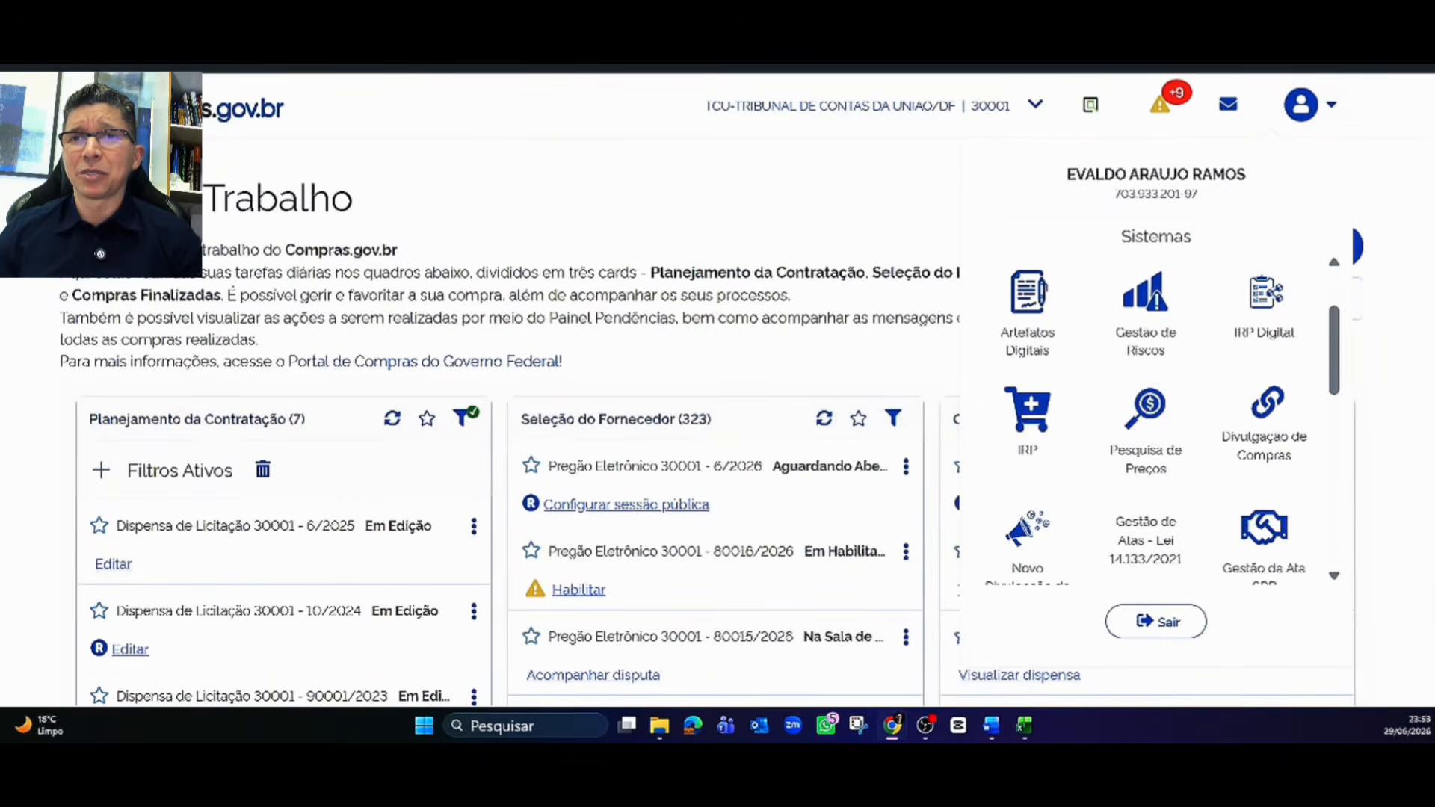
scroll(1032, 426, down, 2)
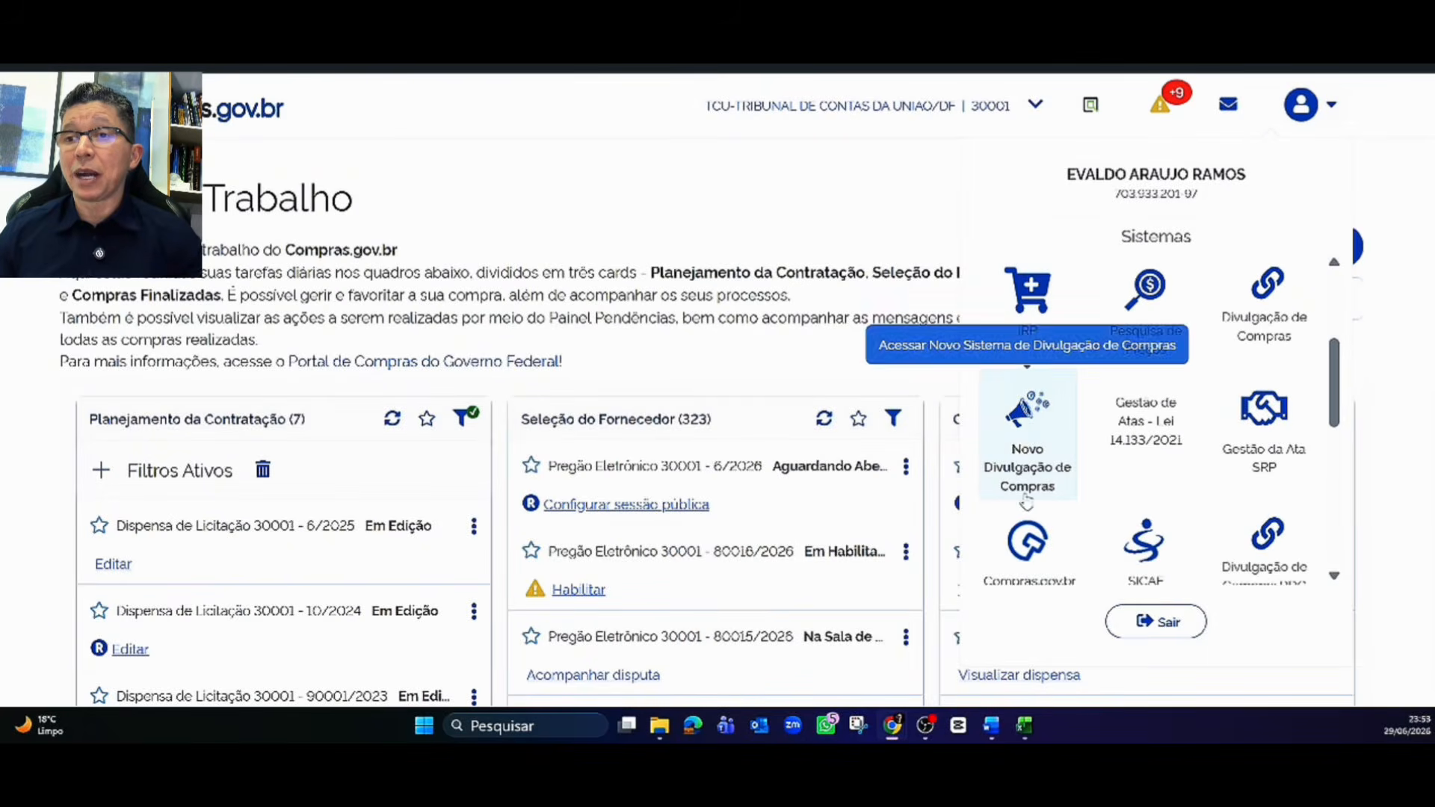
click(1027, 439)
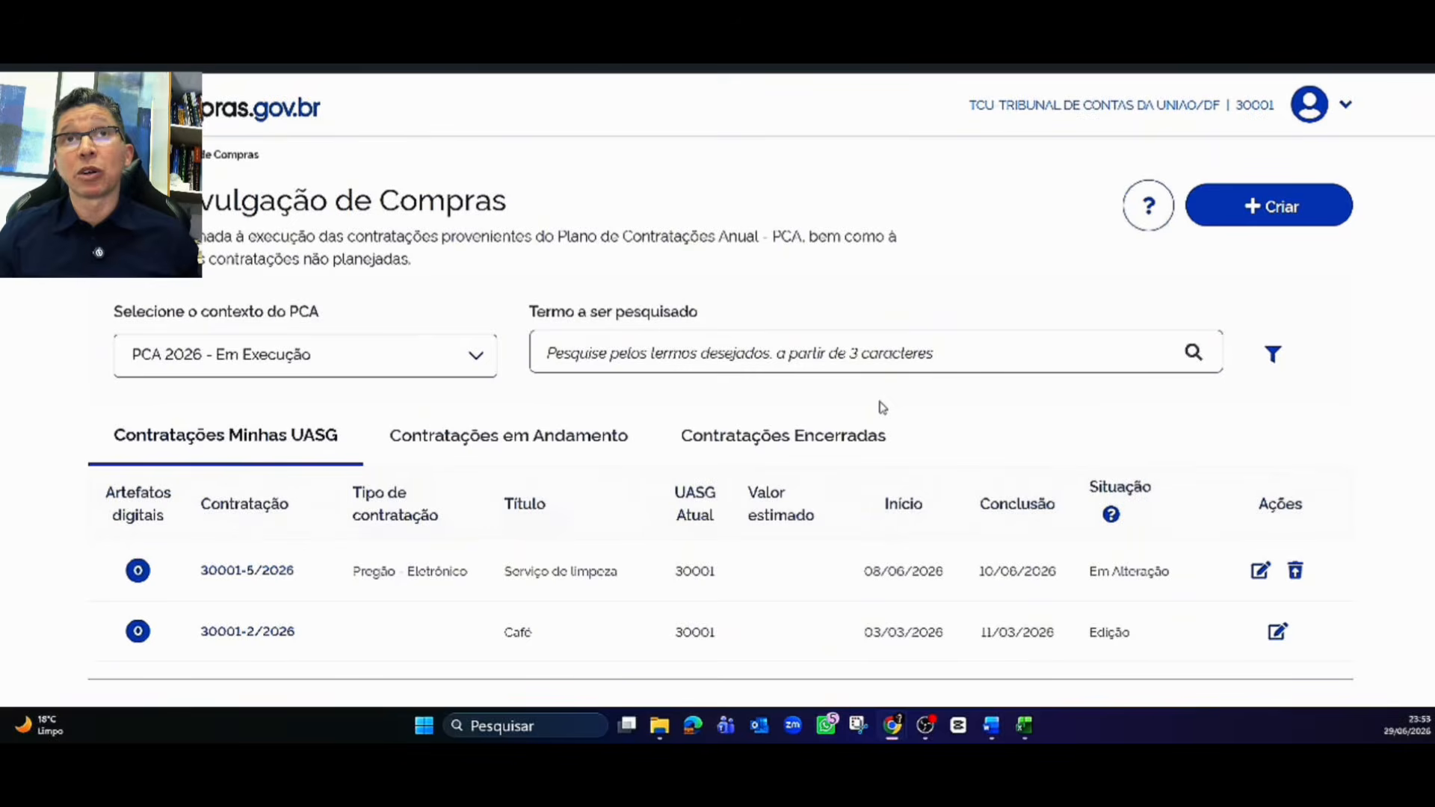
Step: Start a new contratação titled "Compra de combustível." and set its category to Bens
click(1286, 216)
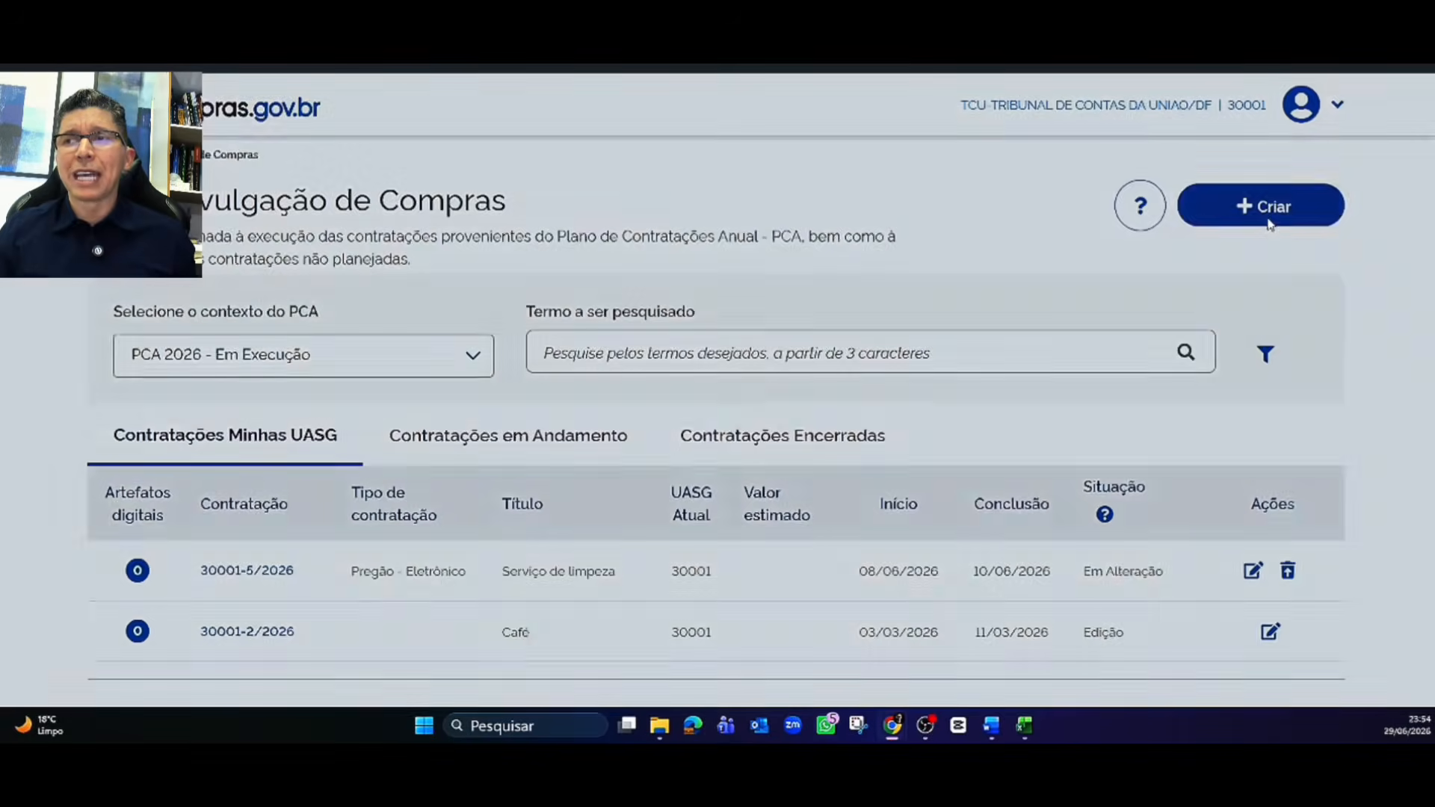
click(508, 329)
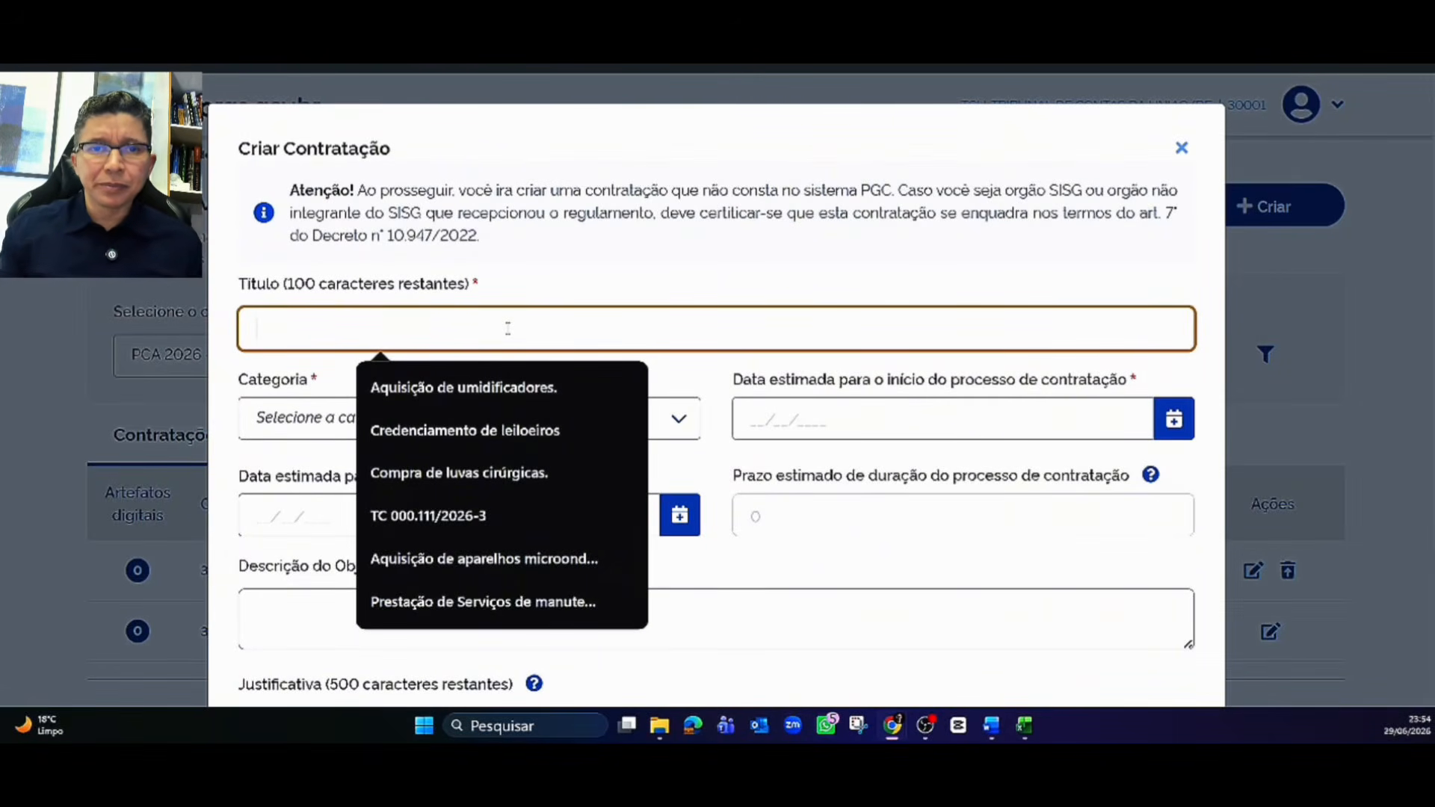
text(Compra de)
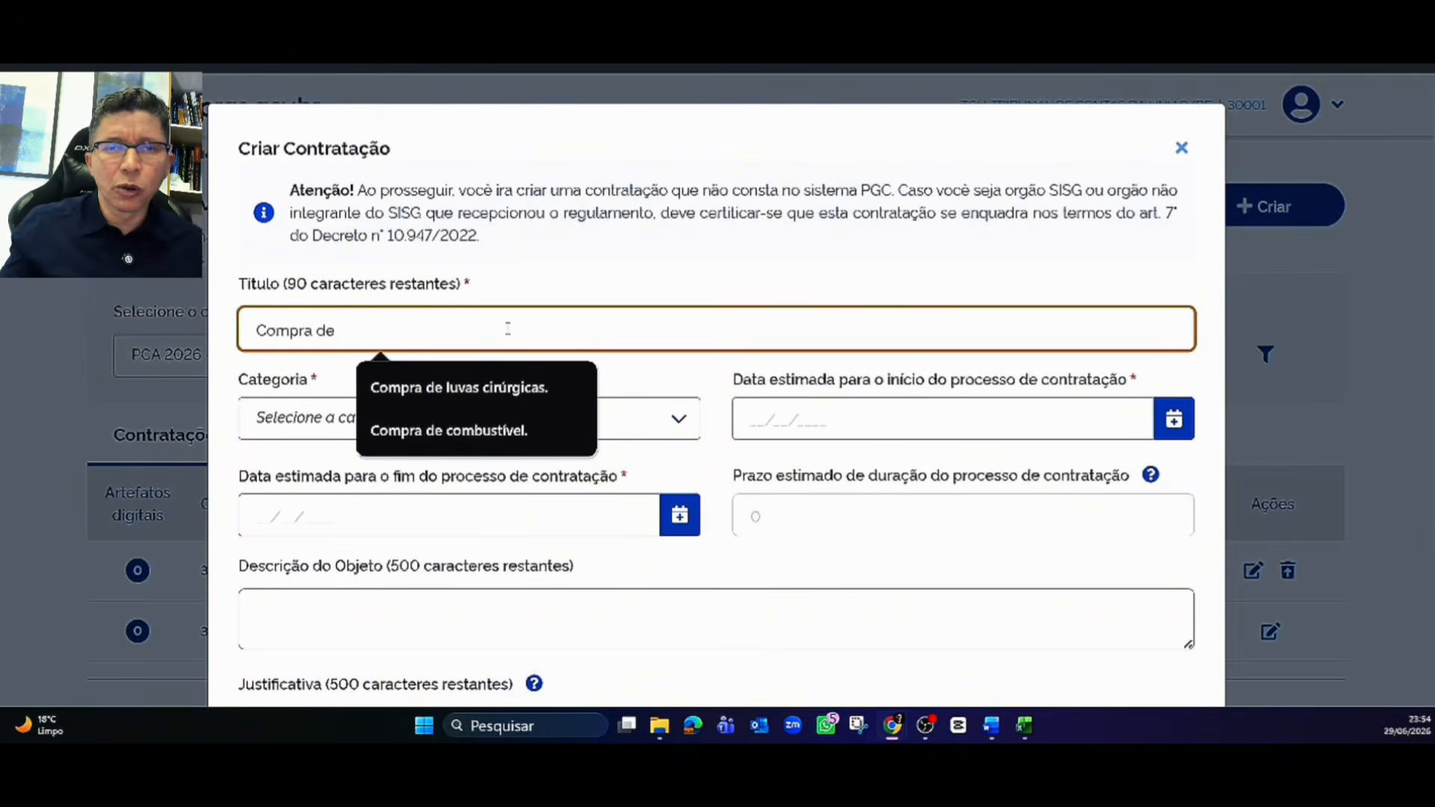
click(487, 432)
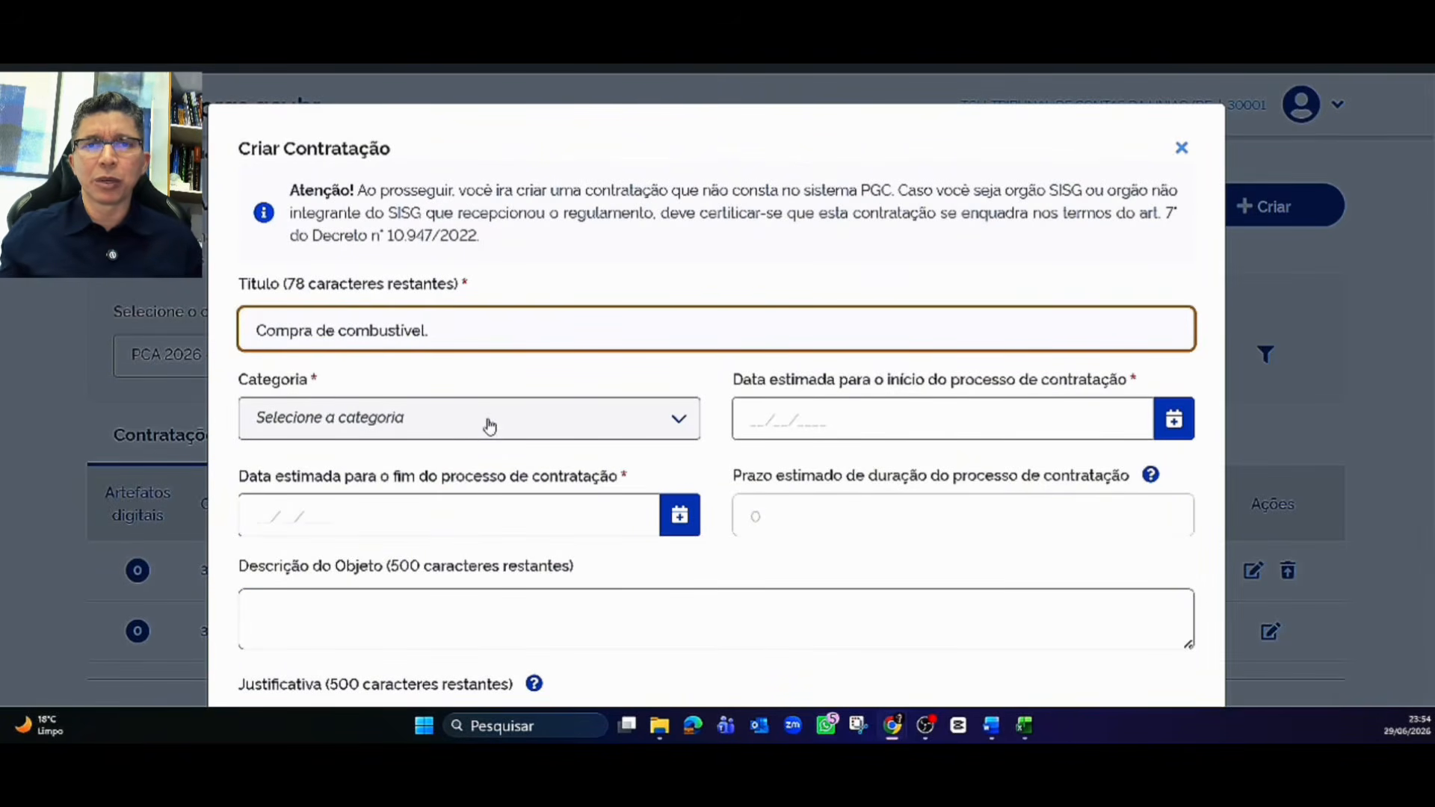
click(489, 426)
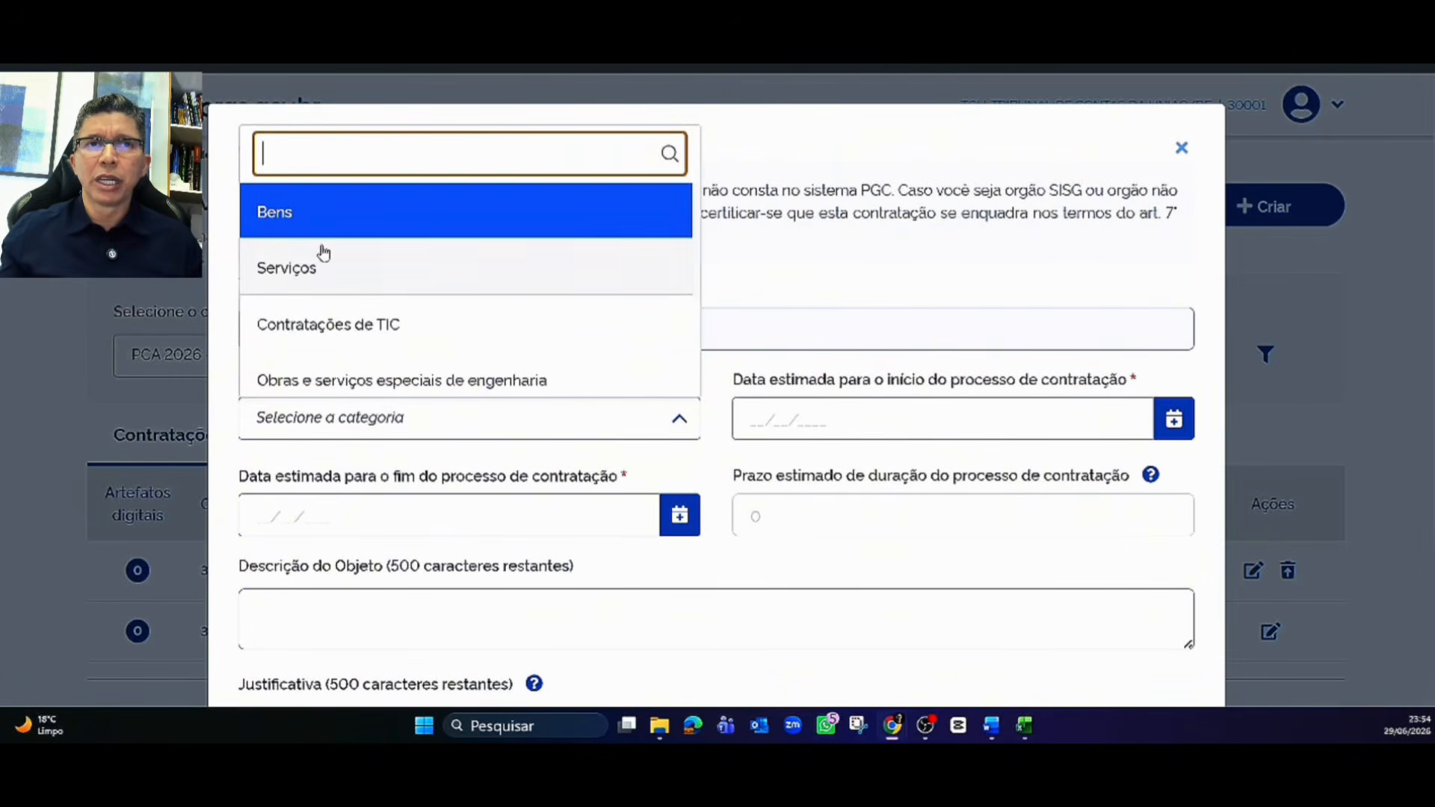
click(326, 225)
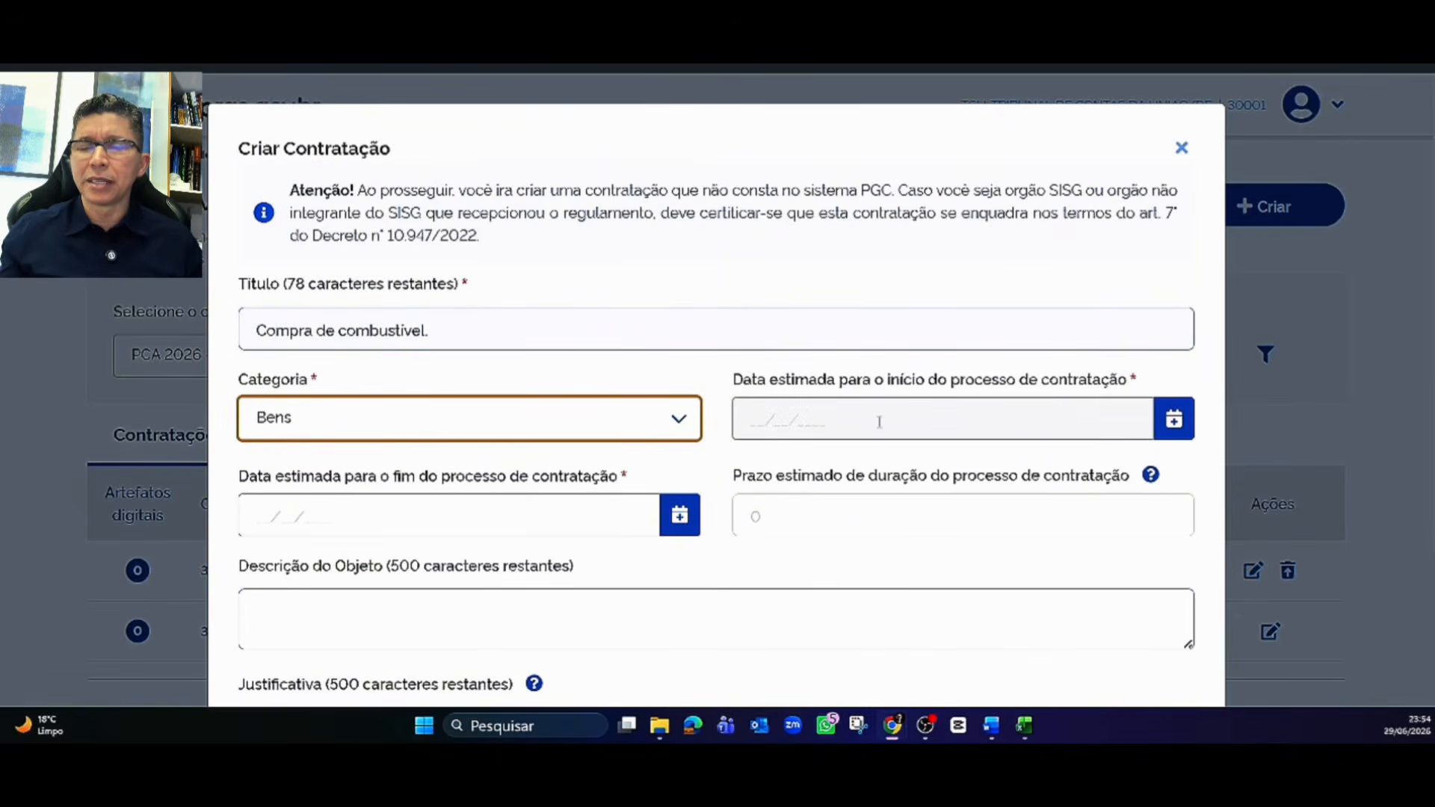
Step: Set the estimated start of the contracting process to 08/06/2026 and its estimated end to 28/07/2026
click(1187, 418)
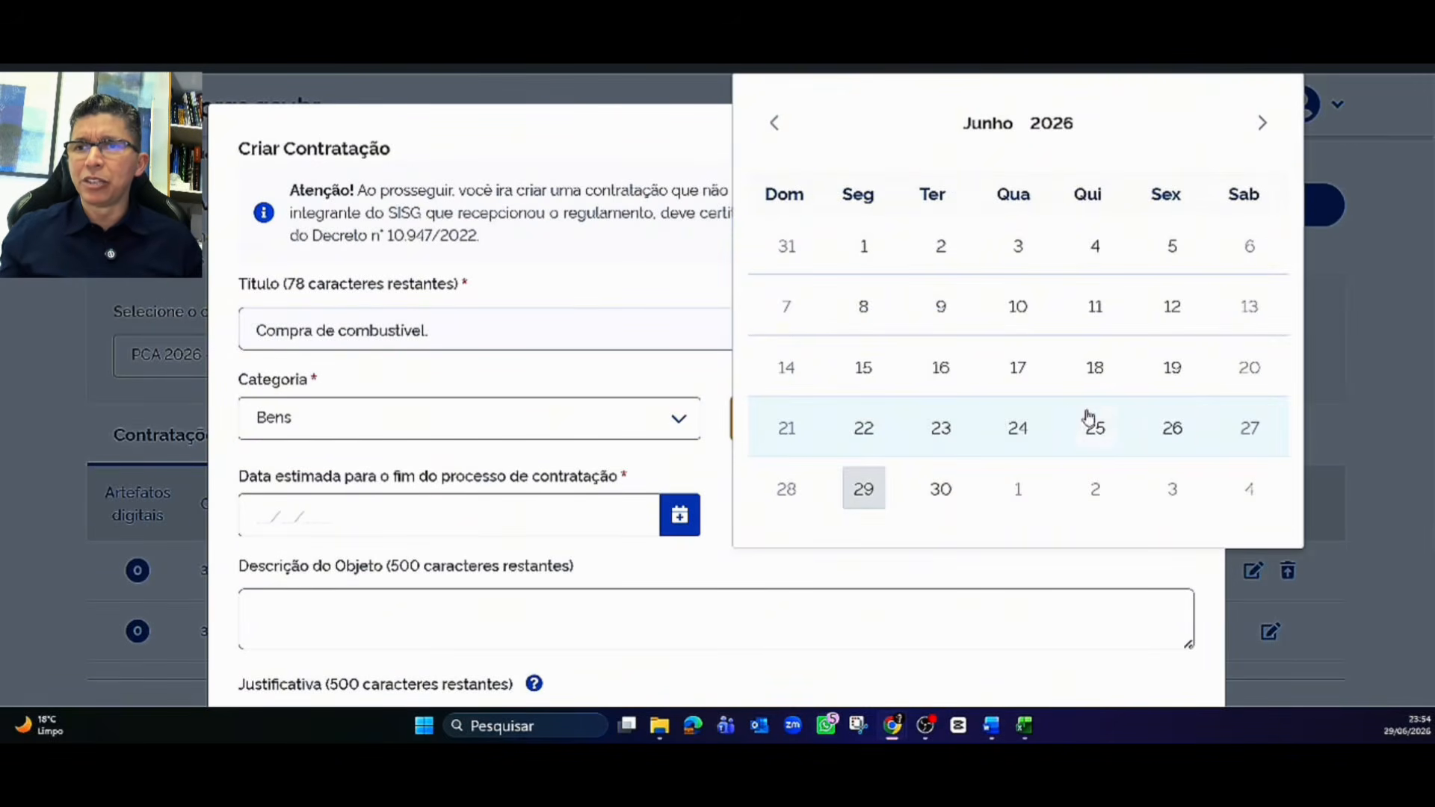
click(857, 311)
click(379, 523)
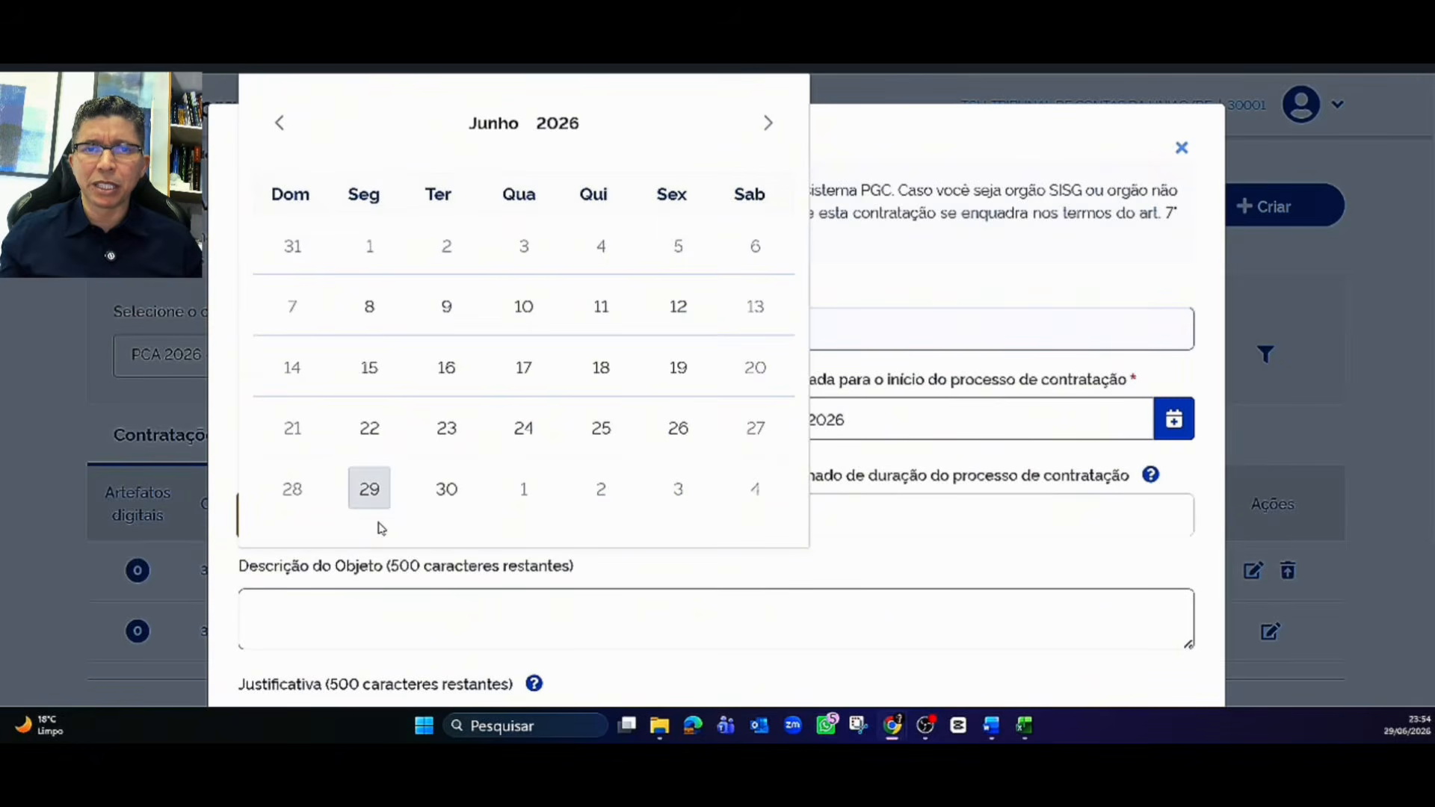
click(768, 124)
click(449, 490)
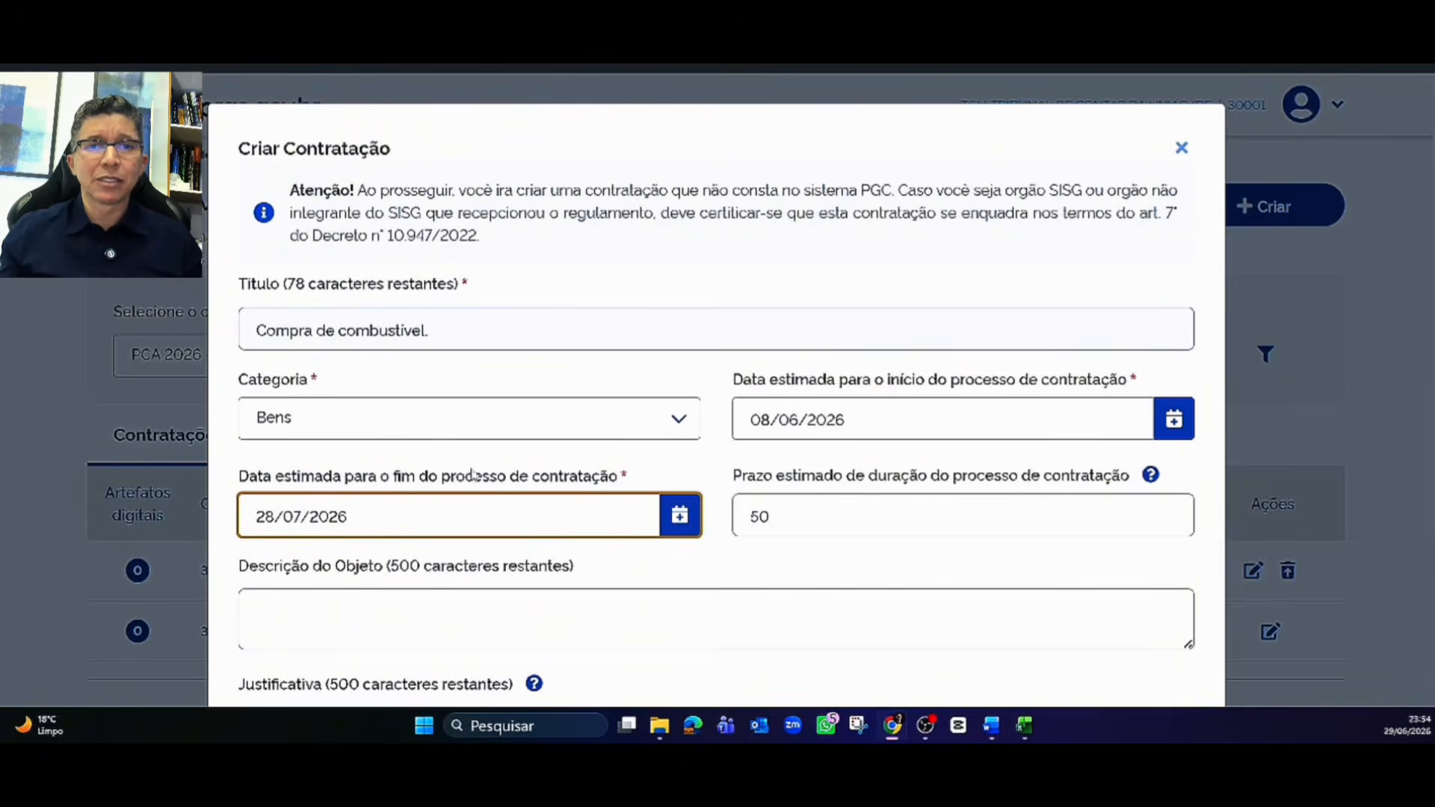
Step: Enter "Aquisição de combustível." as the object description and complete the creation of the contratação
scroll(815, 448, down, 2)
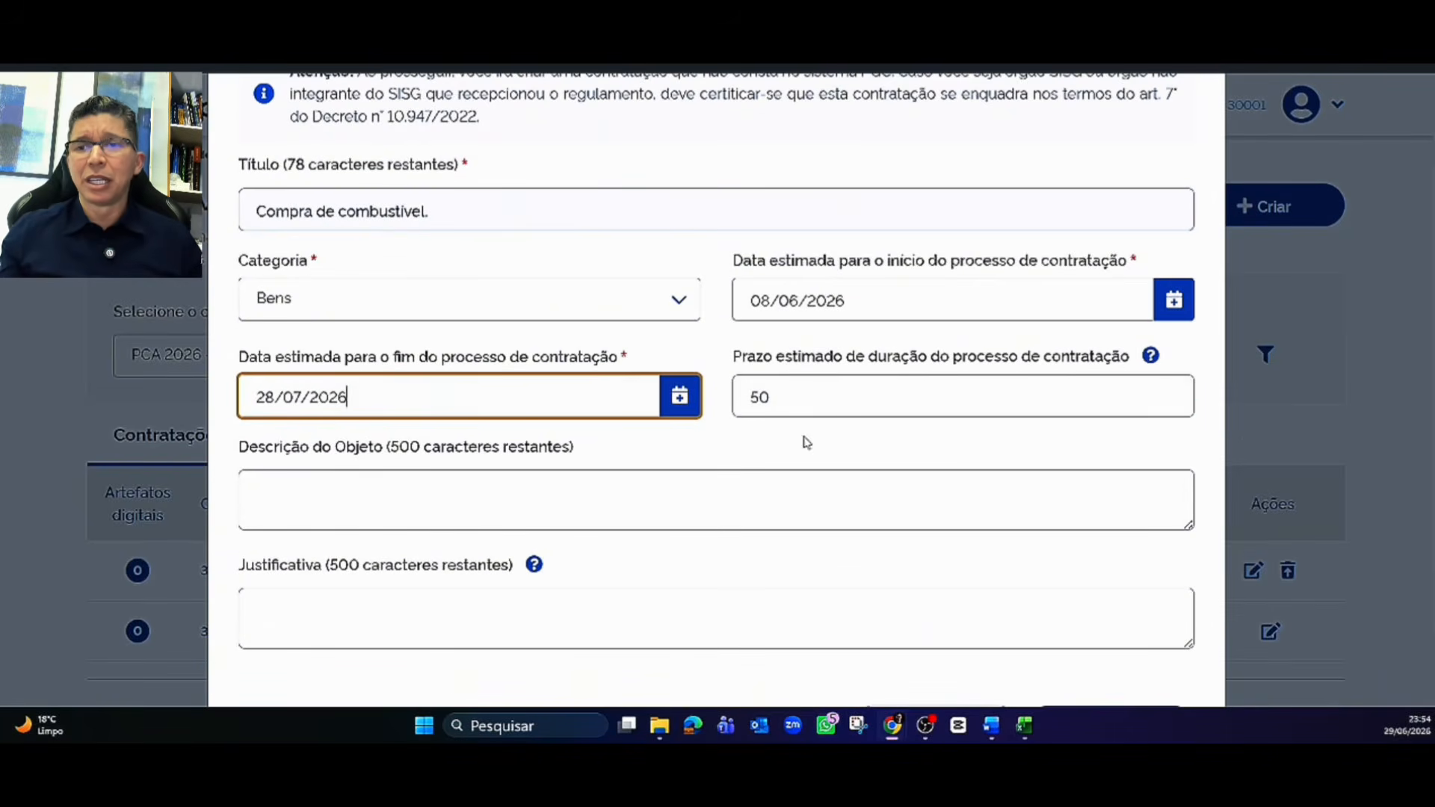
scroll(834, 384, down, 2)
click(333, 397)
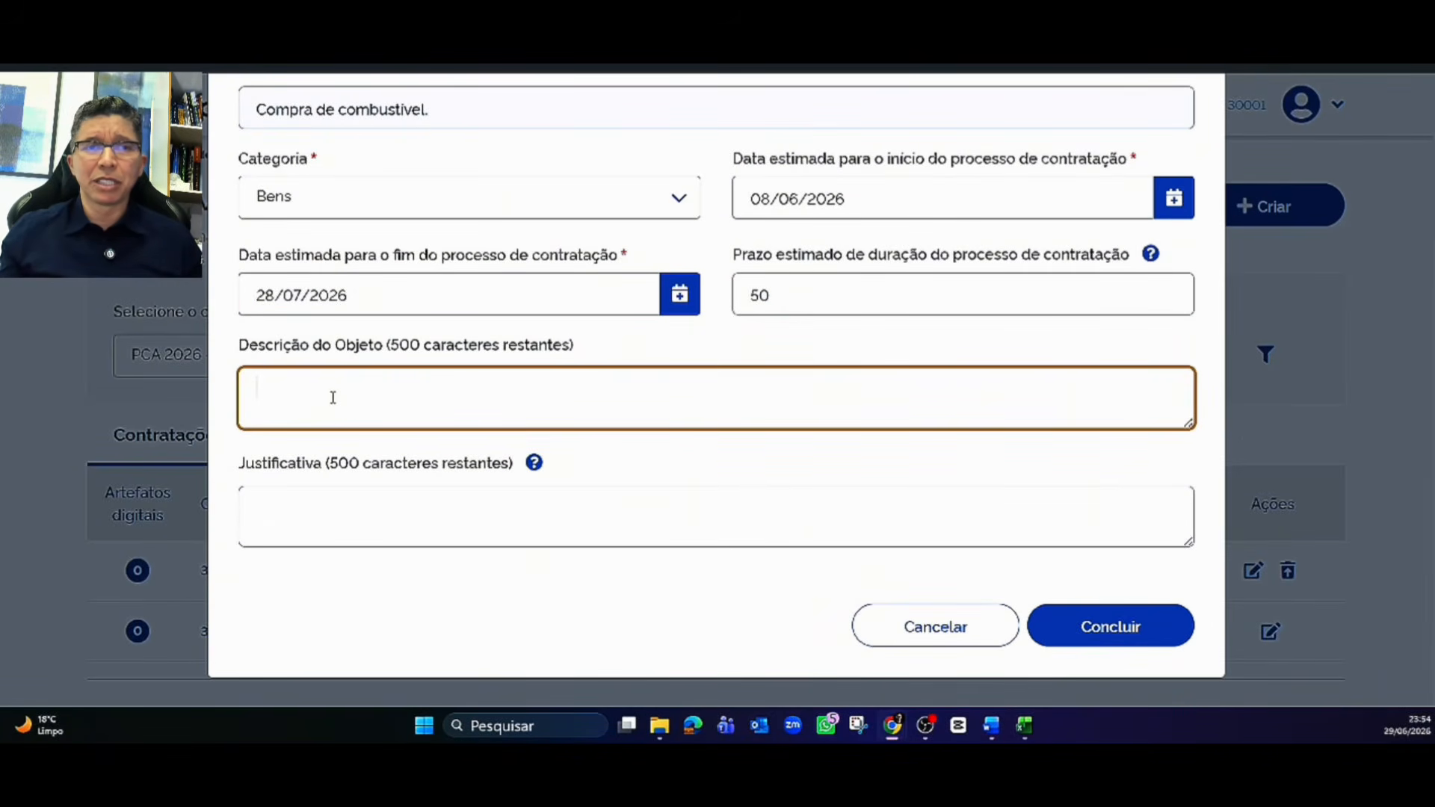
text(A)
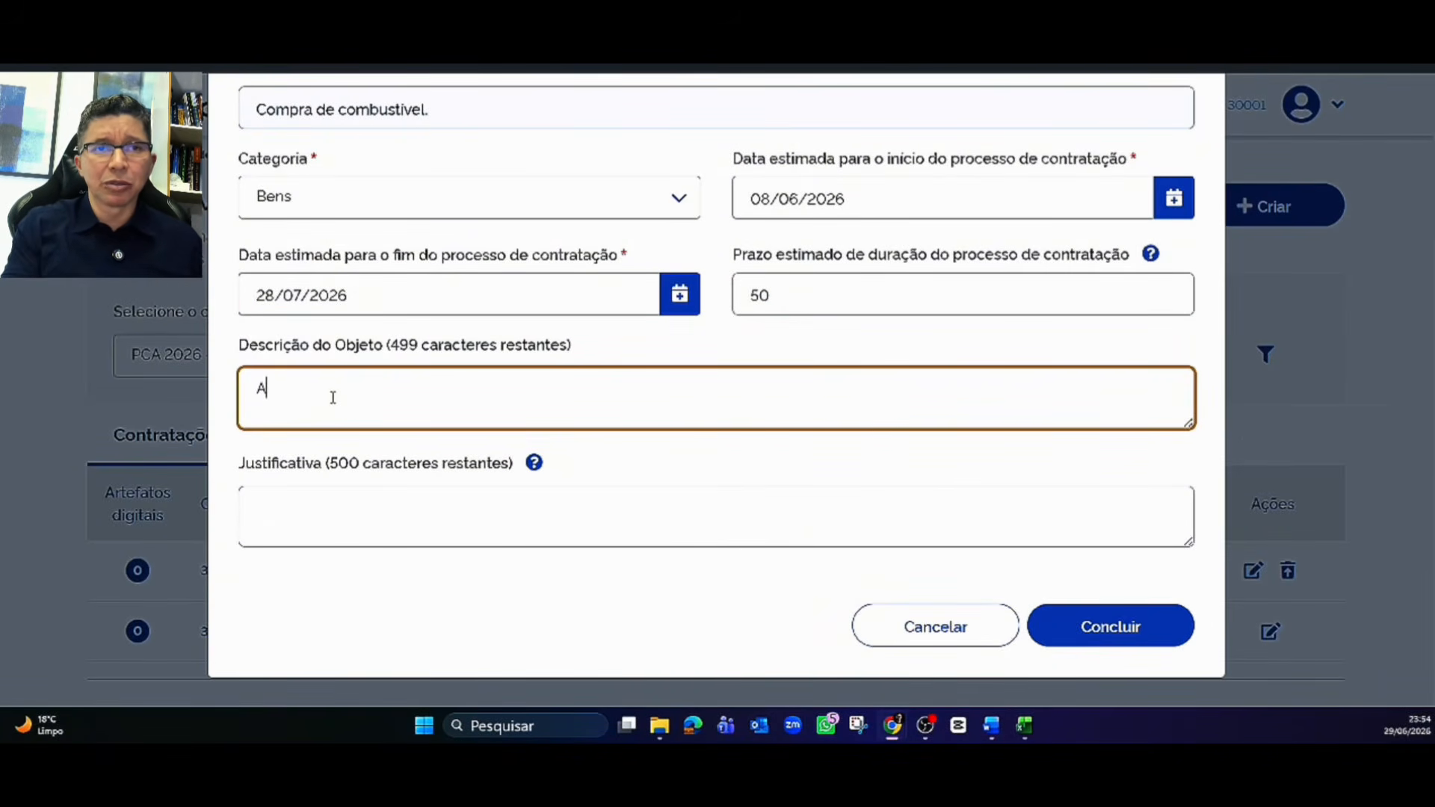
text(quisição de )
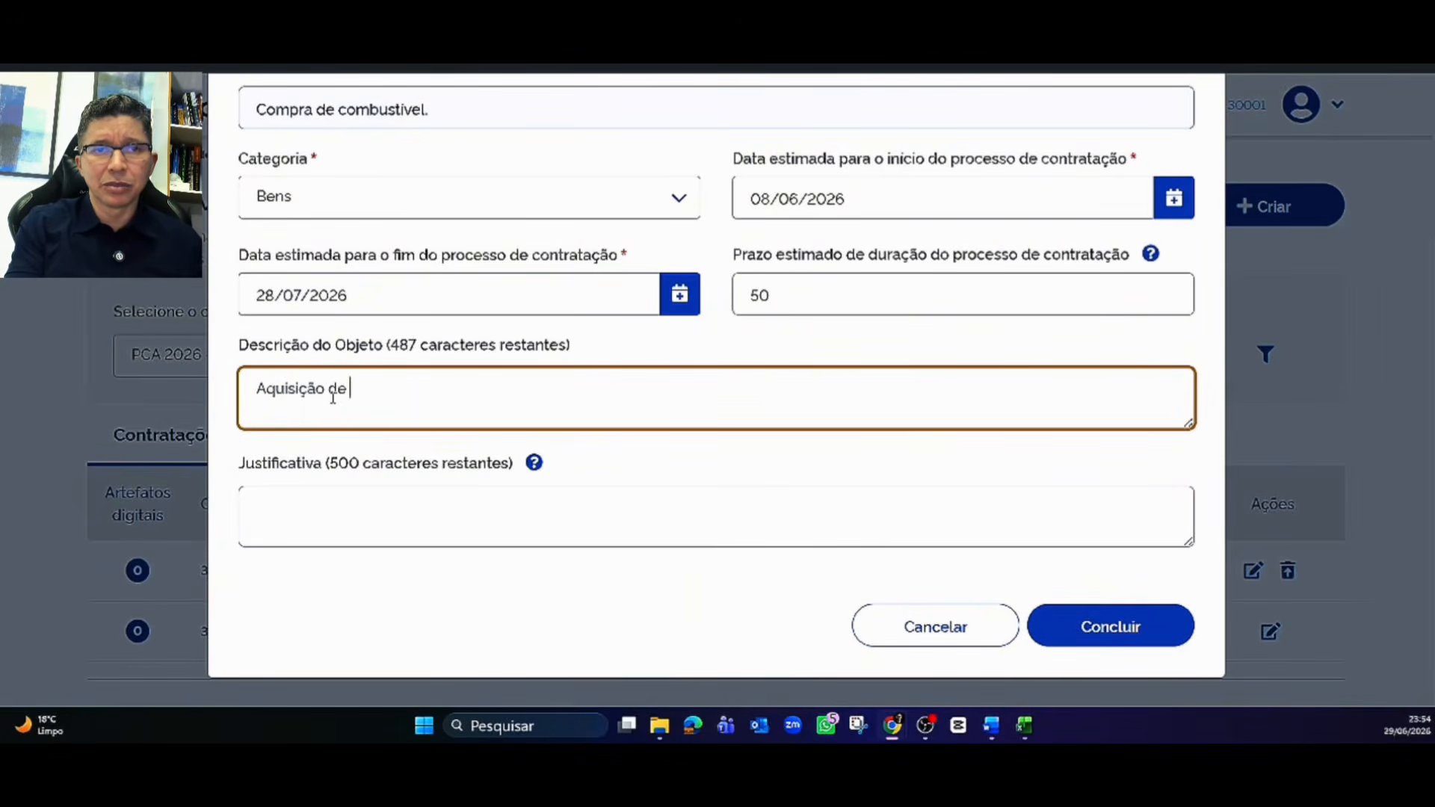
text(computíve)
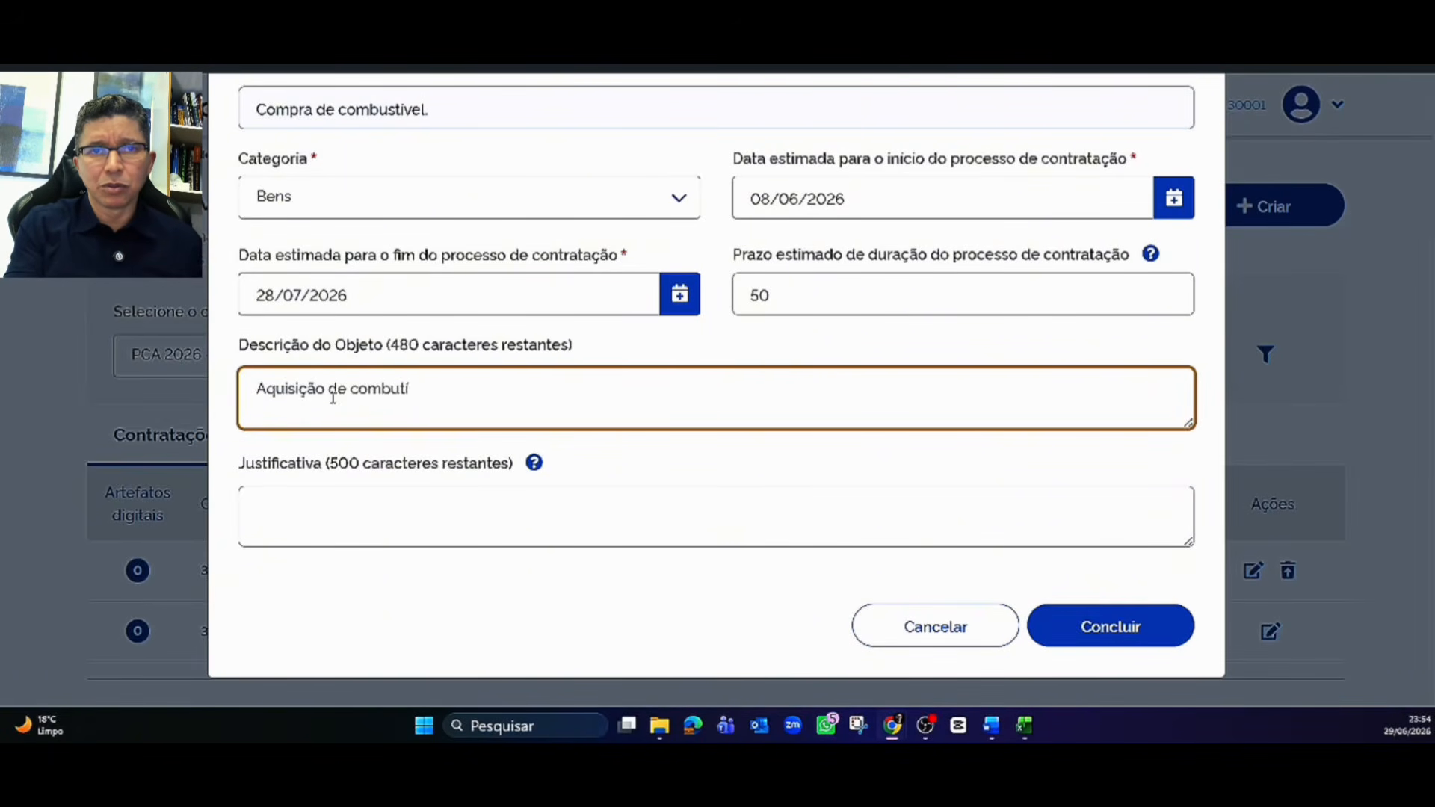
key(BackSpace)
key(BackSpace)
key(BackSpace)
key(BackSpace)
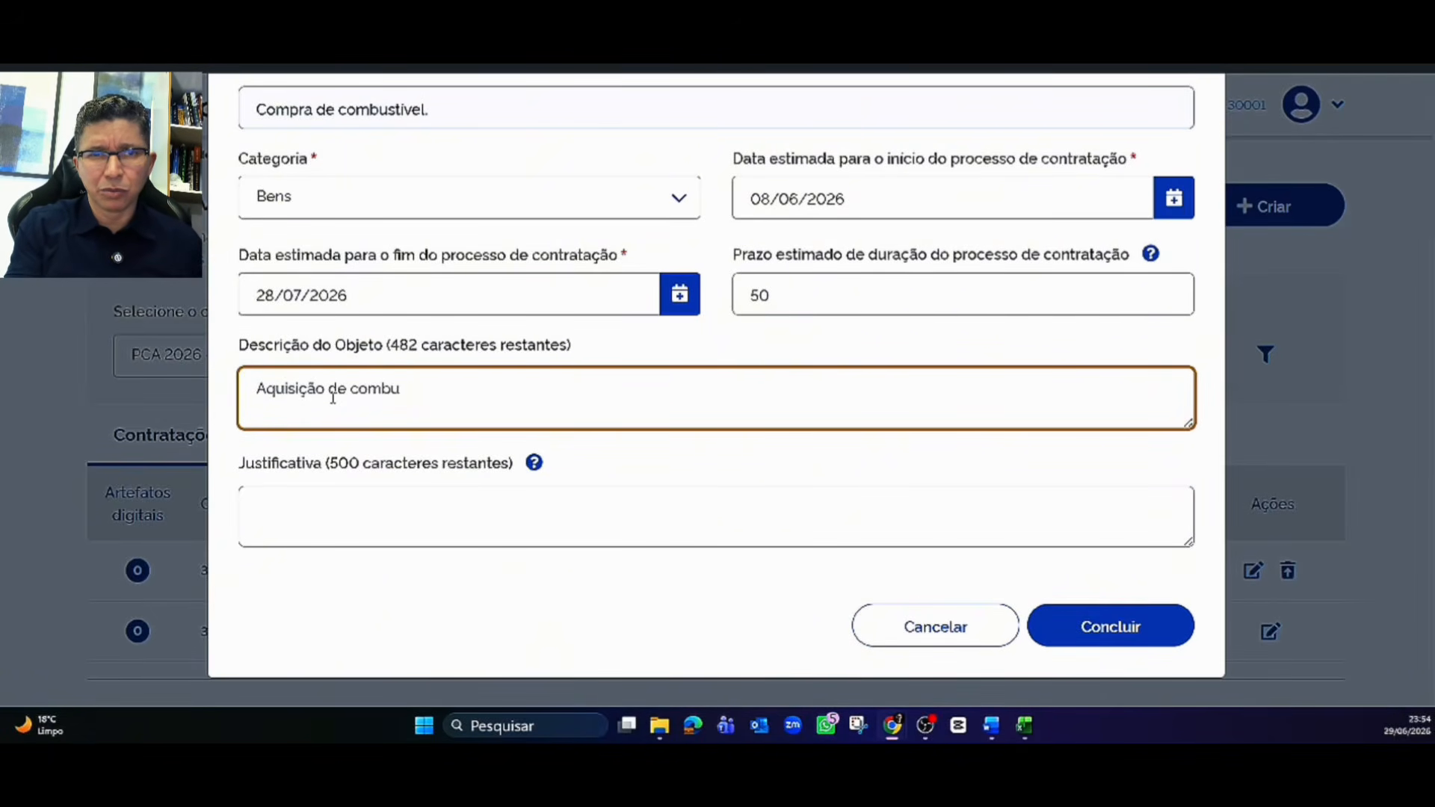
text(stível)
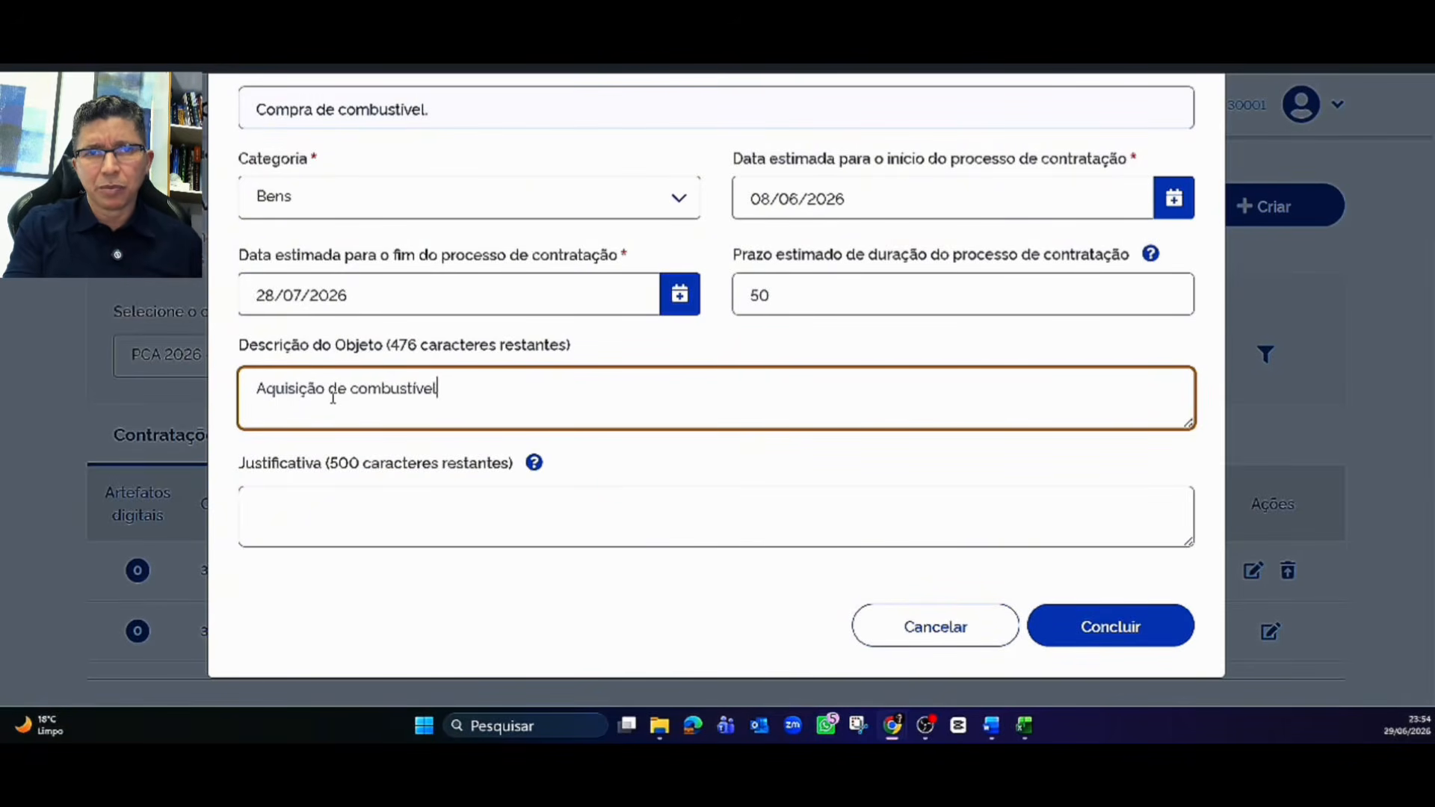
key(BackSpace)
key(BackSpace)
key(BackSpace)
key(BackSpace)
text(ivel.)
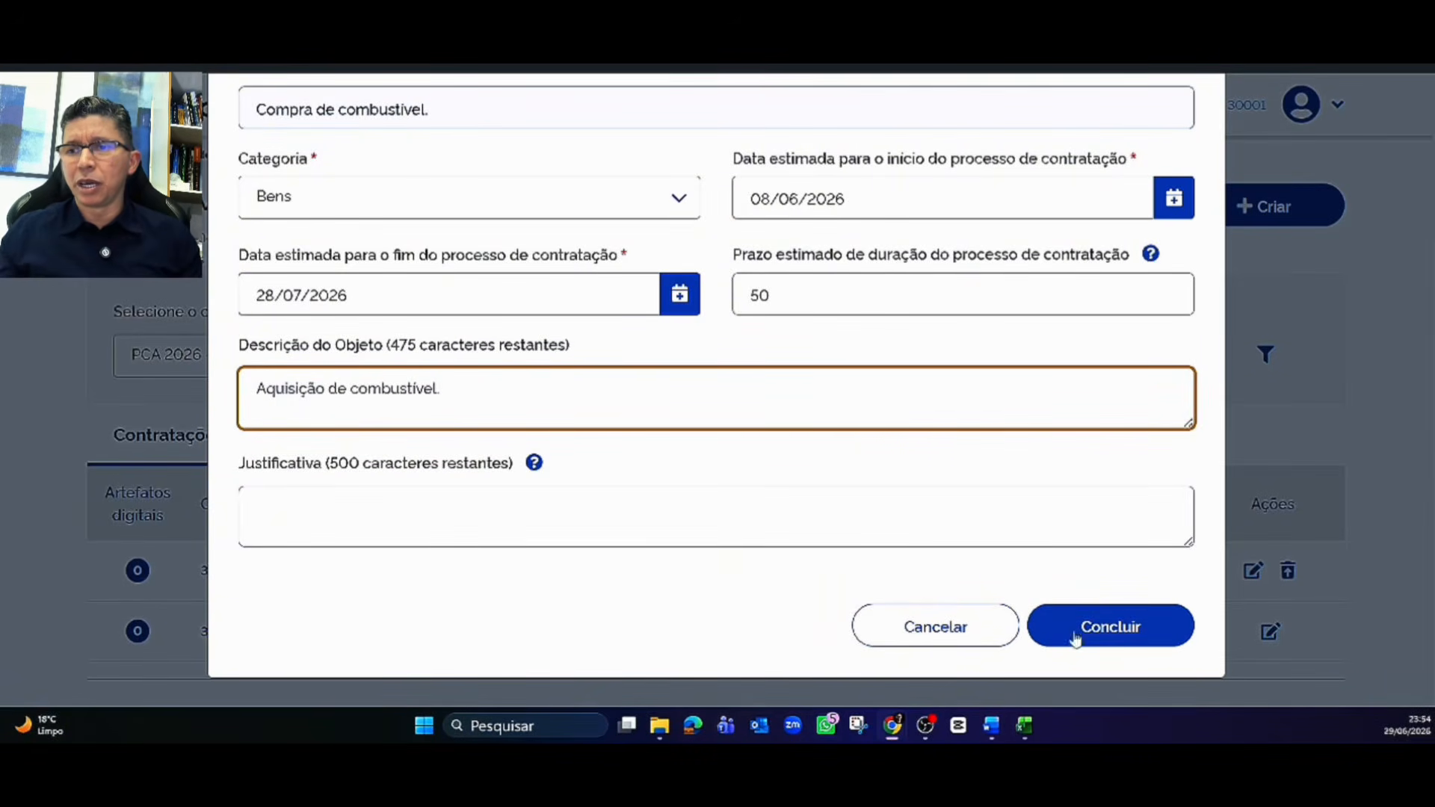
click(1101, 630)
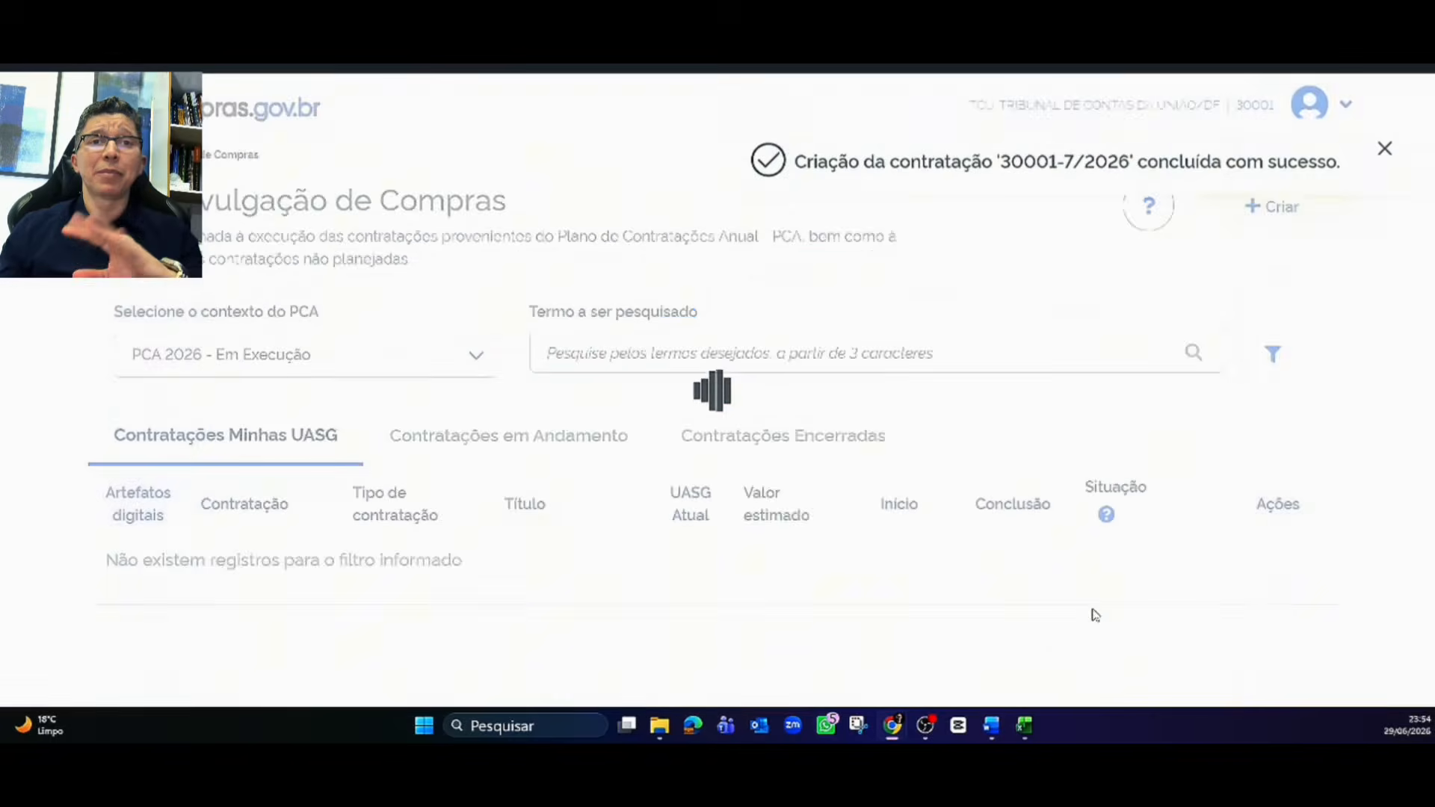
Step: Find the new "Compra de combustível." contratação in the list and open it for editing
scroll(223, 531, down, 2)
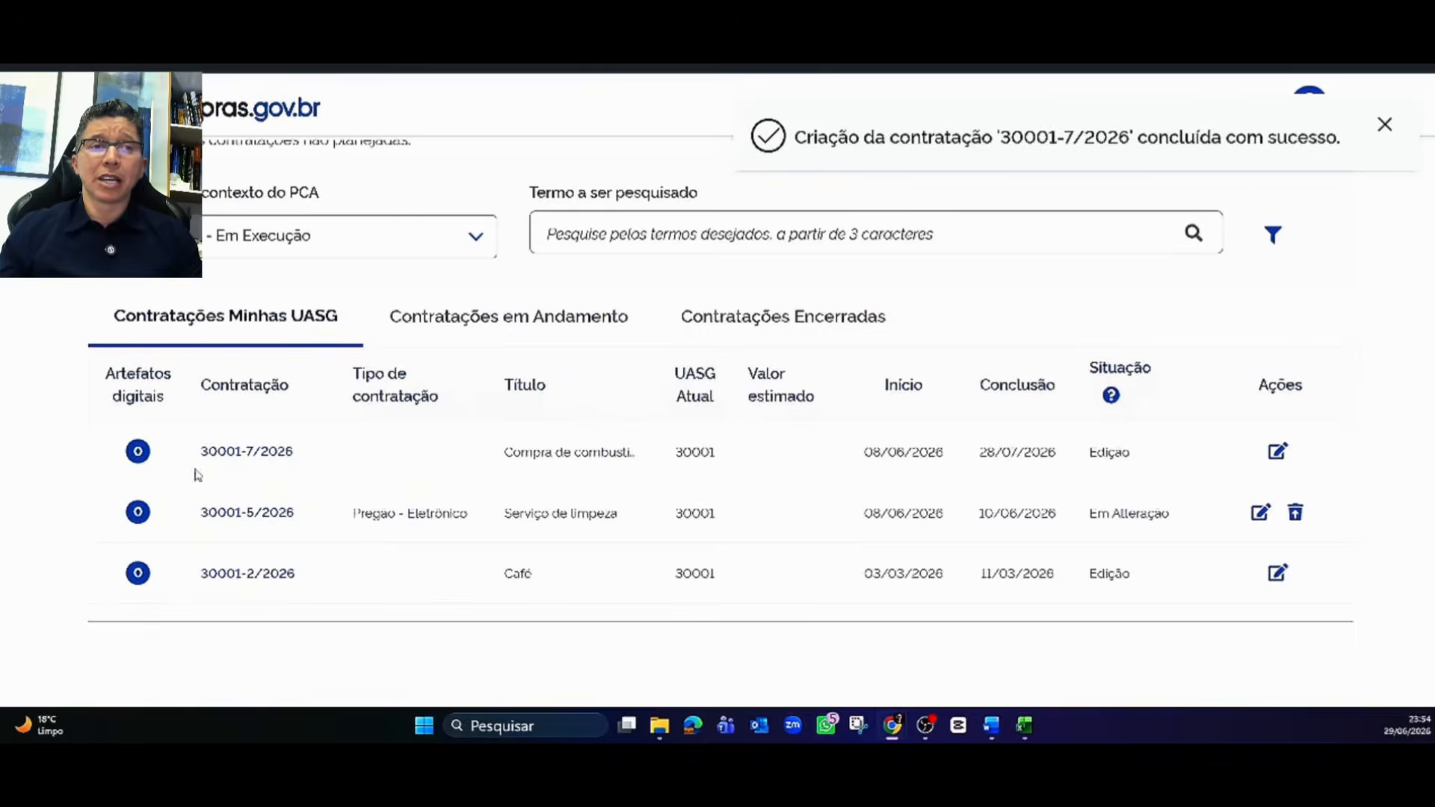
drag(196, 474, 348, 461)
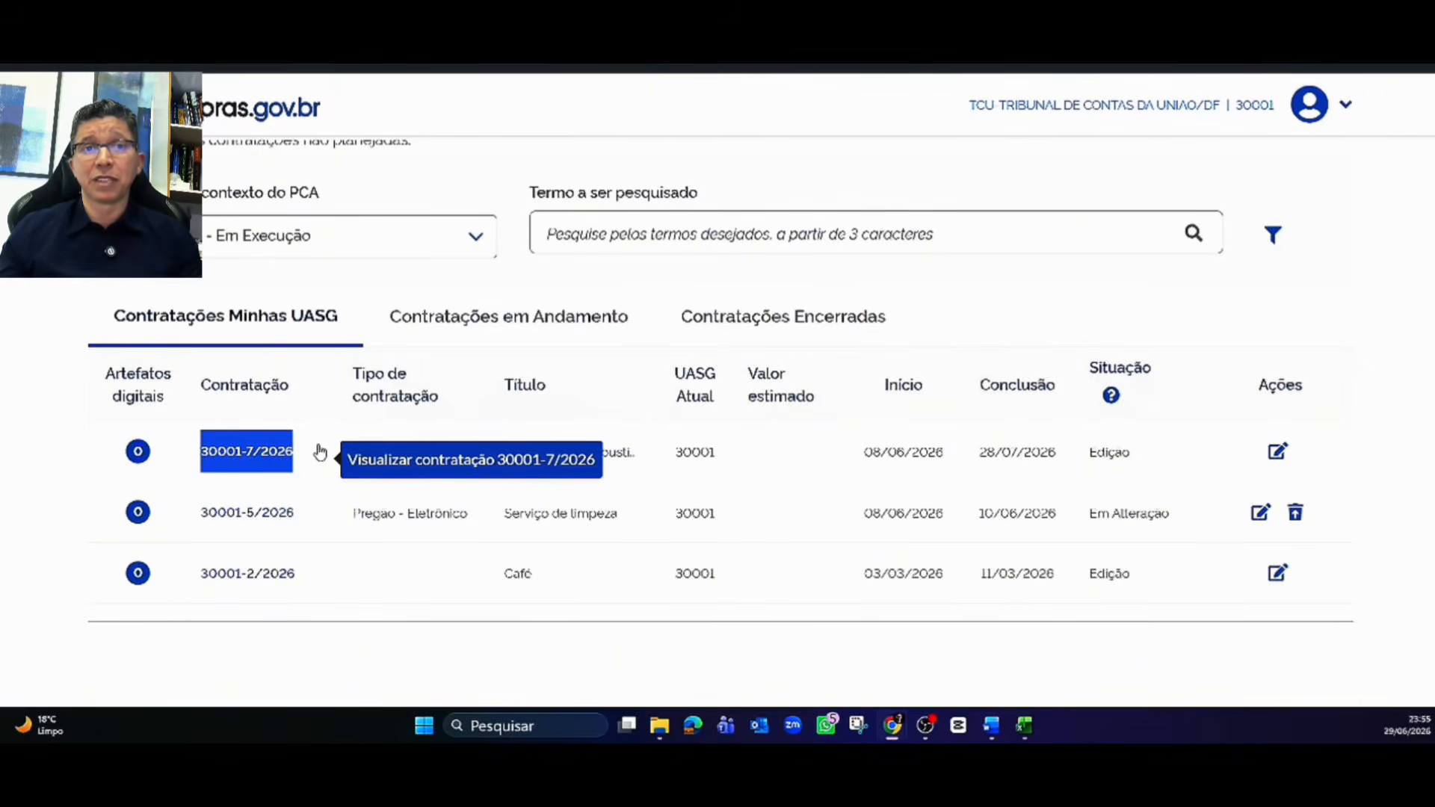
scroll(598, 430, down, 2)
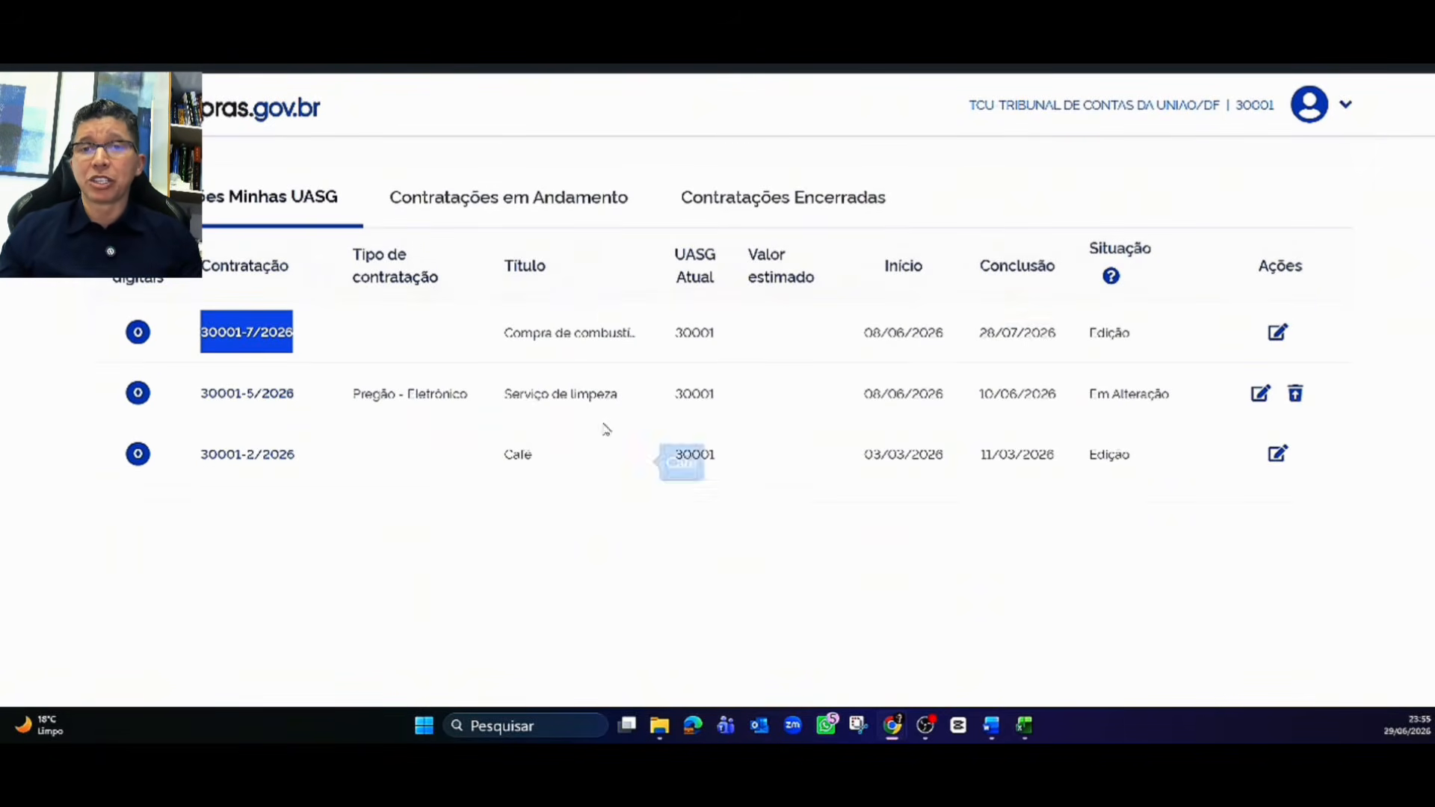
click(1279, 335)
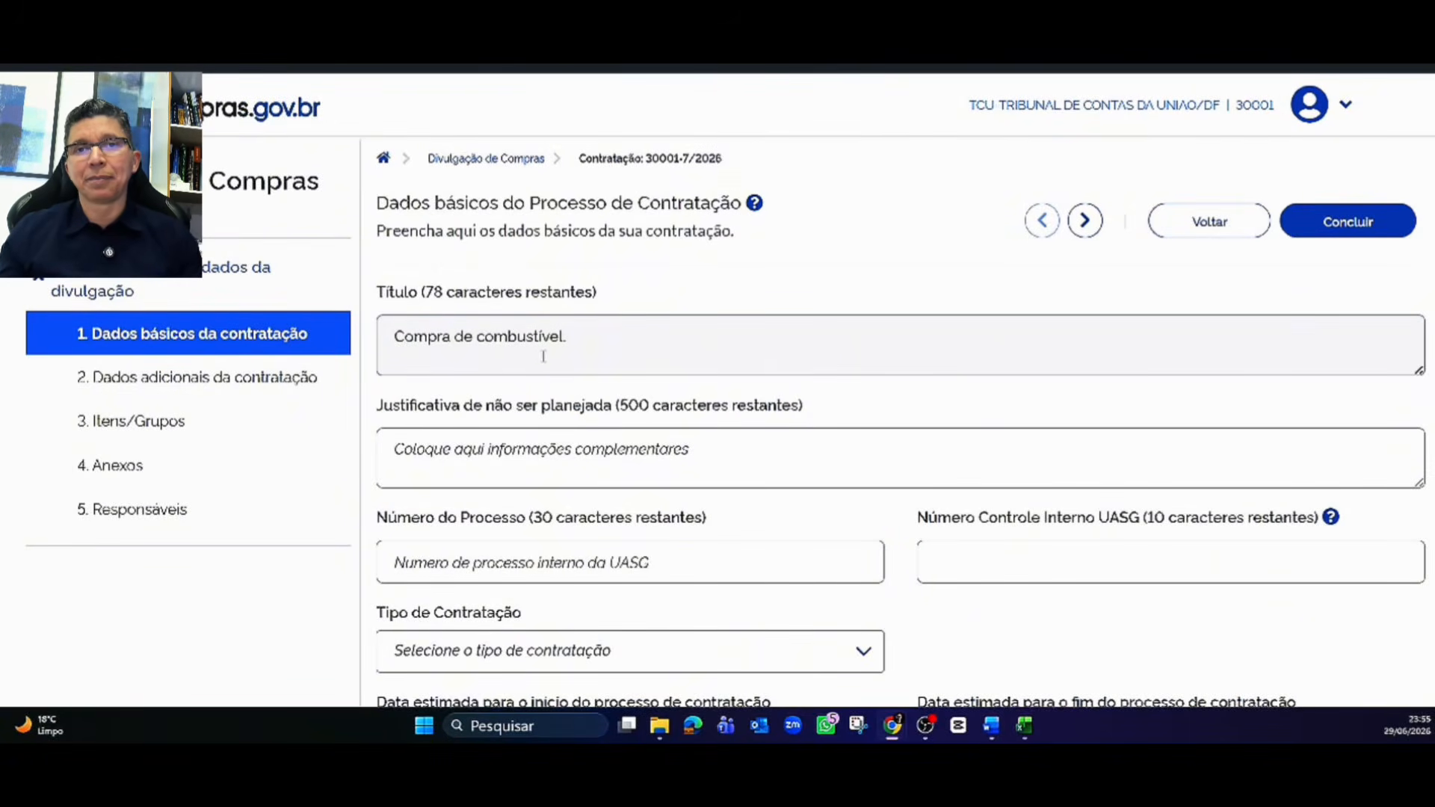
Step: Enter "órgão não sisg." as the justification for the contratação not being planned
scroll(588, 327, down, 2)
scroll(587, 329, up, 2)
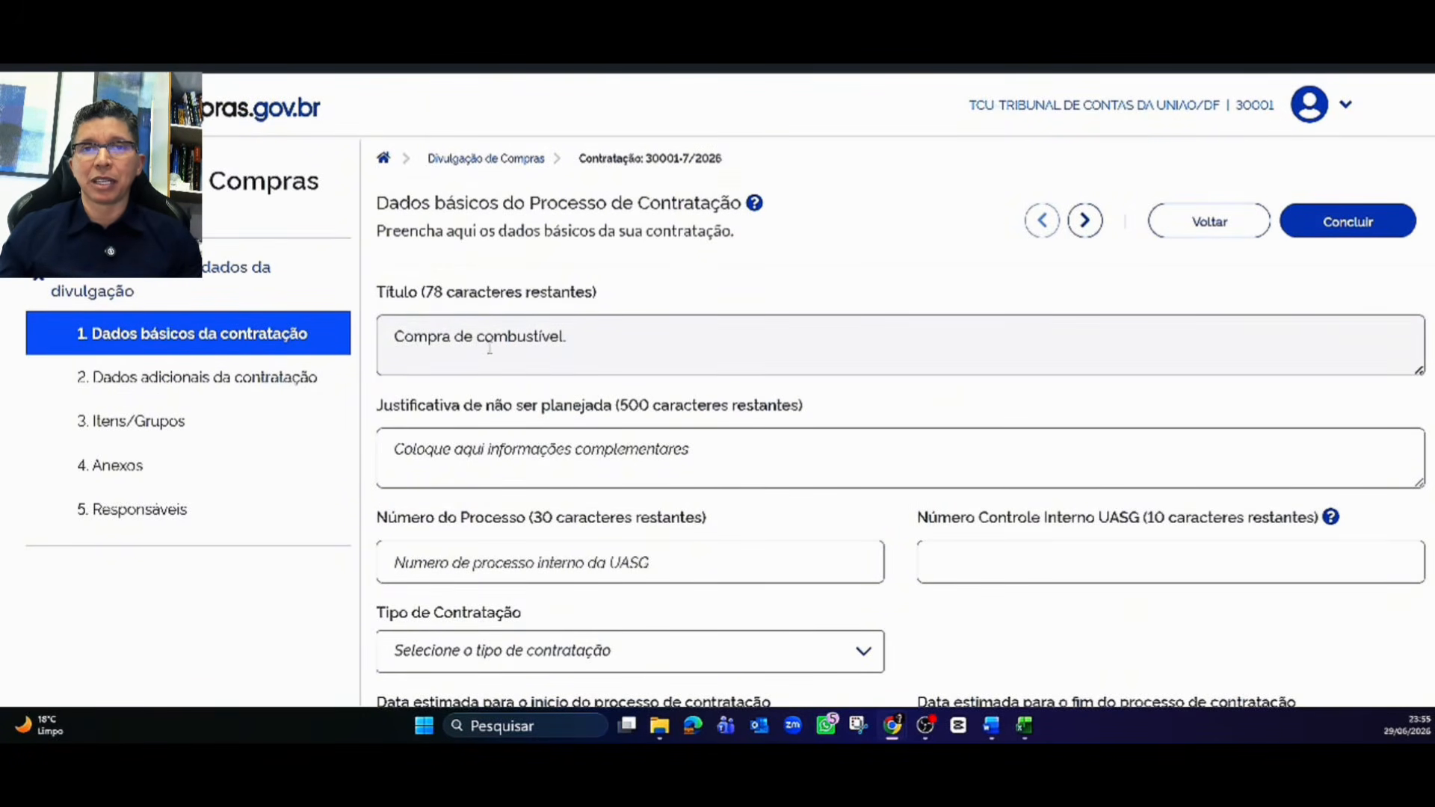
scroll(557, 344, down, 2)
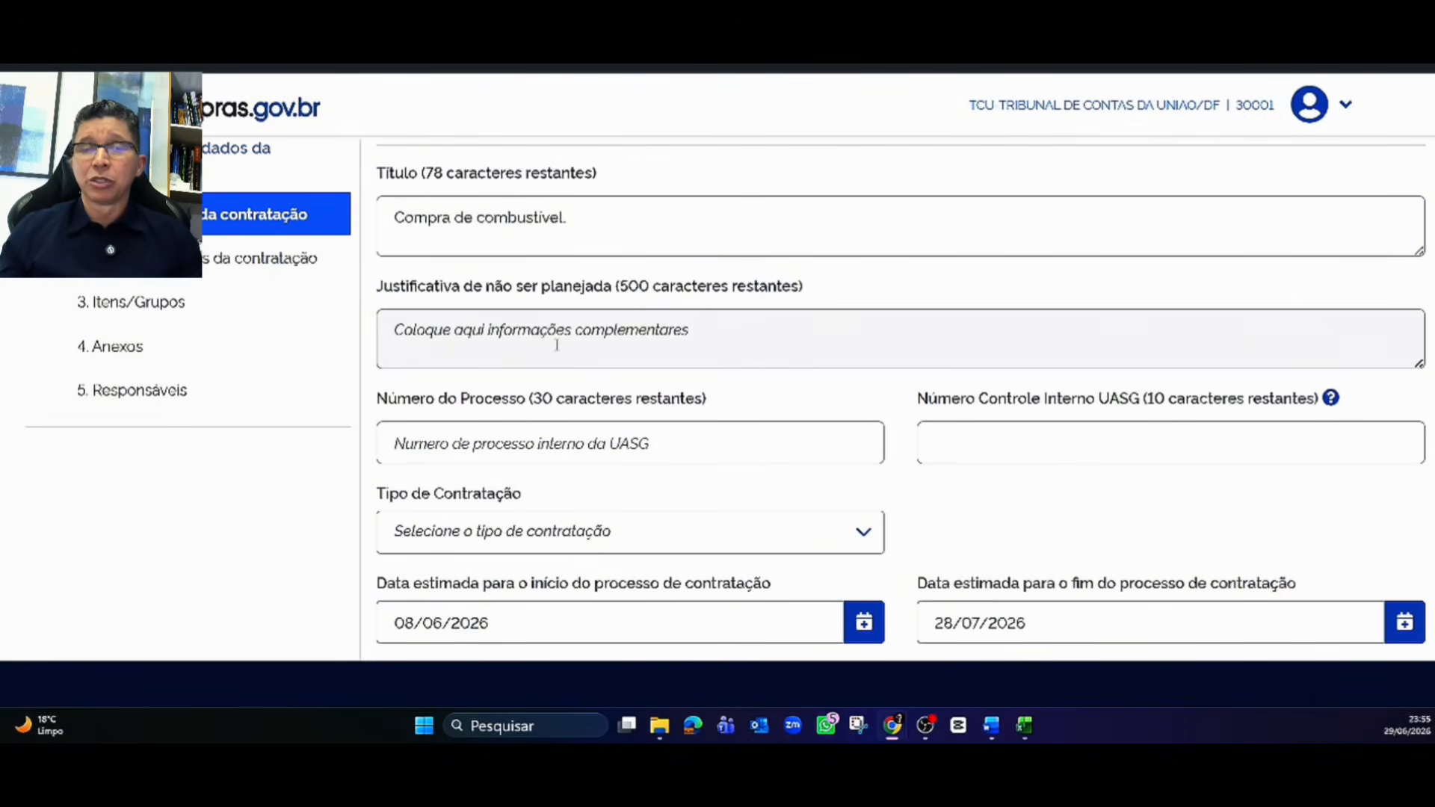
click(557, 345)
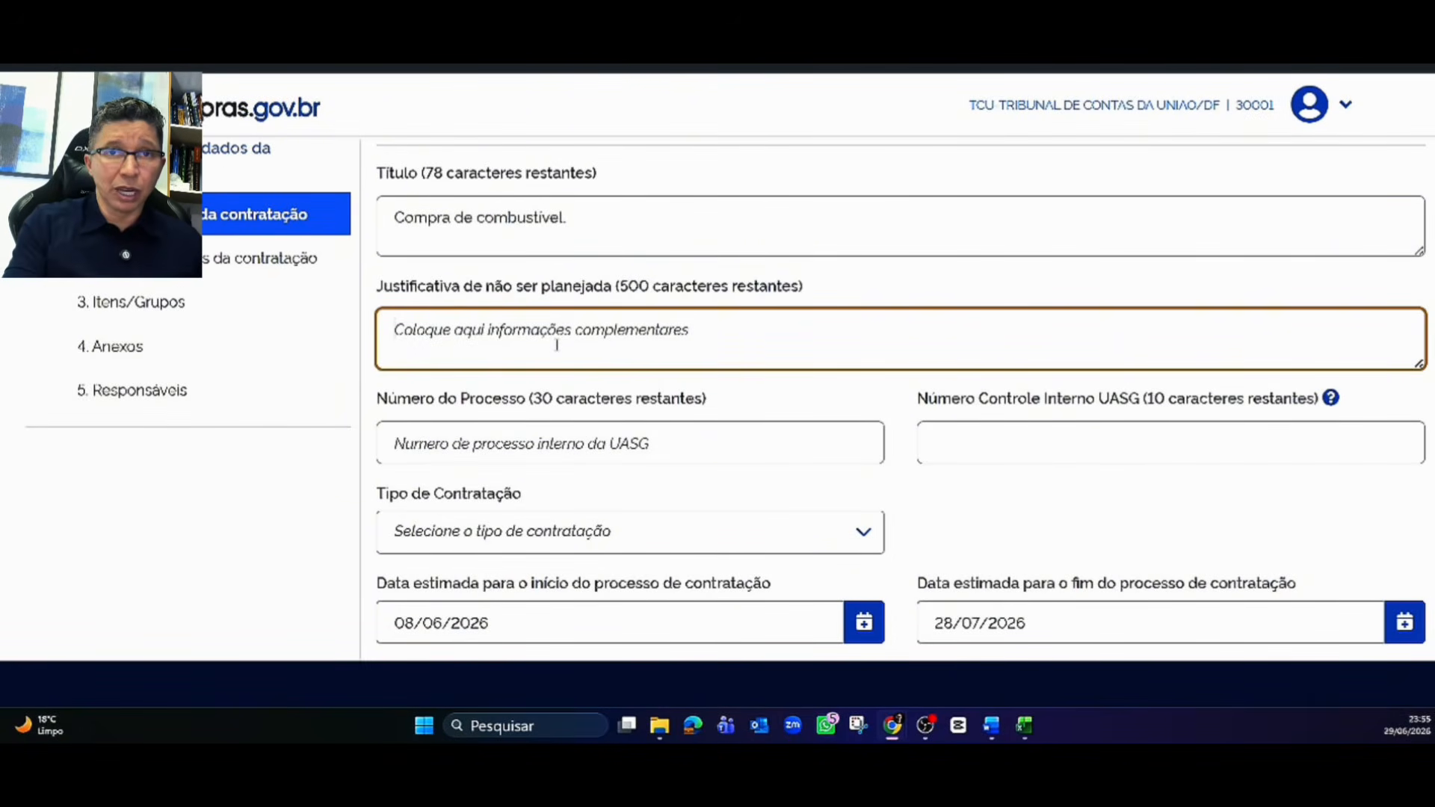
text(crgão na)
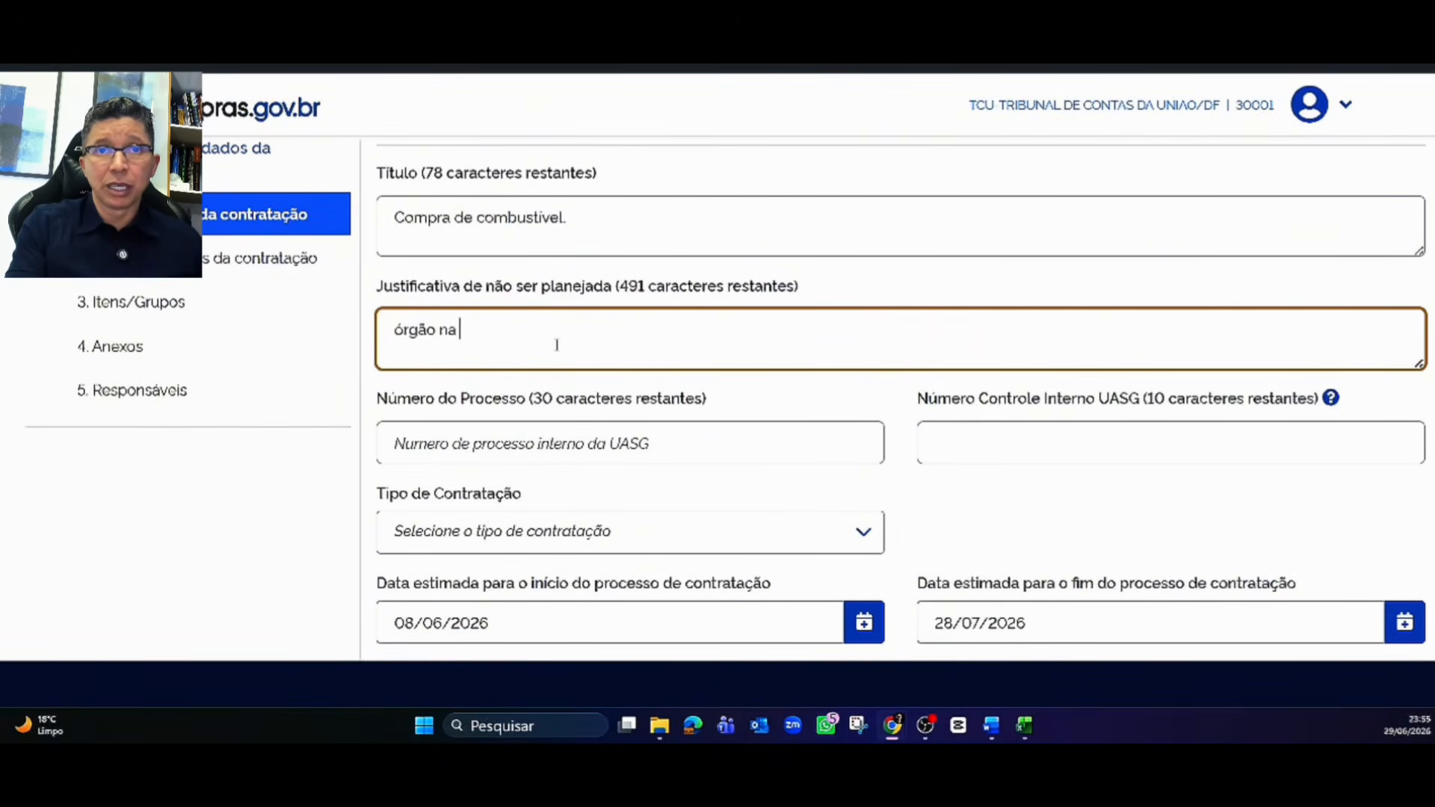
key(BackSpace)
text(ão si)
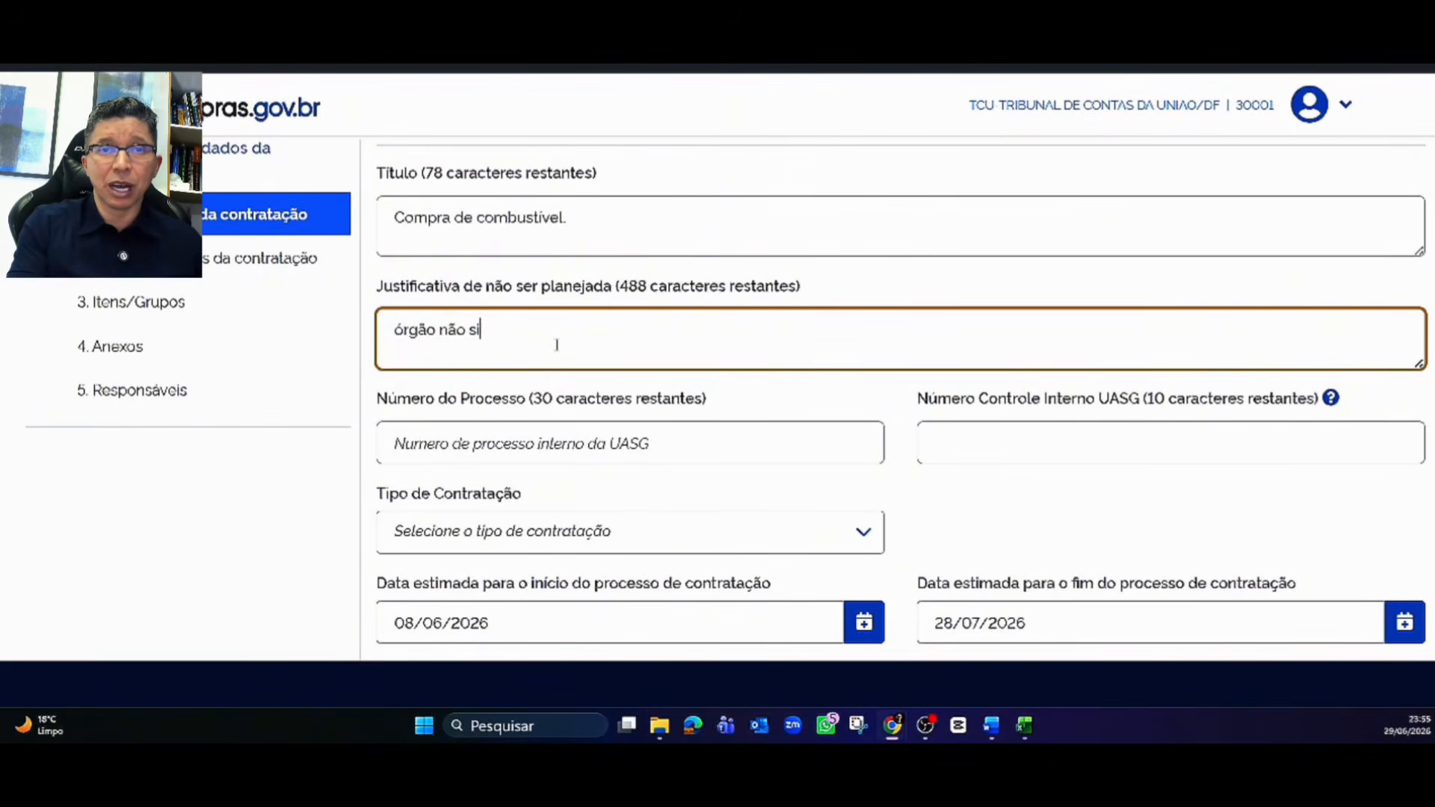
text(sg.)
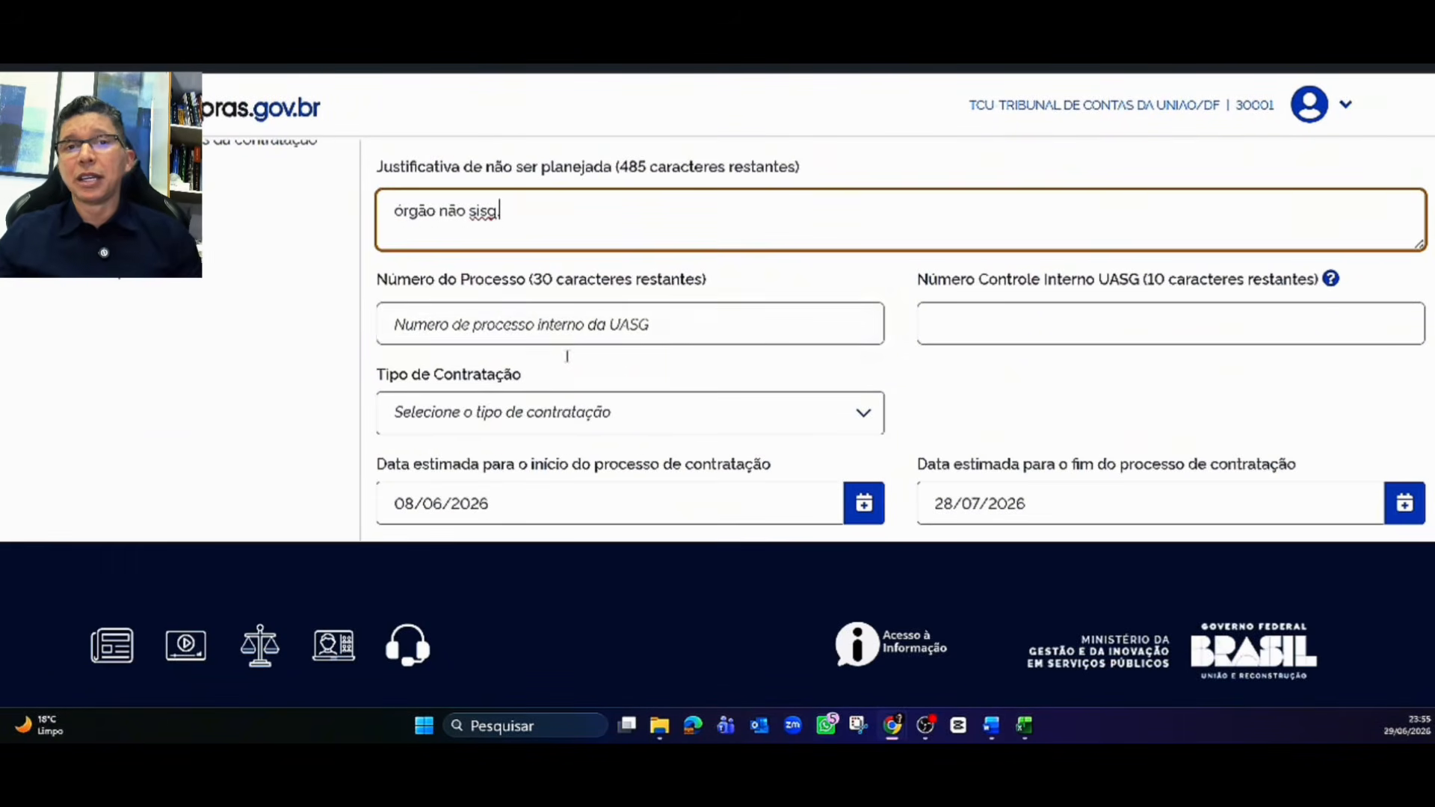
Step: Fill in the process number with the suggested entry TC 008.345/2025-2
scroll(557, 345, down, 2)
click(484, 324)
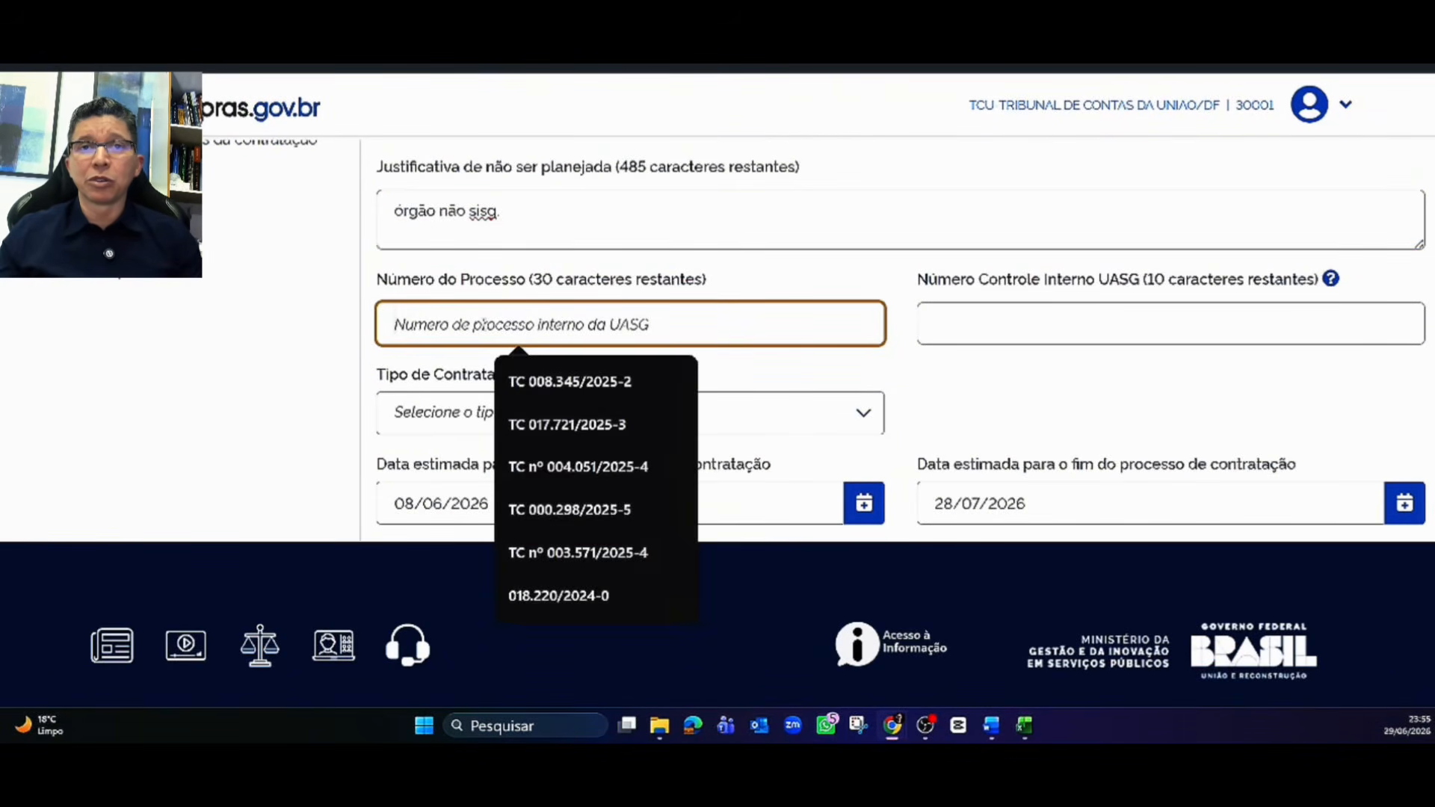
click(561, 383)
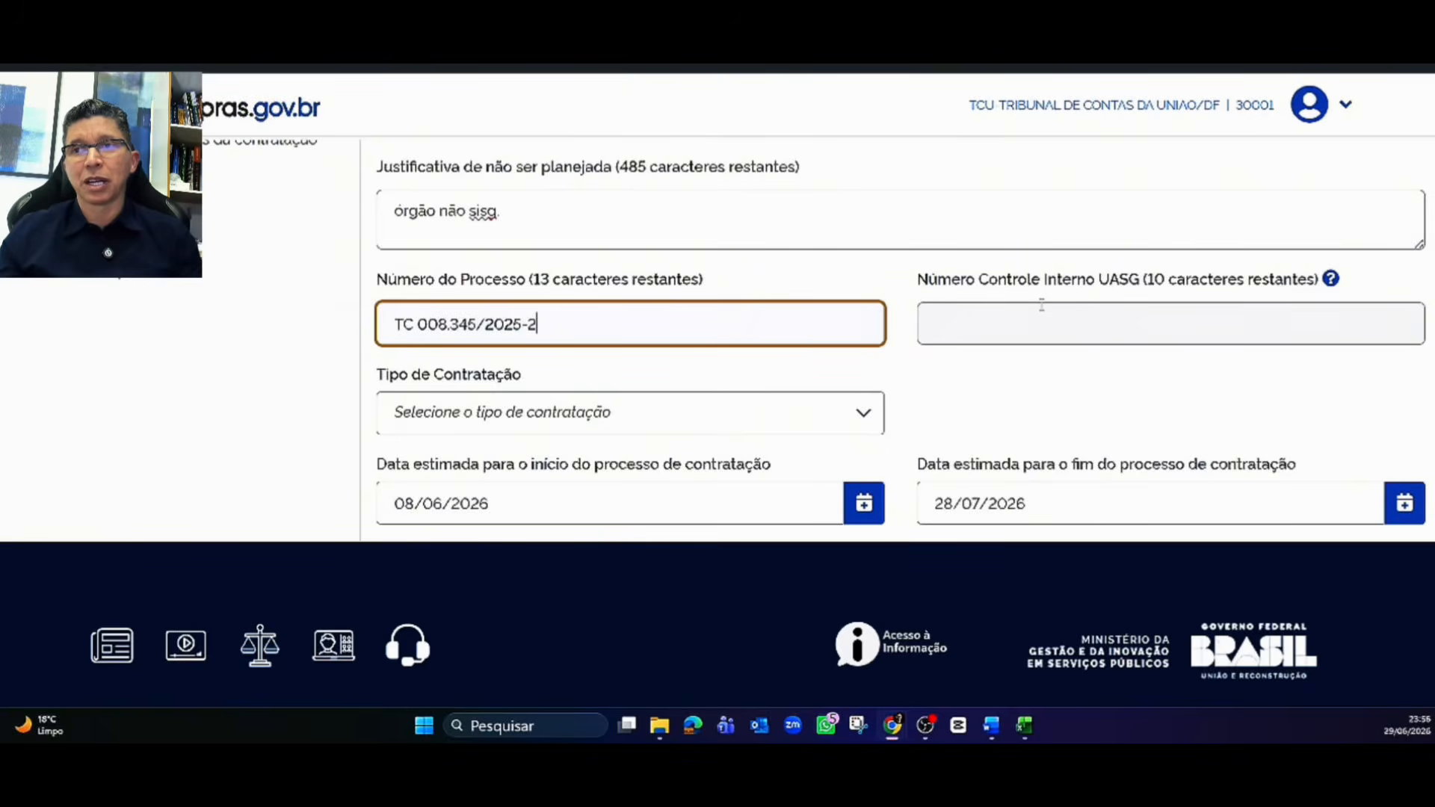
Step: Set the Tipo de Contratação to Pregão
scroll(772, 336, down, 1)
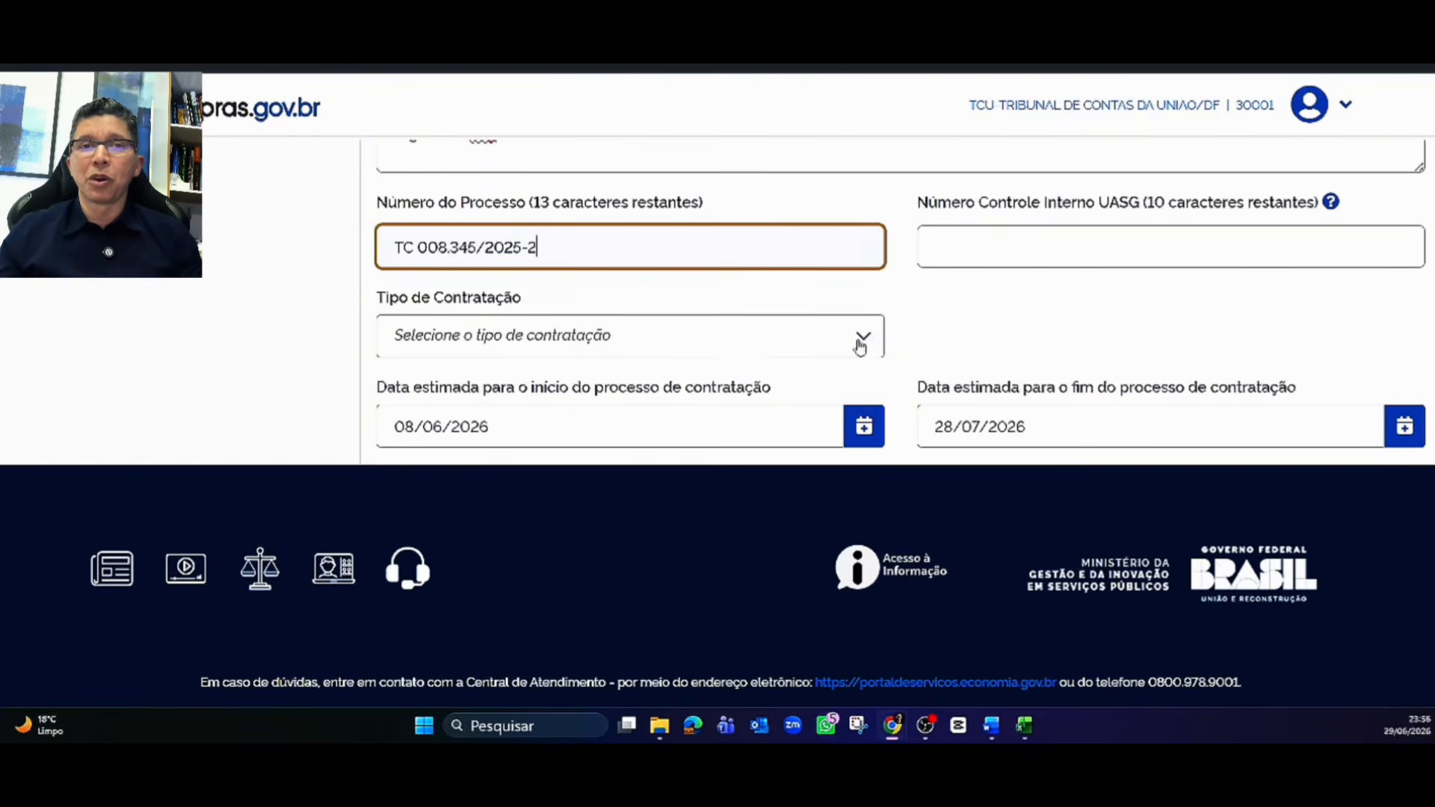
click(672, 346)
scroll(449, 401, down, 2)
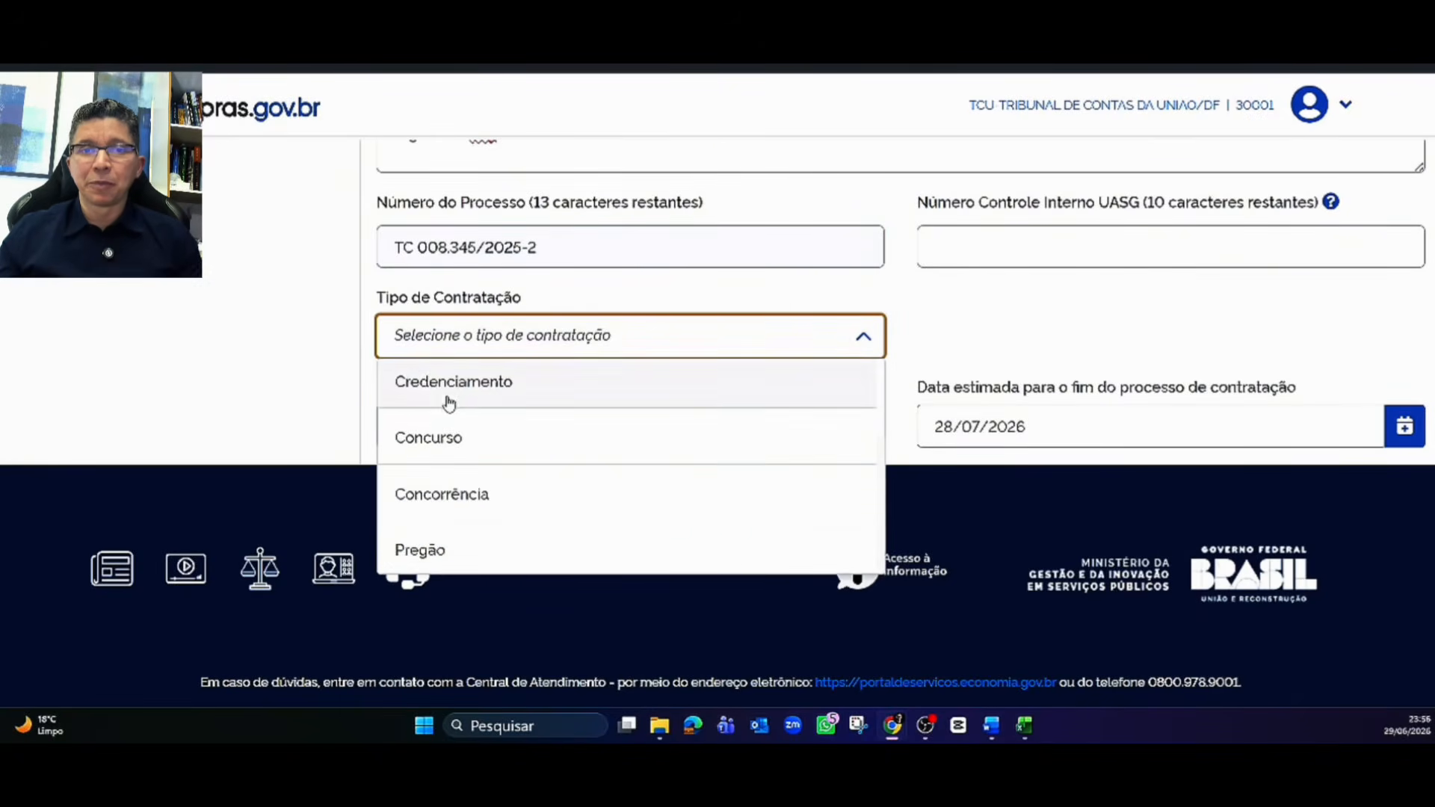
scroll(449, 400, up, 2)
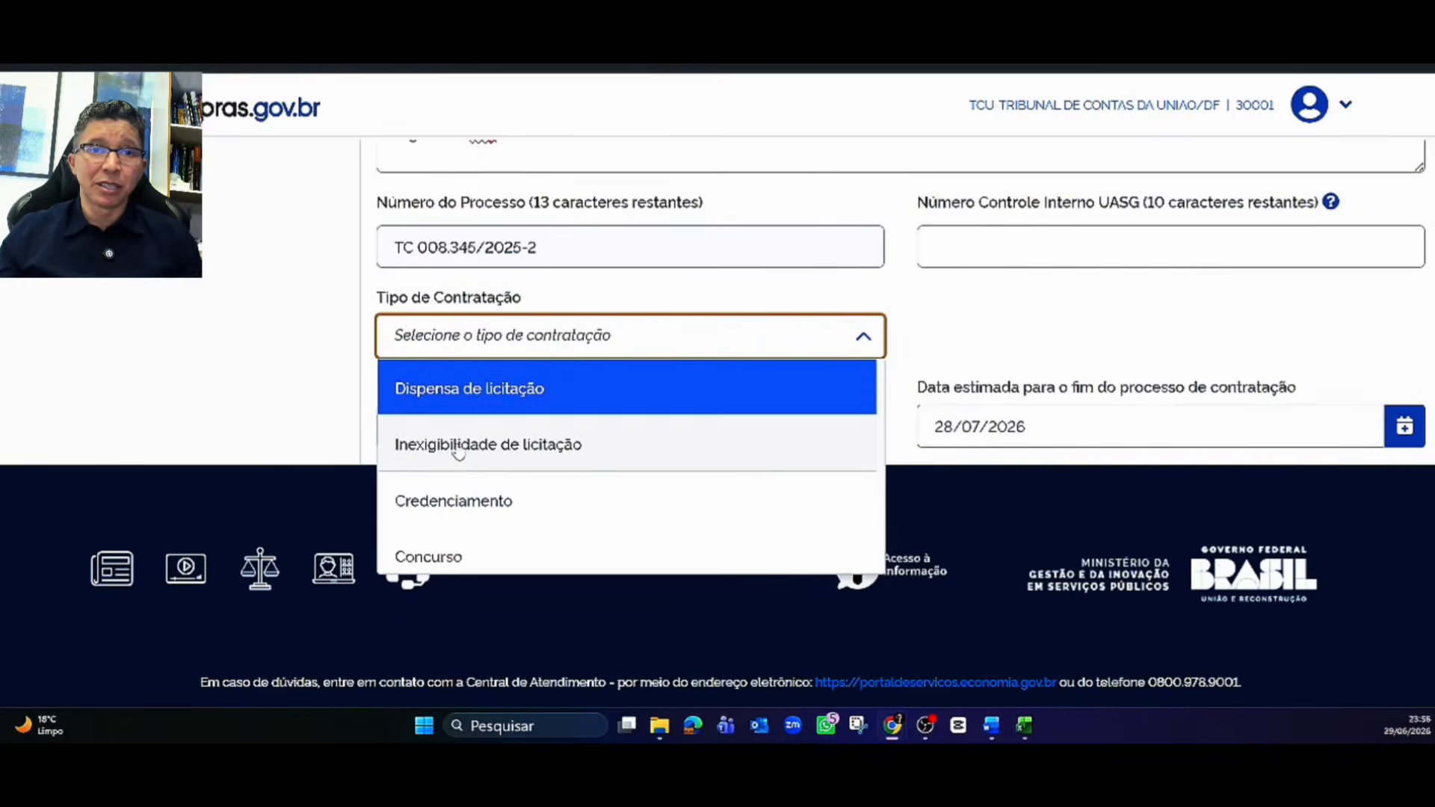
scroll(445, 496, down, 2)
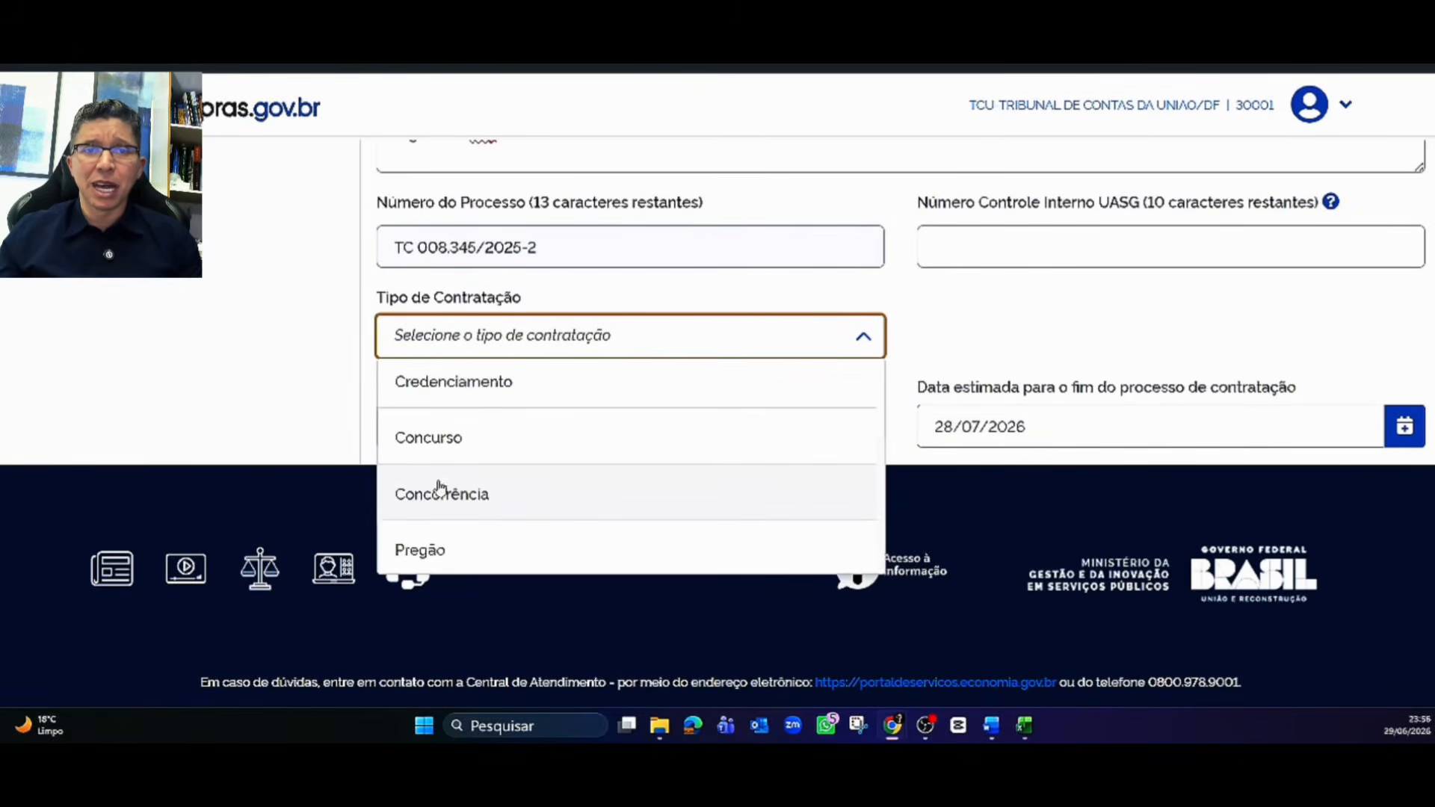
click(418, 553)
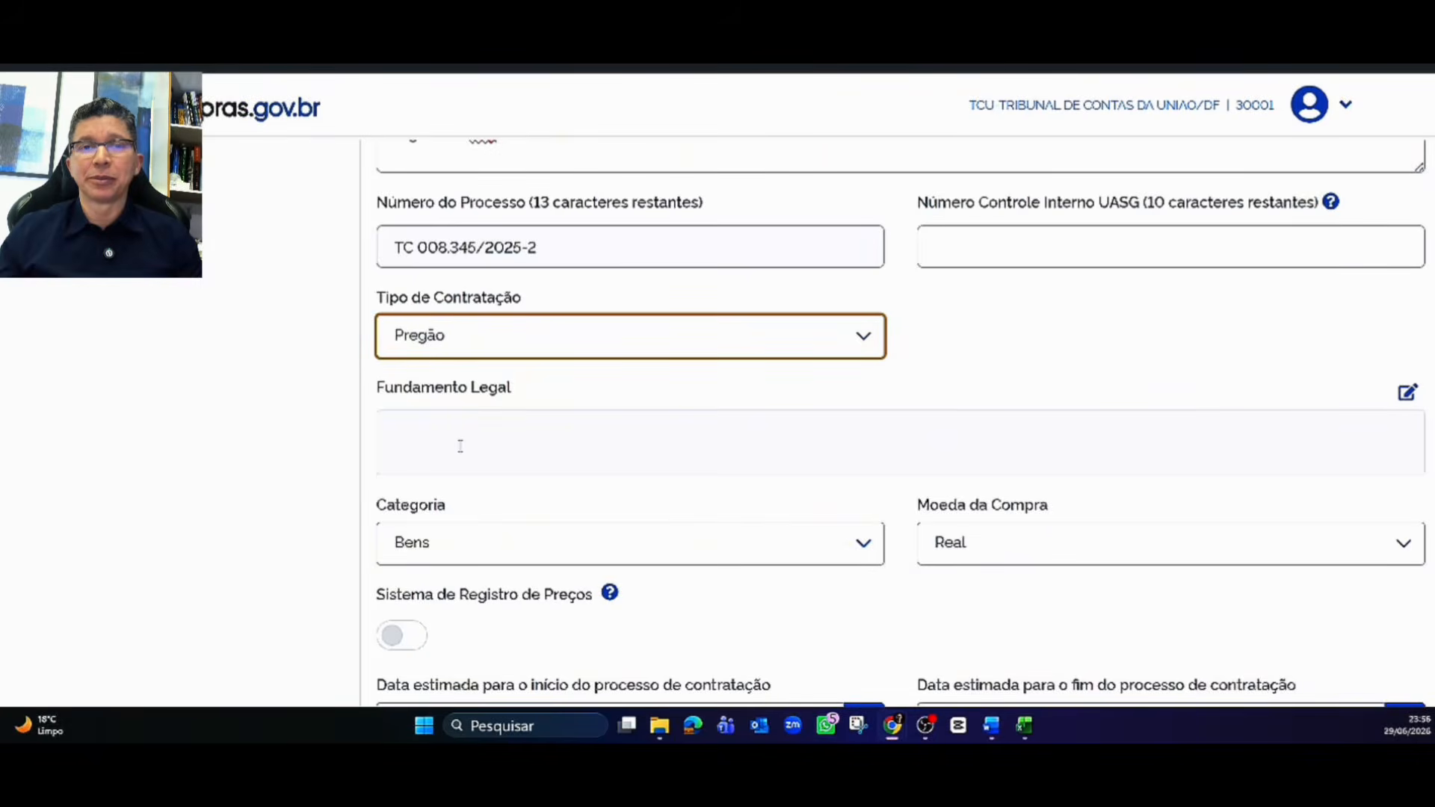
Step: Set the Fundamento Legal to LEI 14.133/2021, Art. 28, Inciso I (pregão) and save it
scroll(524, 411, down, 2)
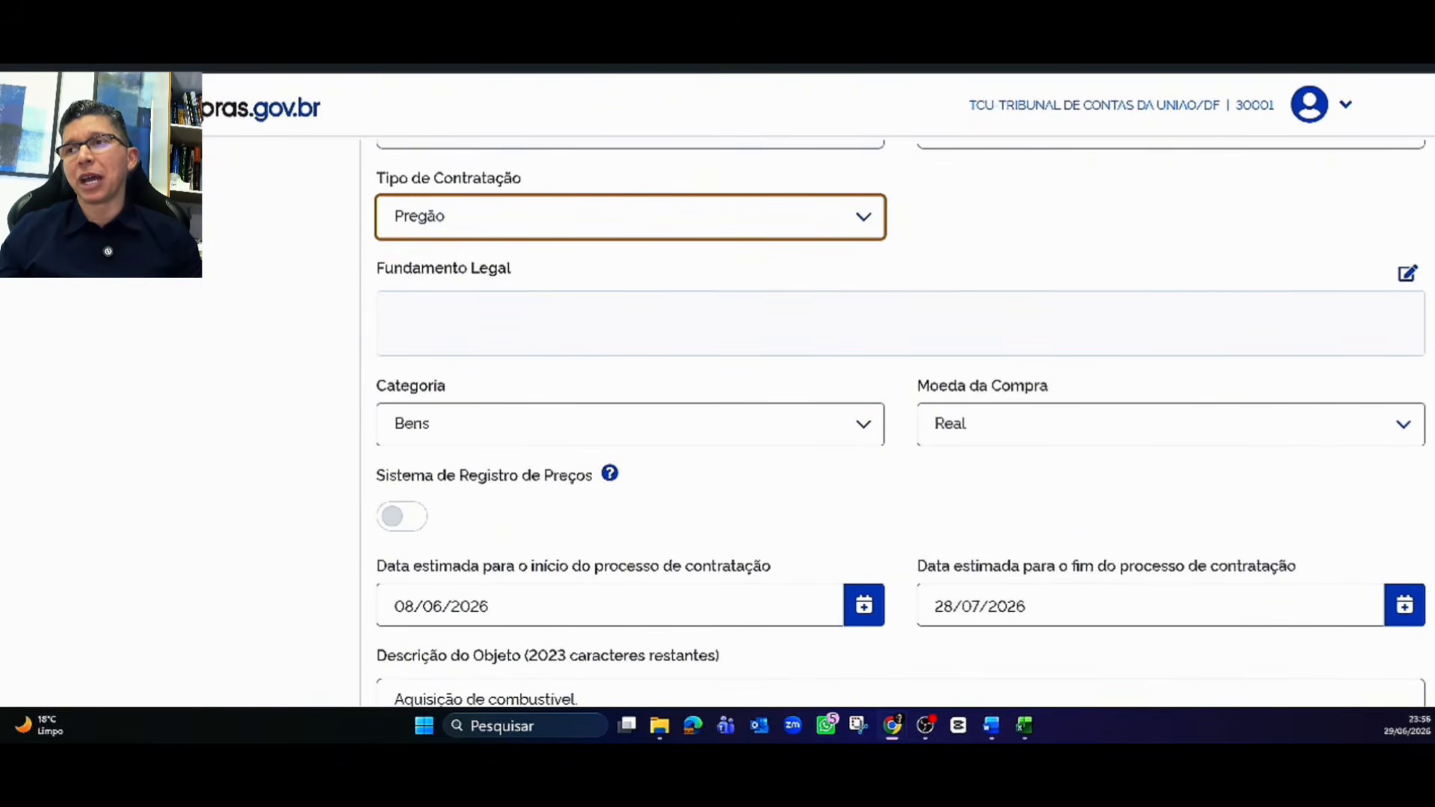
click(1409, 274)
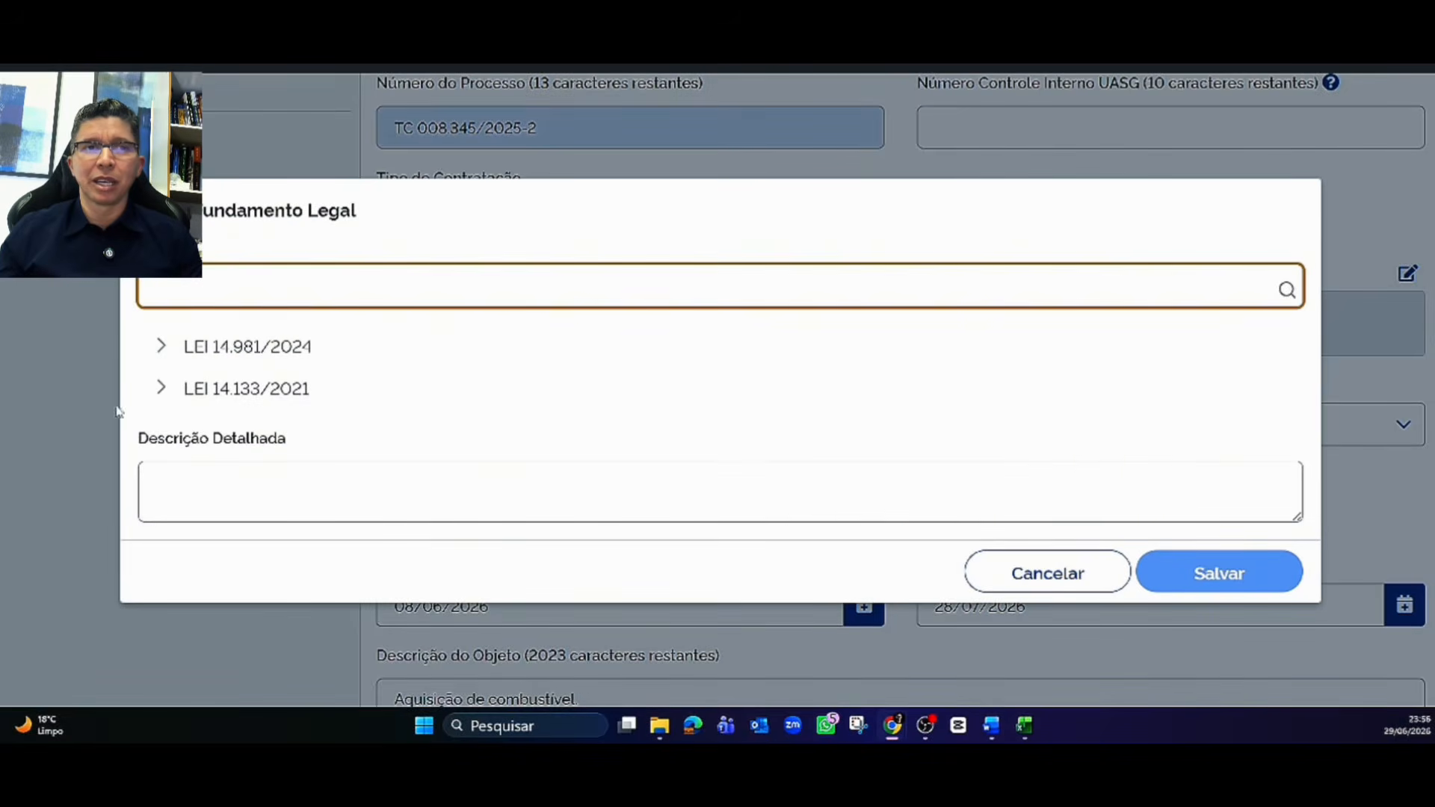
click(161, 388)
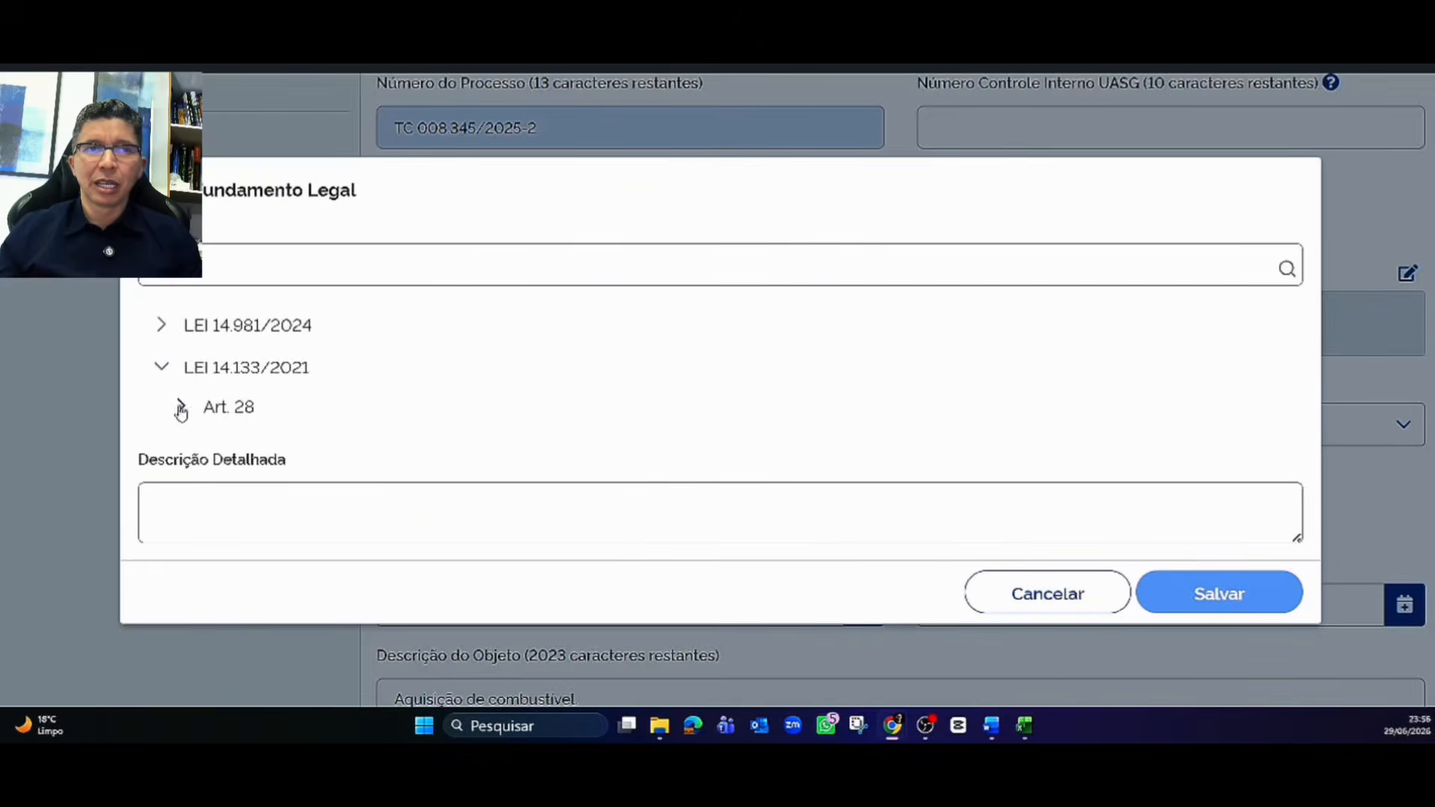
click(181, 409)
click(262, 419)
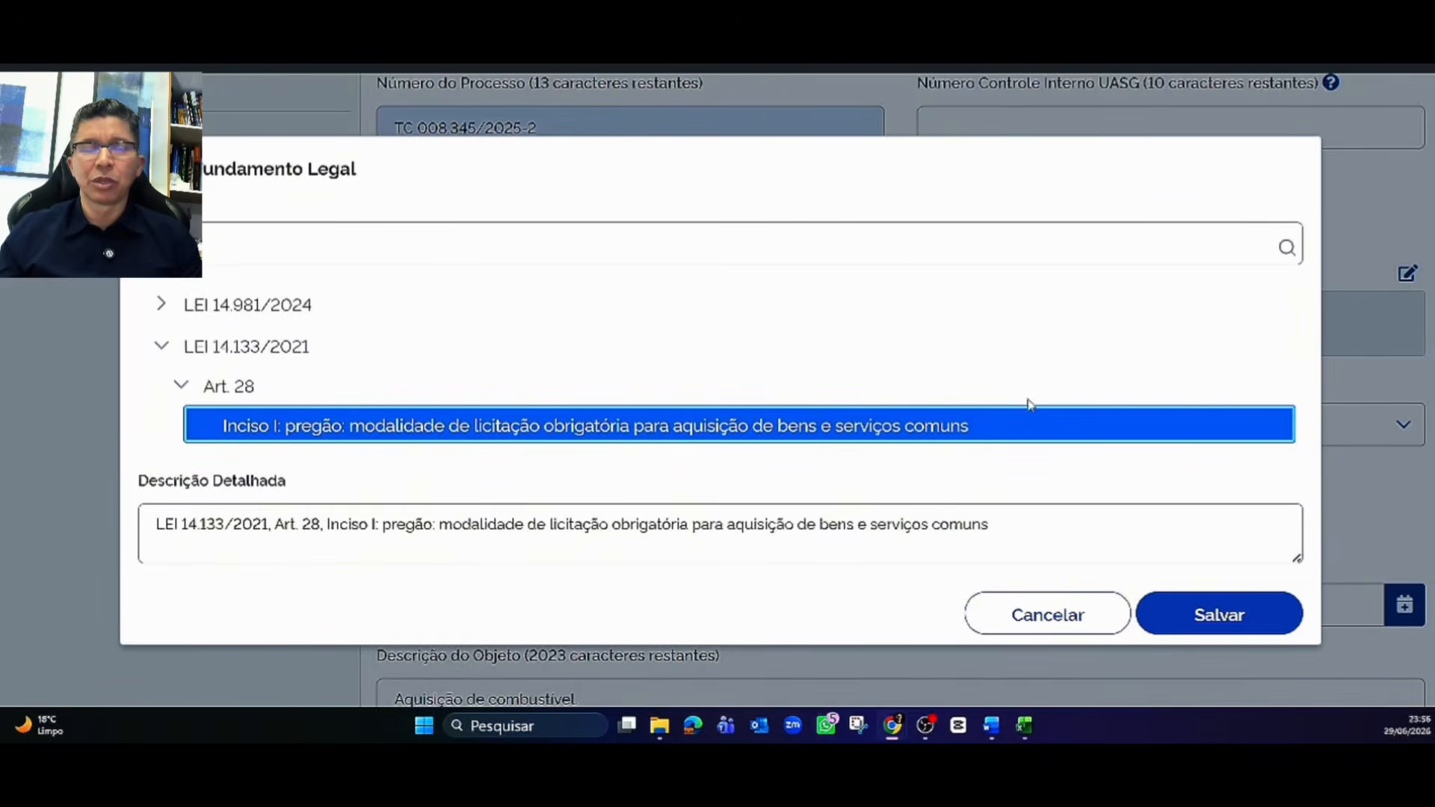
click(1202, 618)
Step: Set the Modo de disputa to Aberto and agree to proceed with that mode
scroll(663, 303, down, 2)
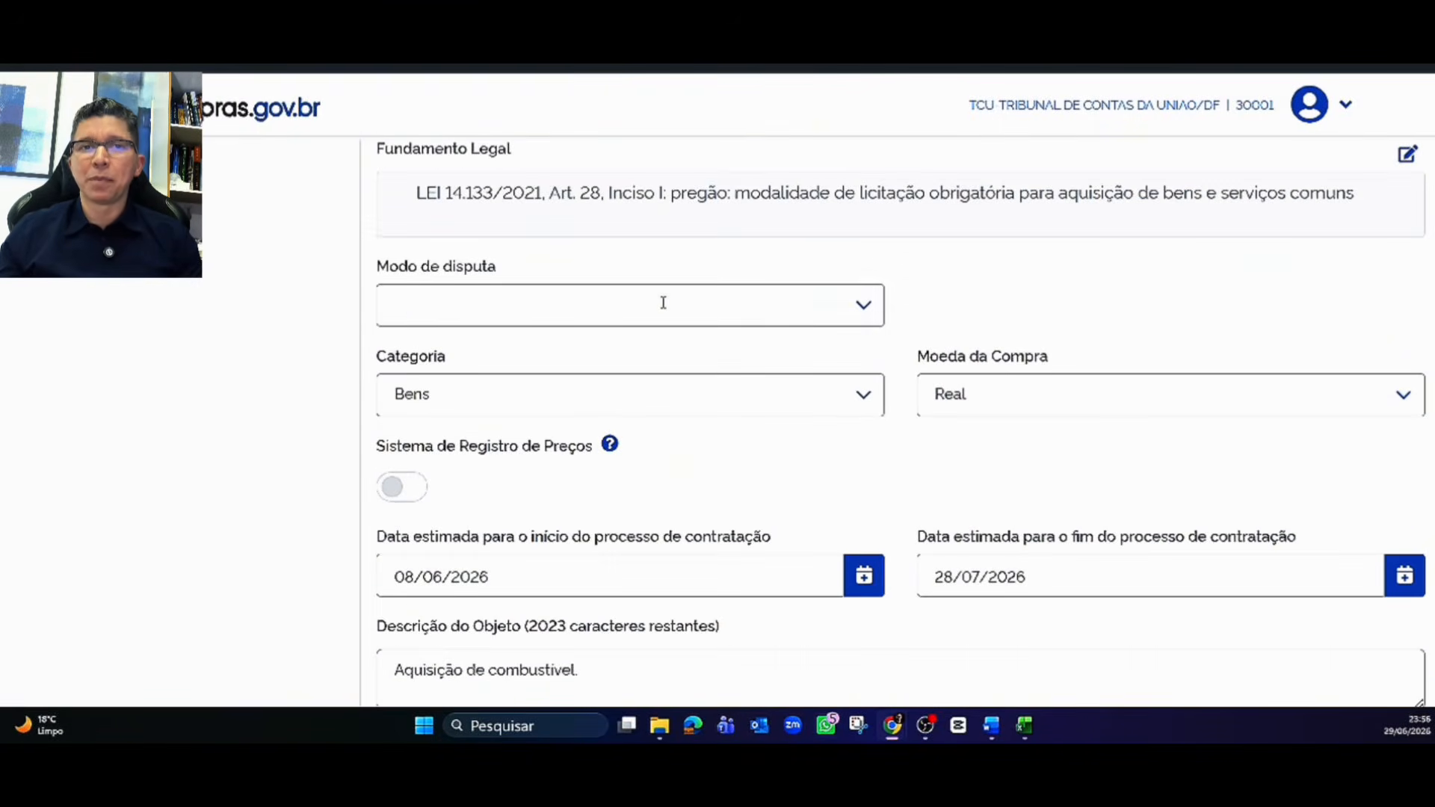
click(662, 305)
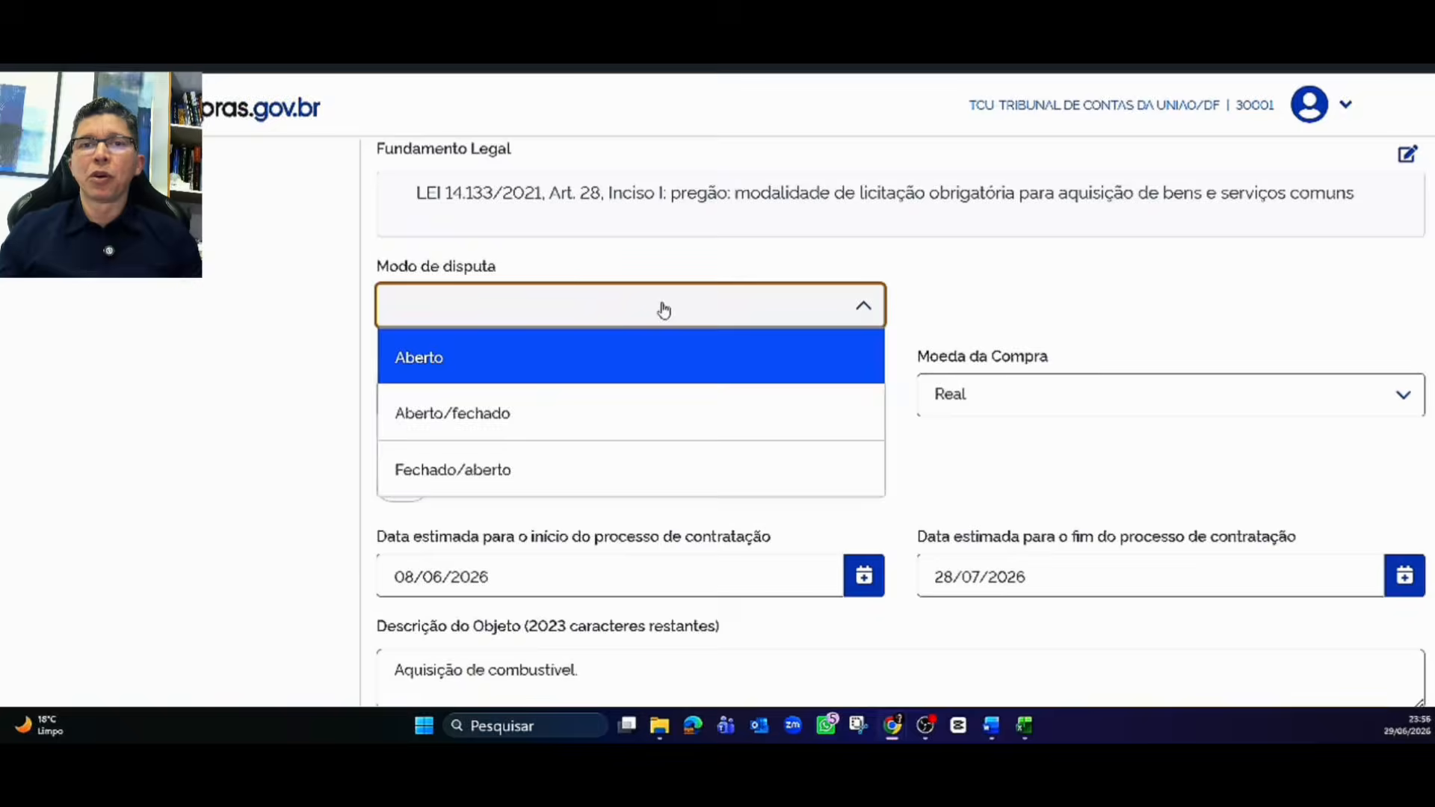
click(439, 361)
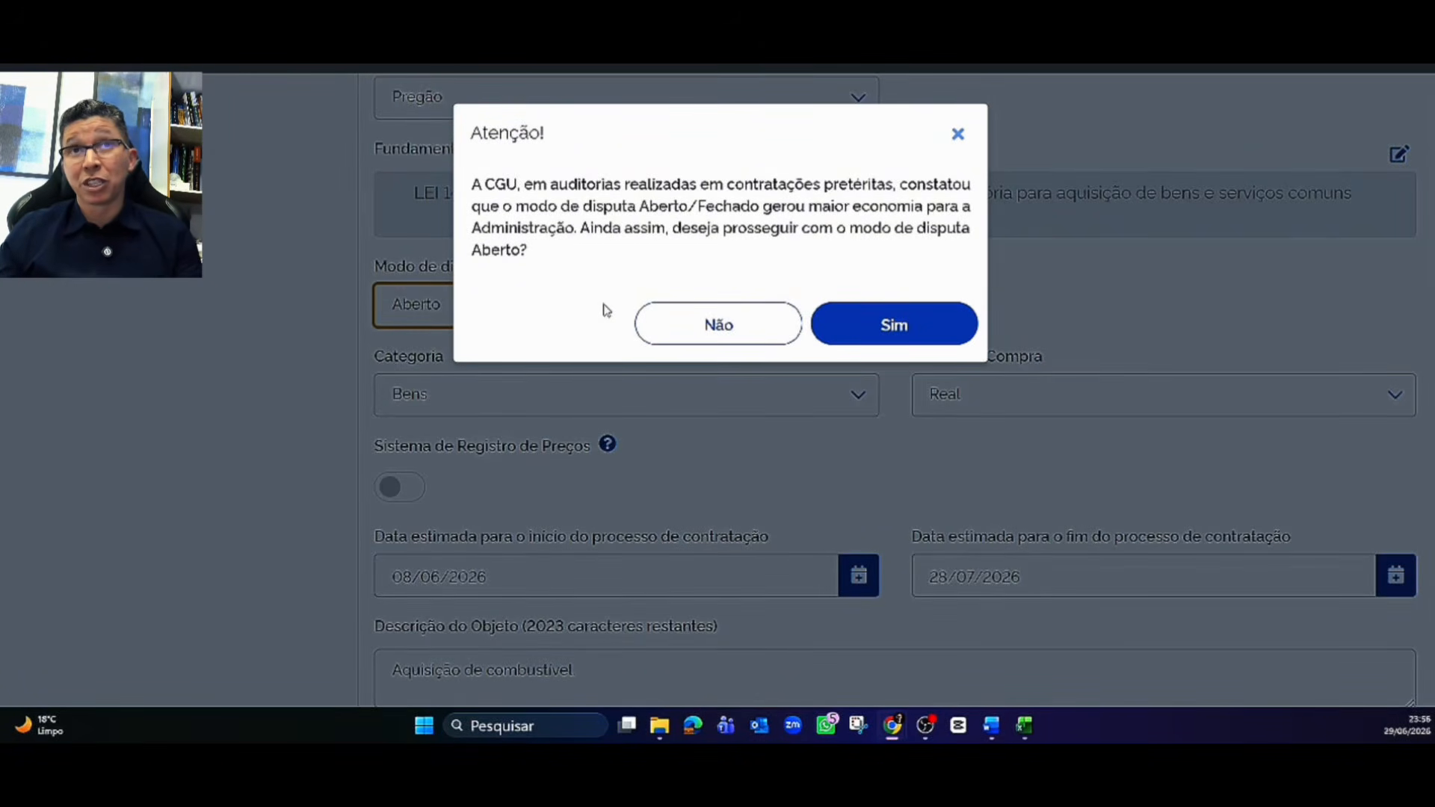
click(901, 329)
Step: Set the Forma de realização to Eletrônico and the Tipo de objeto to Bens comuns
scroll(825, 343, down, 2)
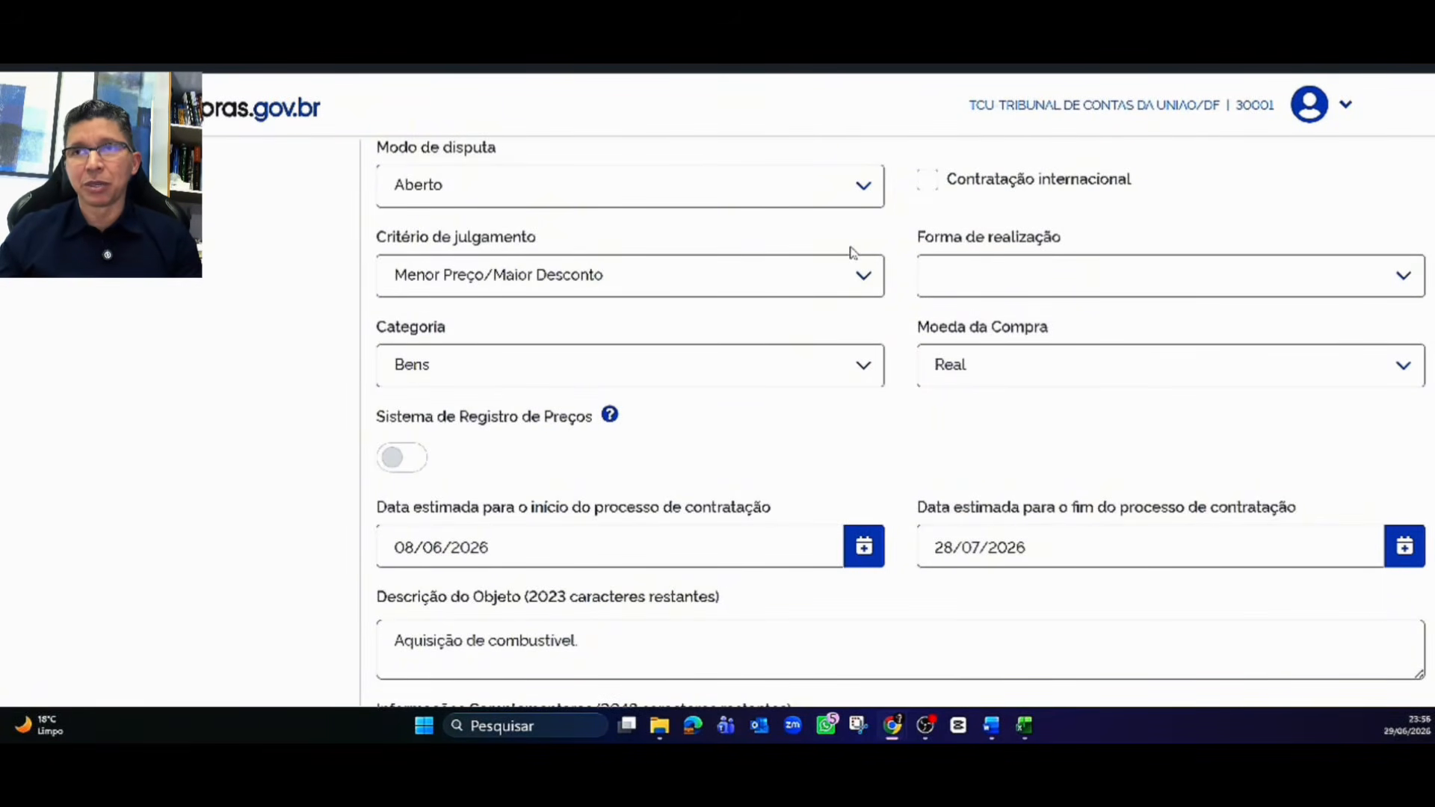
click(954, 276)
click(966, 384)
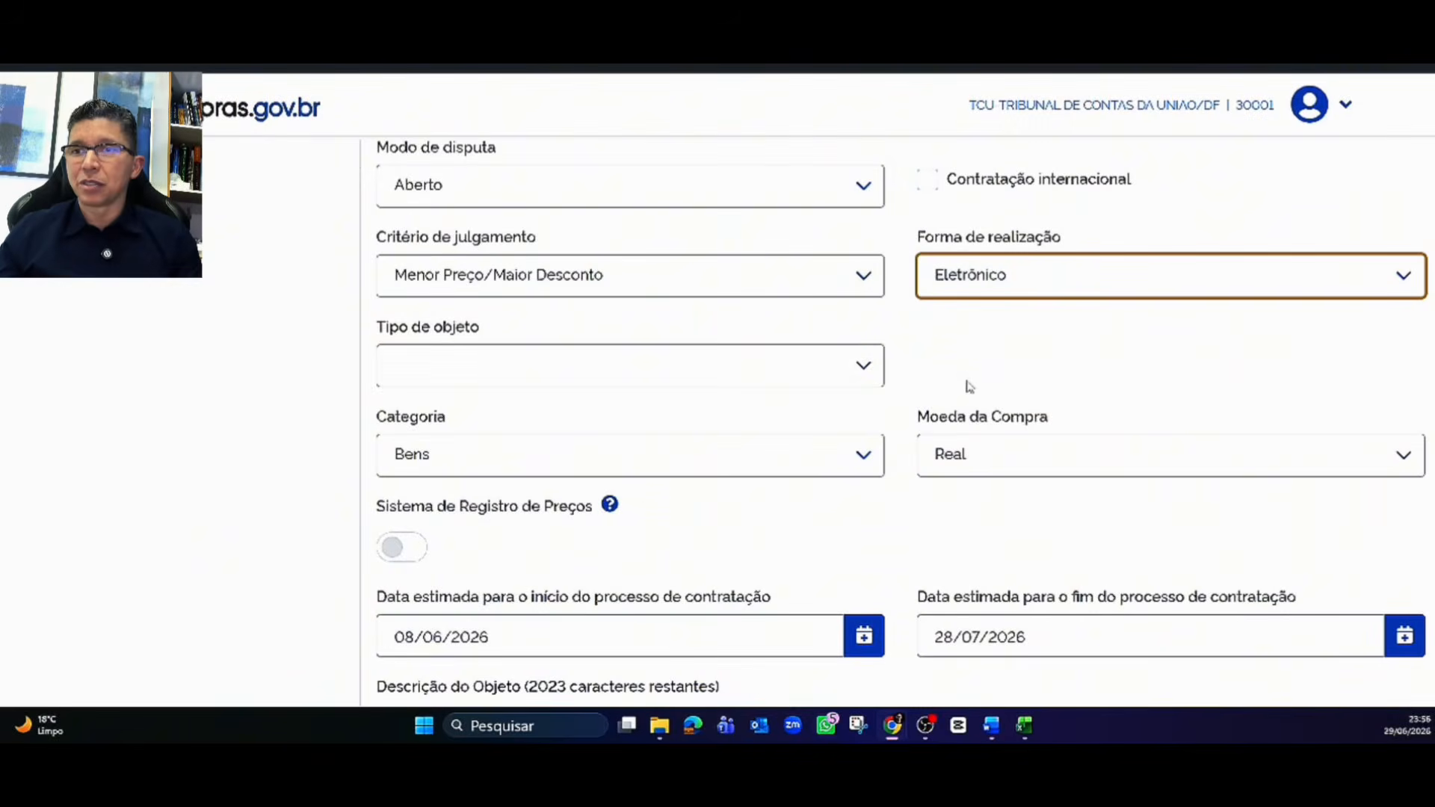
click(734, 380)
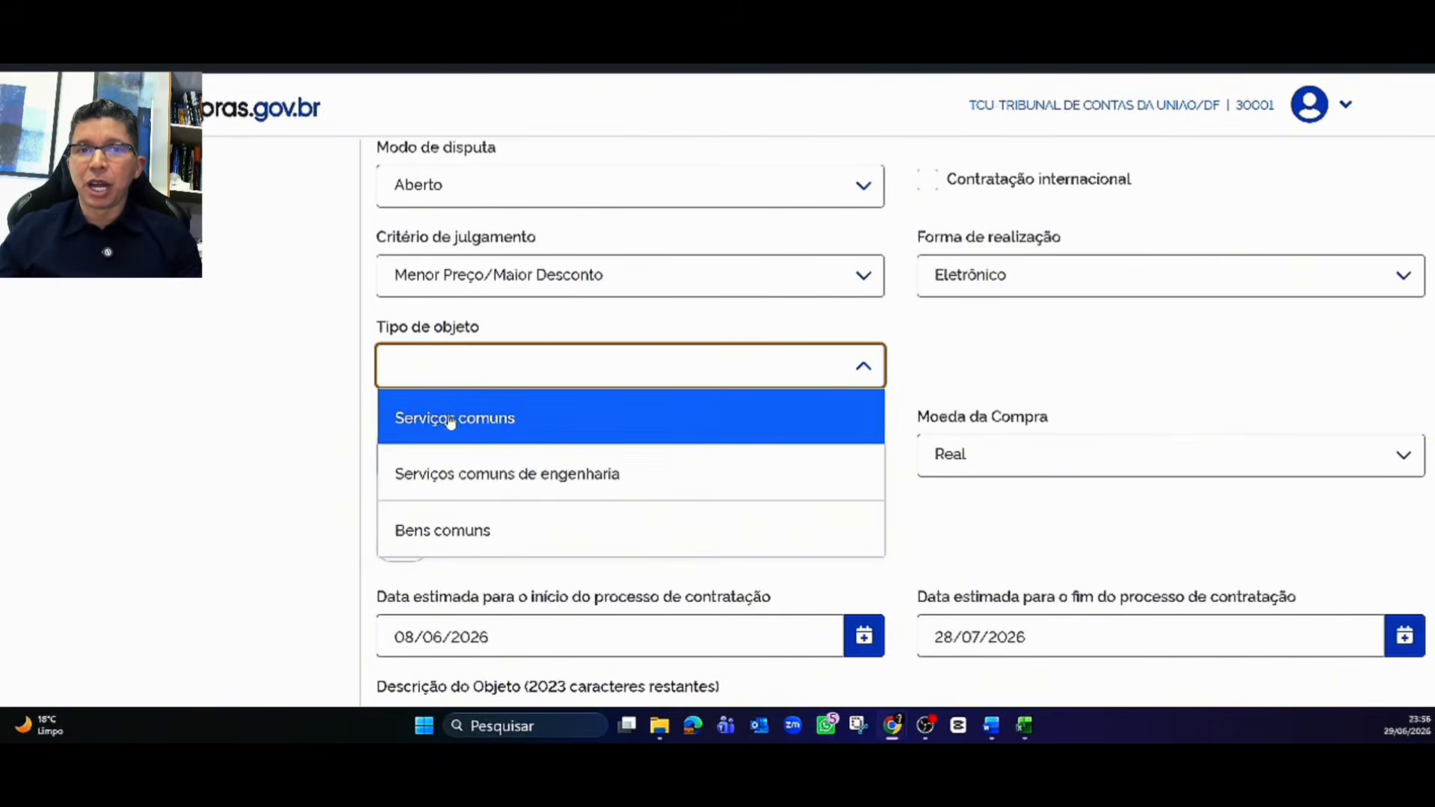
click(418, 529)
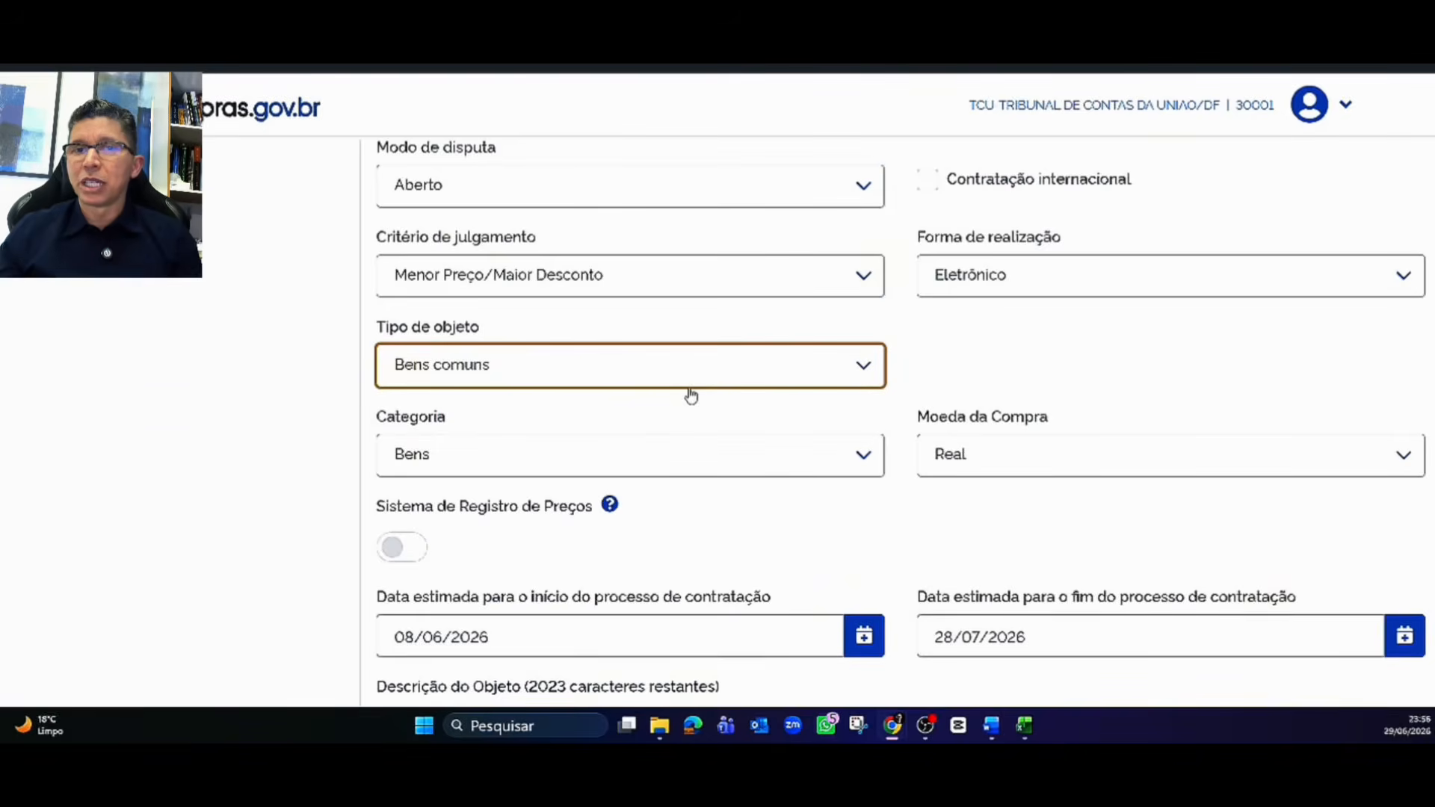
Step: Review the remaining basic data fields and go on to the Dados adicionais da contratação section
scroll(566, 345, down, 2)
scroll(503, 345, down, 2)
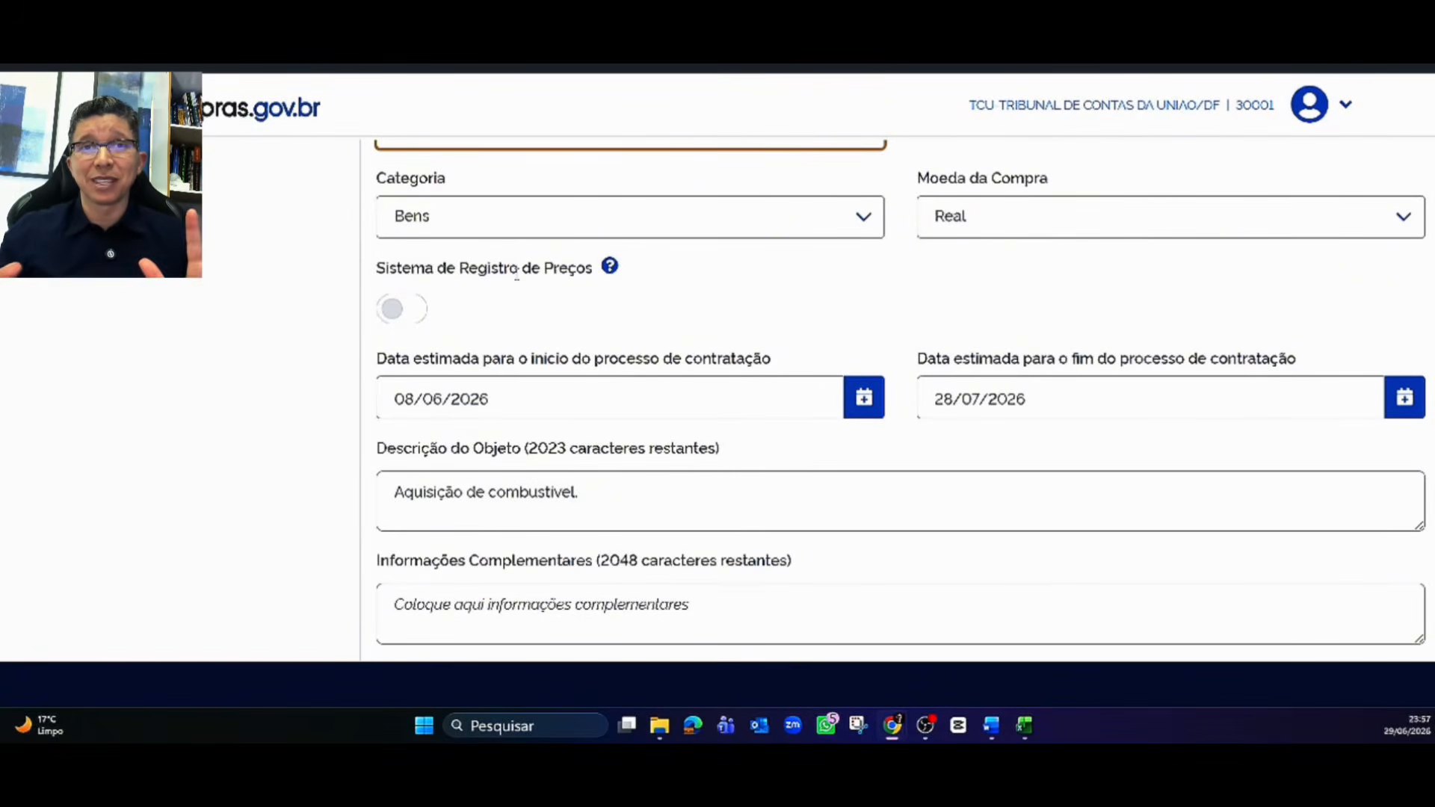
scroll(508, 344, down, 3)
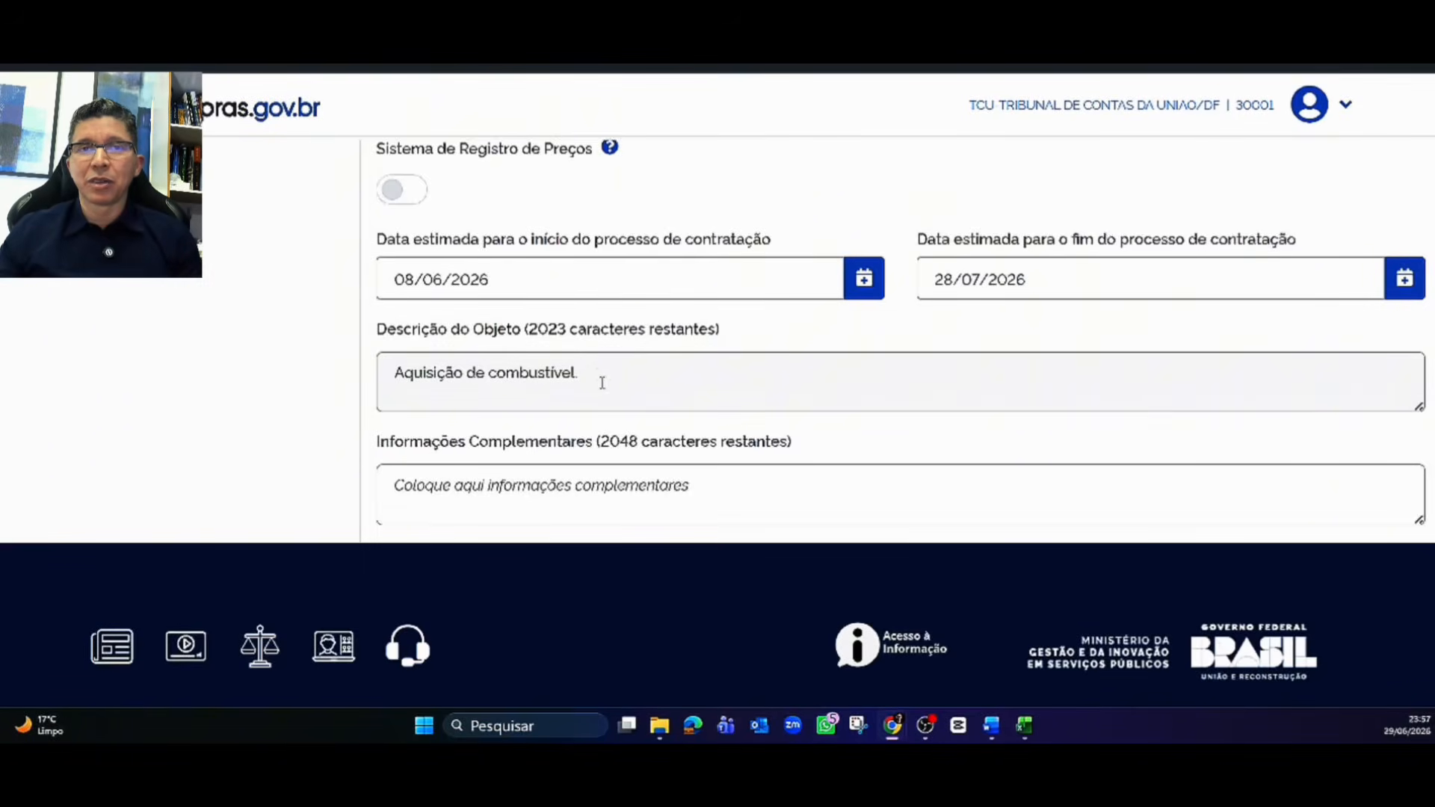
scroll(598, 381, down, 1)
scroll(287, 356, up, 3)
scroll(286, 356, up, 10)
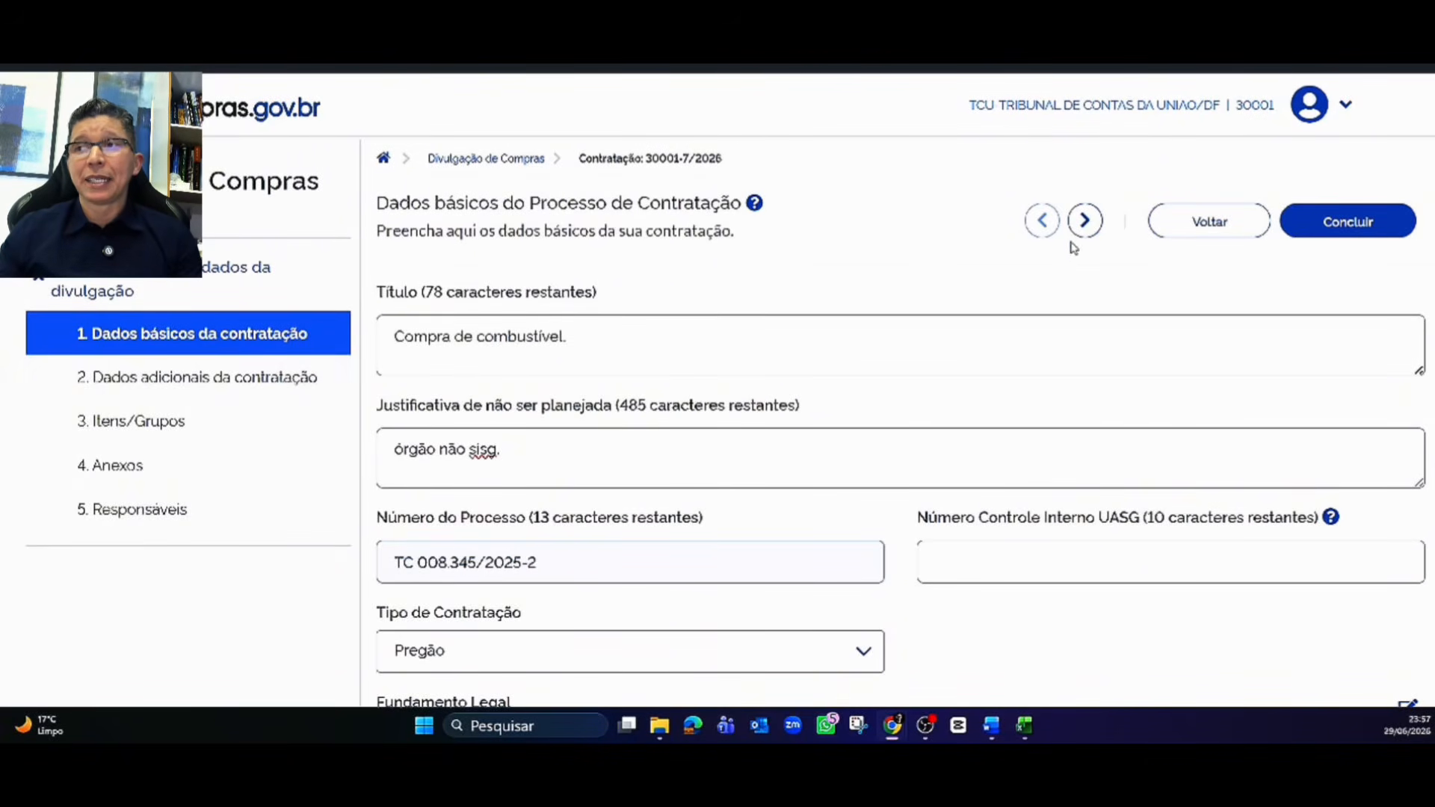
click(166, 390)
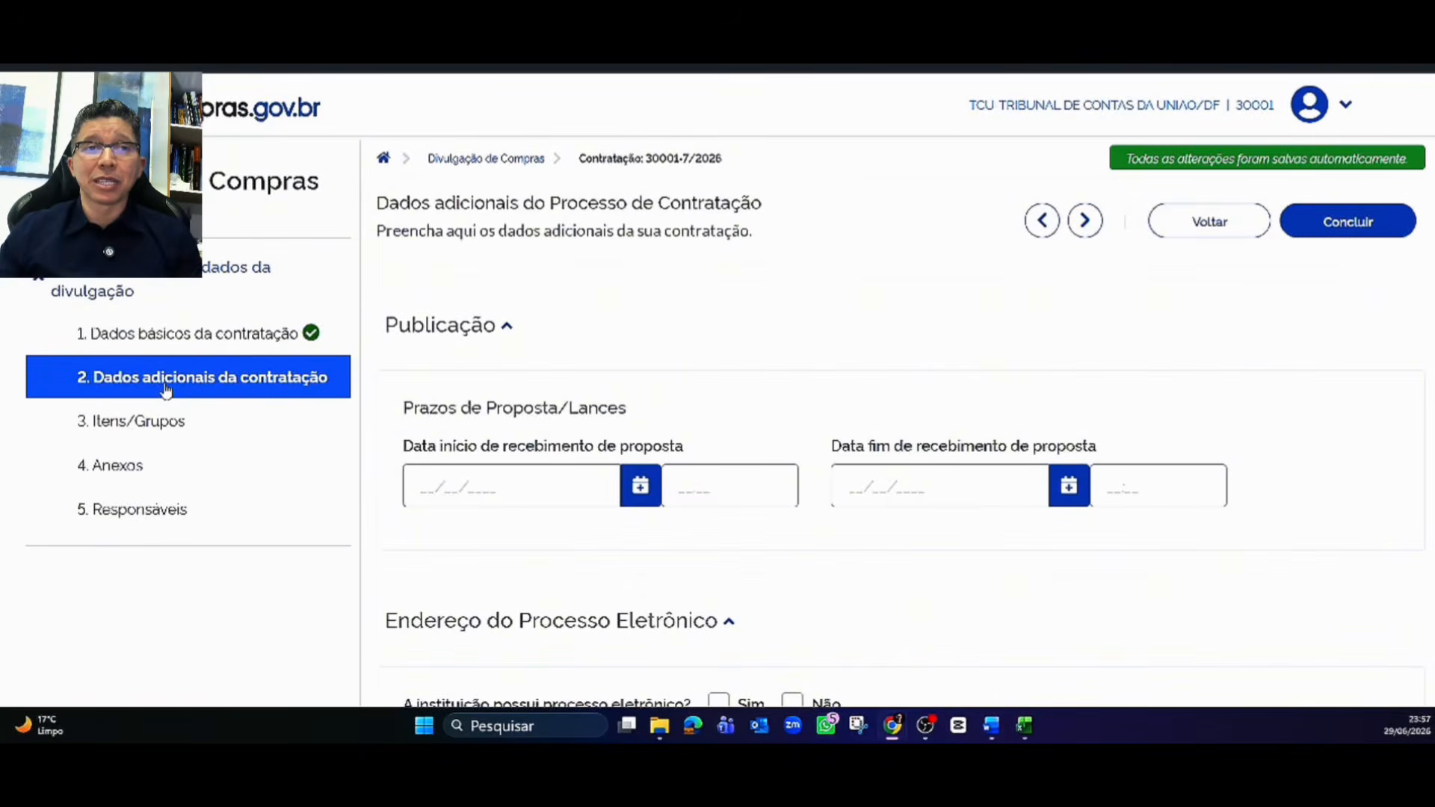
Step: Set the start of proposal receipt to 01/07/2026 at 08:00
scroll(449, 340, down, 2)
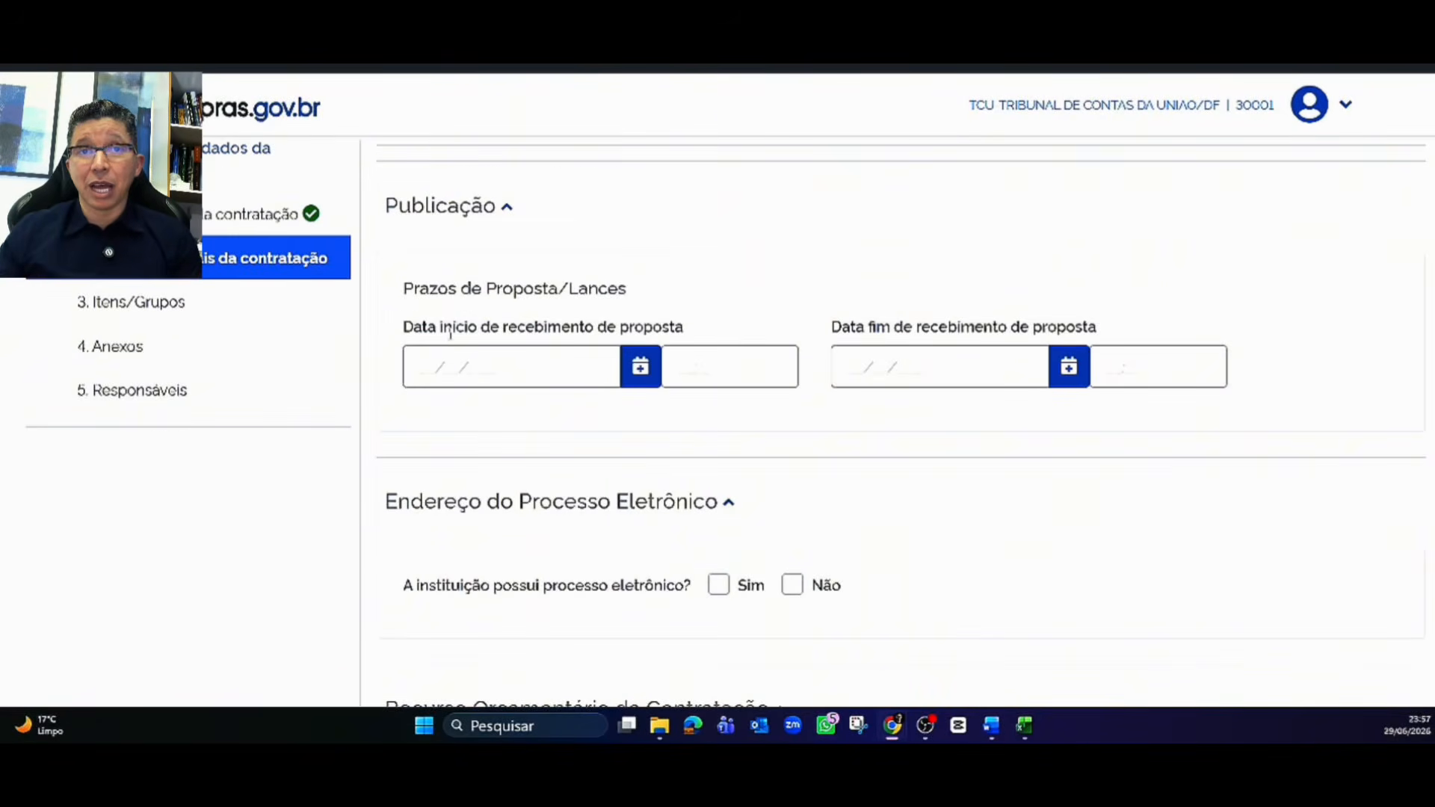
scroll(450, 334, down, 2)
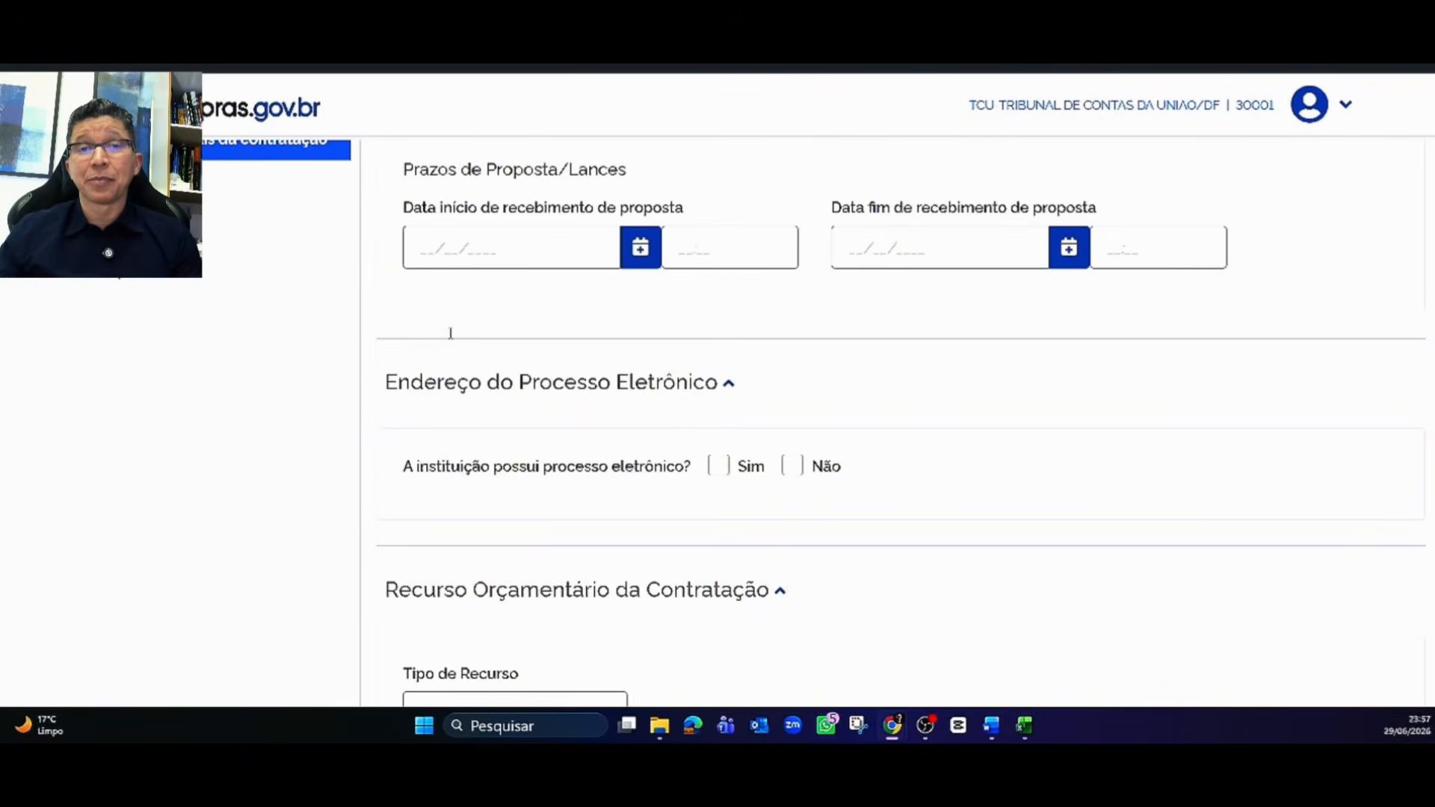
click(641, 254)
scroll(641, 256, down, 2)
scroll(747, 232, up, 2)
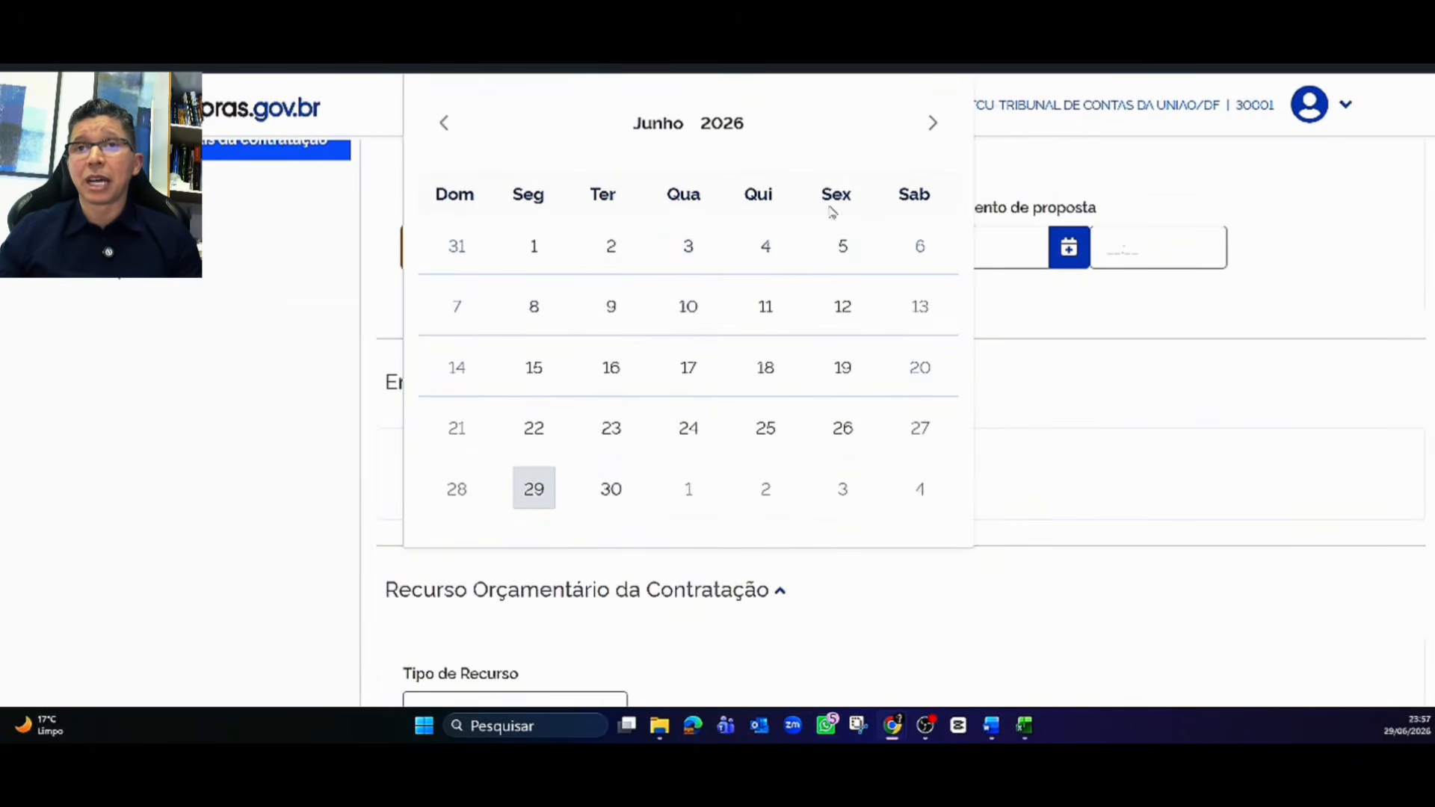
click(936, 126)
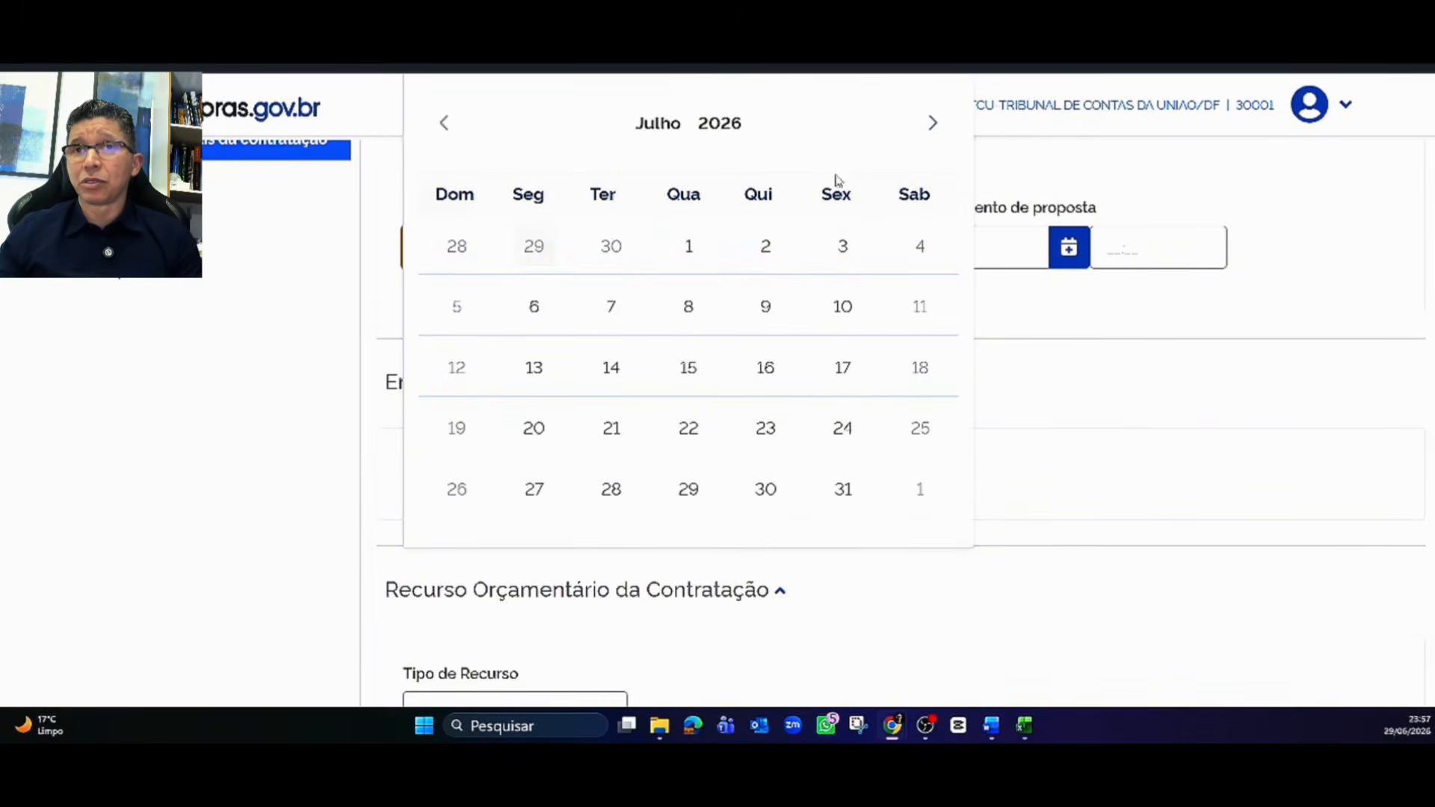
click(689, 249)
click(690, 252)
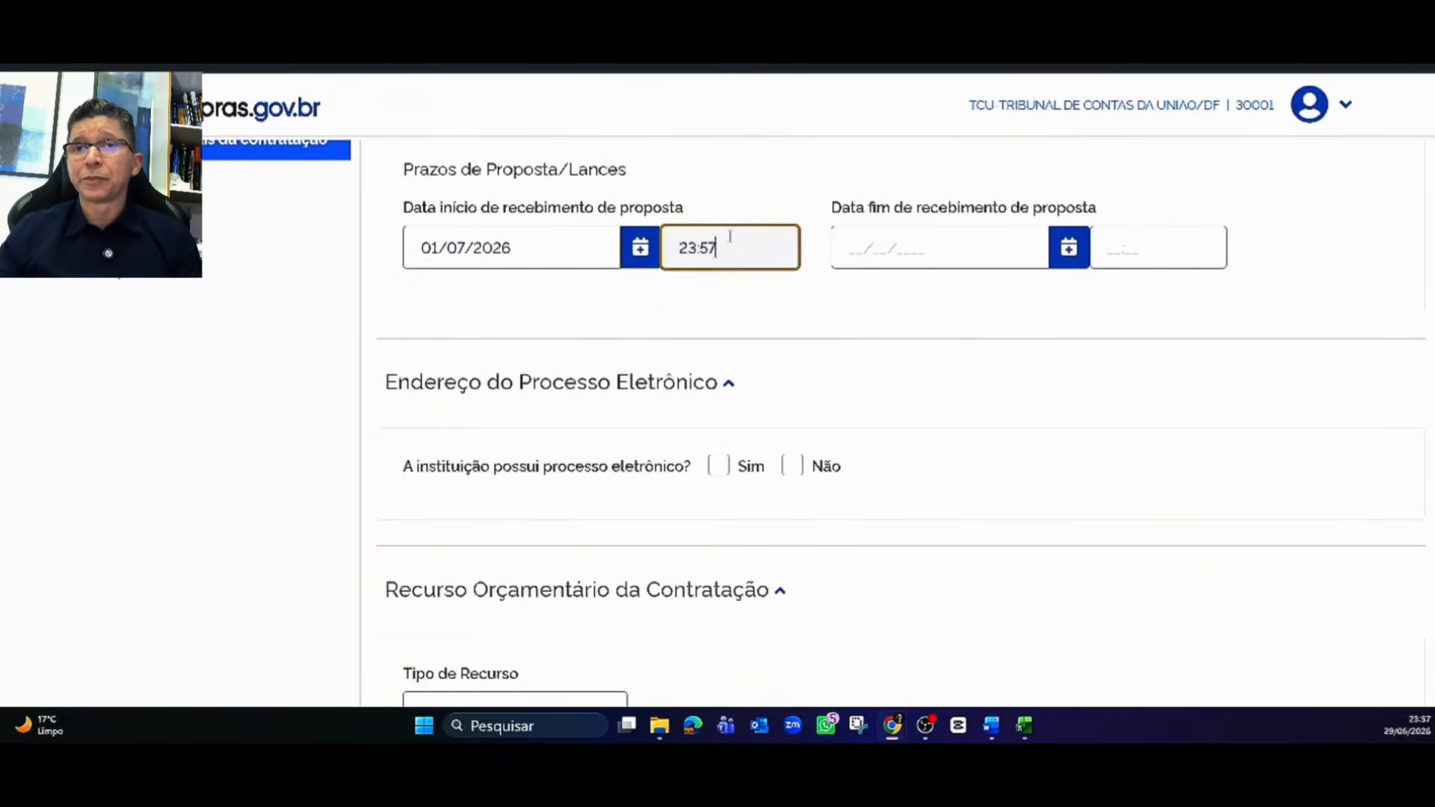
text(08)
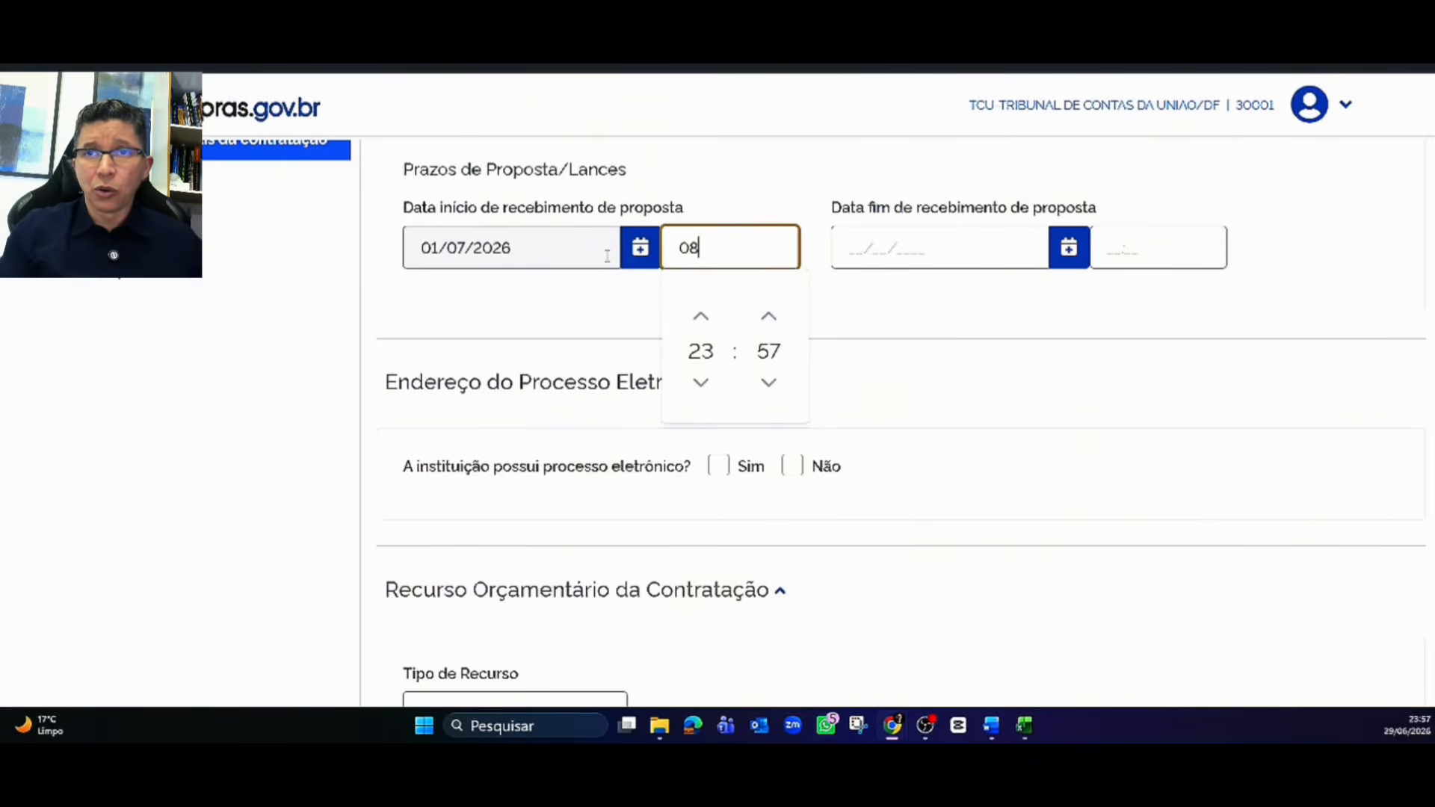
text(:00)
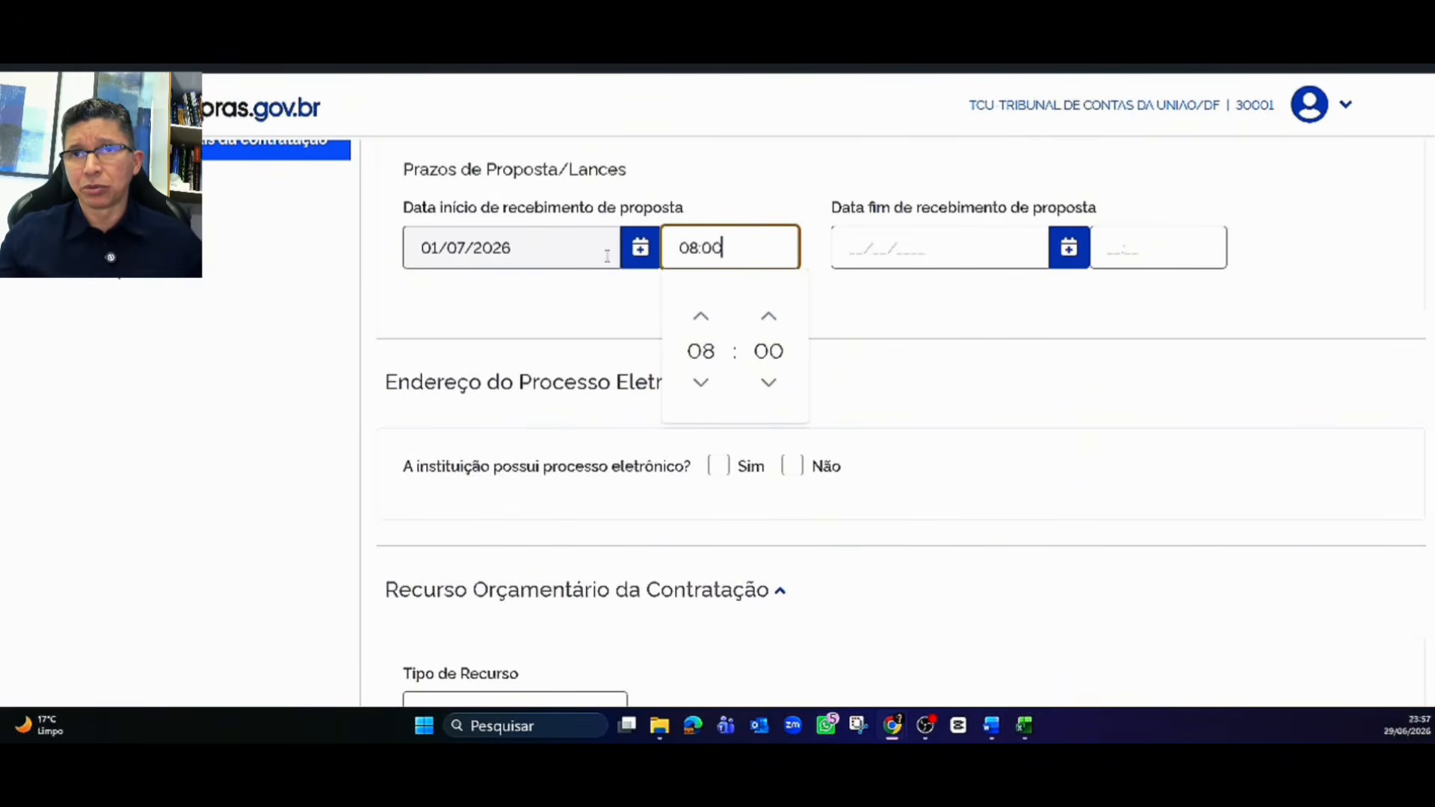
Step: Set the end of proposal receipt to 14/07/2026 at 10:00
click(846, 254)
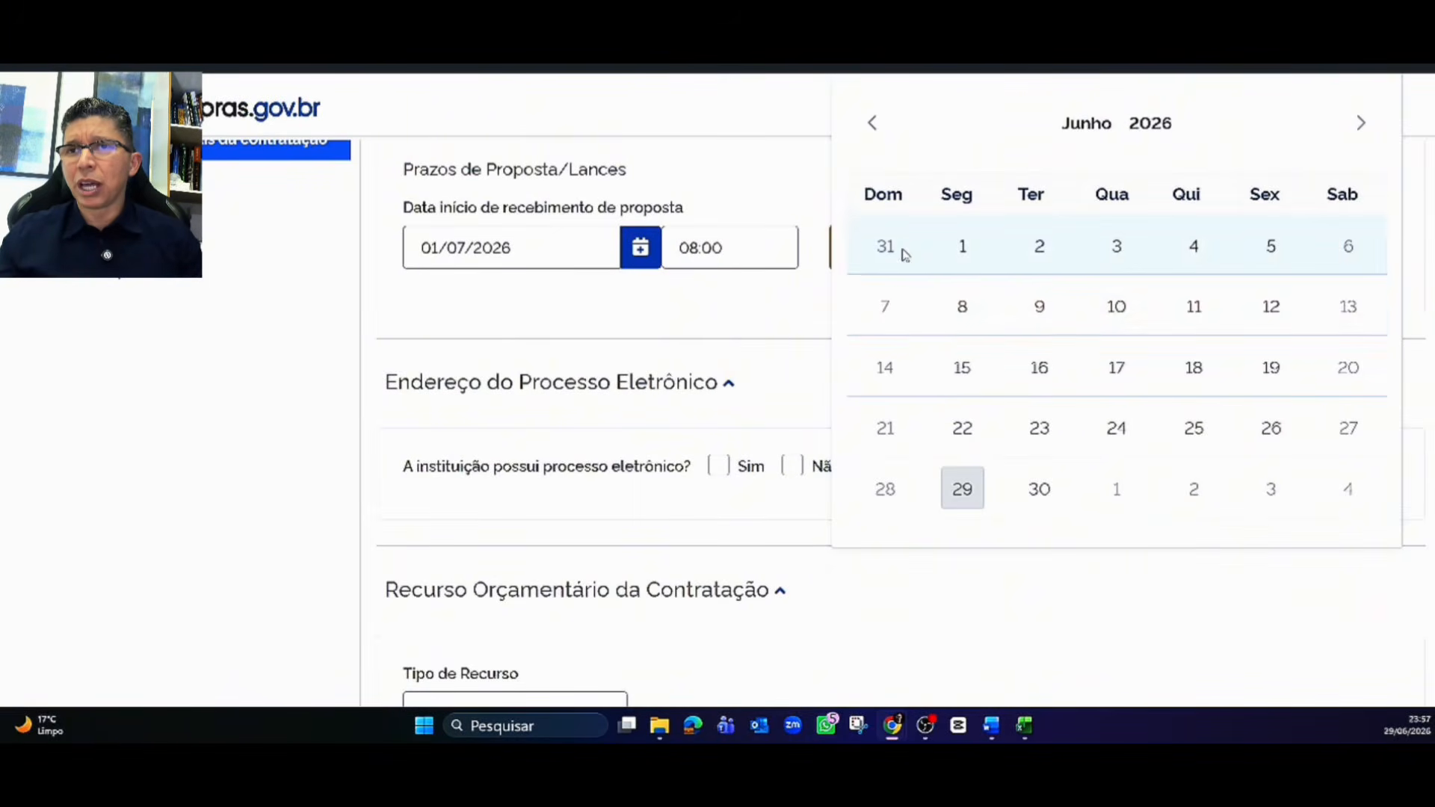
click(1362, 127)
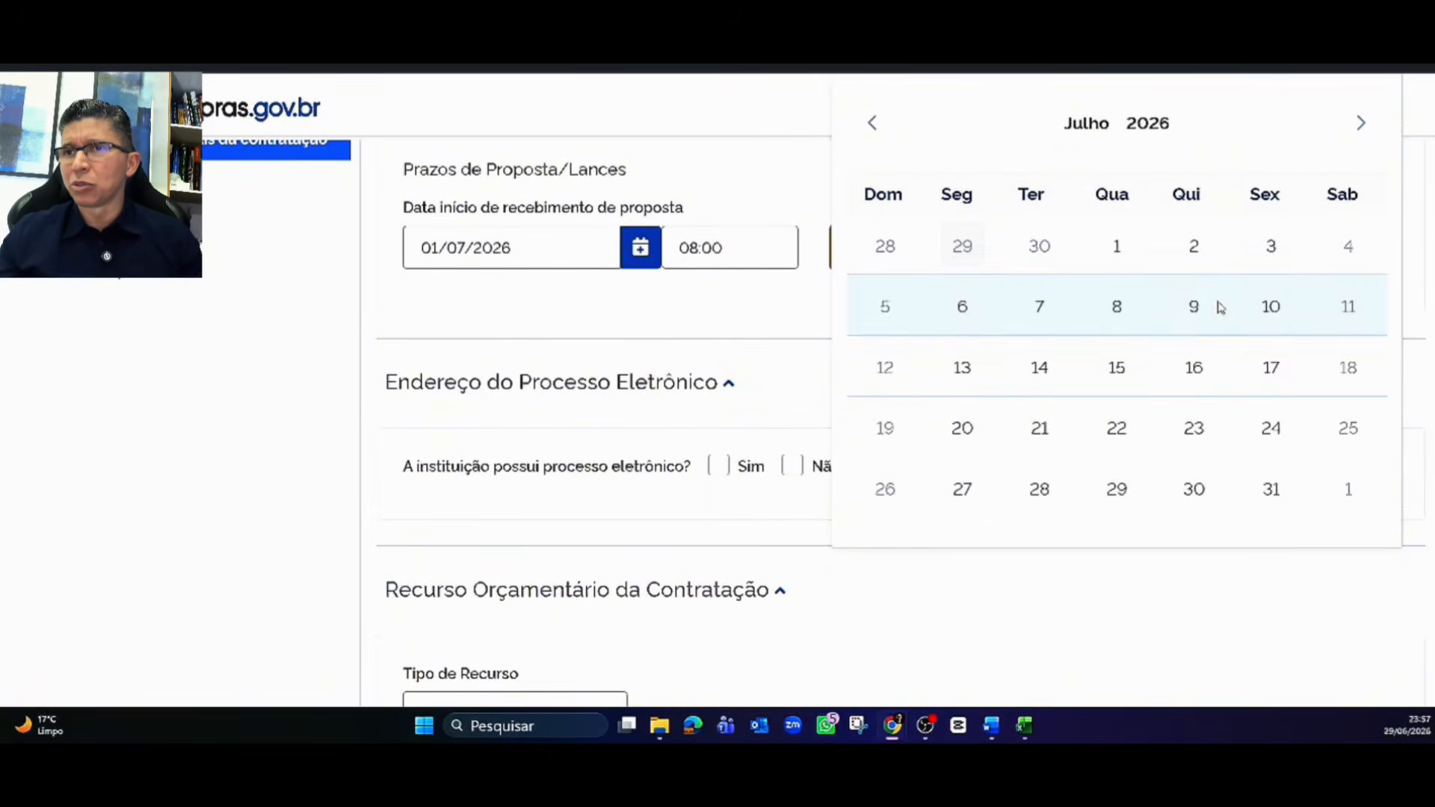
click(1040, 370)
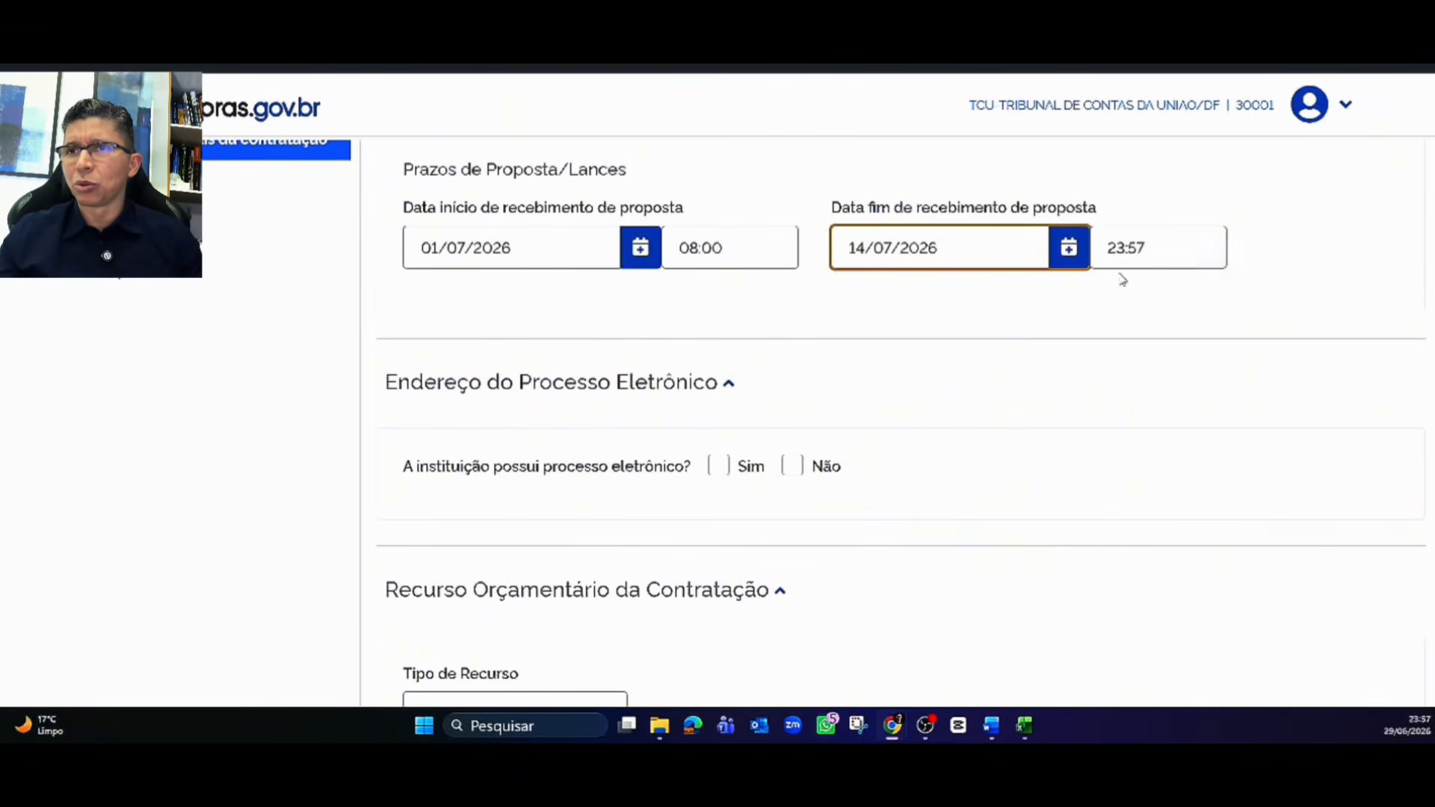
click(1220, 237)
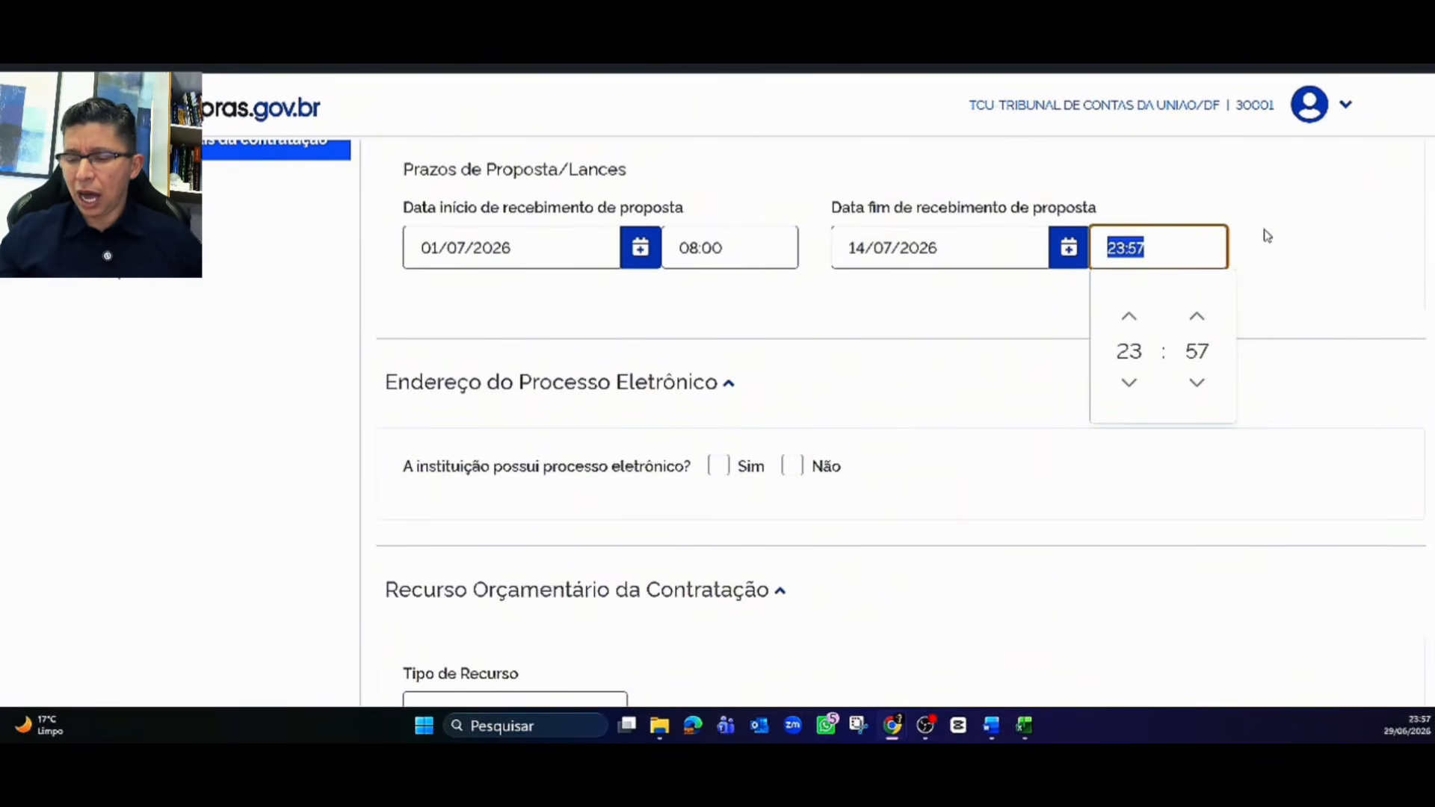
text(10)
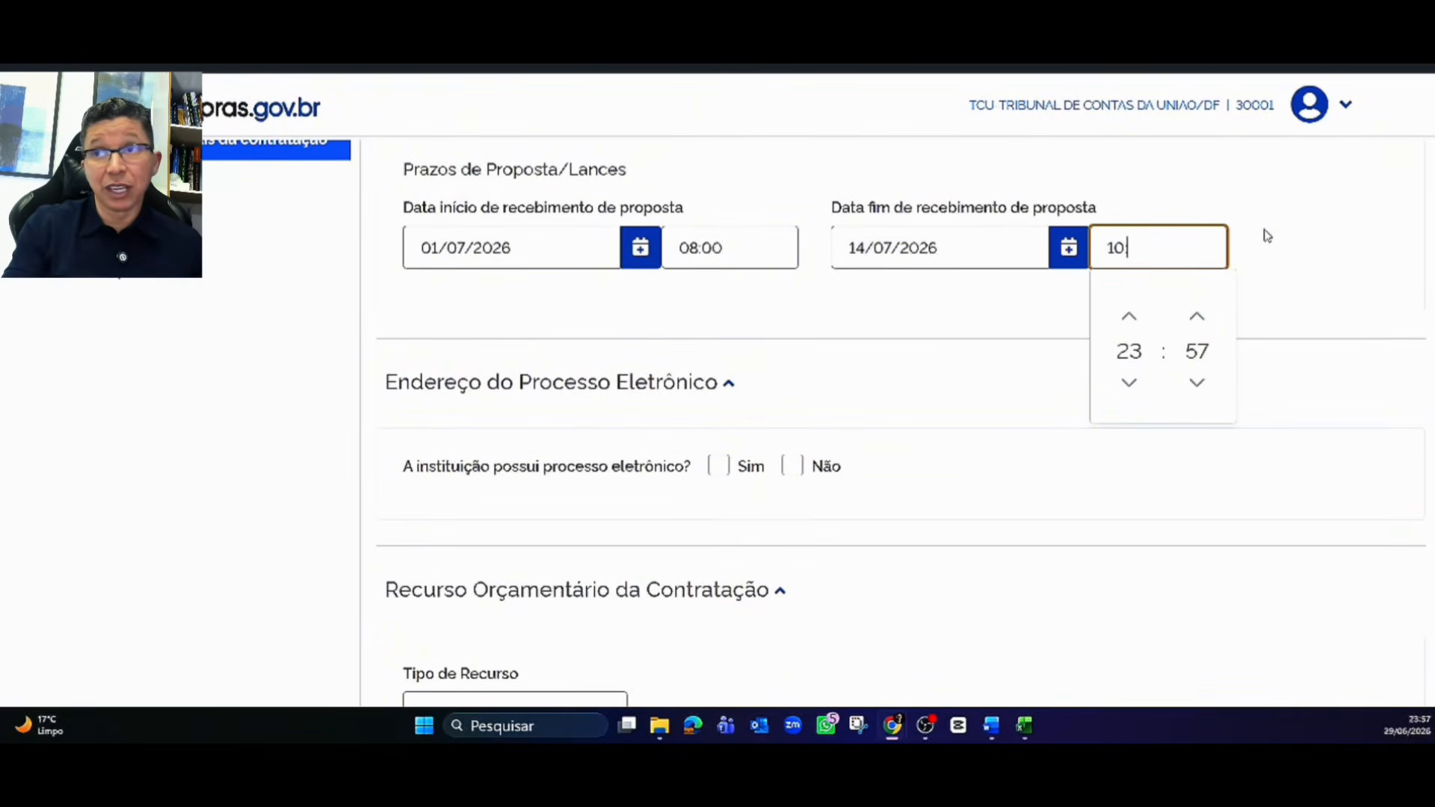
text(:00)
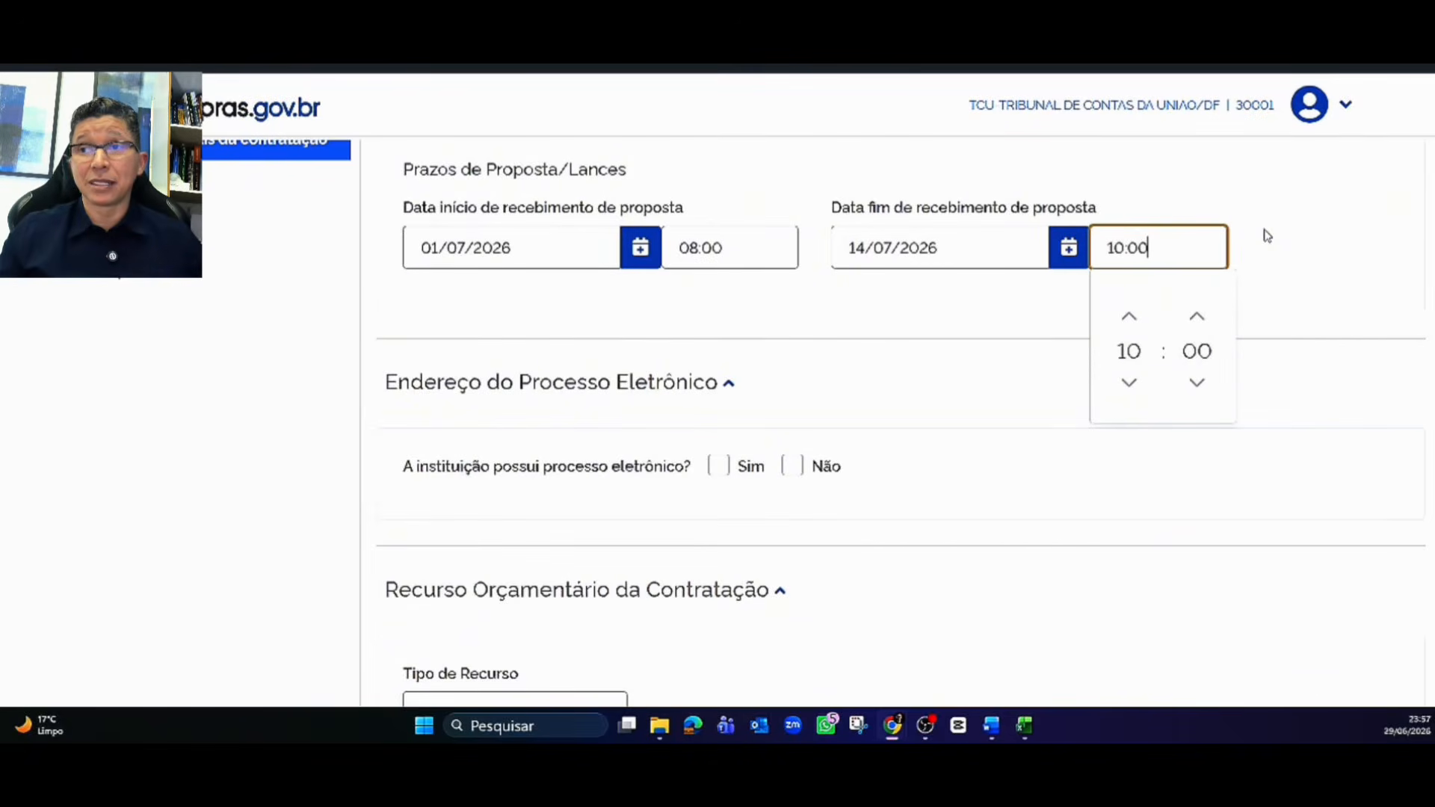
click(721, 339)
Step: Answer Não to the institution having an electronic process and give the reason as "plataforma própria."
scroll(721, 338, down, 3)
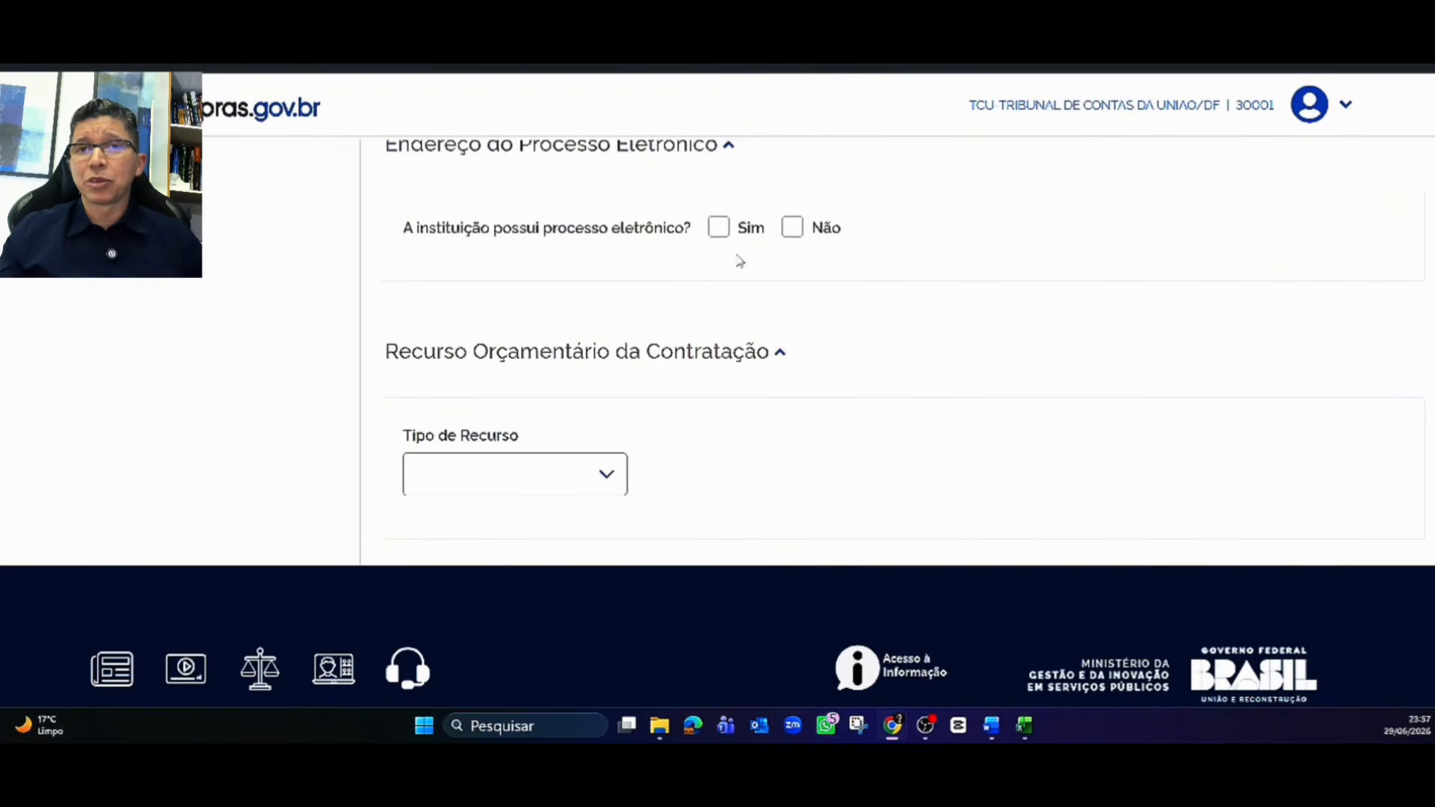
click(794, 228)
click(544, 320)
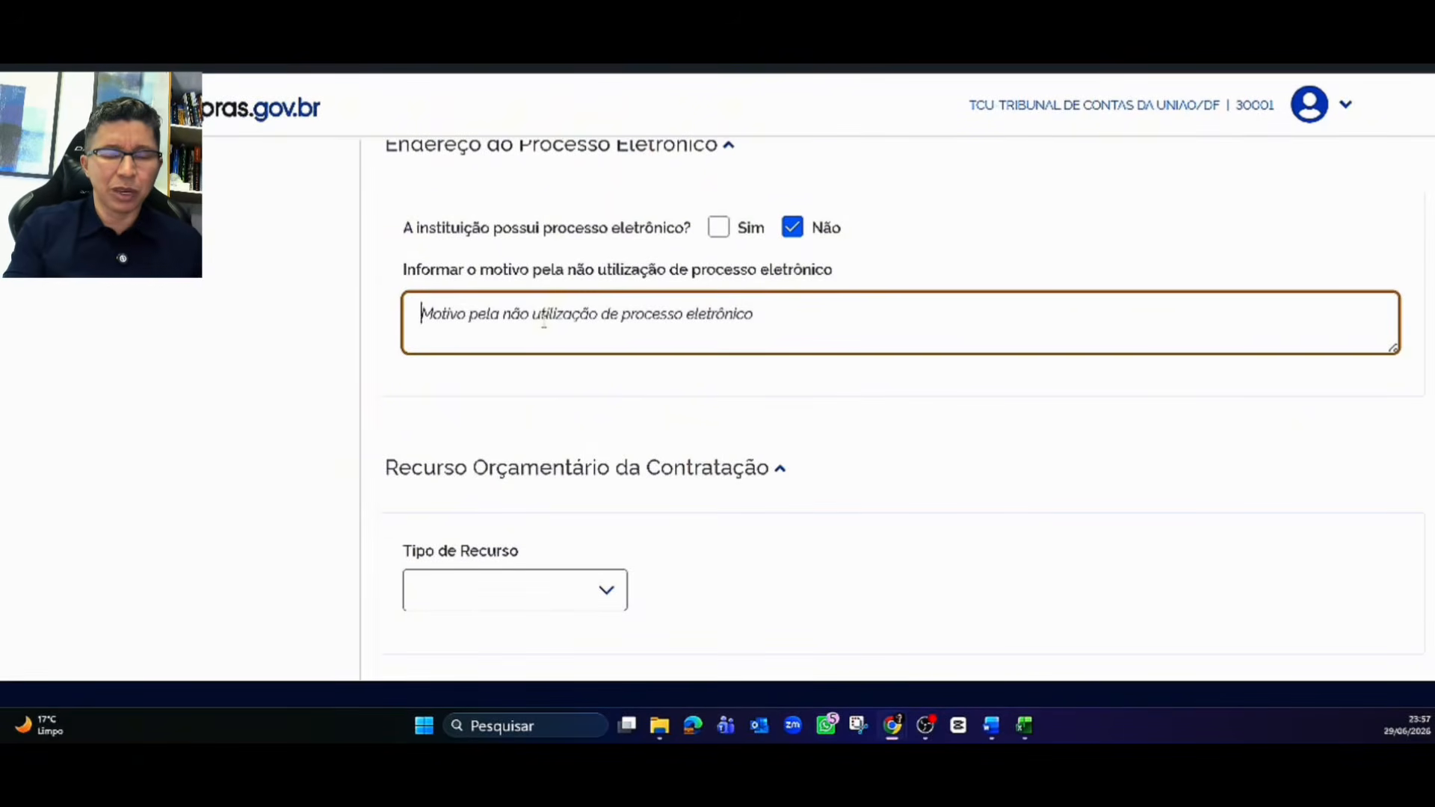
text(platafor)
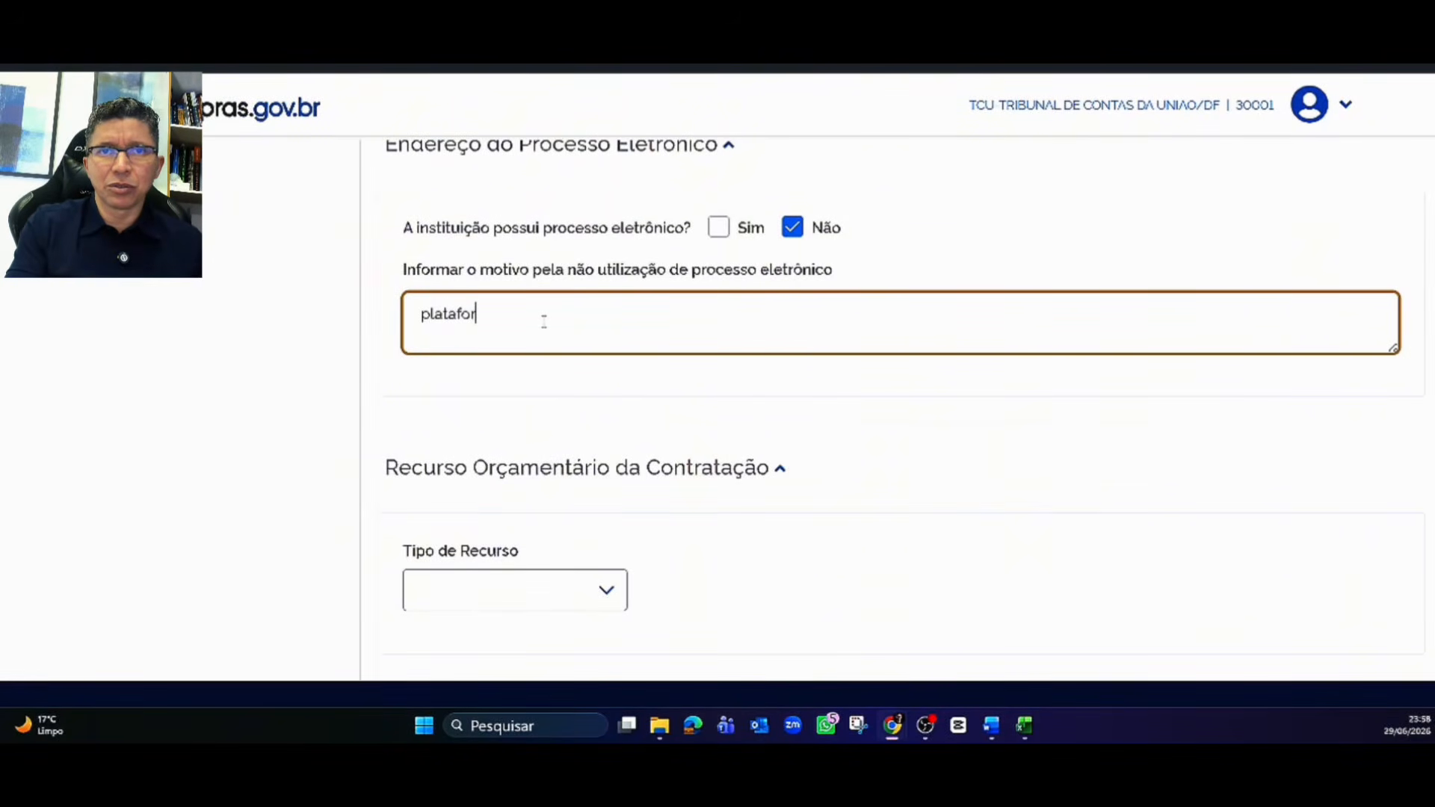
text(ma própria.)
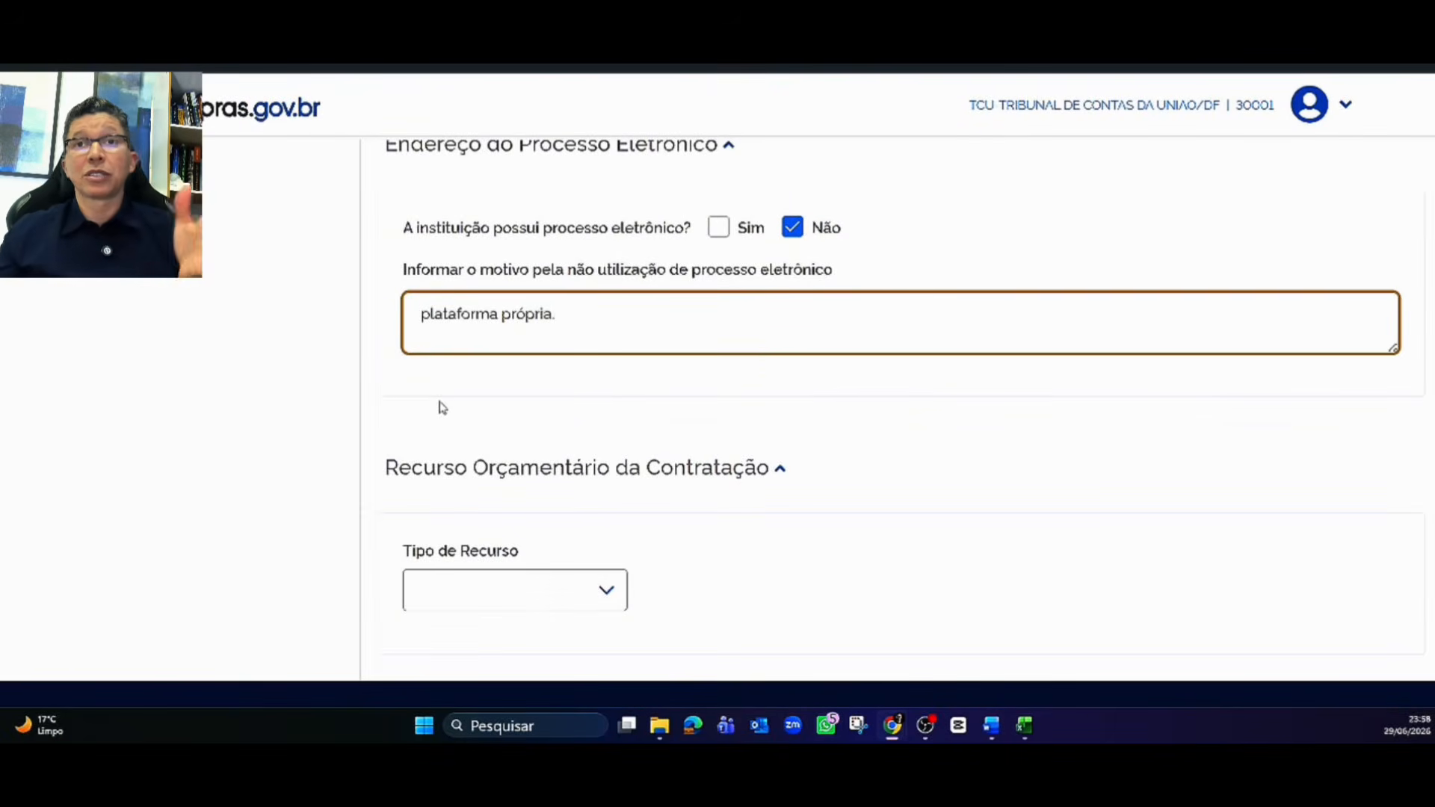
Step: Set the Tipo de Recurso to Federal and go on to the Itens/Grupos section
scroll(440, 407, down, 3)
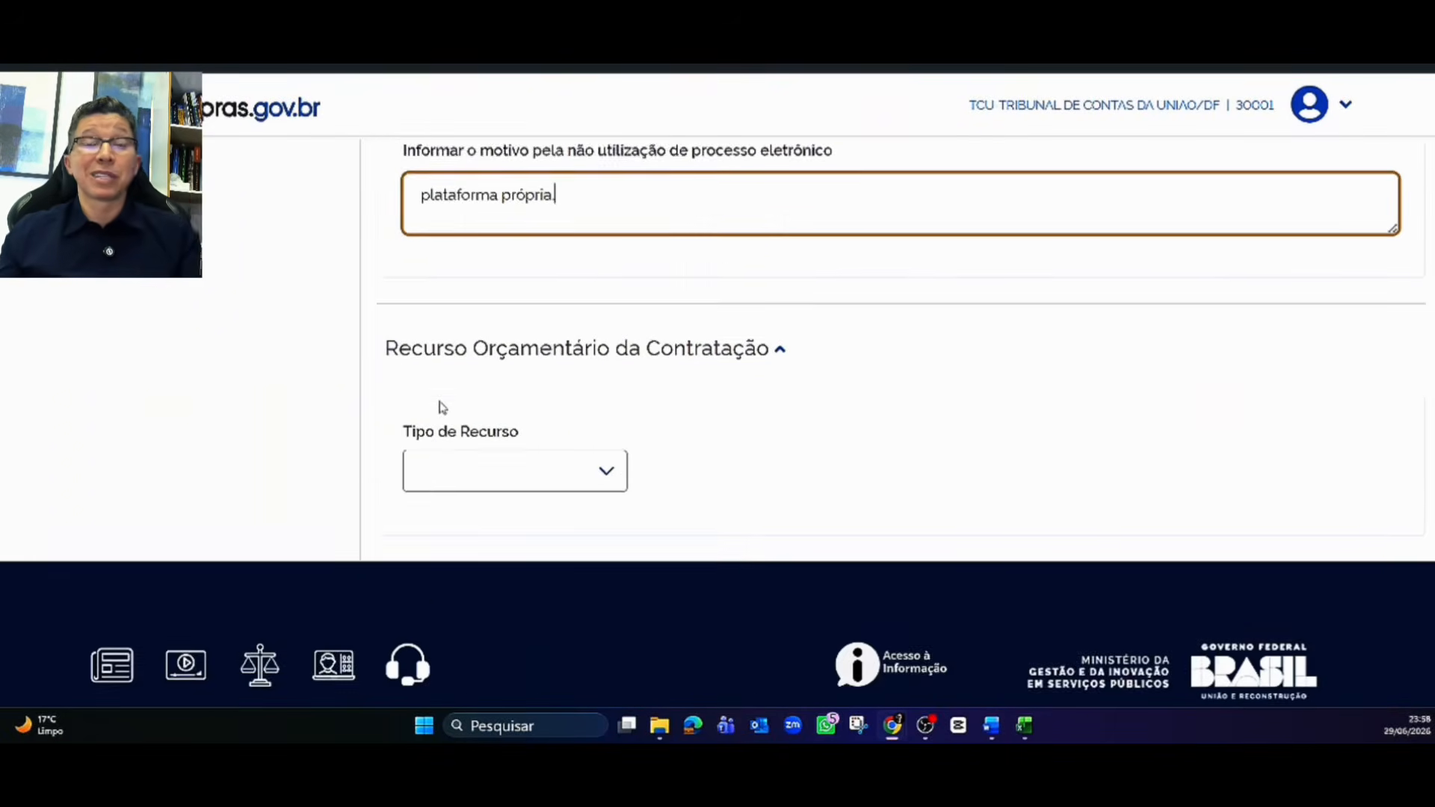
click(515, 380)
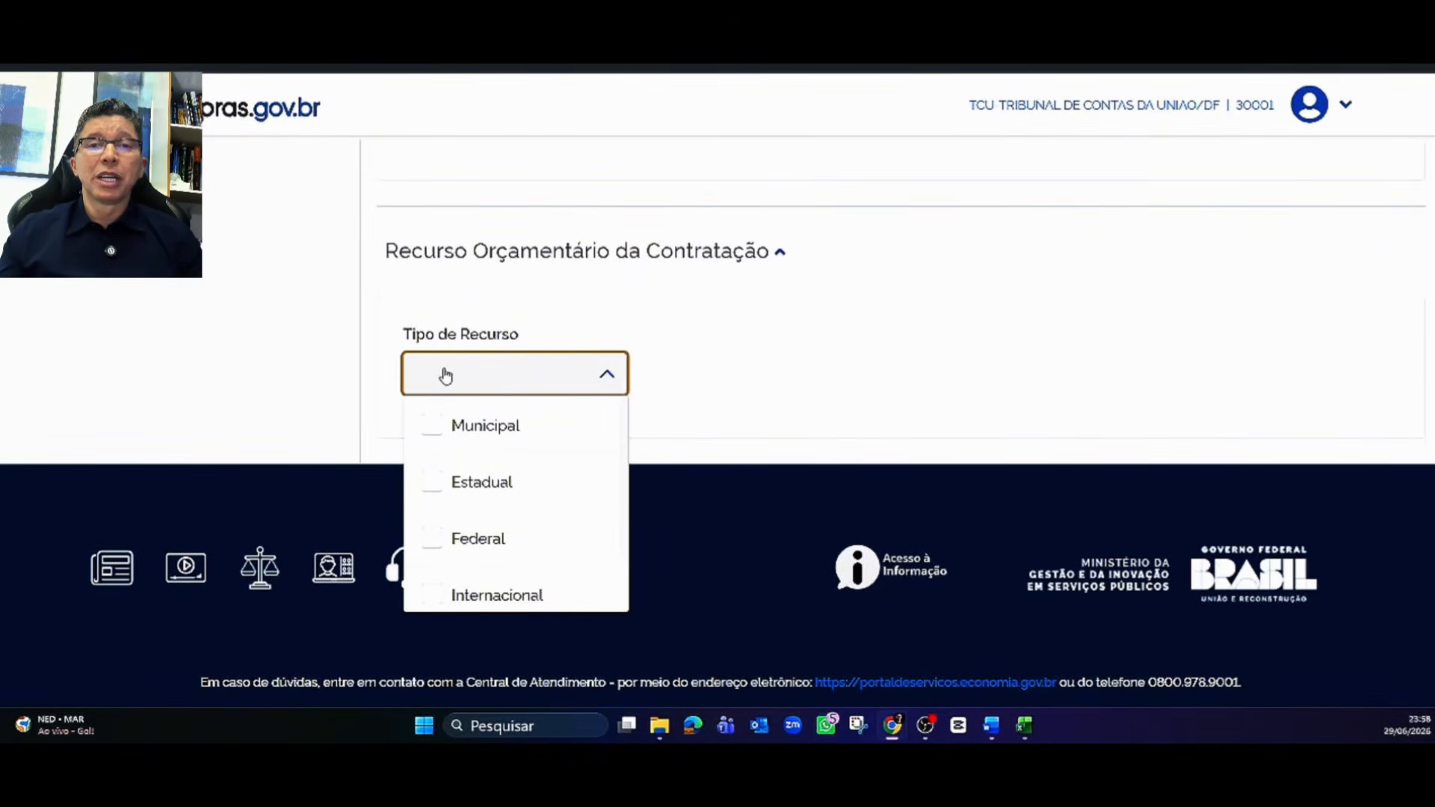
click(430, 542)
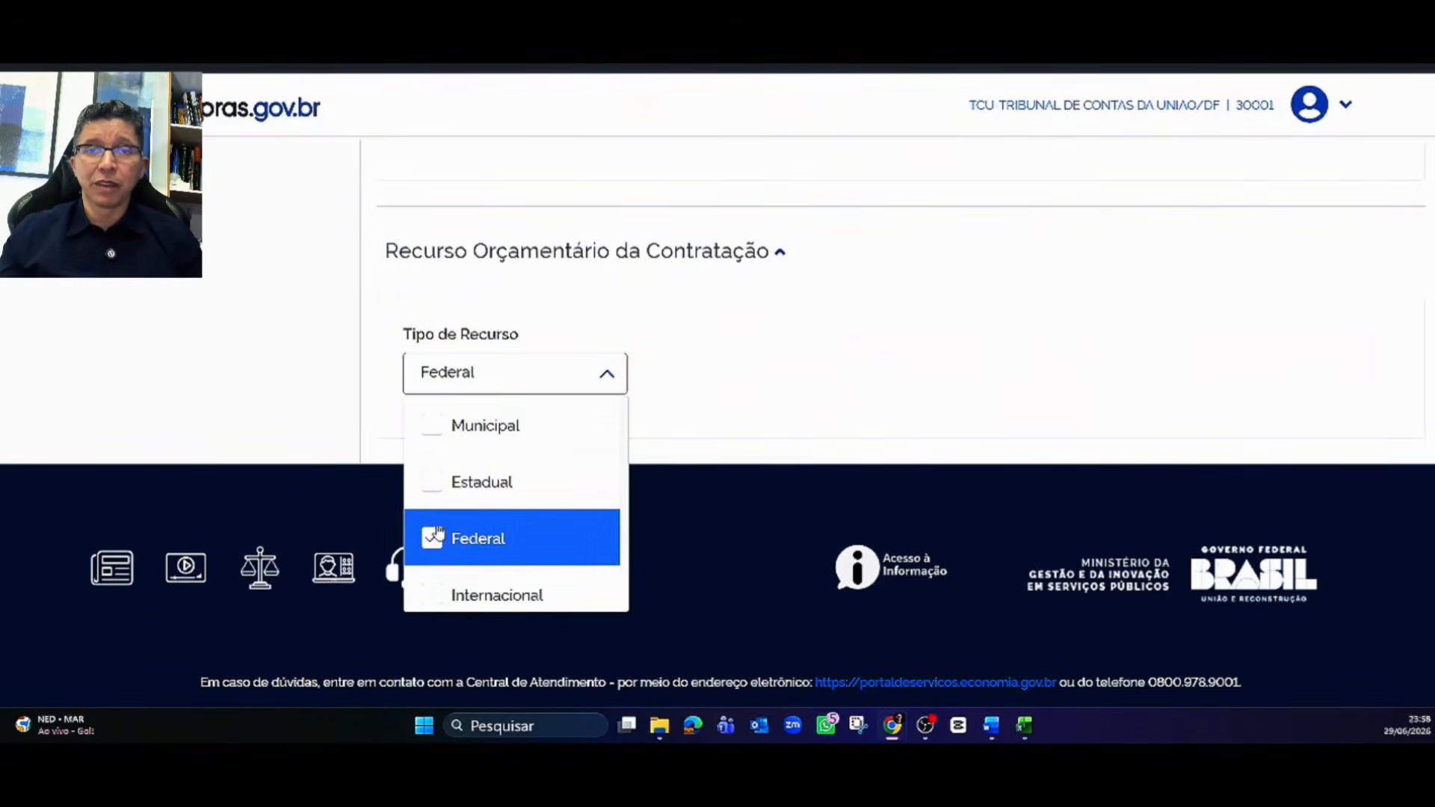
click(368, 401)
scroll(398, 314, up, 10)
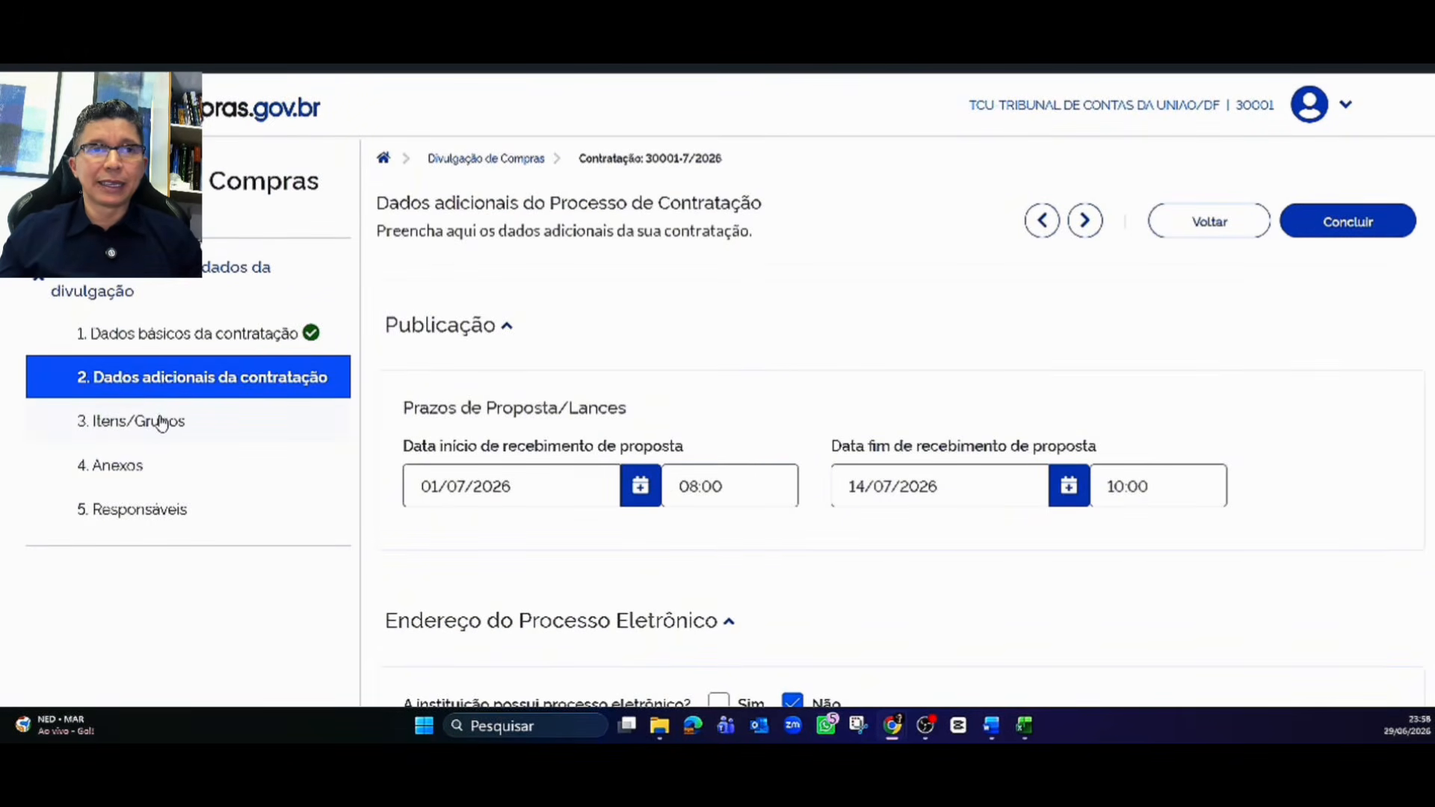
click(155, 422)
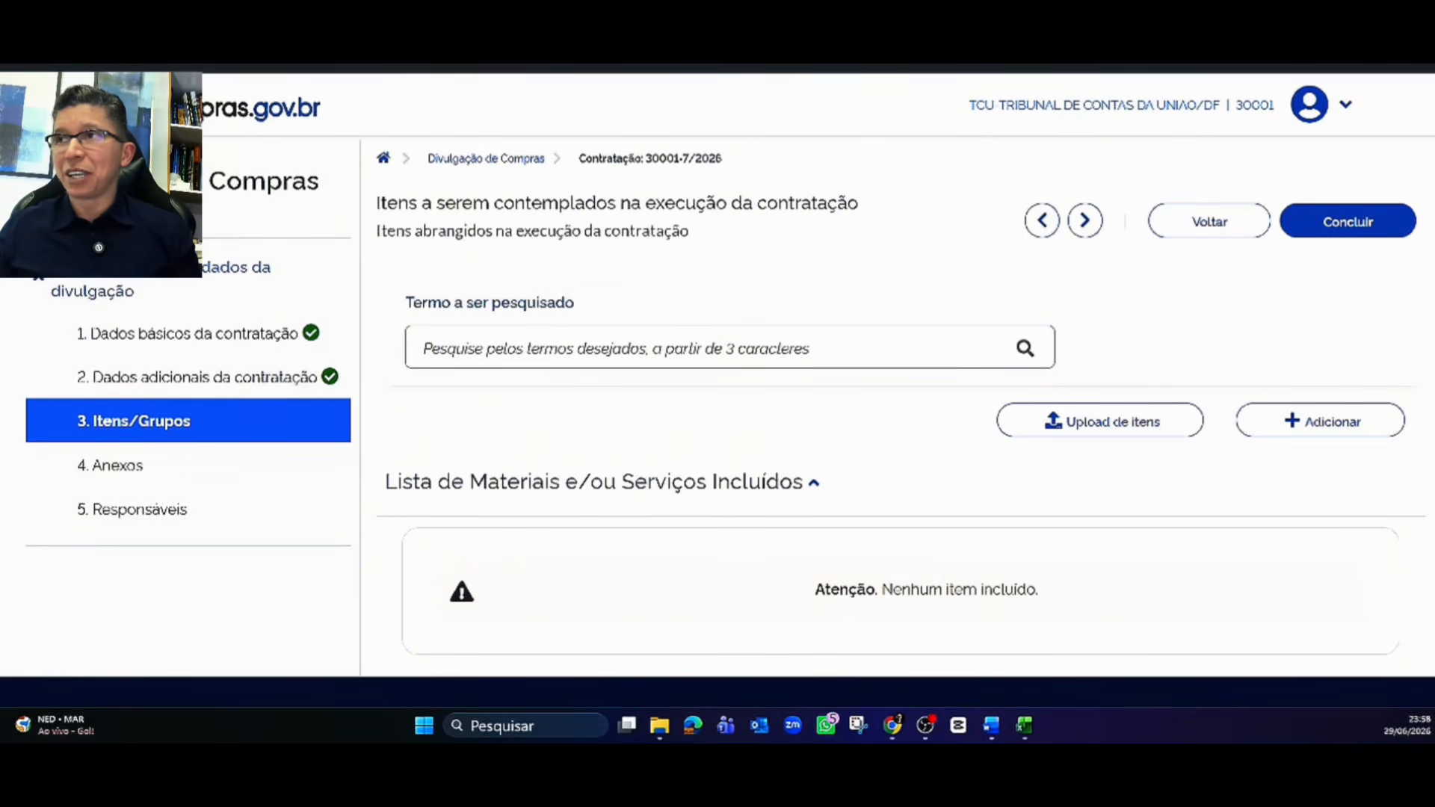
Step: Switch to the item upload spreadsheet in Excel and review its columns from the catalogue code through INFORMACOES_COMPLEMENTARES
key(alt+Tab)
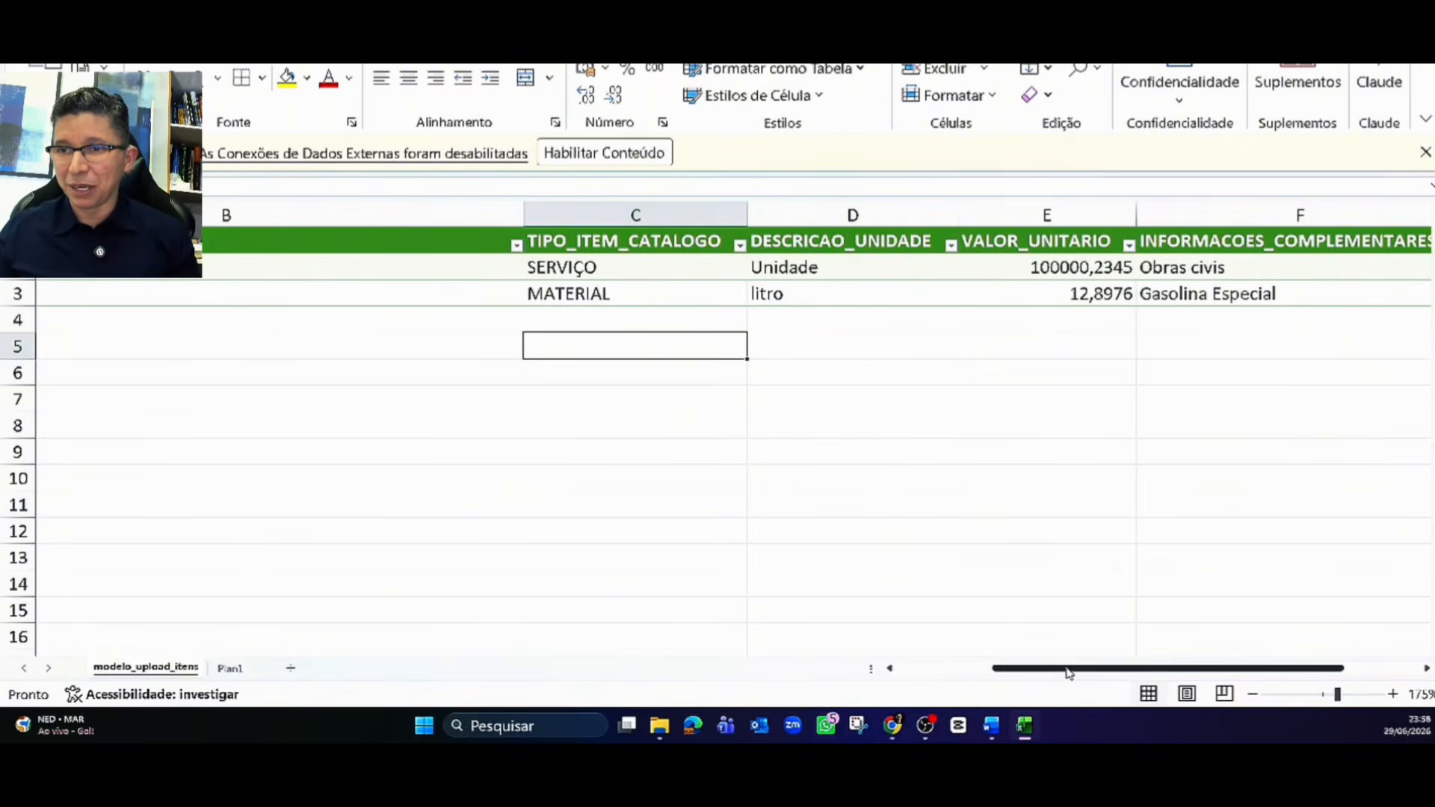
drag(1068, 673, 812, 692)
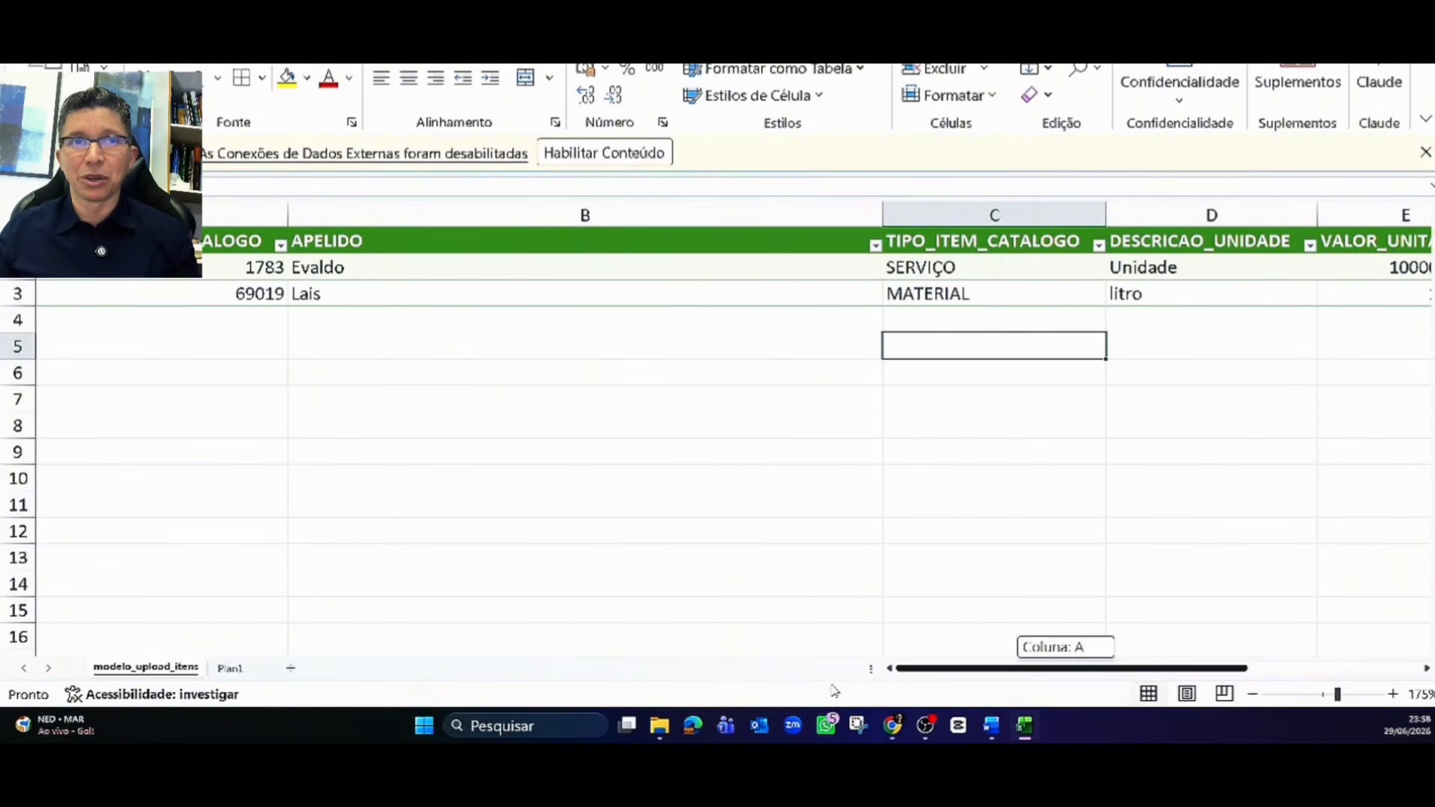
drag(870, 690, 1084, 668)
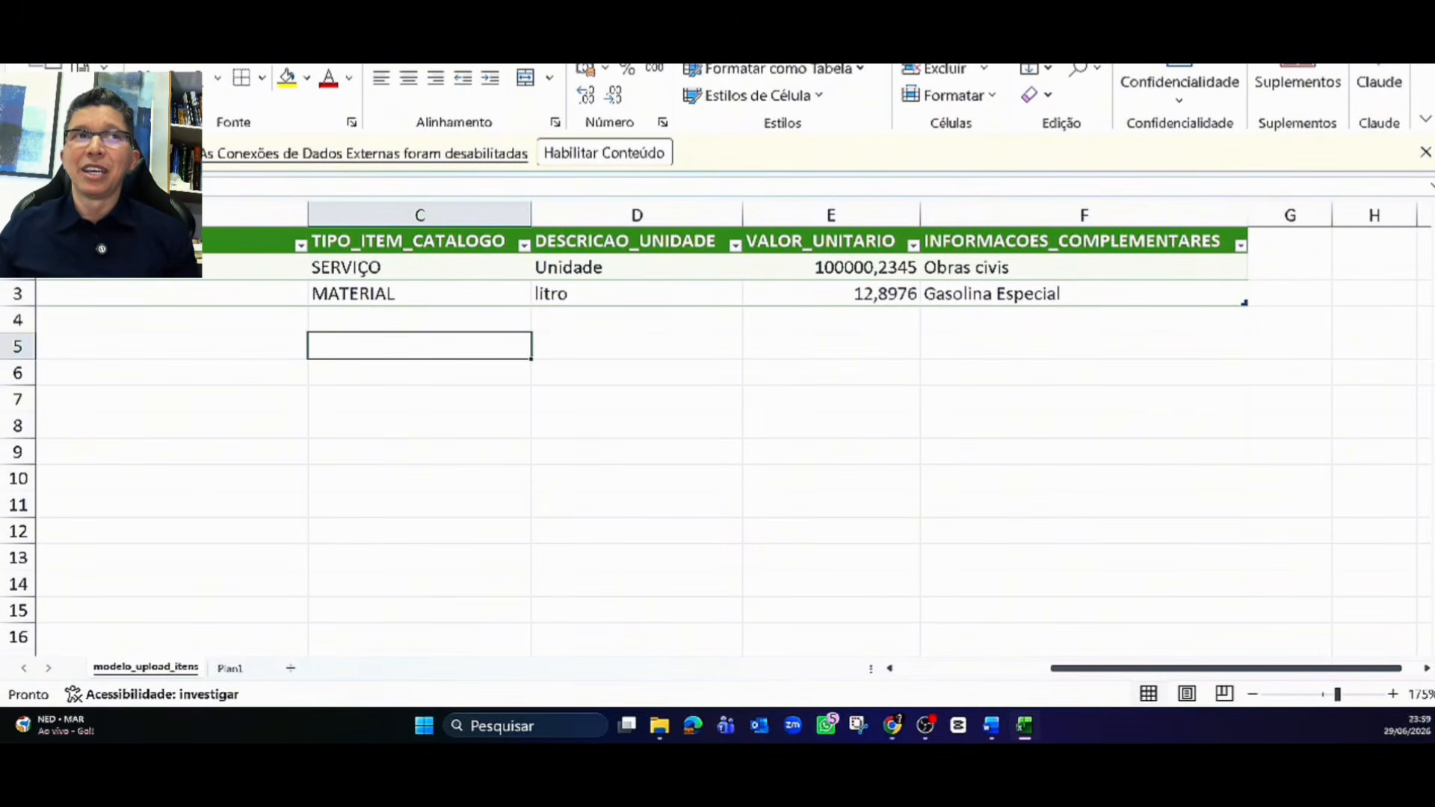
Step: View the Save As options for the PLANILHA - TESTE workbook and close Excel to return to the contratação
key(alt+a)
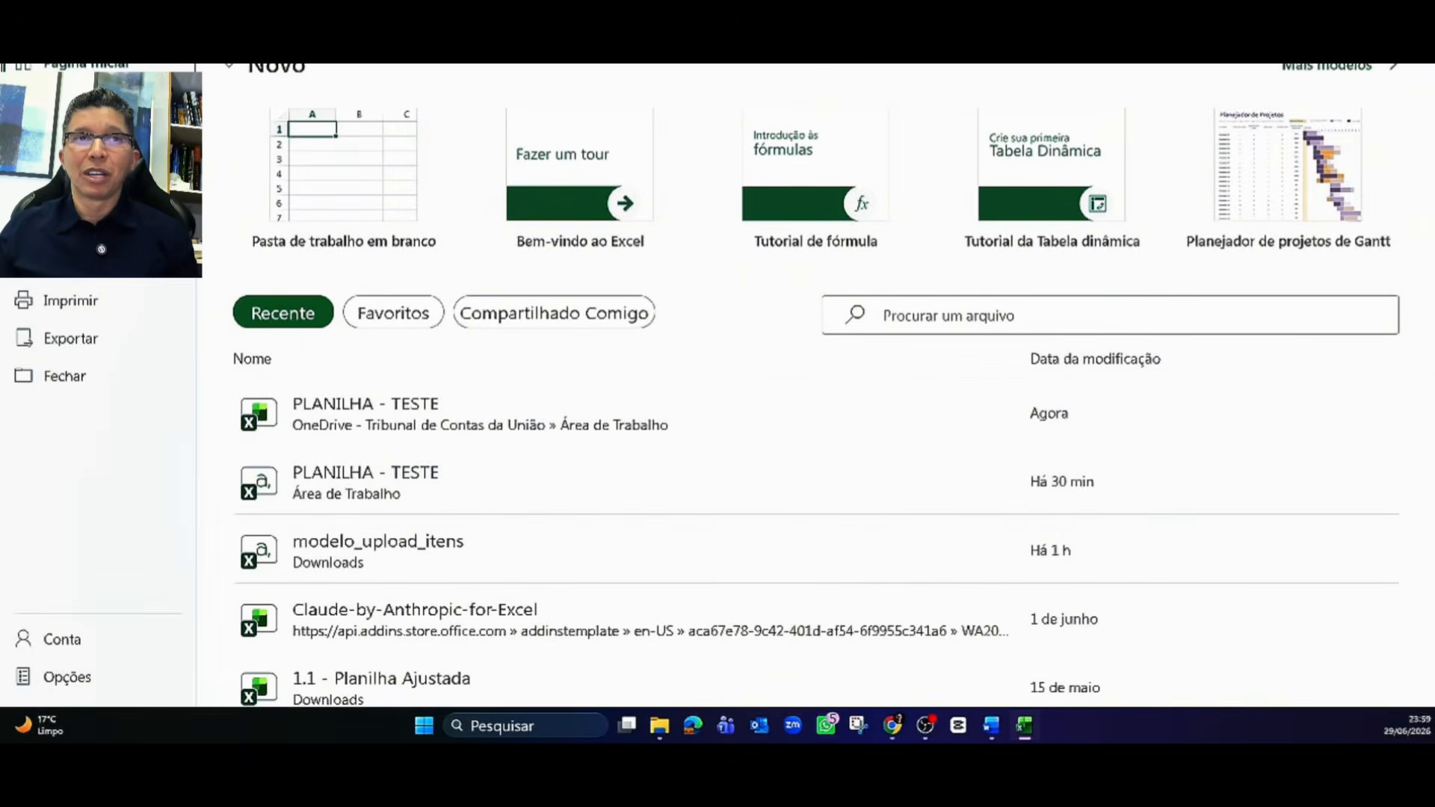
key(Escape)
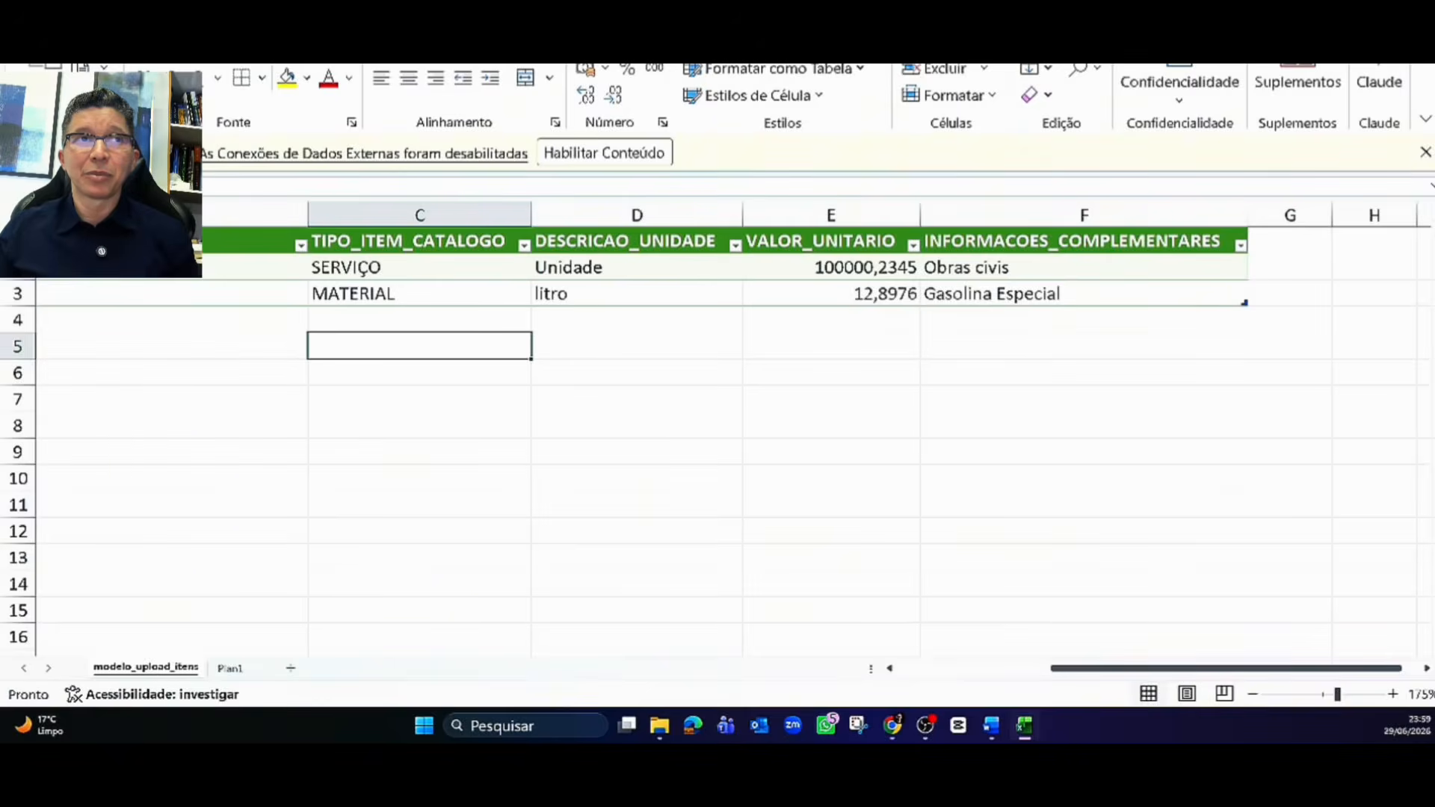
key(alt+a)
click(113, 268)
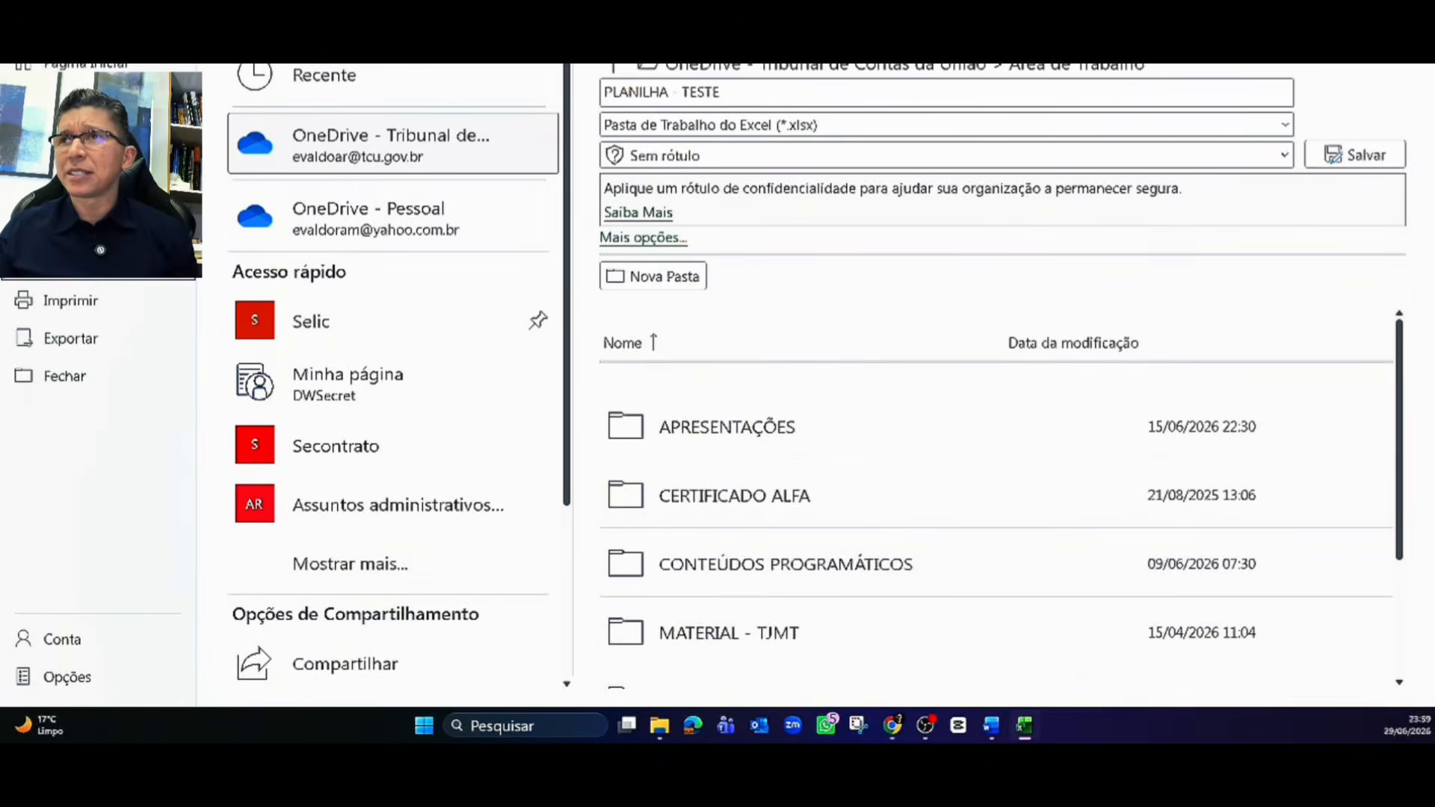
key(alt+F4)
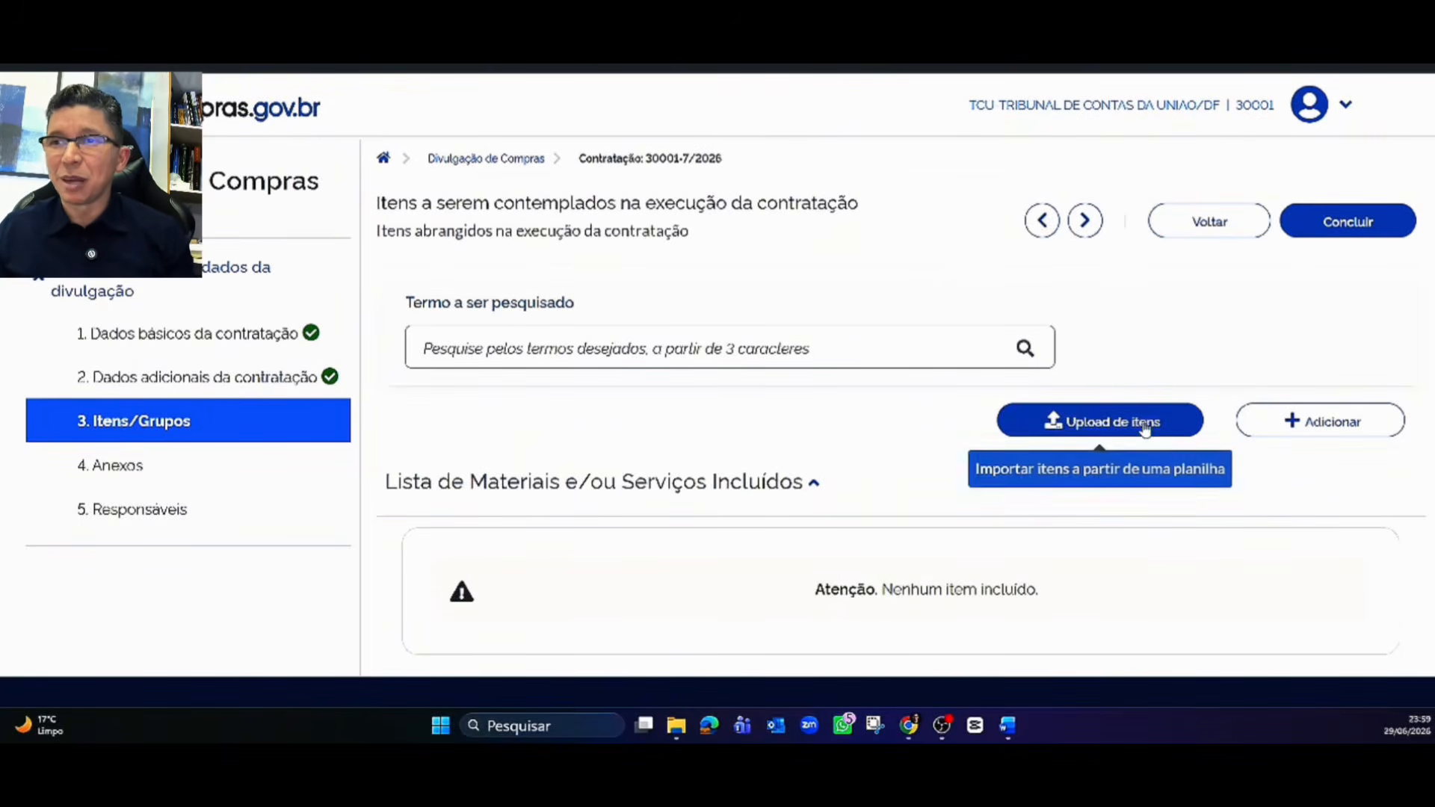
Step: Upload the item spreadsheet PLANILHA - TESTE.csv to the contratação and confirm the import
click(1086, 418)
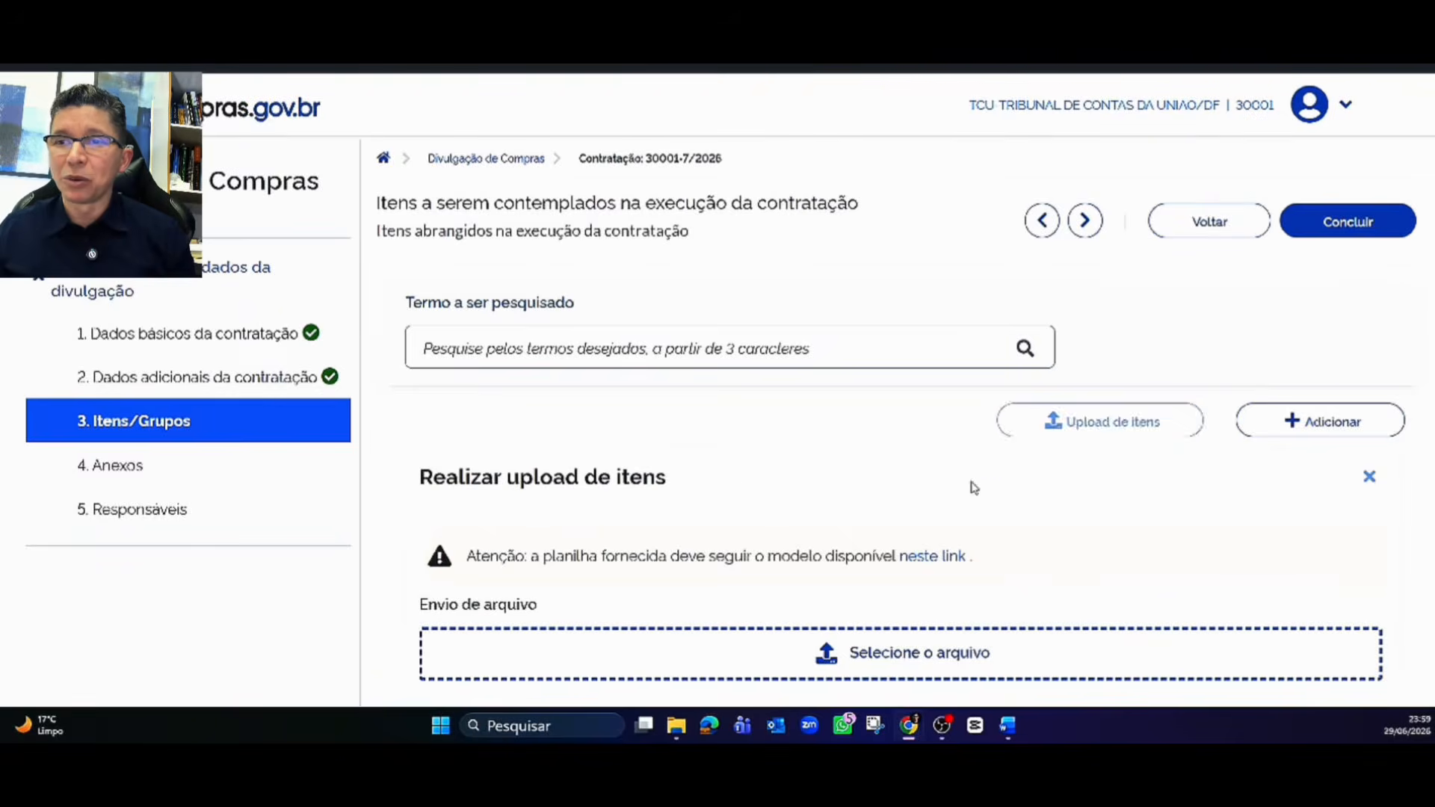
scroll(942, 479, down, 3)
click(913, 426)
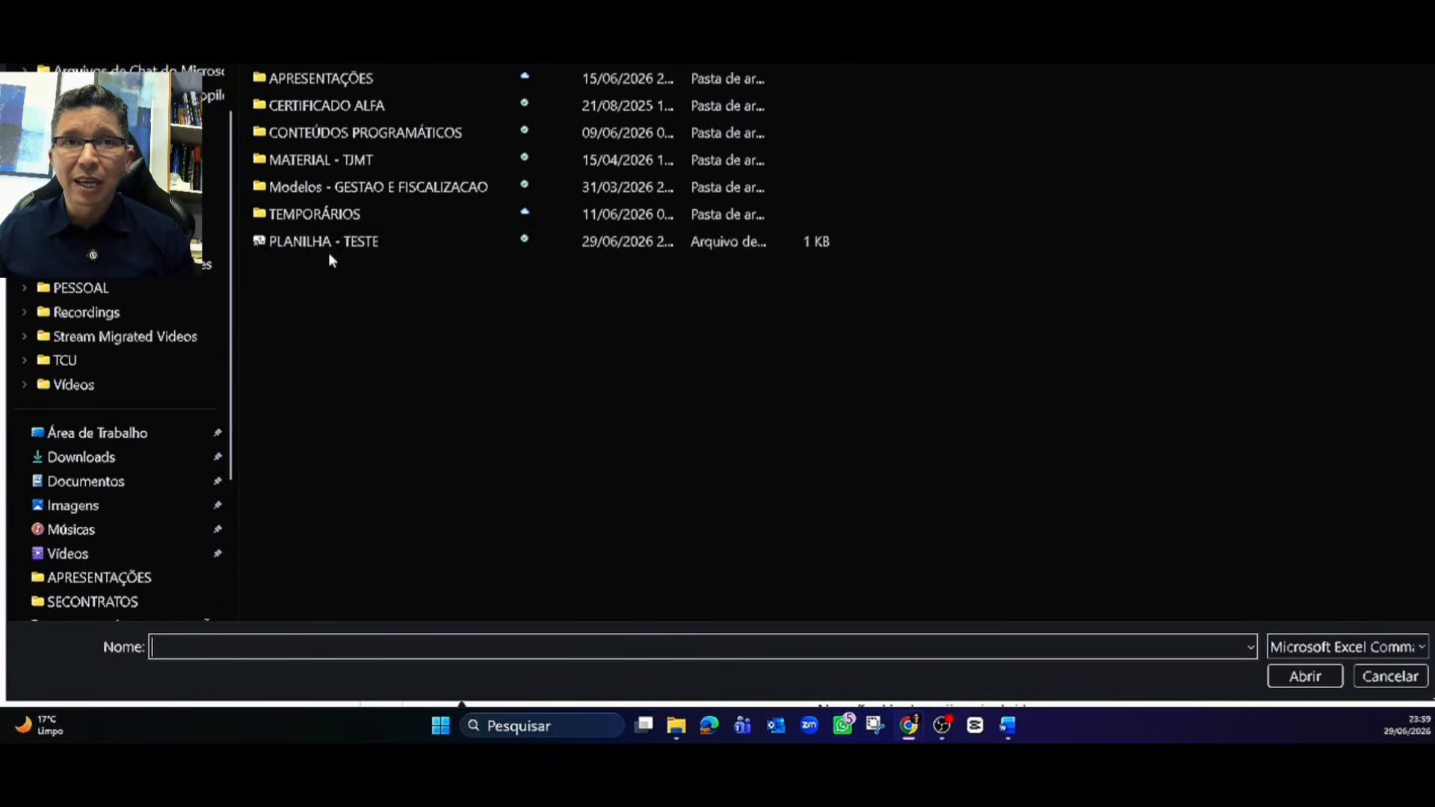
double_click(329, 246)
scroll(940, 441, down, 2)
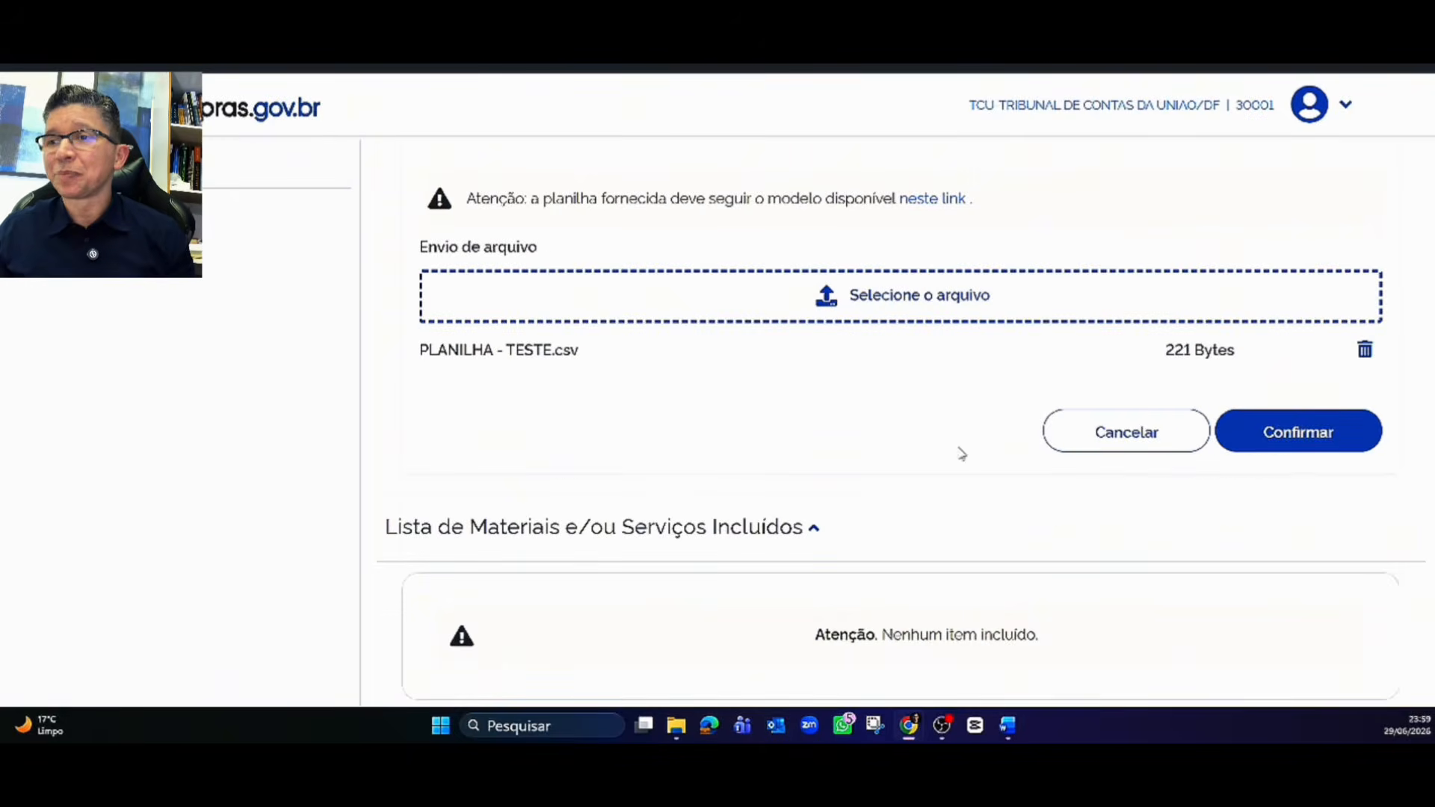
click(1309, 450)
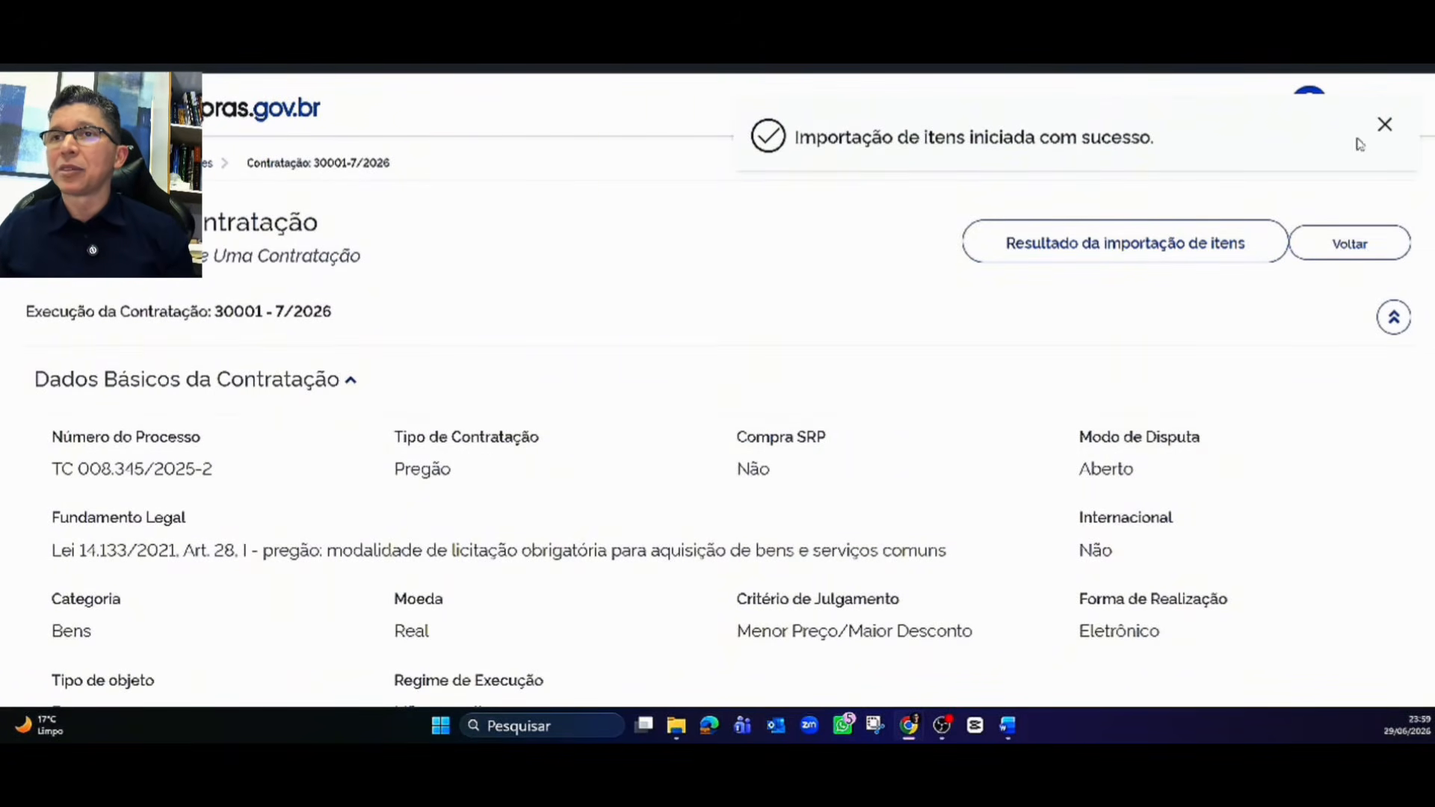
Step: Dismiss the import notice, check the result of the item import and close the report
click(1384, 133)
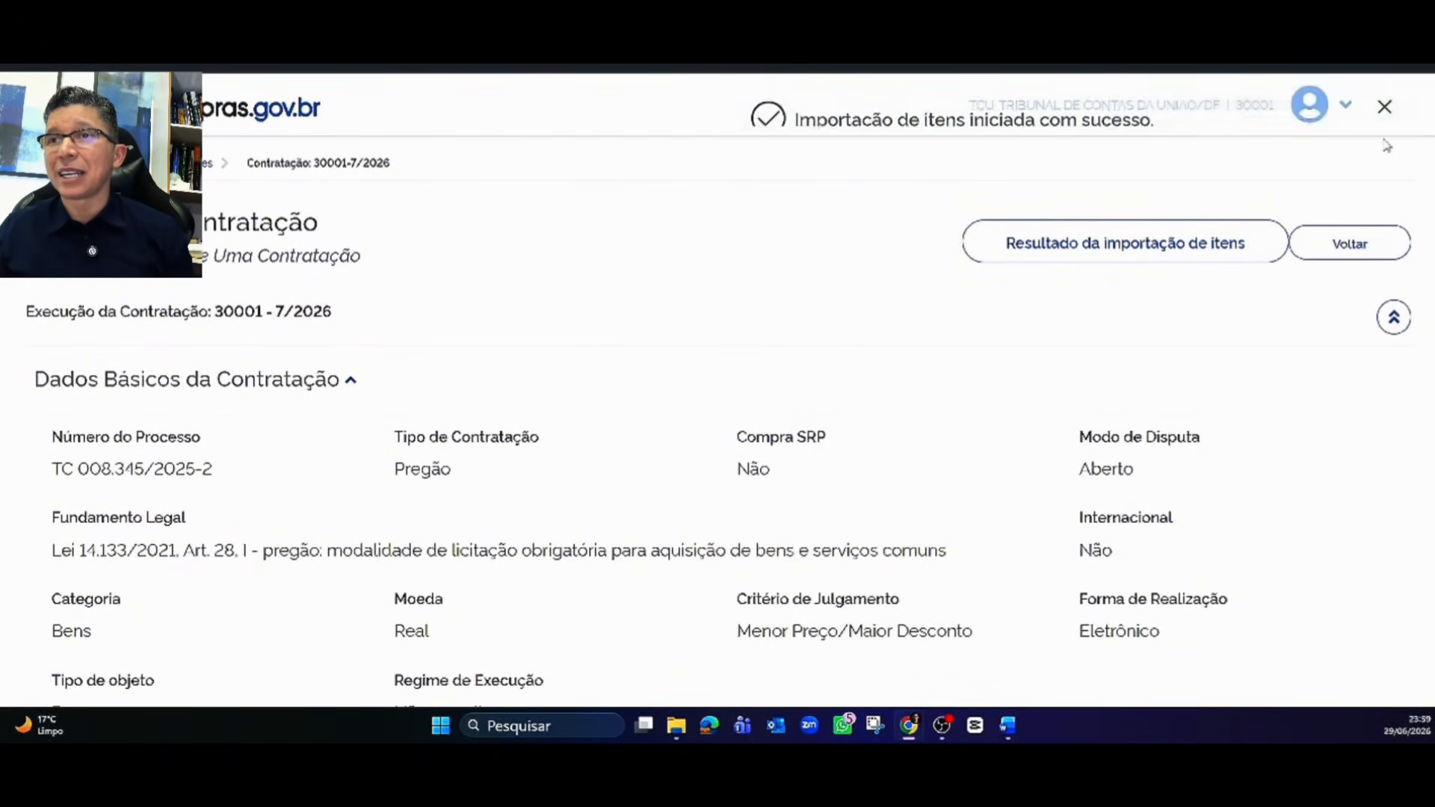
click(1054, 246)
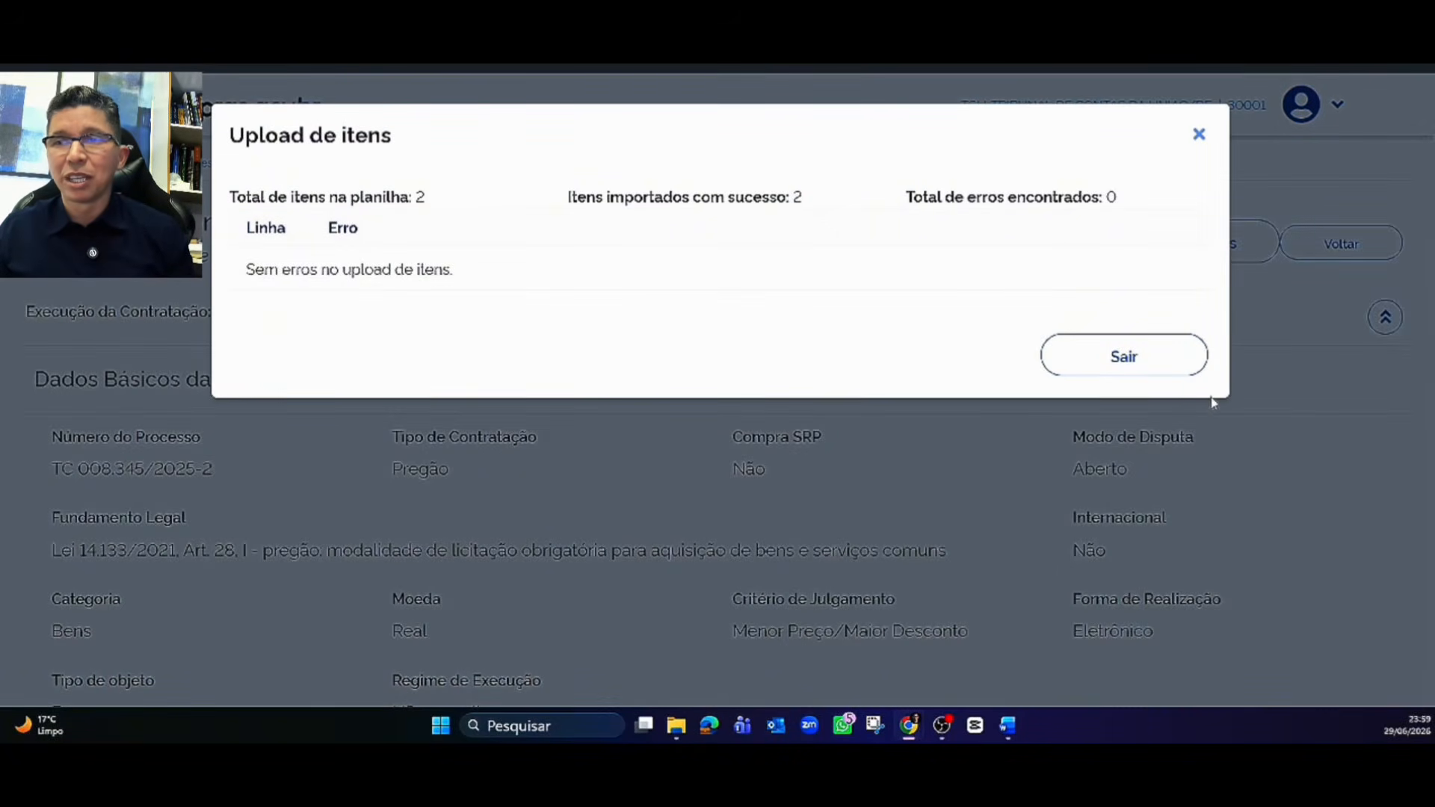
click(1157, 369)
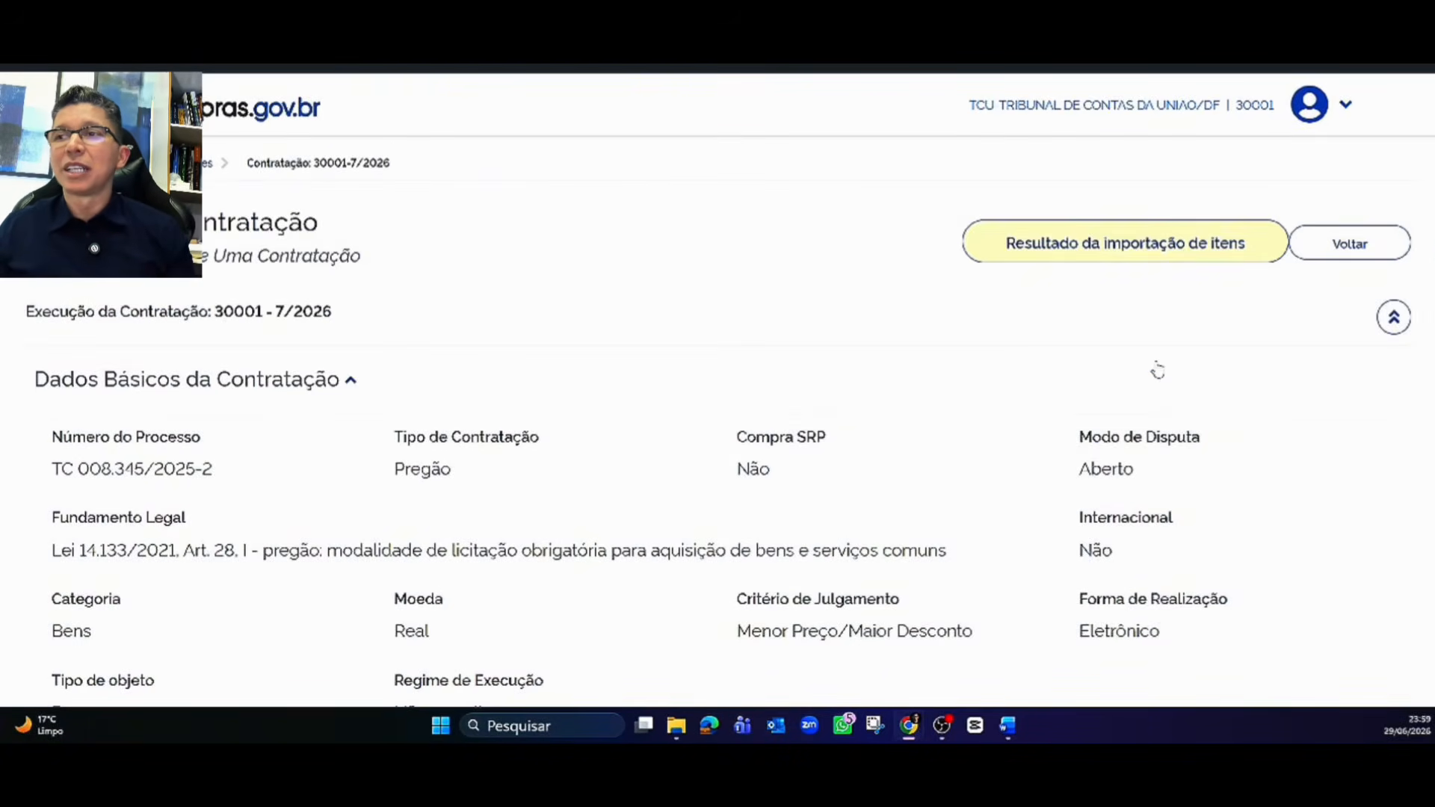
Step: Collapse all contratação sections, expand only Lista de Materiais e/ou Serviços Incluídos and examine the nicknames of both imported items
click(1394, 317)
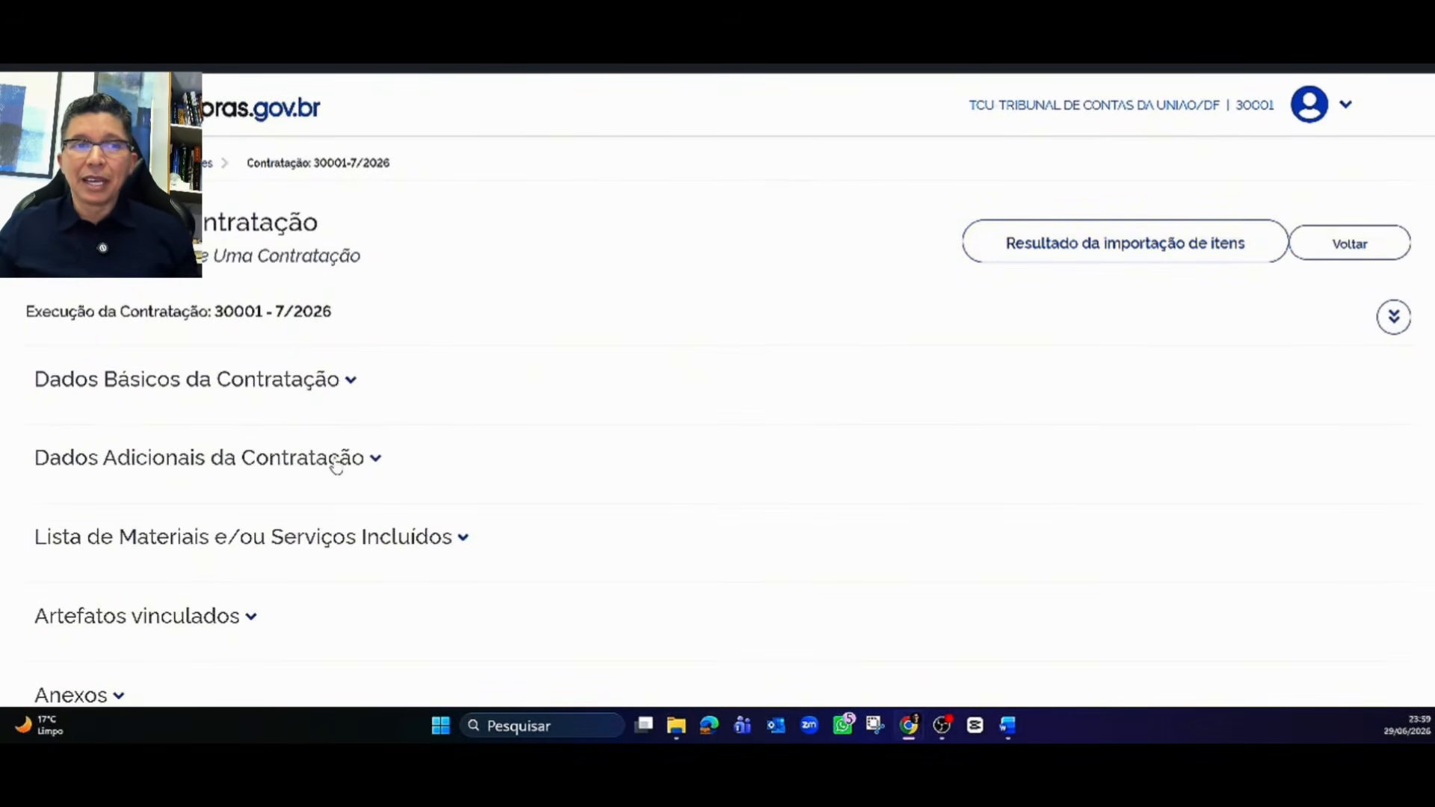
scroll(305, 464, down, 2)
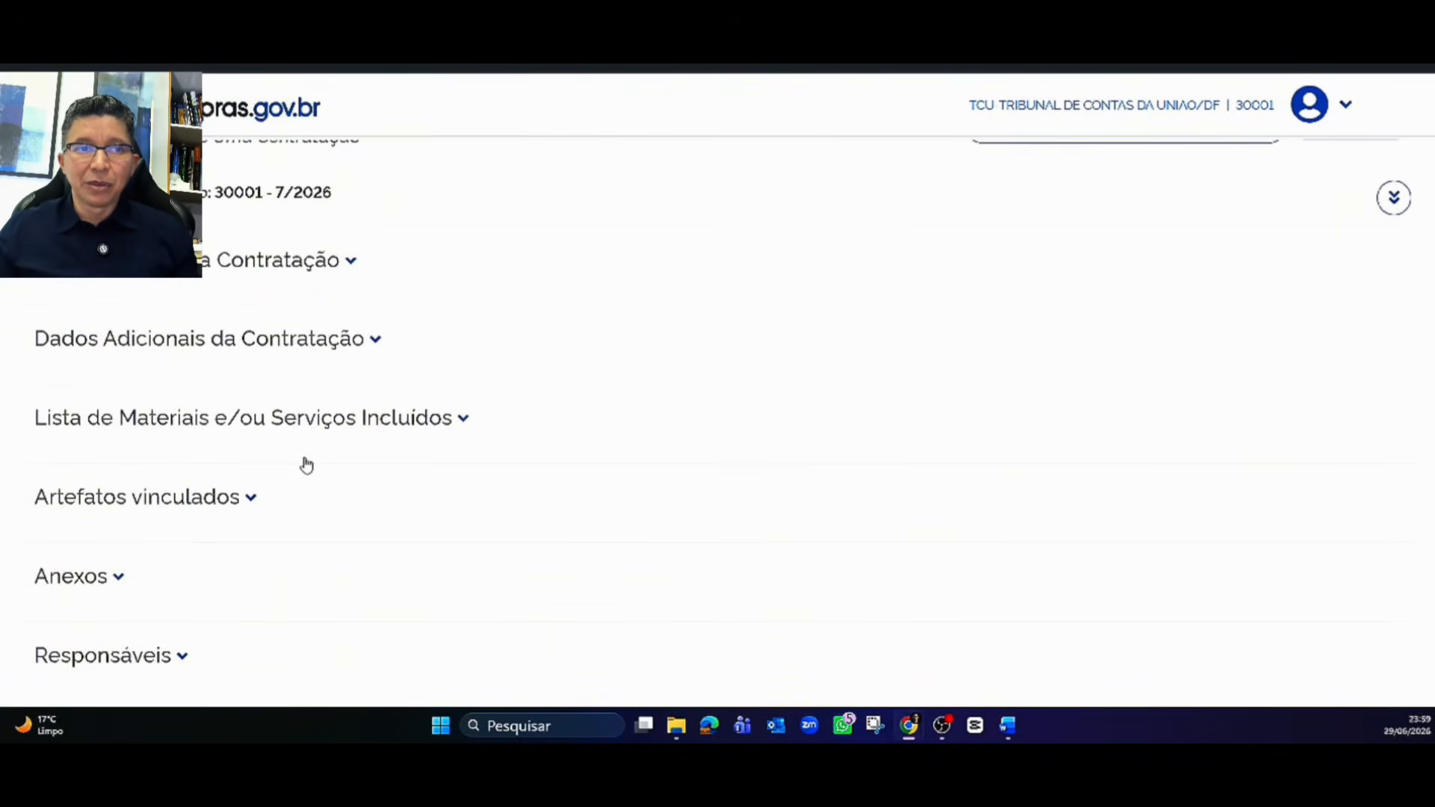
click(263, 430)
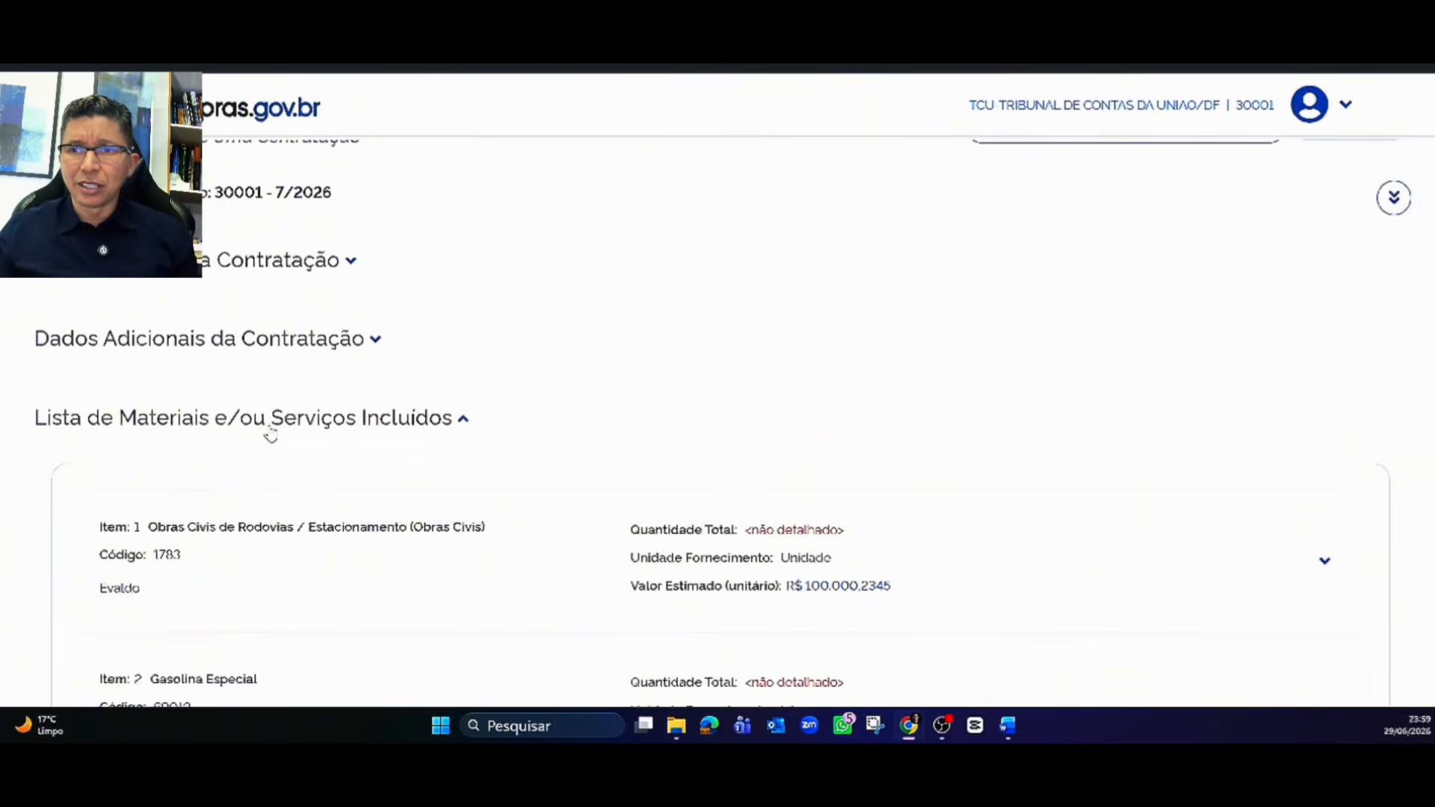
scroll(269, 433, down, 4)
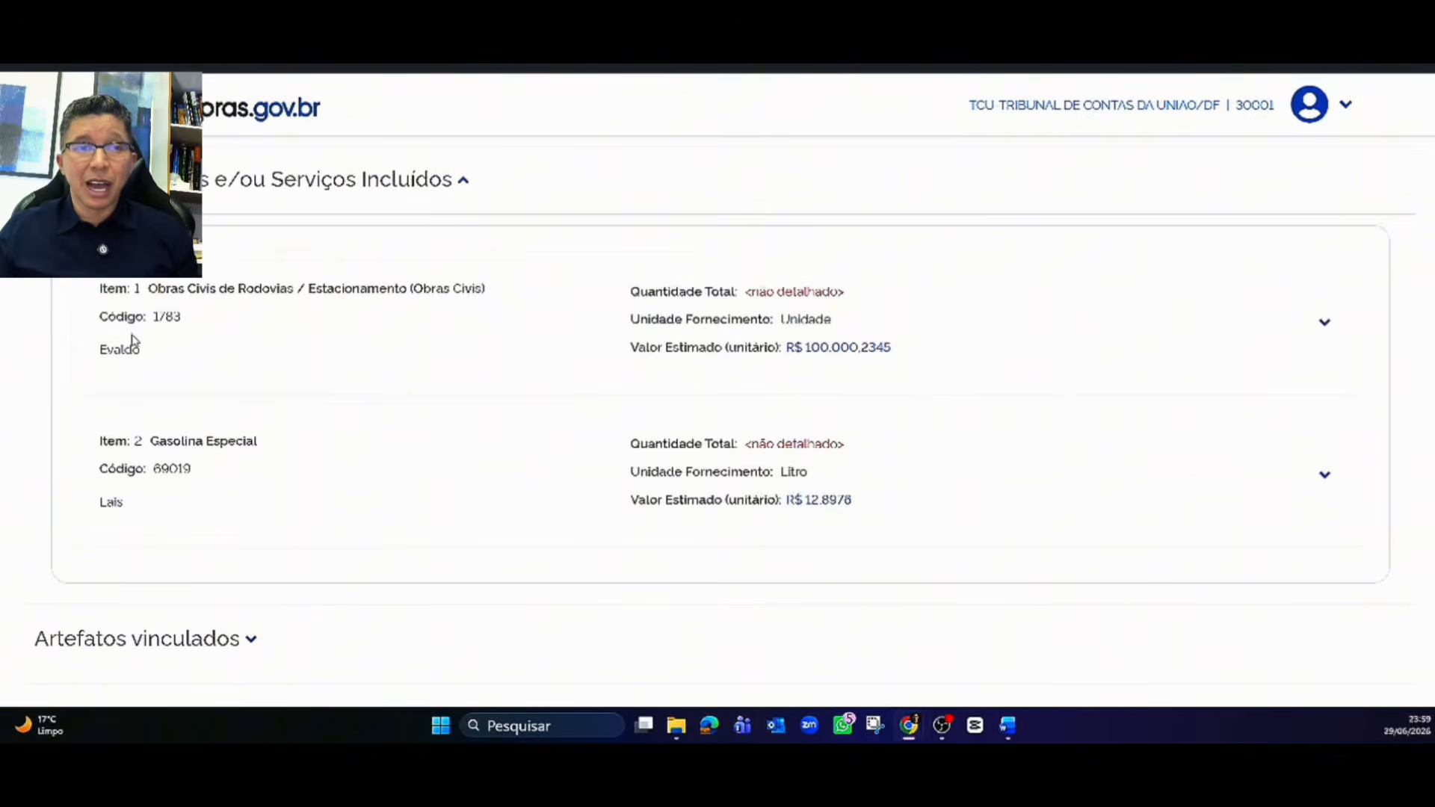
drag(102, 362, 149, 362)
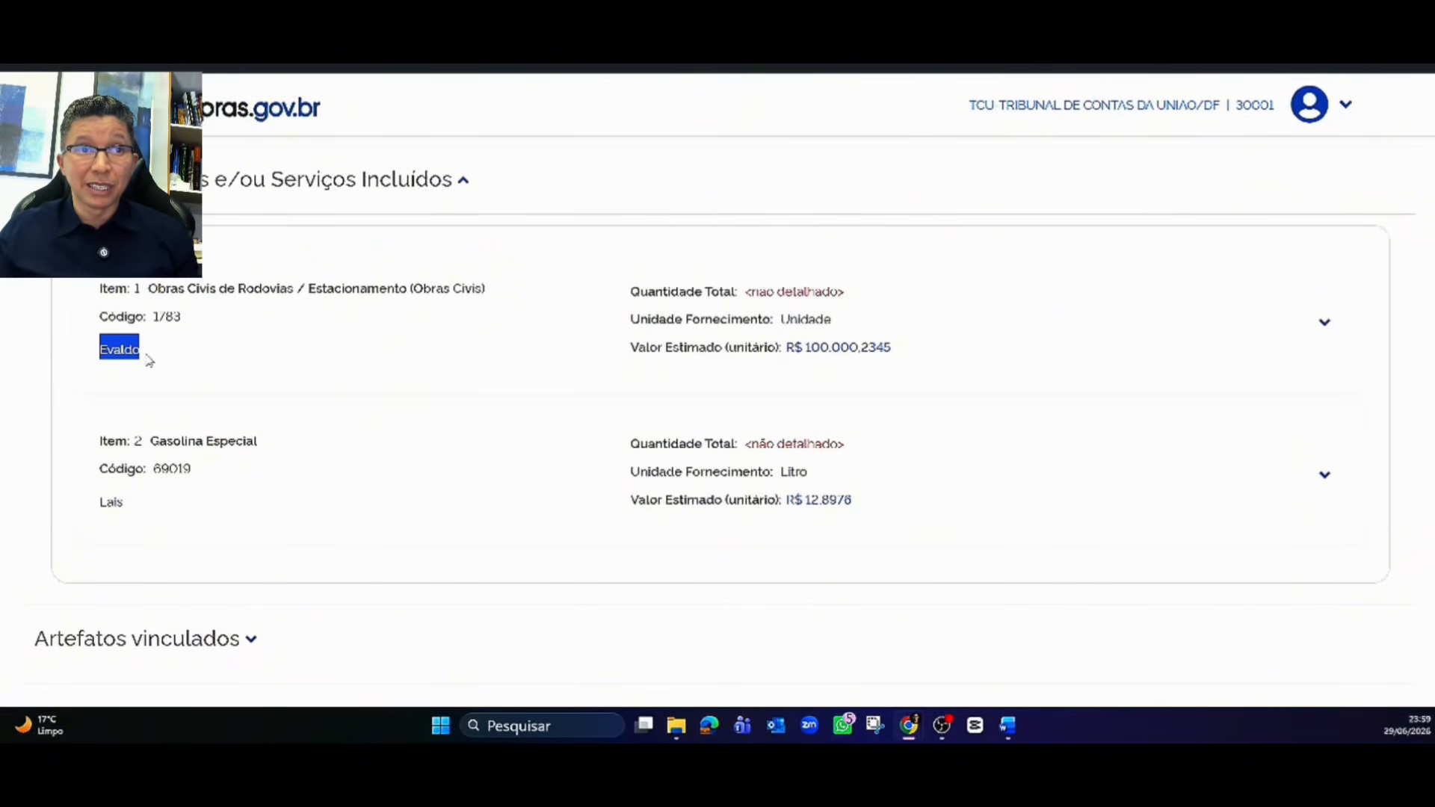
drag(100, 509, 140, 510)
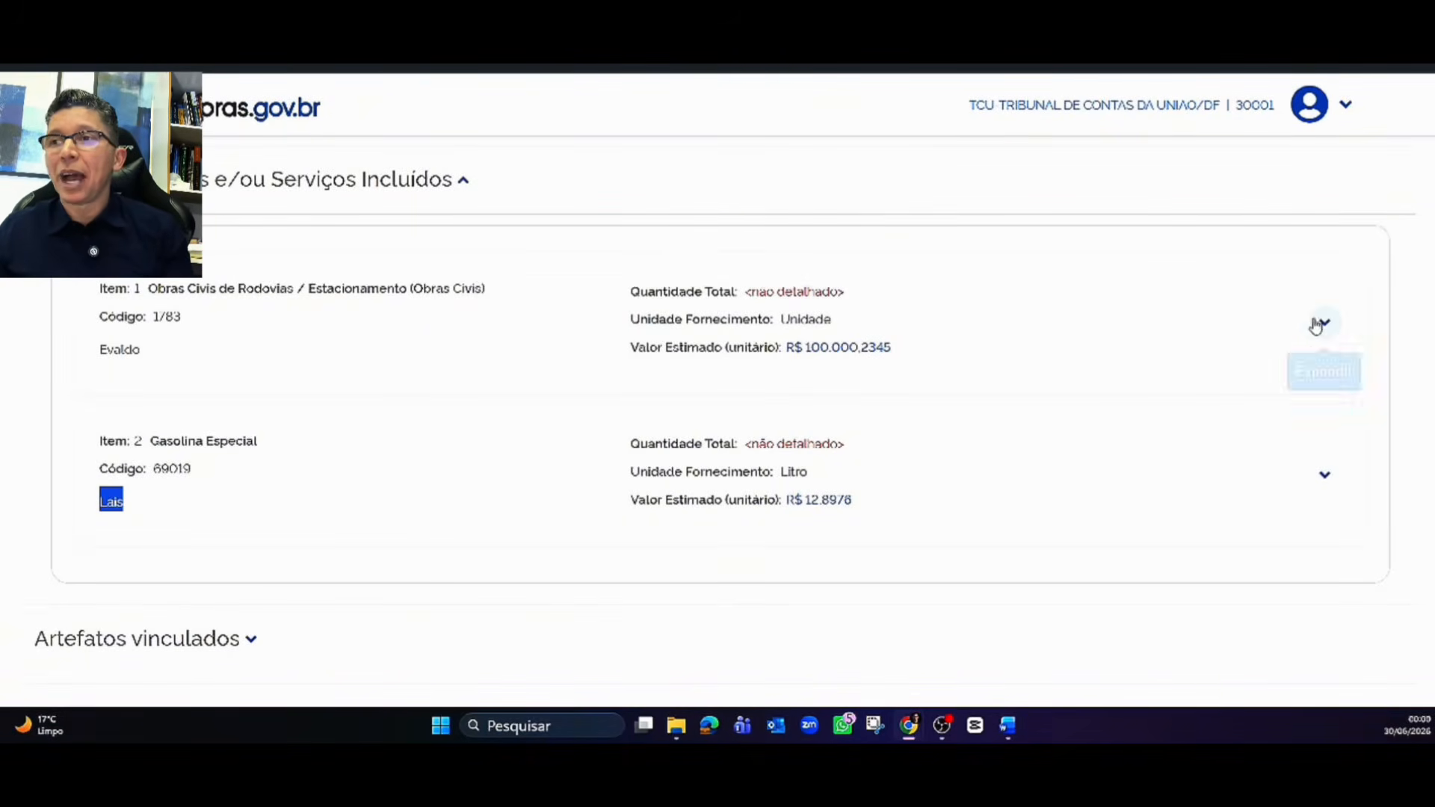
Step: Go back to the contratações list, reopen the Compra de combustível contratação for editing and display its Itens/Grupos
scroll(1320, 325, up, 5)
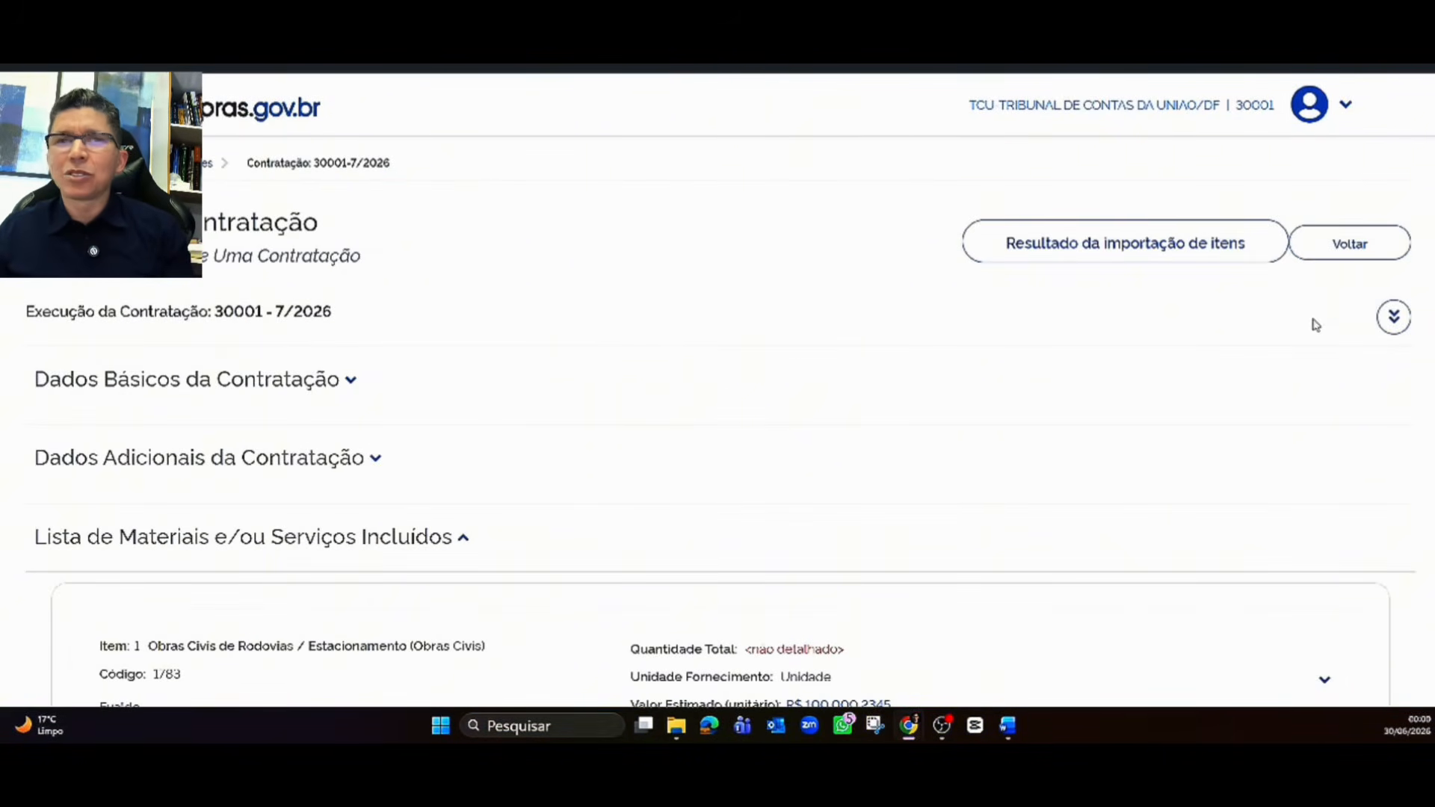
click(1341, 251)
scroll(399, 386, down, 2)
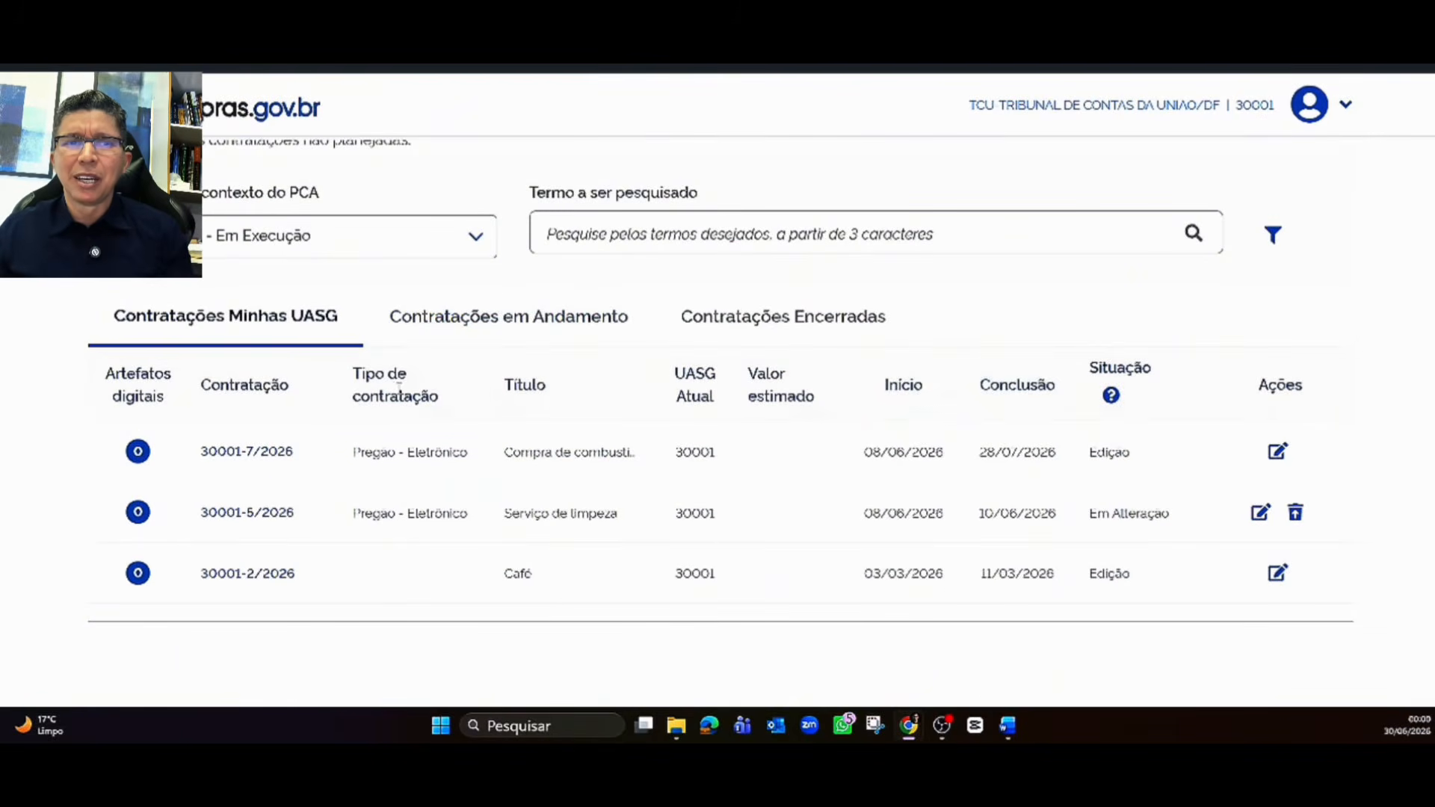
click(1275, 453)
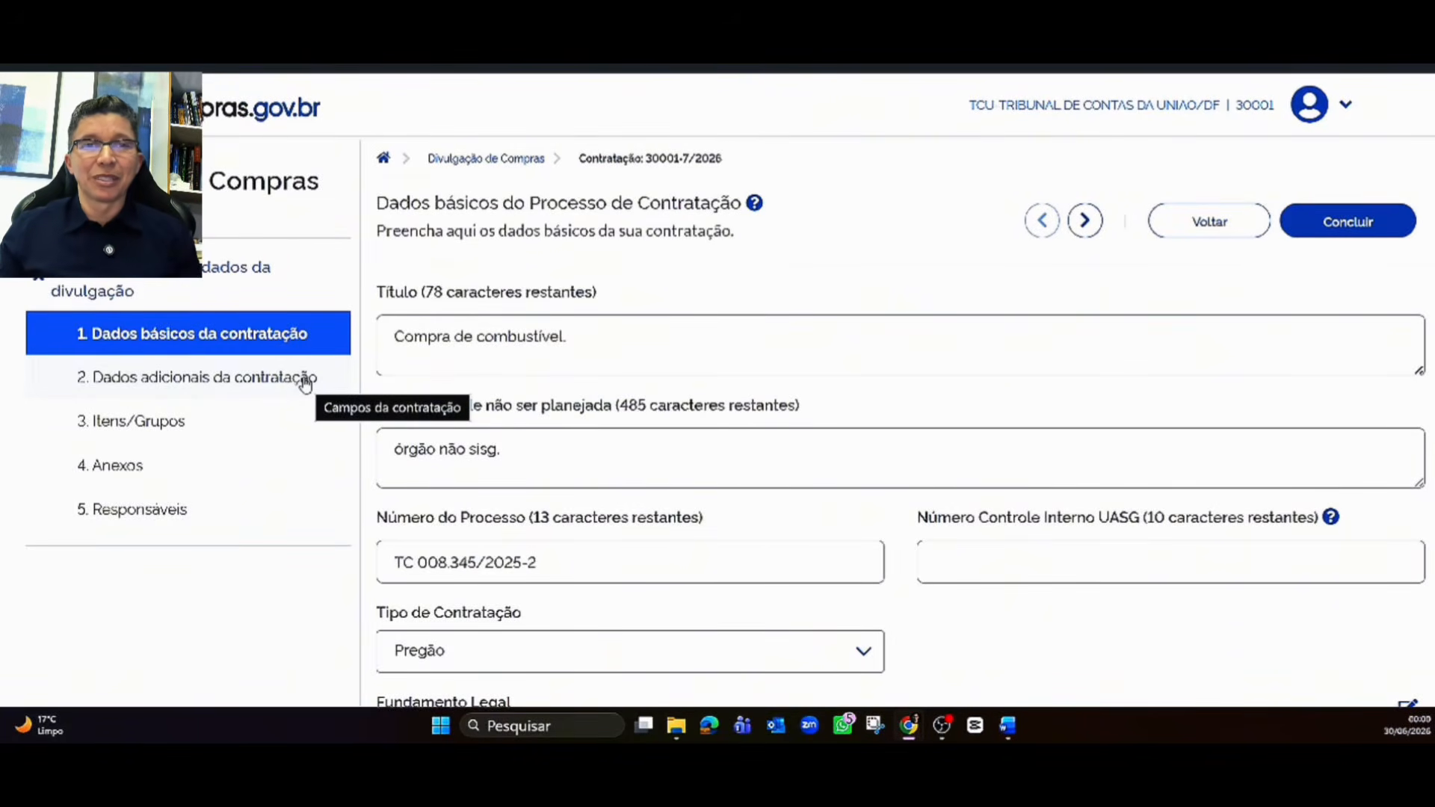
click(137, 426)
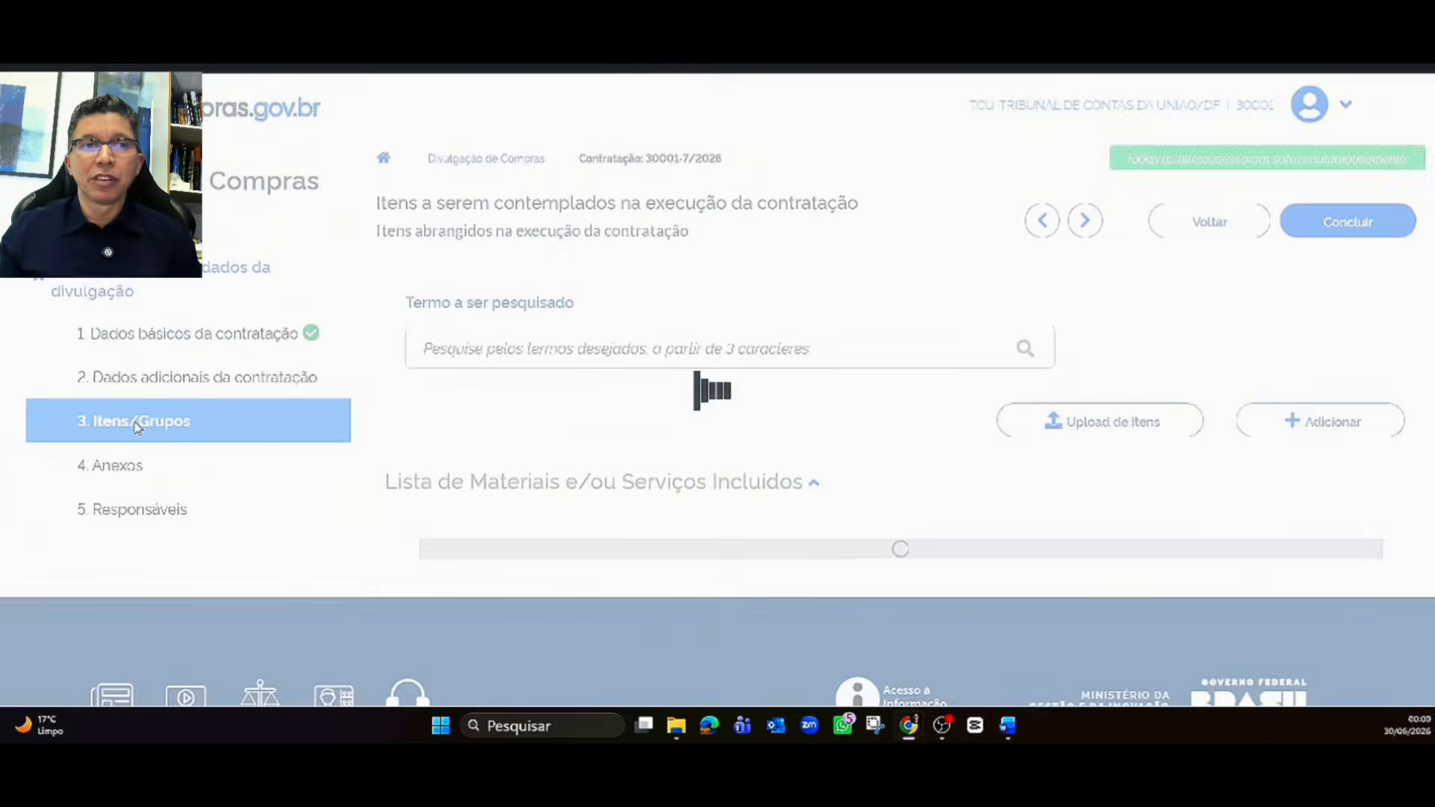
scroll(618, 384, down, 3)
scroll(618, 383, down, 2)
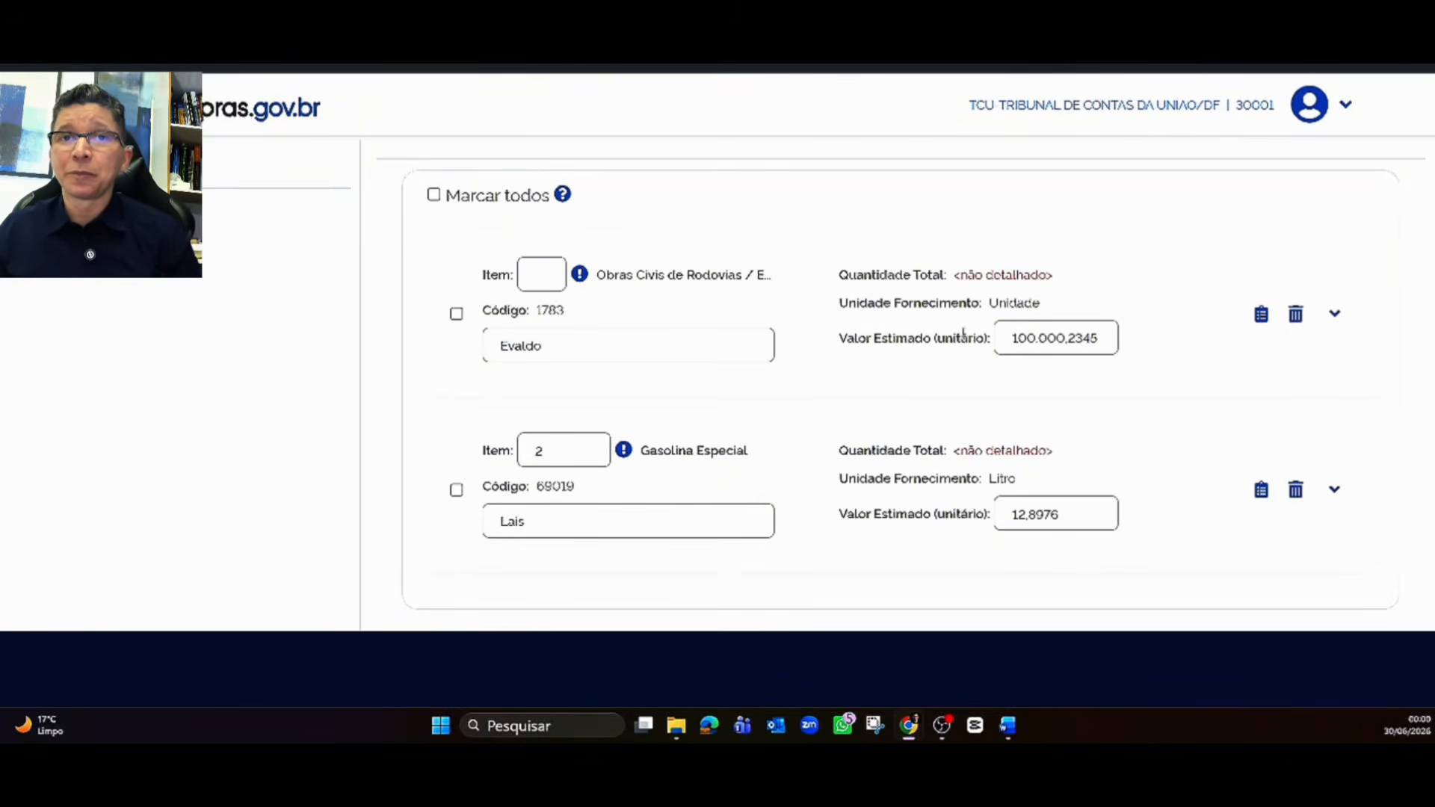
scroll(962, 334, up, 2)
scroll(963, 337, down, 2)
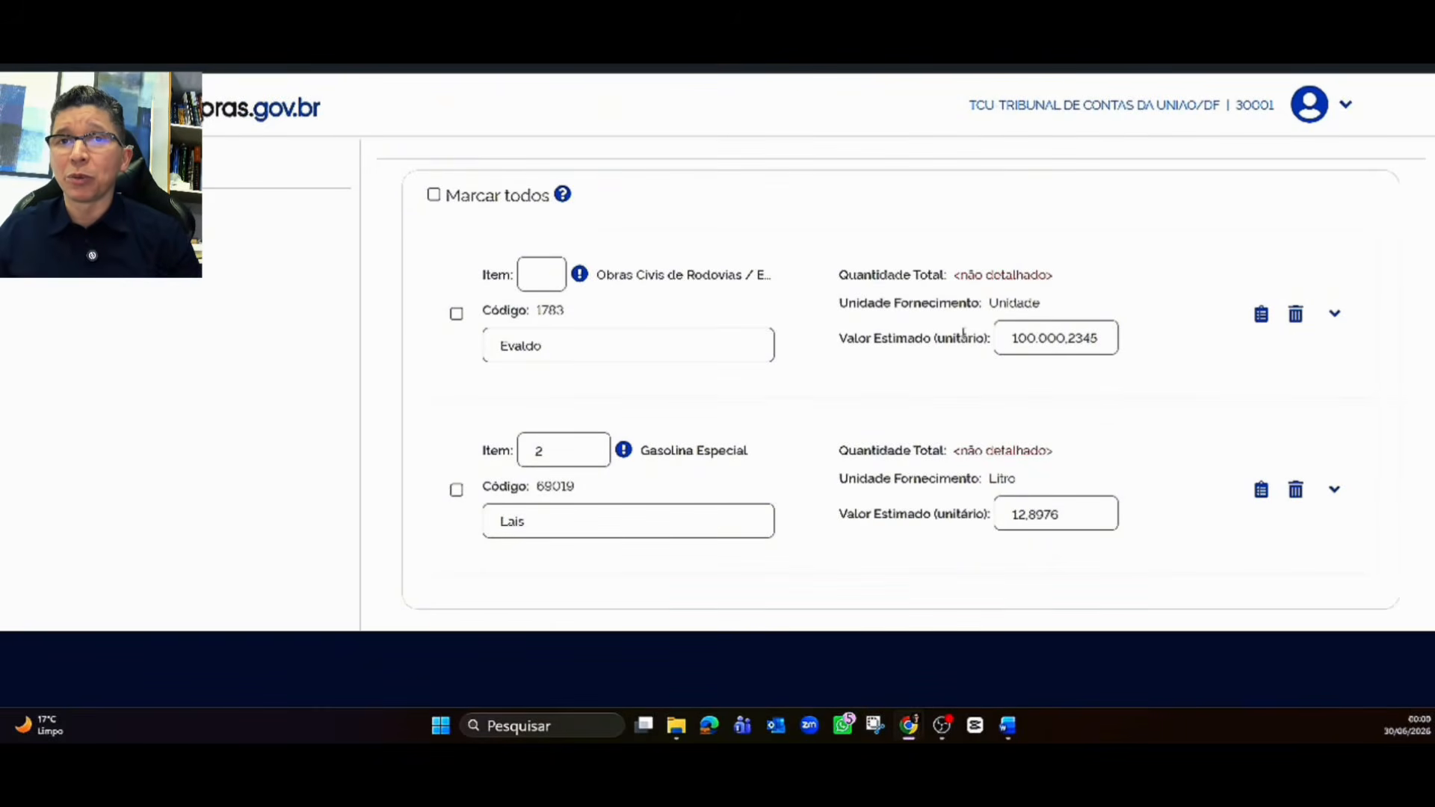
Step: Select all items in the list and open the form to add delivery locations for them together
click(434, 196)
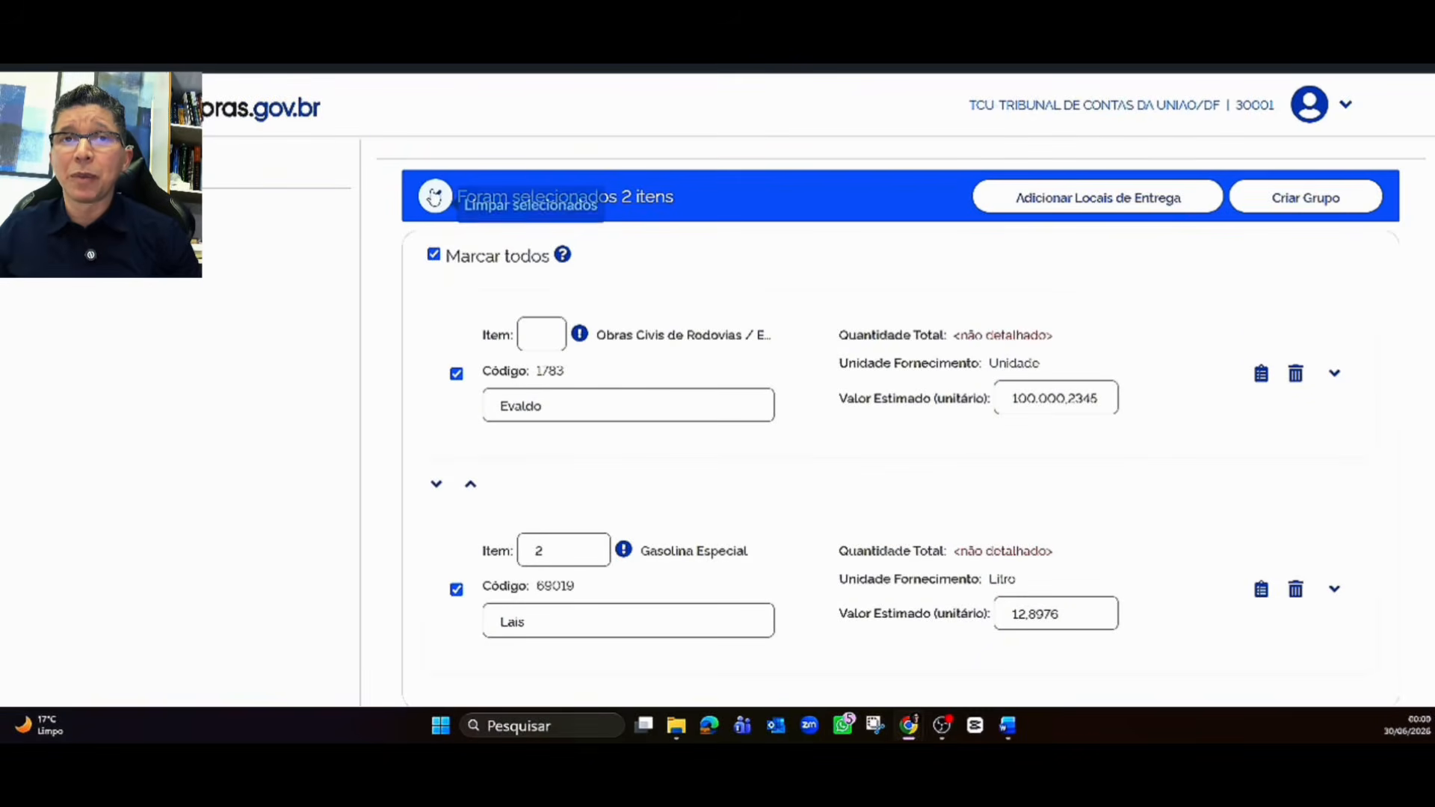
click(1099, 198)
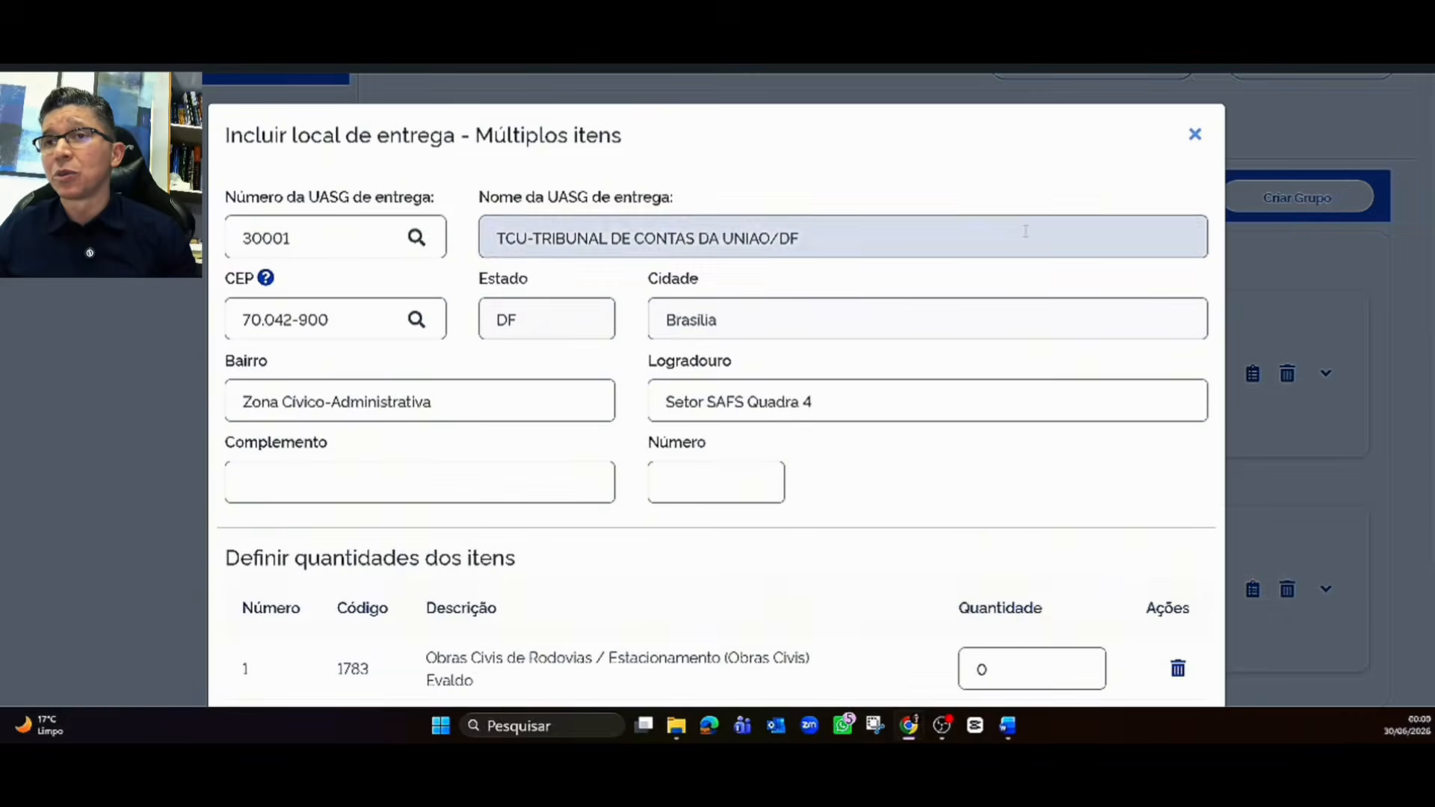
scroll(835, 336, down, 2)
scroll(835, 337, down, 3)
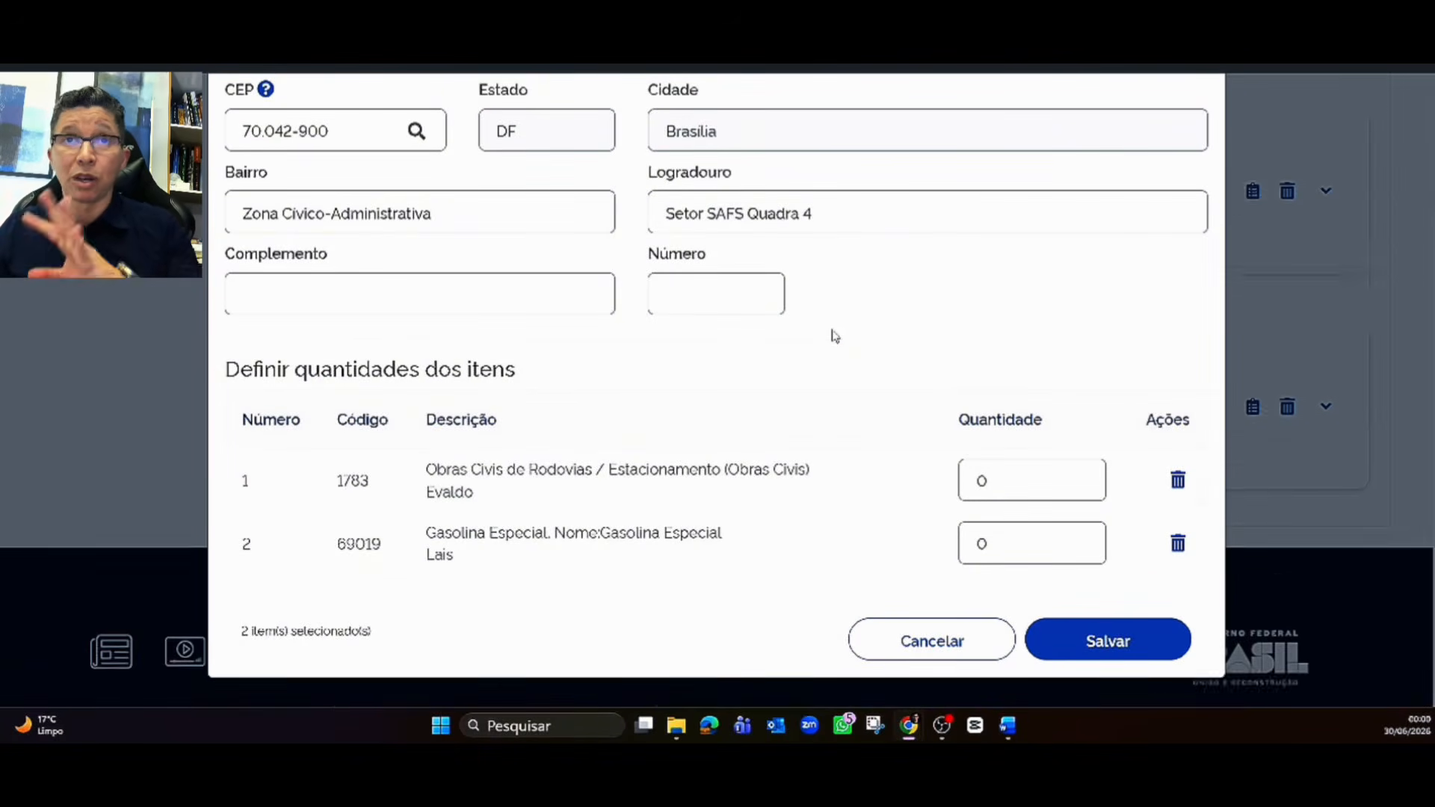
Step: Set the delivery quantities to 1 for Obras Civis and 800 for Gasolina Especial, and save the delivery location
double_click(1034, 468)
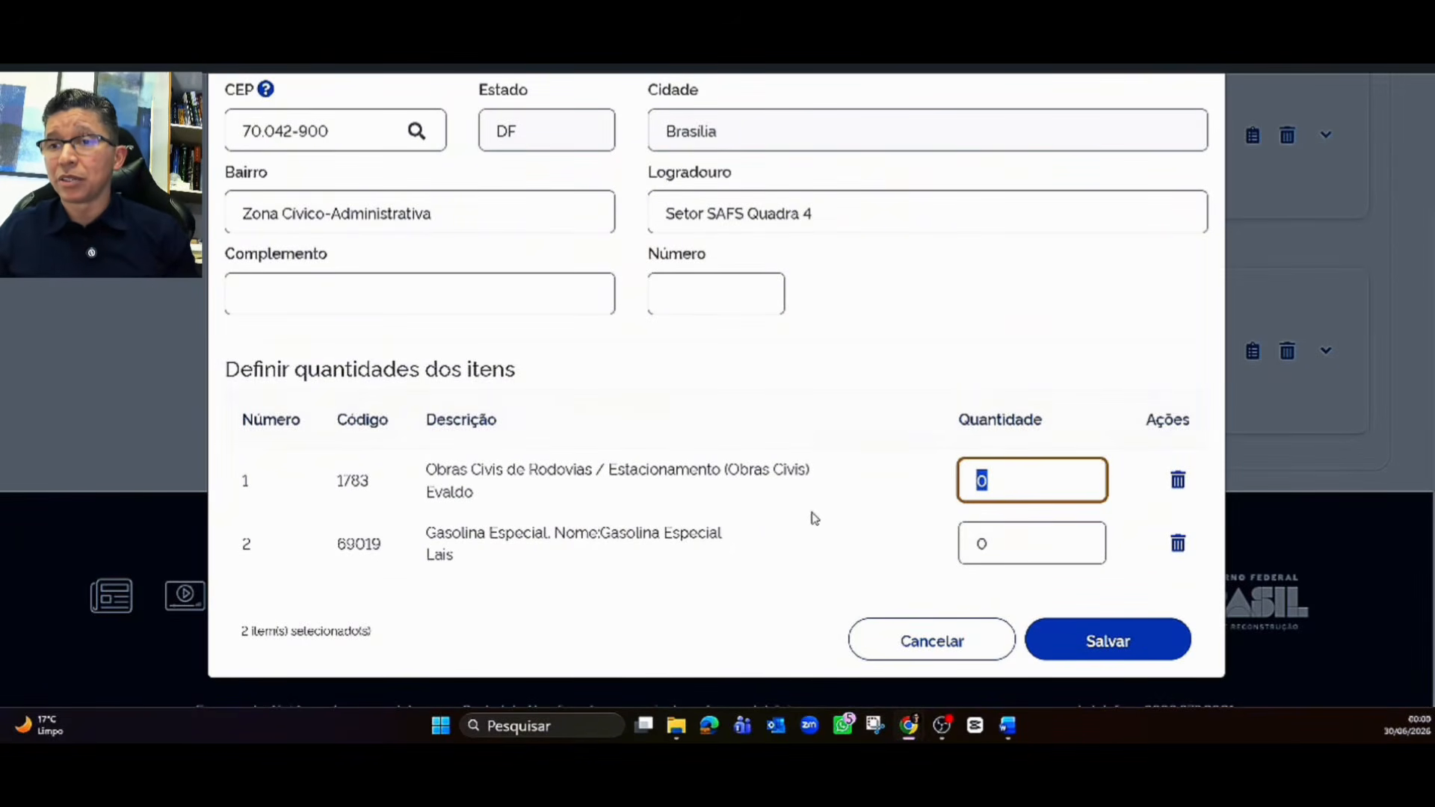
text(1)
click(815, 518)
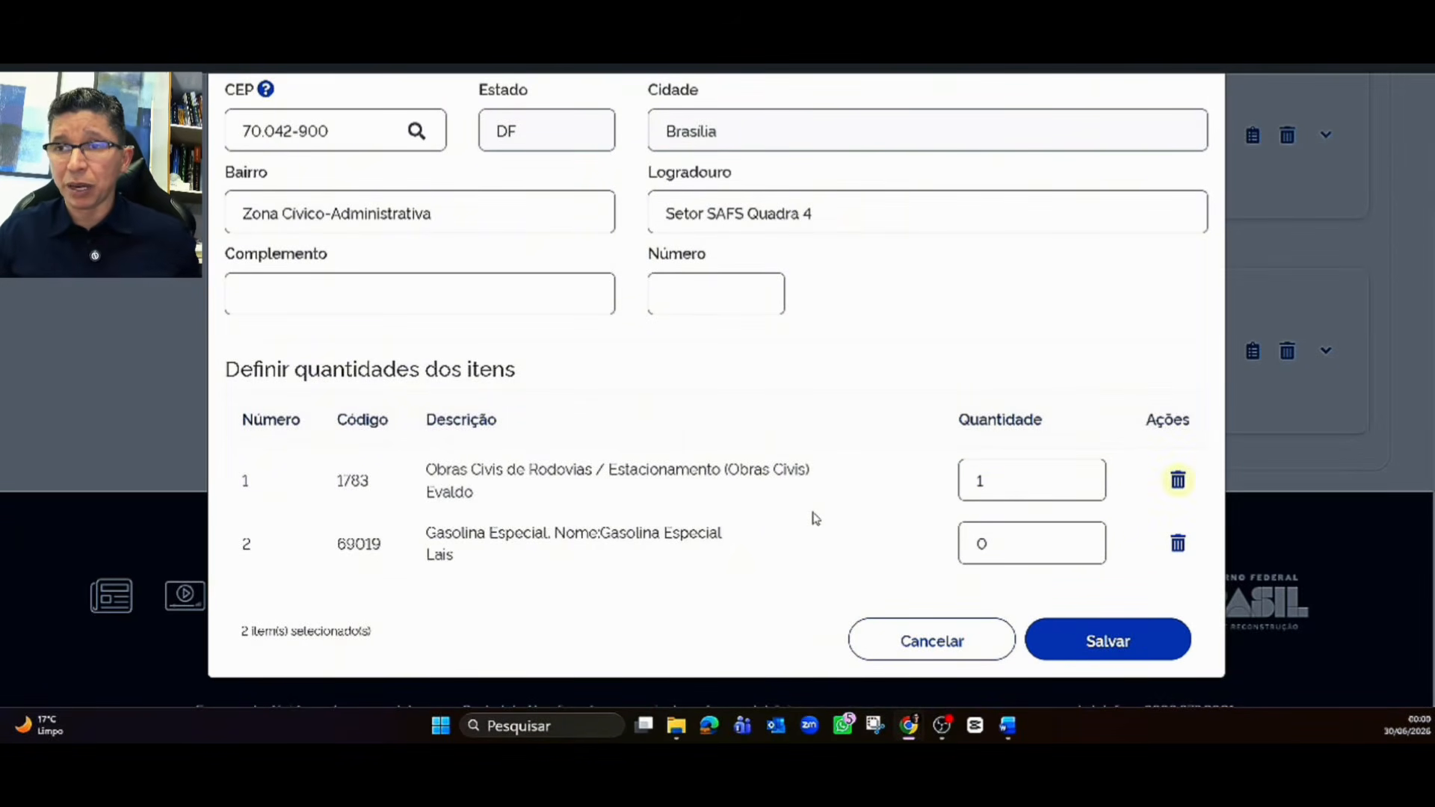
double_click(987, 553)
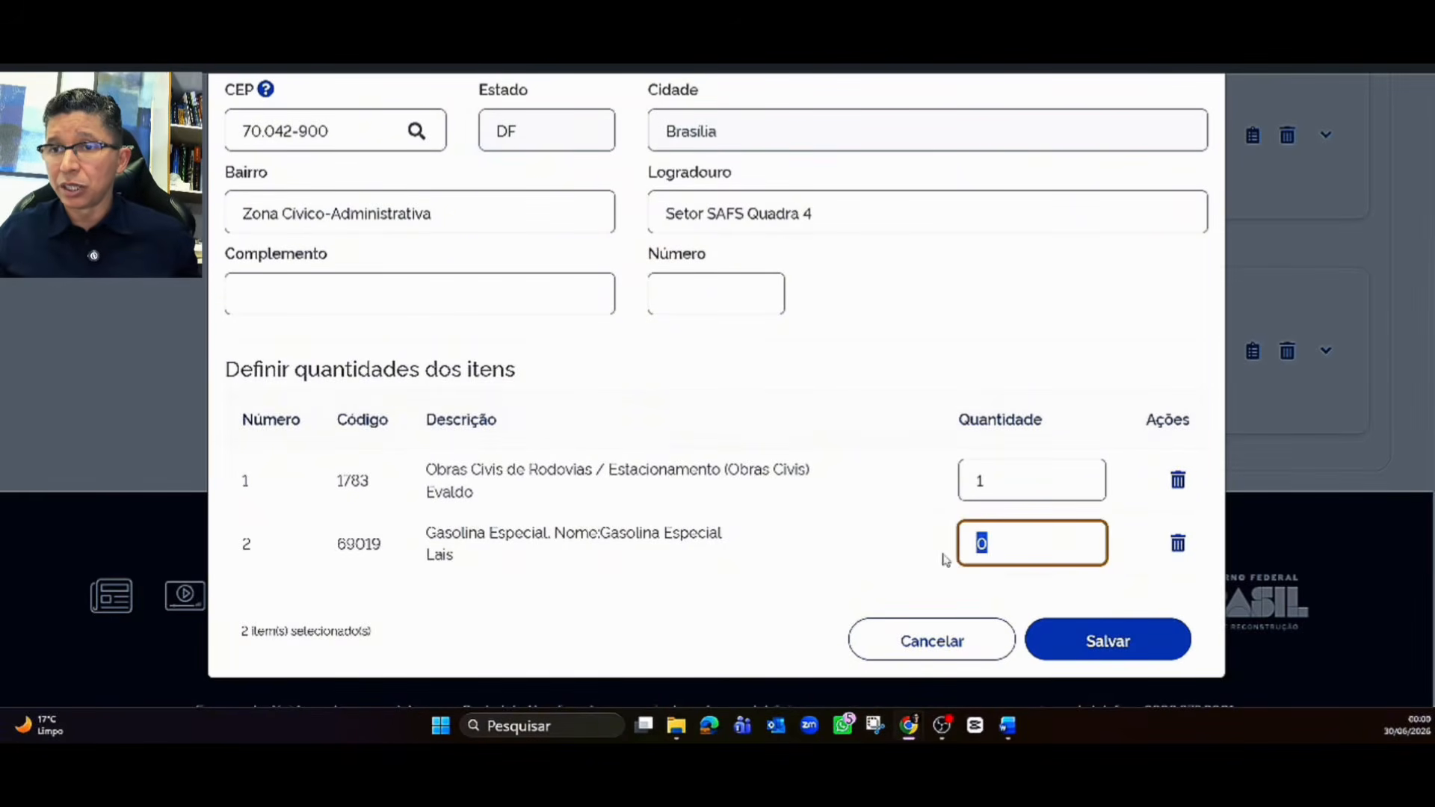
text(800)
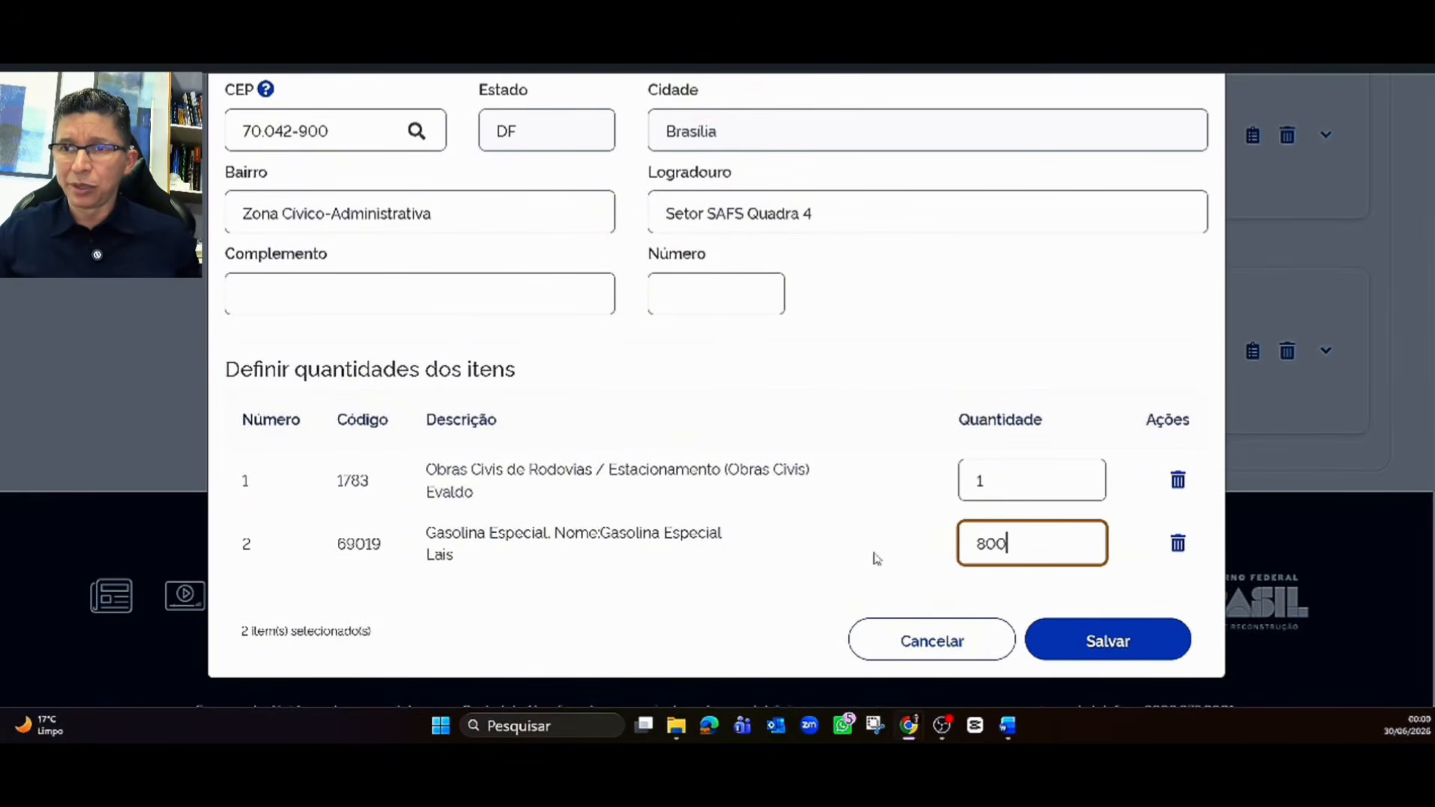
click(1125, 634)
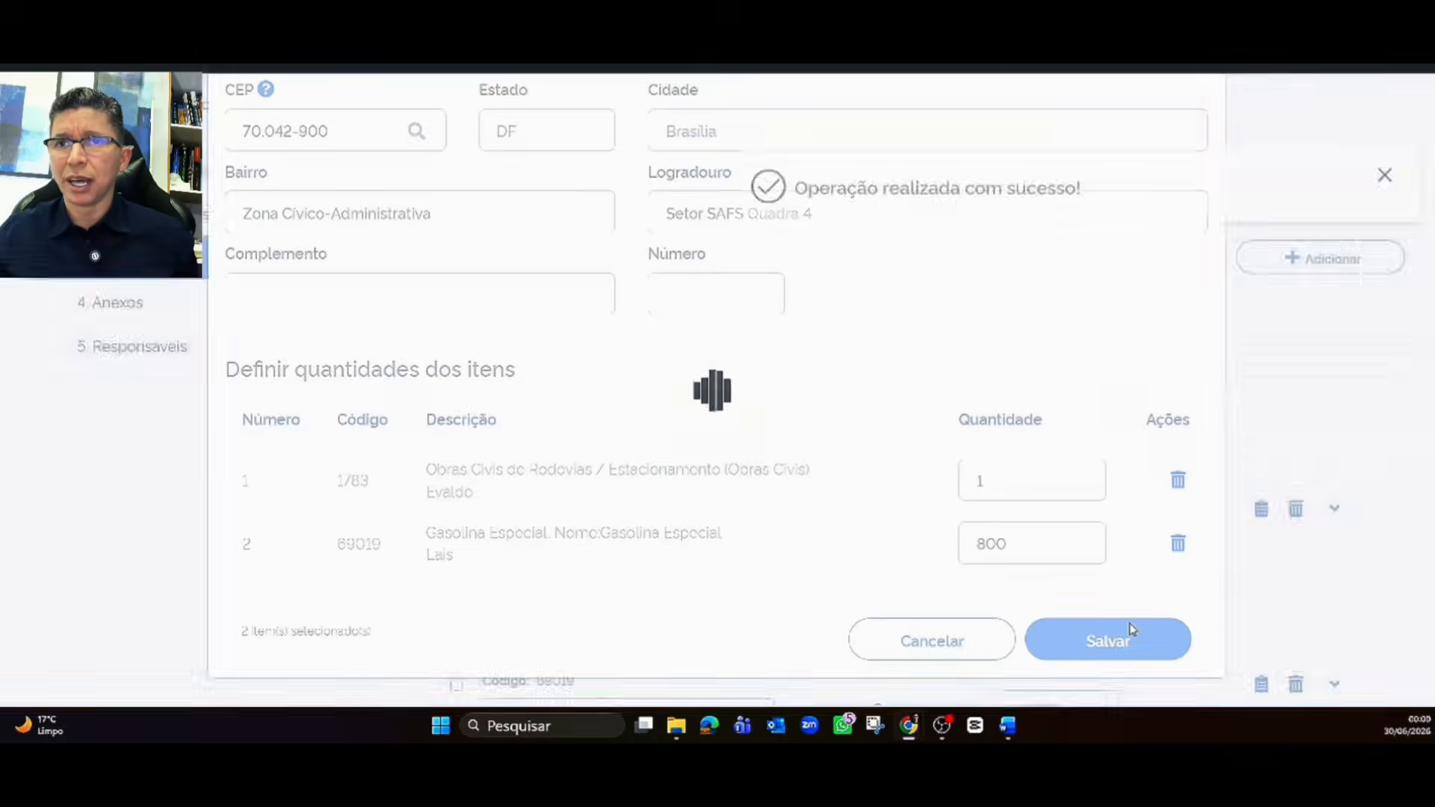
Step: Expand item 1, Obras Civis de Rodovias / Estacionamento, and look through its Detalhes
scroll(727, 340, down, 2)
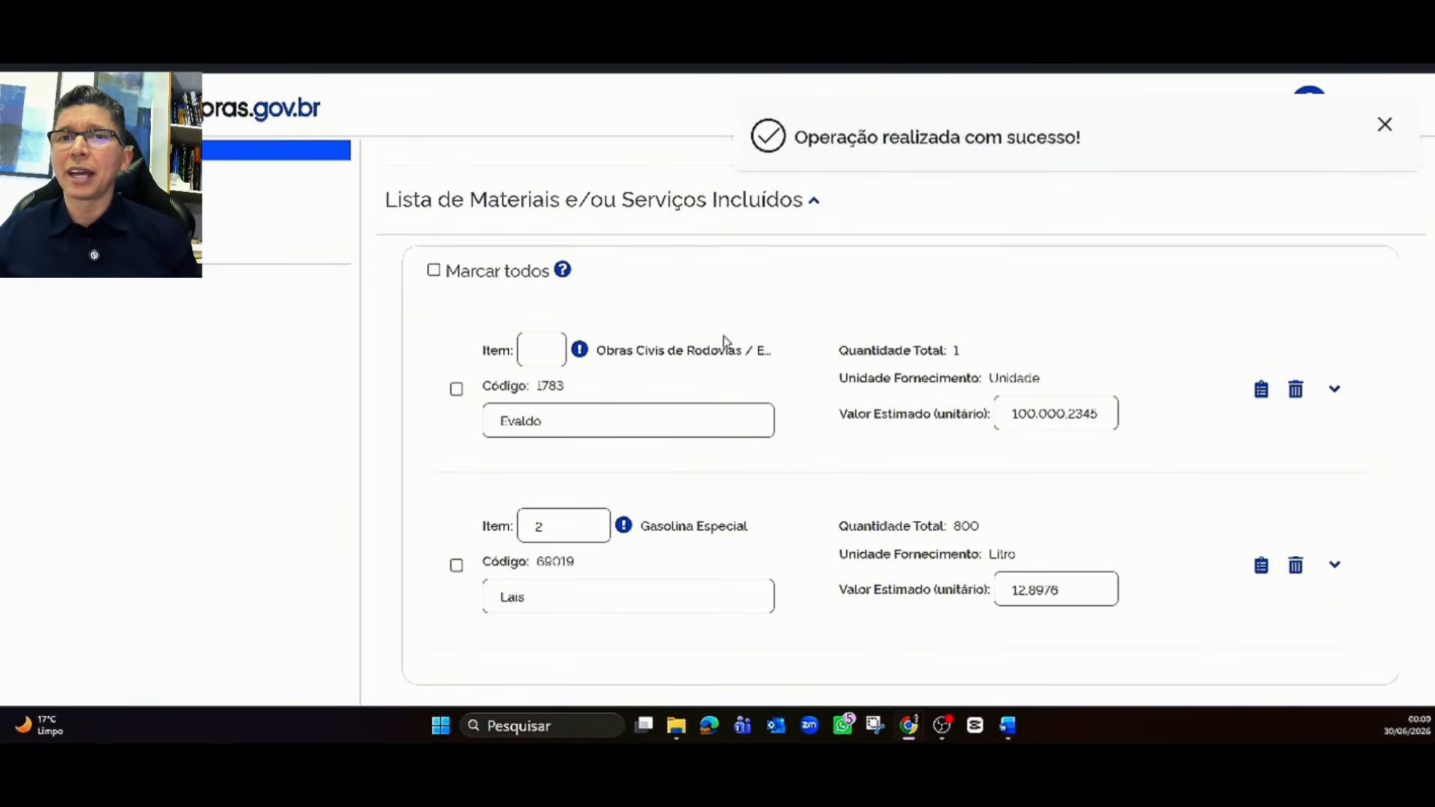
click(1336, 388)
scroll(852, 375, down, 4)
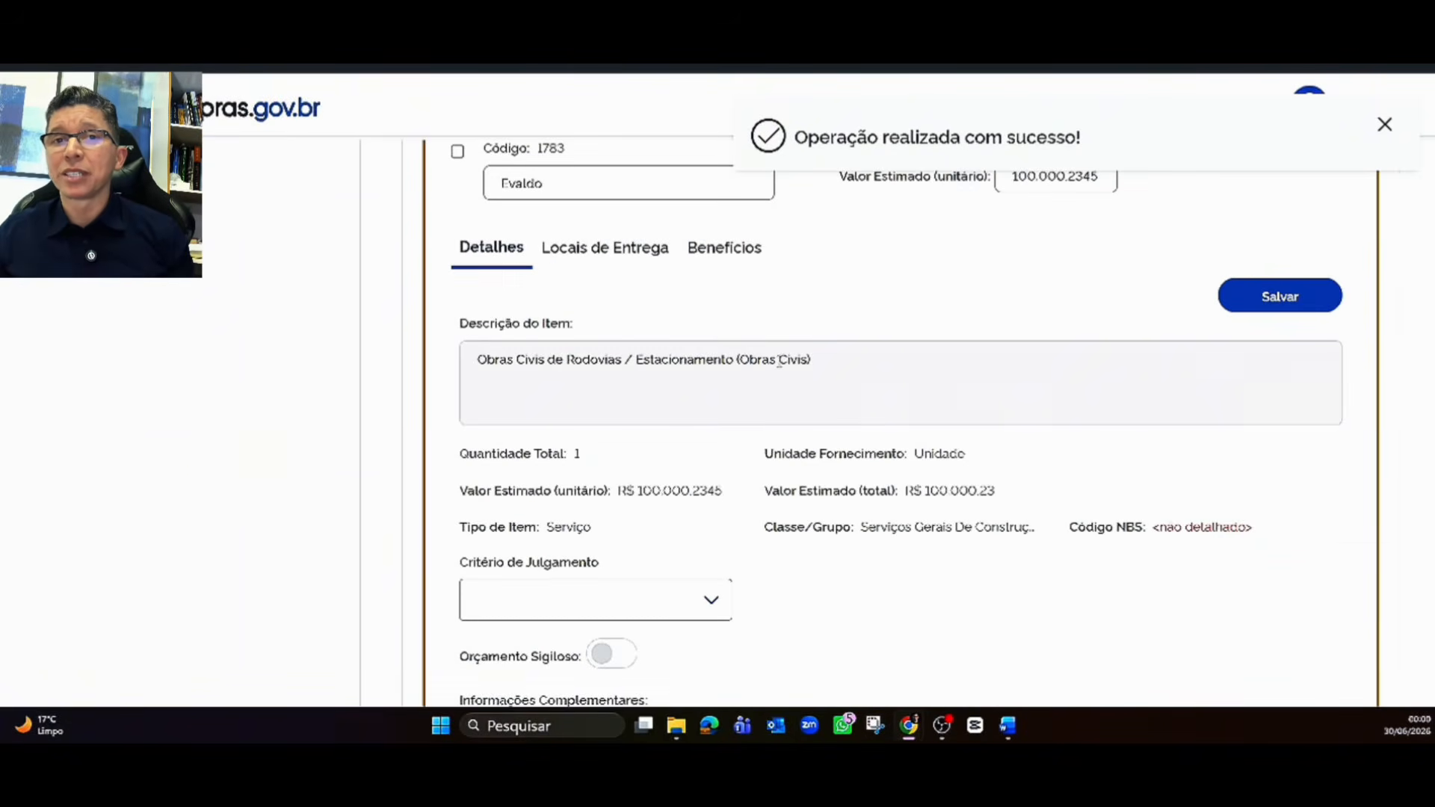
scroll(747, 336, down, 2)
scroll(696, 295, up, 2)
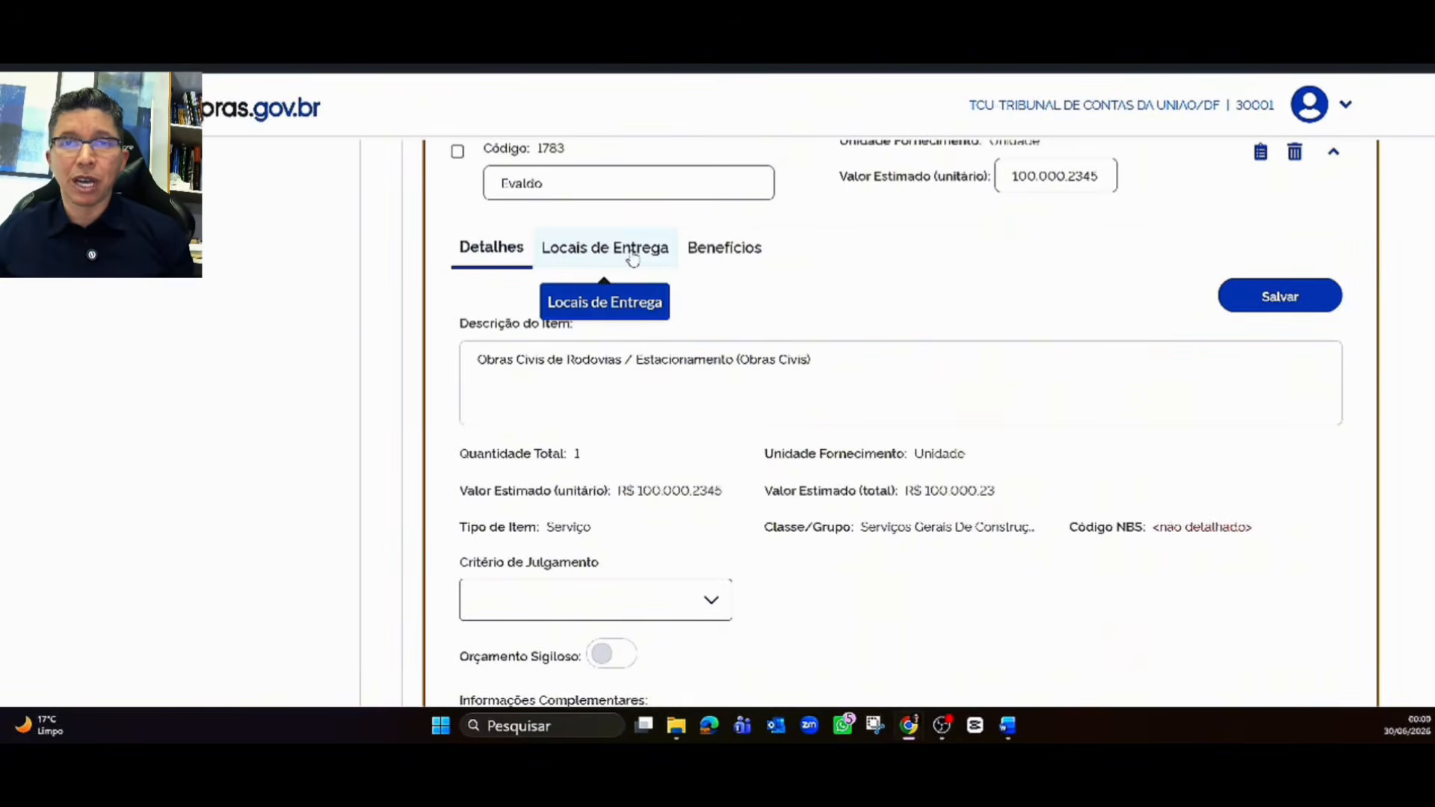
scroll(542, 329, down, 2)
scroll(538, 329, up, 2)
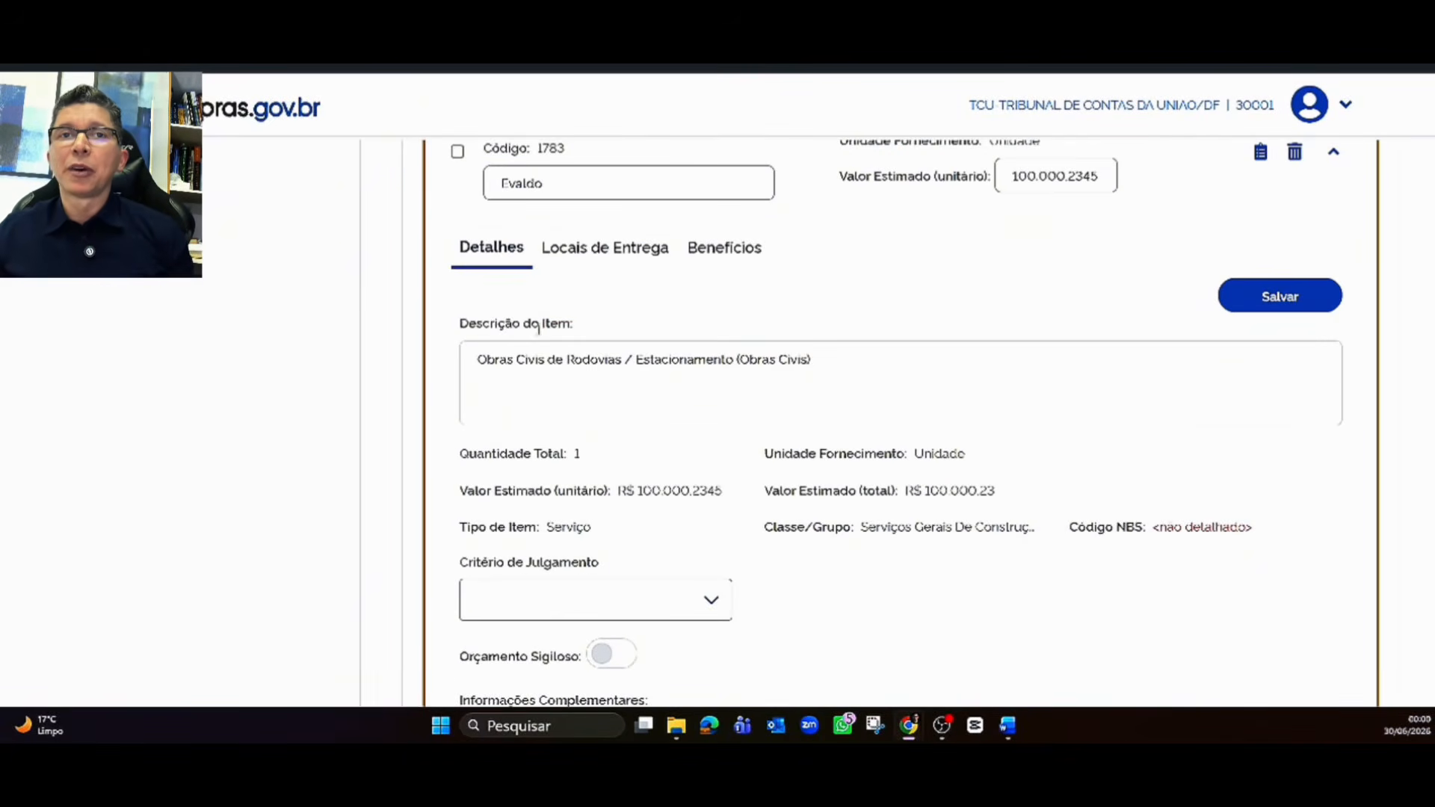
Step: Set item 1's Critério de Julgamento to Menor preço, Tipo de Variação to Monetário and Intervalo Mínimo Entre Lances to R$10,0000
scroll(530, 284, down, 4)
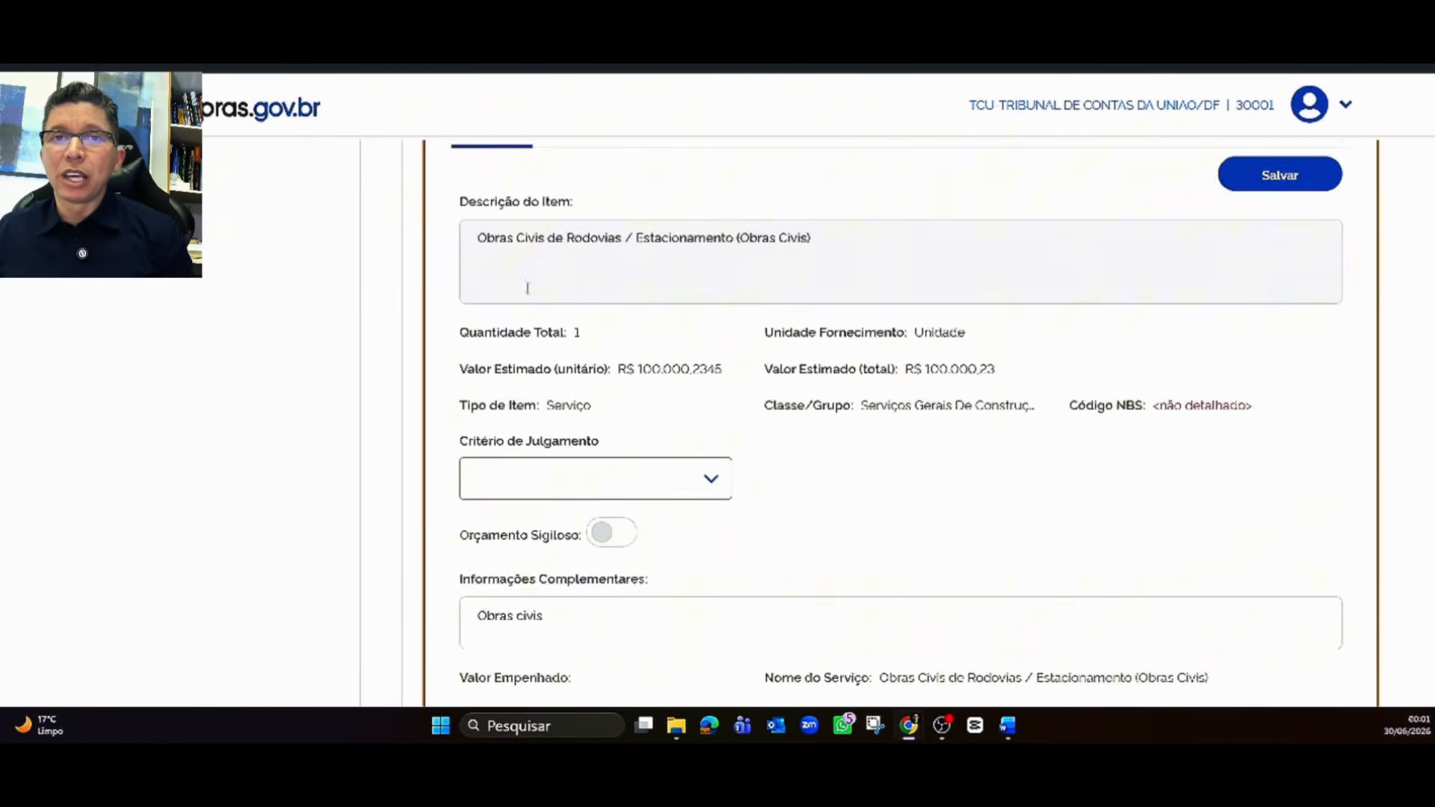
click(648, 364)
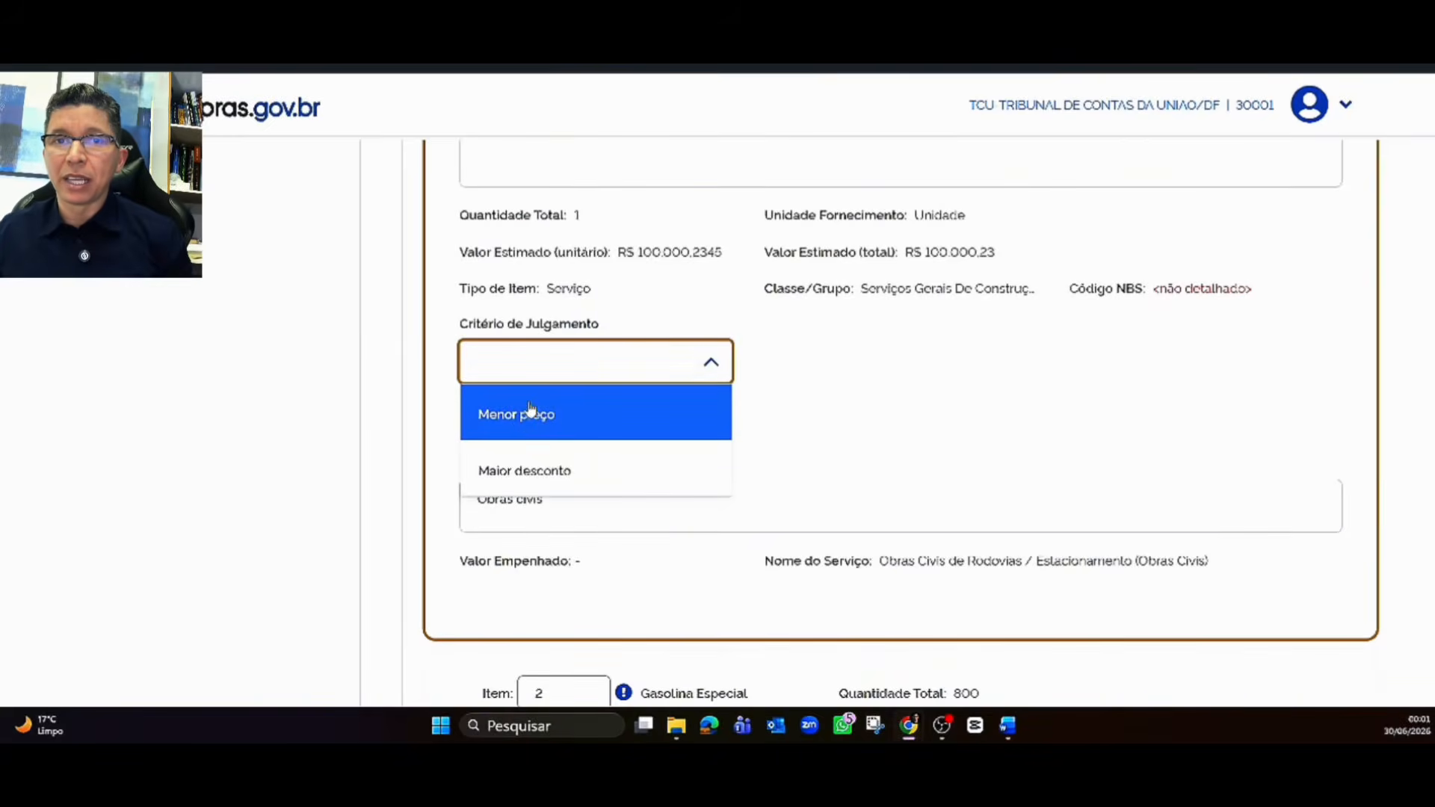
click(479, 415)
click(863, 374)
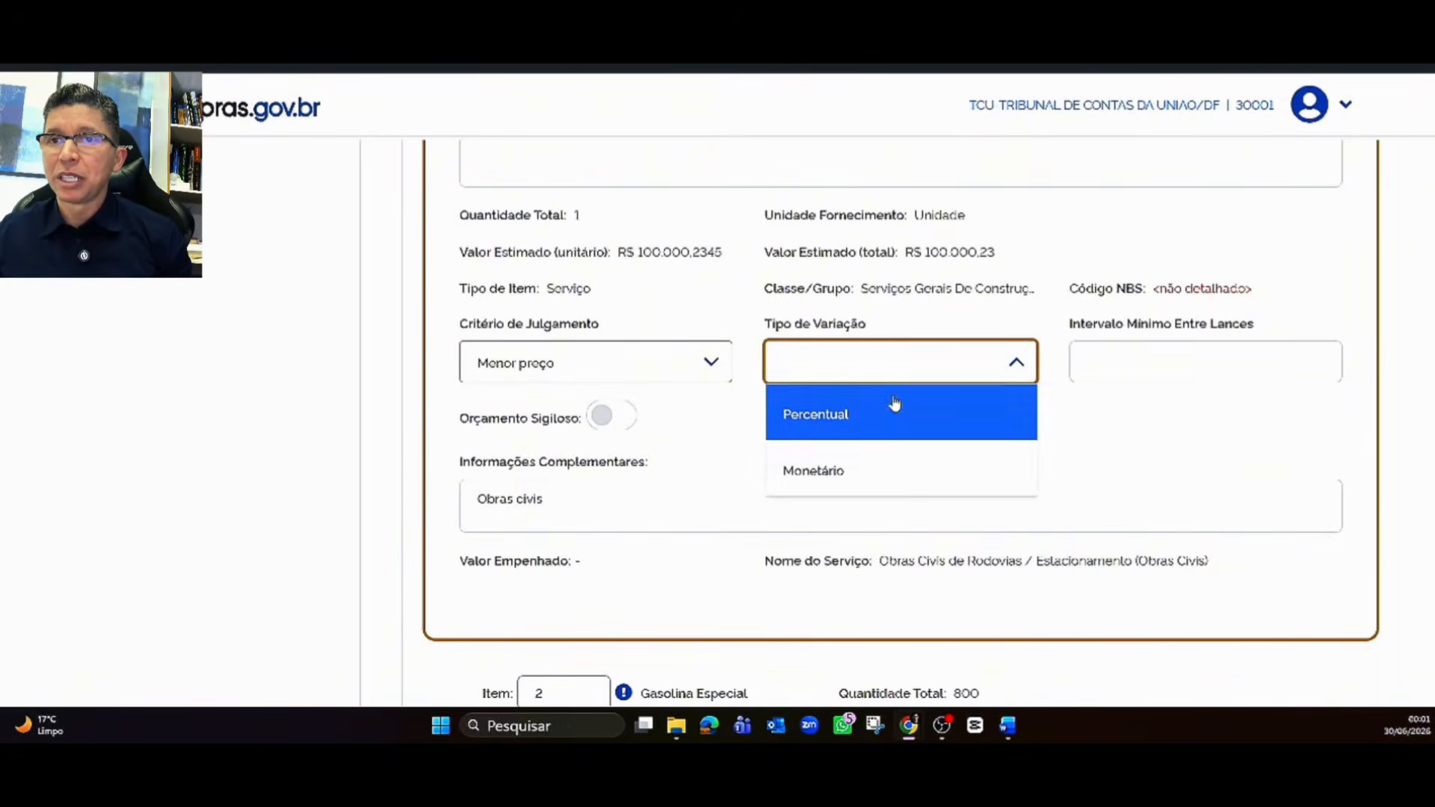
click(840, 477)
click(1233, 365)
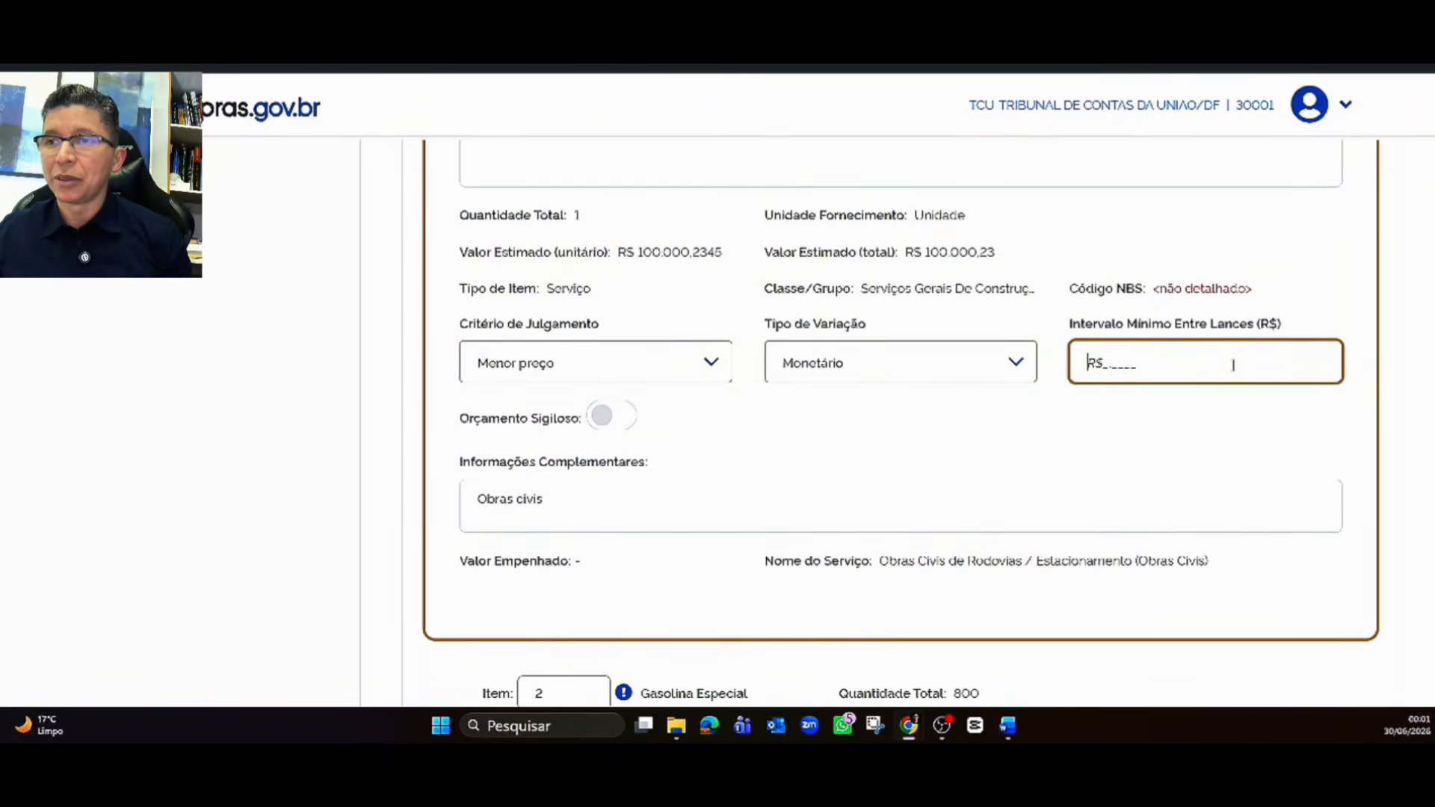
text(1000000)
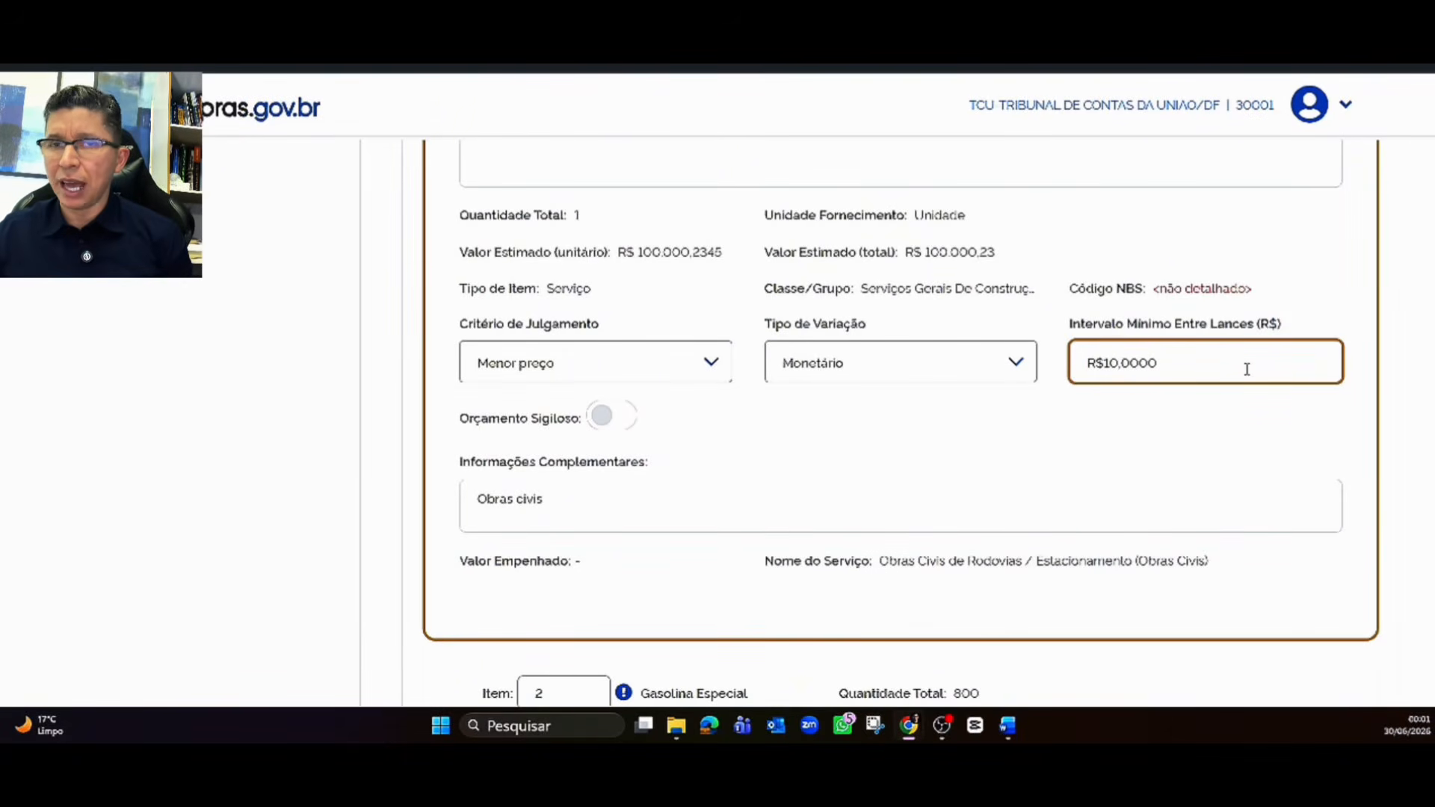
Step: Try to enable Orçamento Sigiloso for item 1 and decline the confirmation
scroll(919, 378, down, 2)
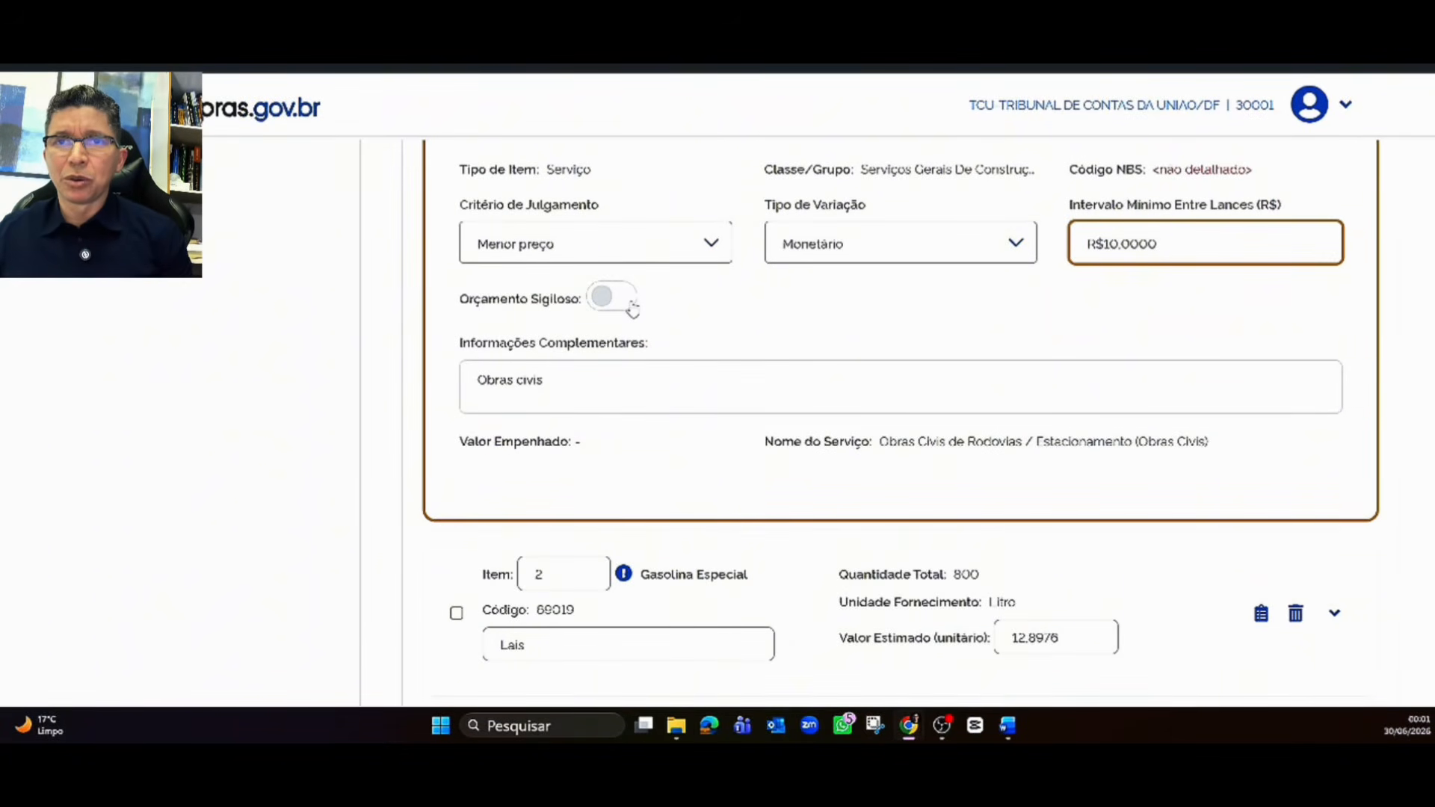
click(630, 305)
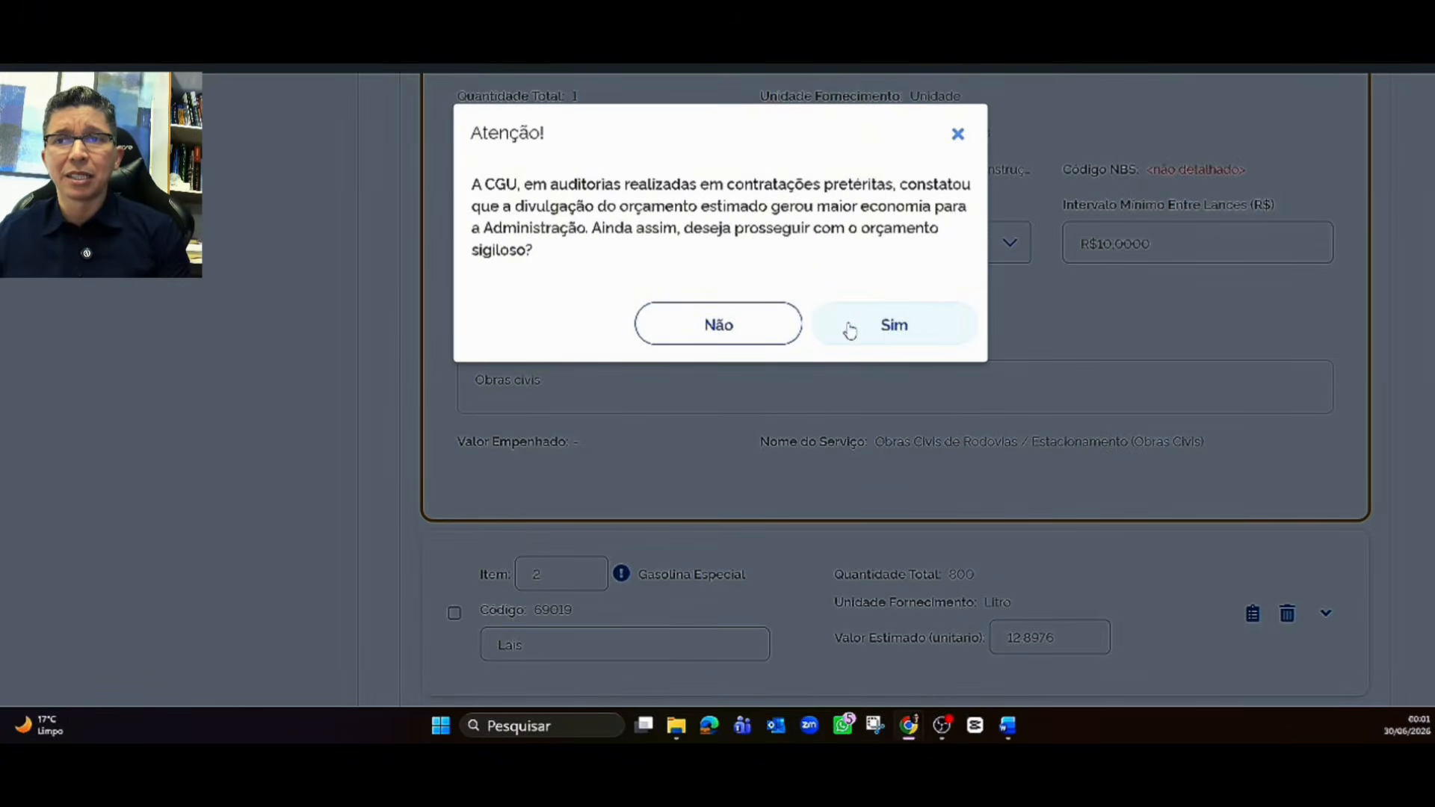
click(742, 328)
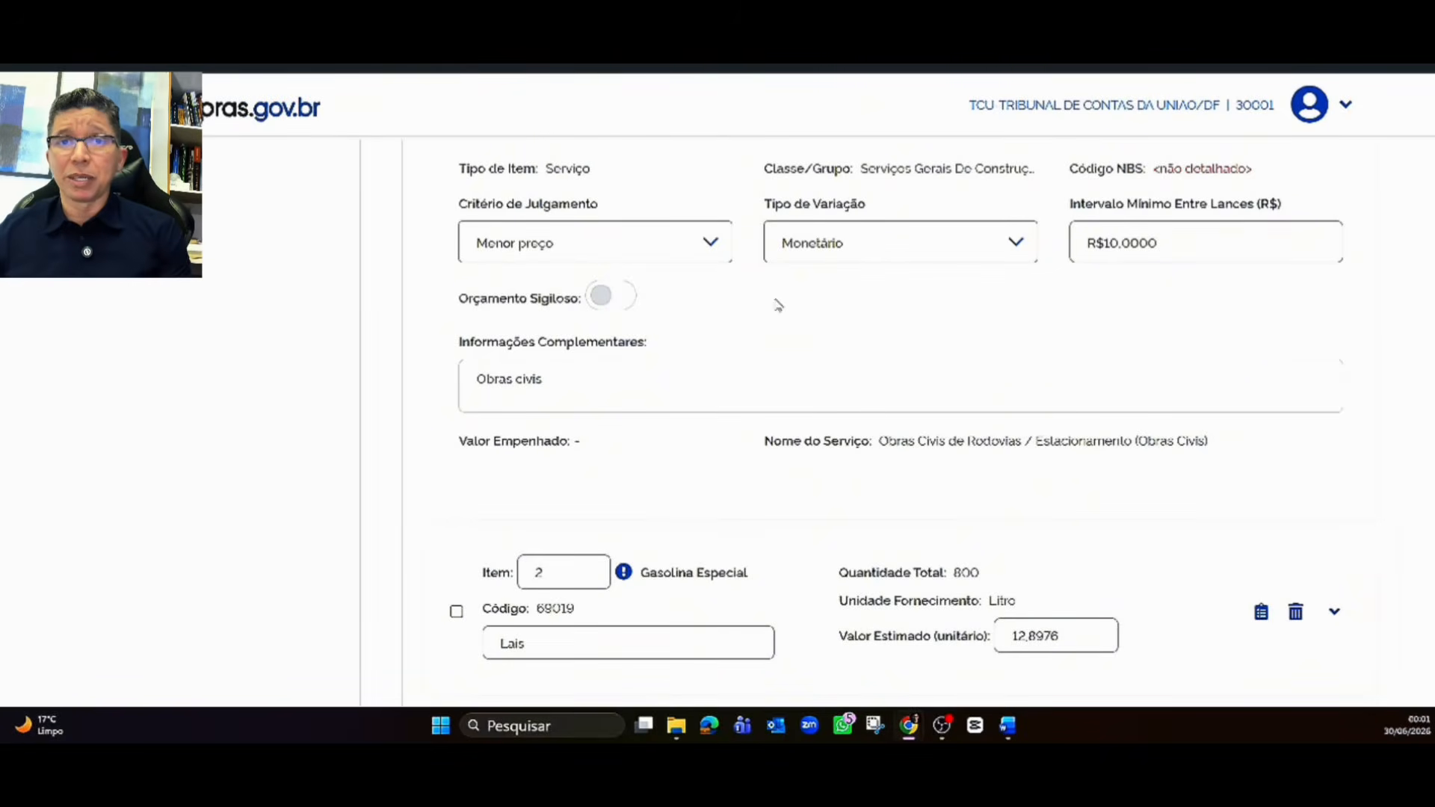
Step: Save item 1's details, dismiss the notice and open the item's Benefícios settings
scroll(1021, 296, up, 5)
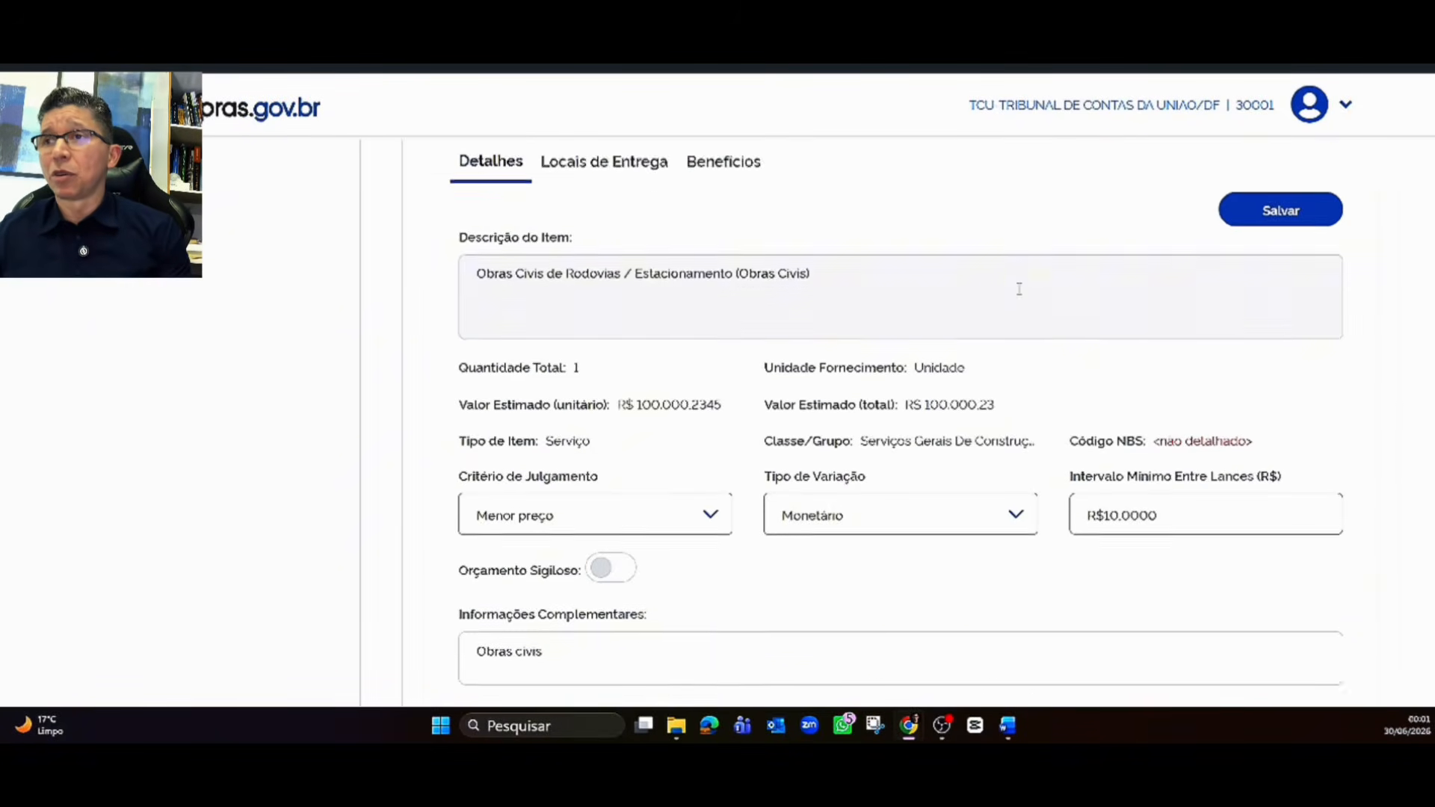
click(1256, 299)
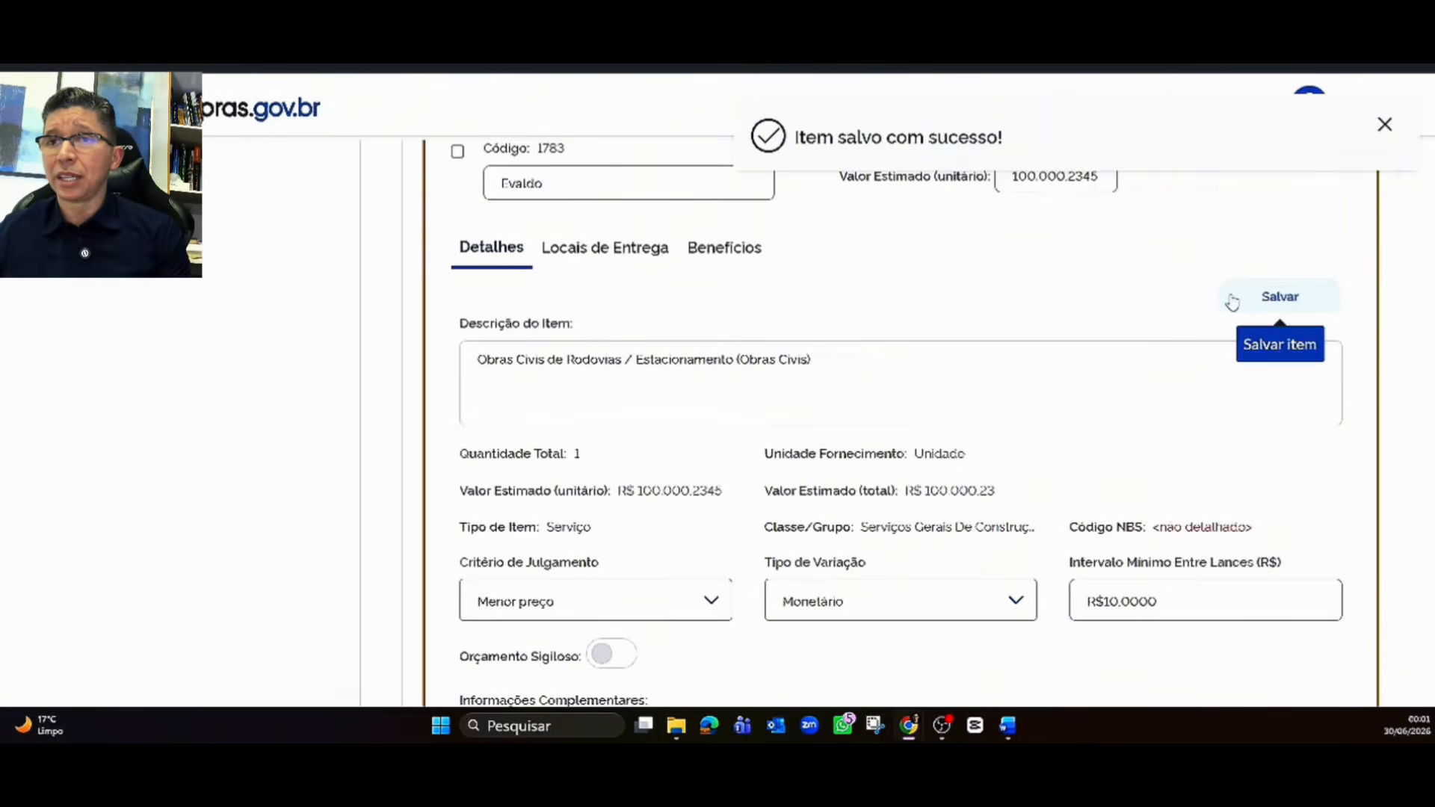
click(1384, 125)
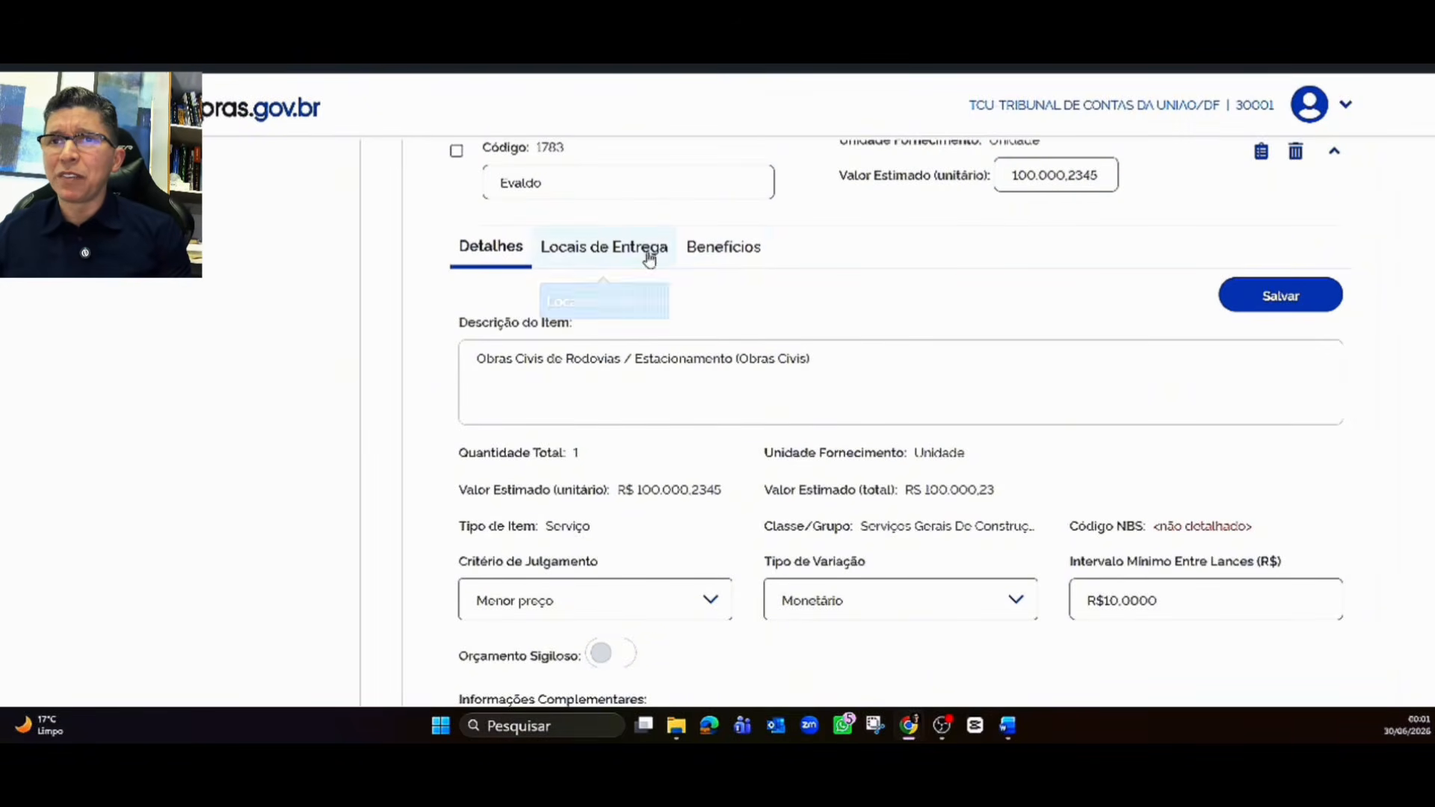
click(739, 255)
scroll(724, 259, down, 2)
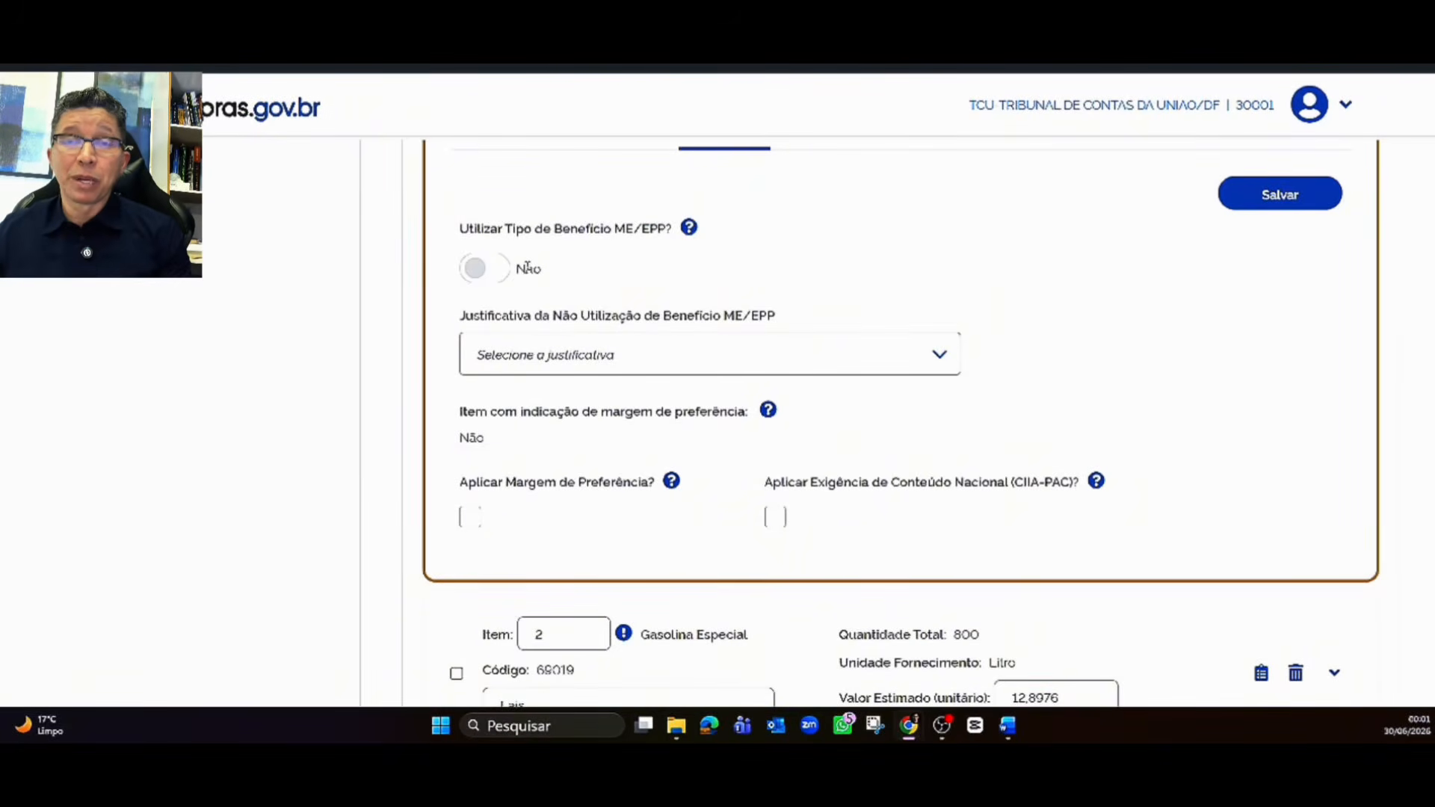
Step: Try enabling the ME/EPP benefit for item 1, view the available benefit types and disable it again
click(493, 271)
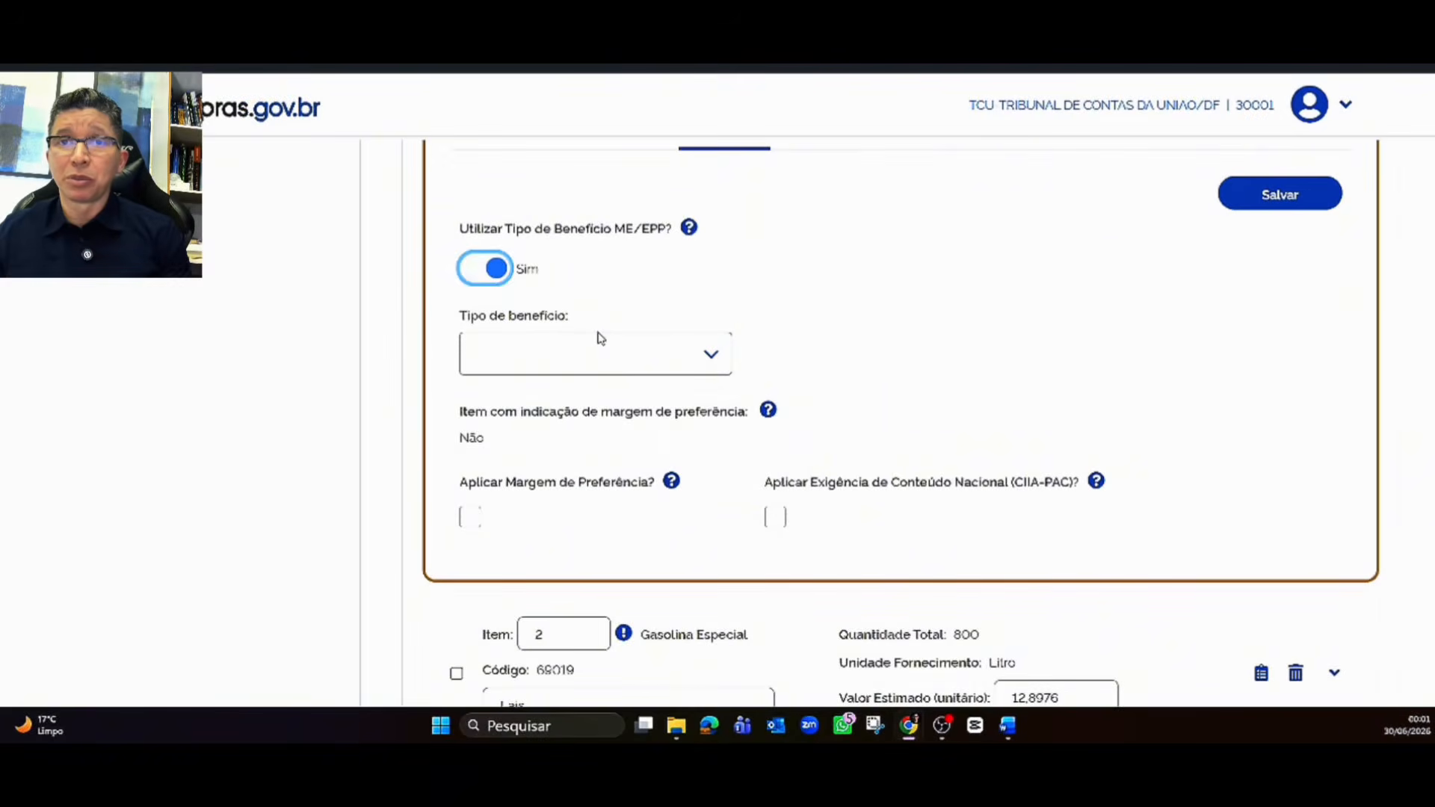
click(589, 345)
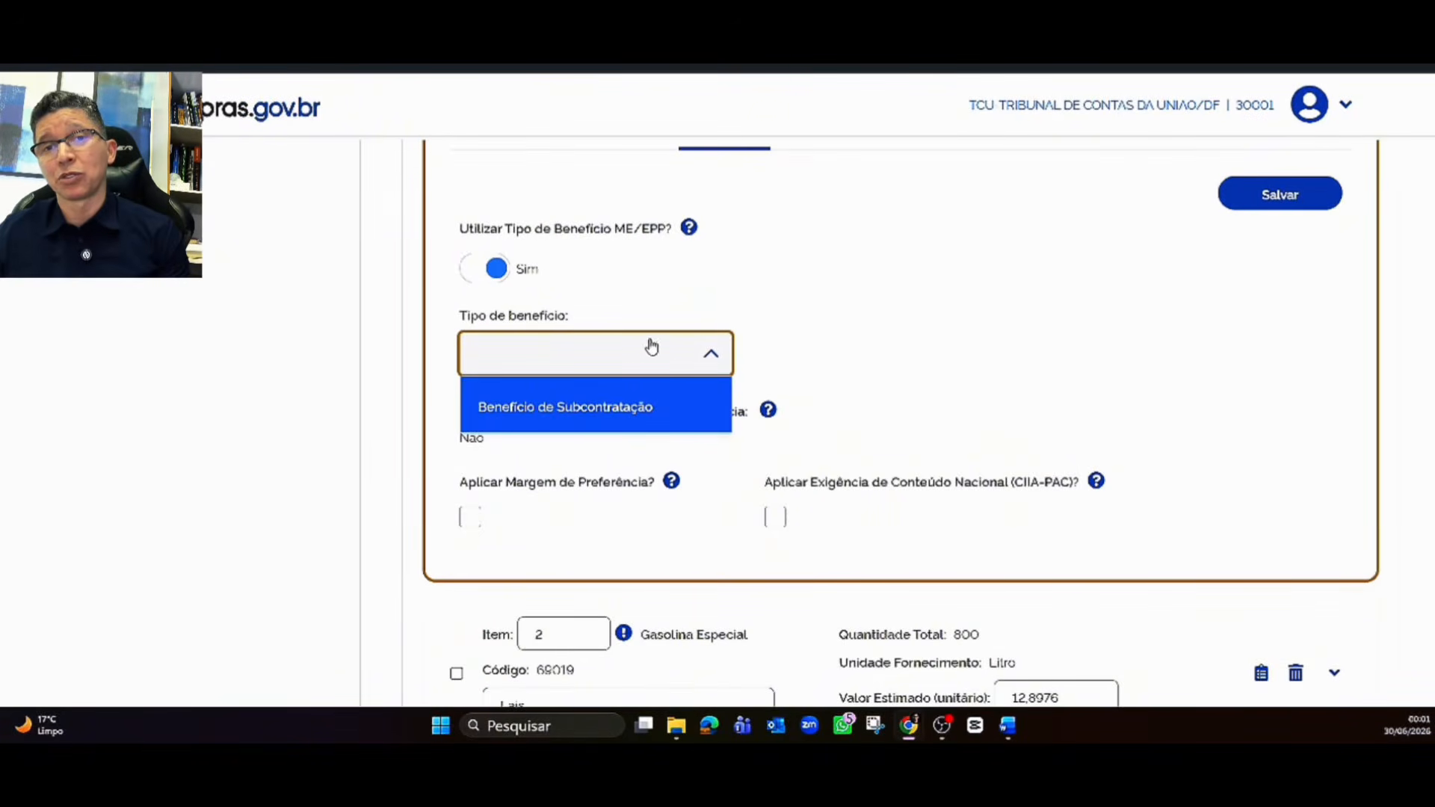
click(668, 344)
click(471, 272)
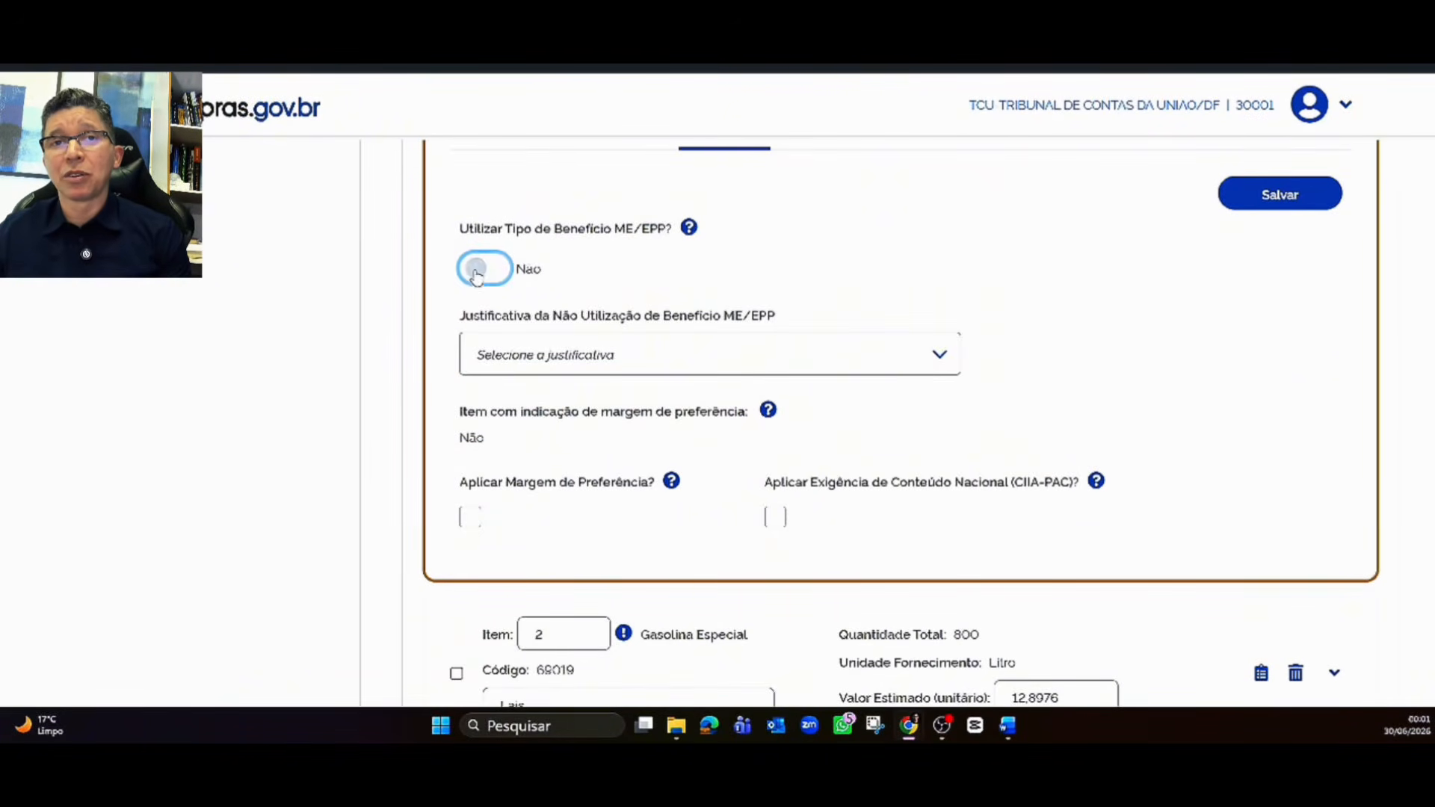
Step: Set the justification for not using the ME/EPP benefit to "LC 123/2006 (contratação com valor superior a R$ 80.000,00)"
click(654, 354)
scroll(656, 352, down, 2)
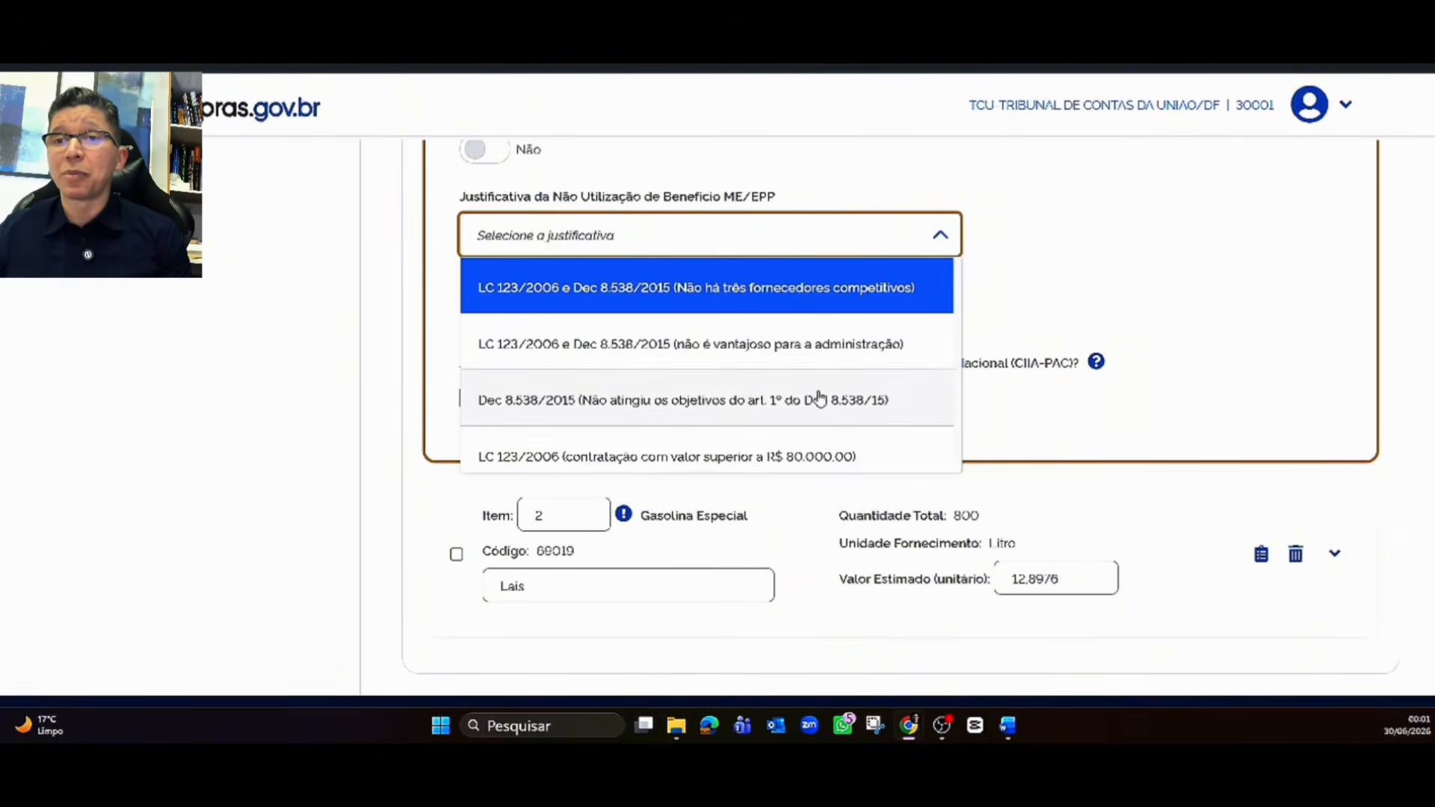
click(819, 455)
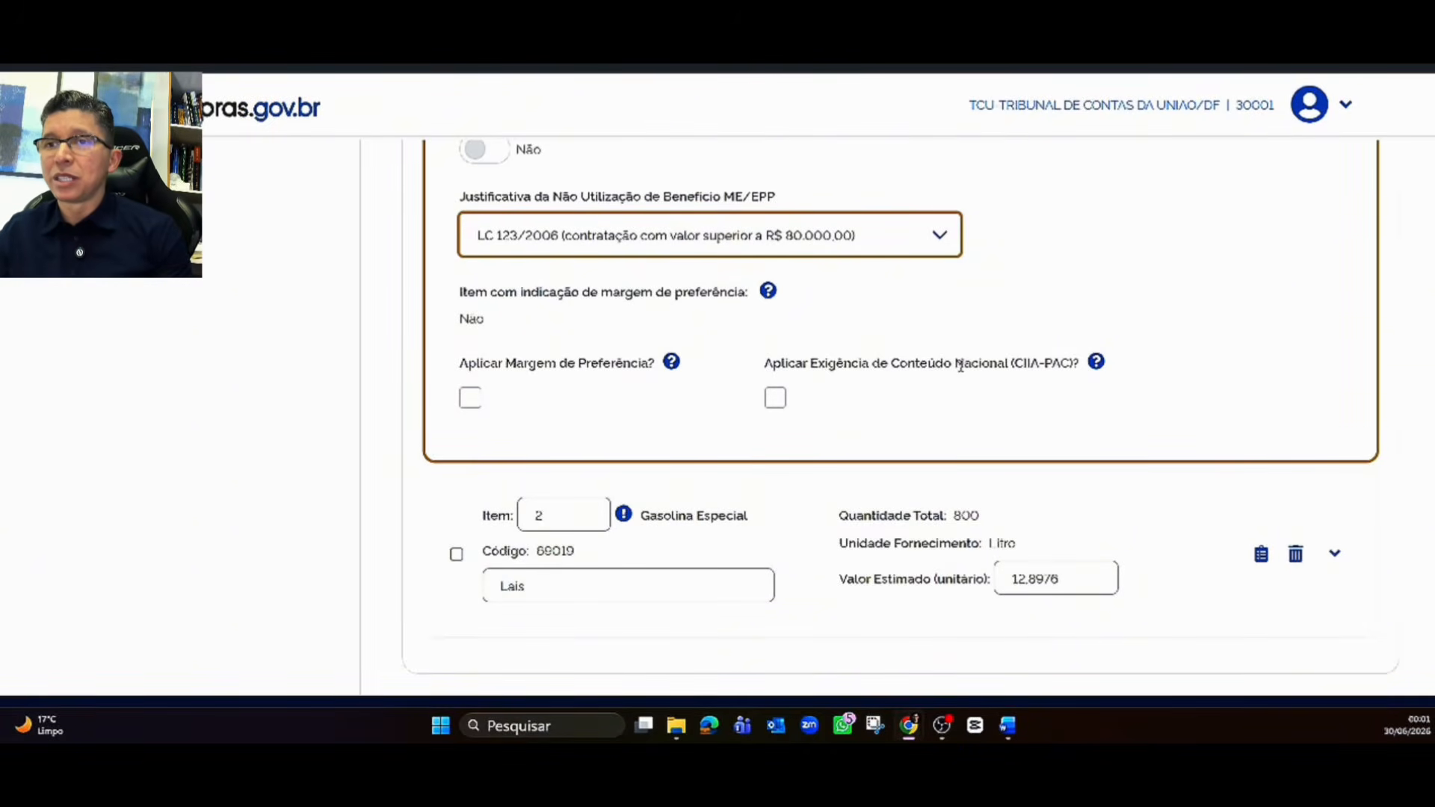
Step: Save item 1's benefit settings and collapse the item
scroll(976, 347, up, 5)
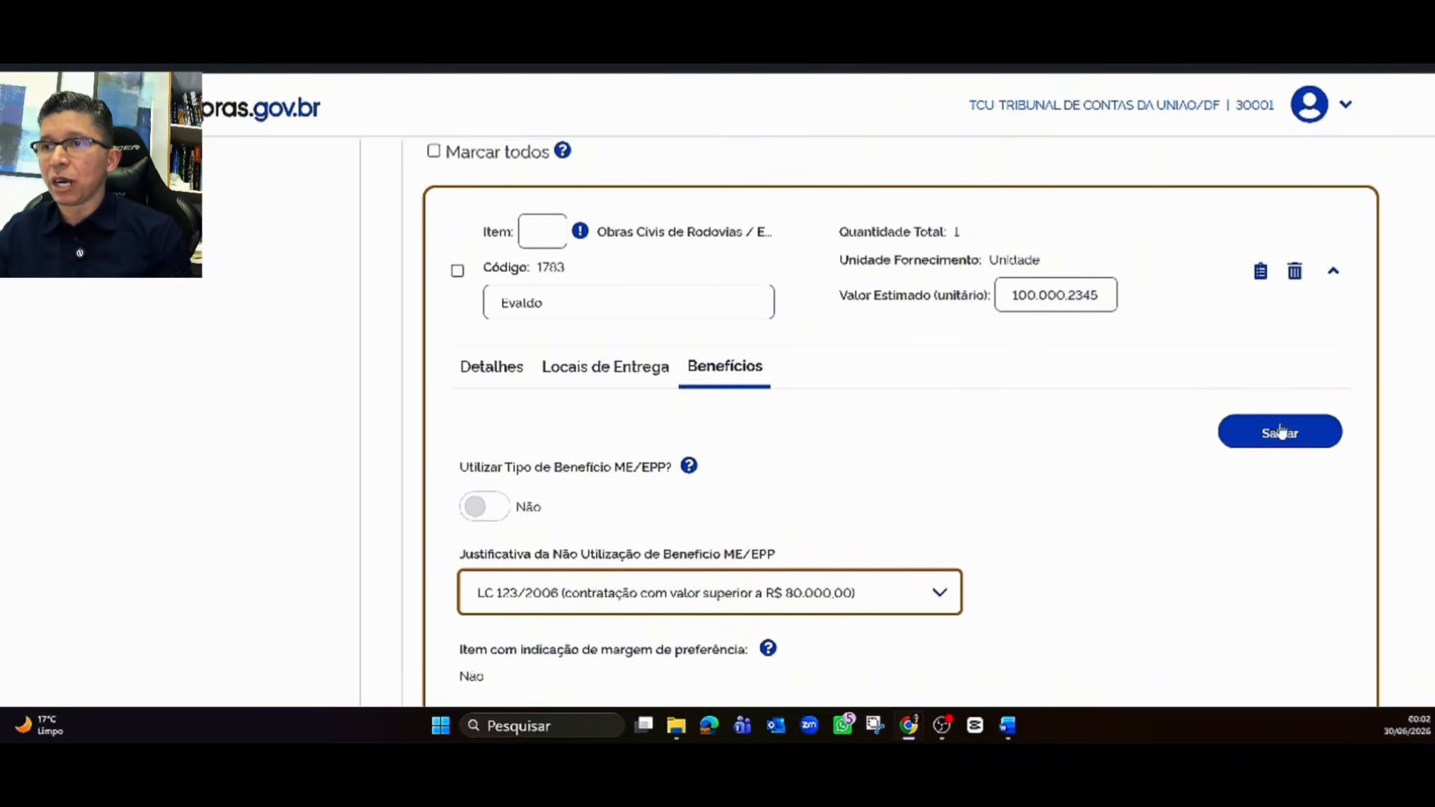
click(1280, 433)
scroll(1305, 374, up, 2)
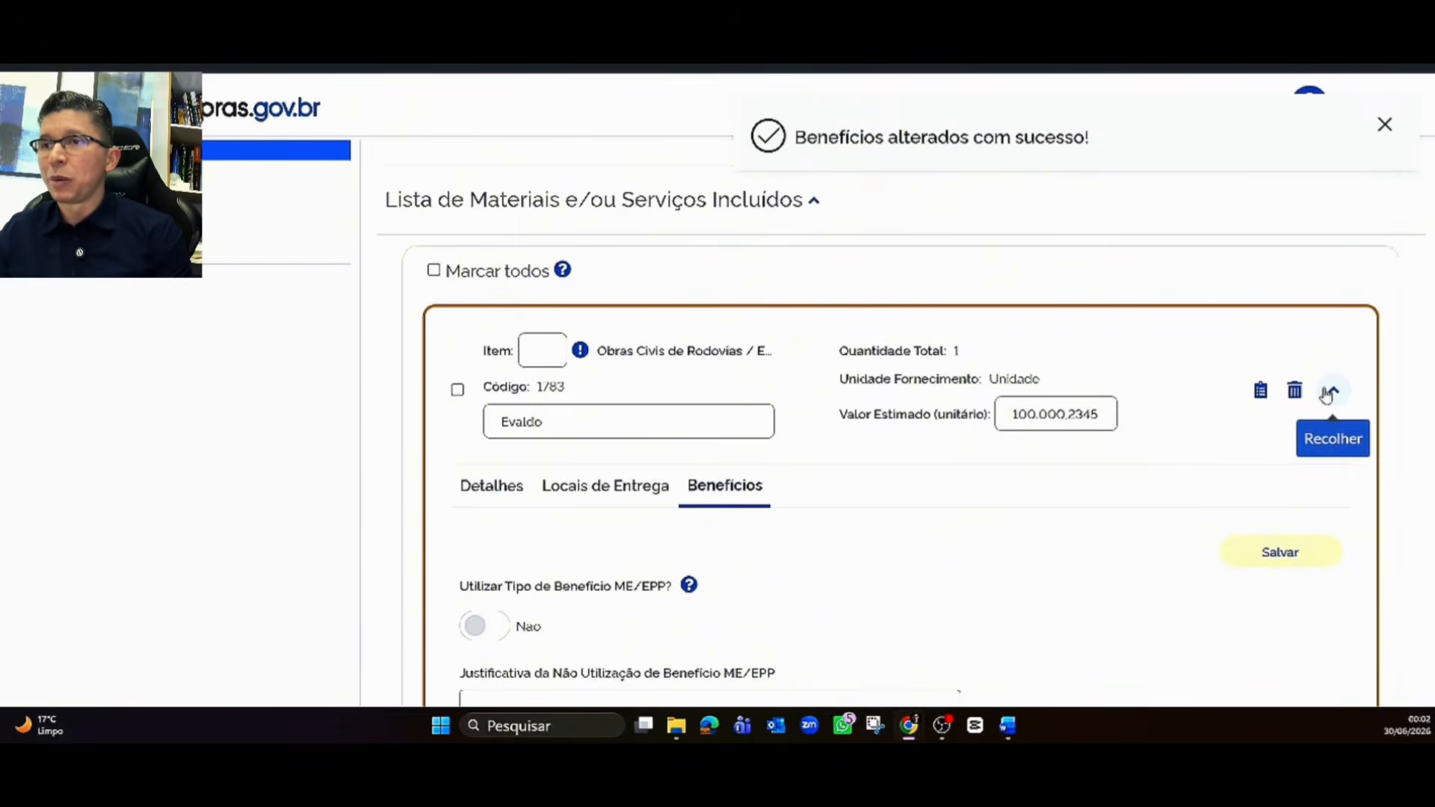
click(1331, 393)
scroll(1257, 359, down, 2)
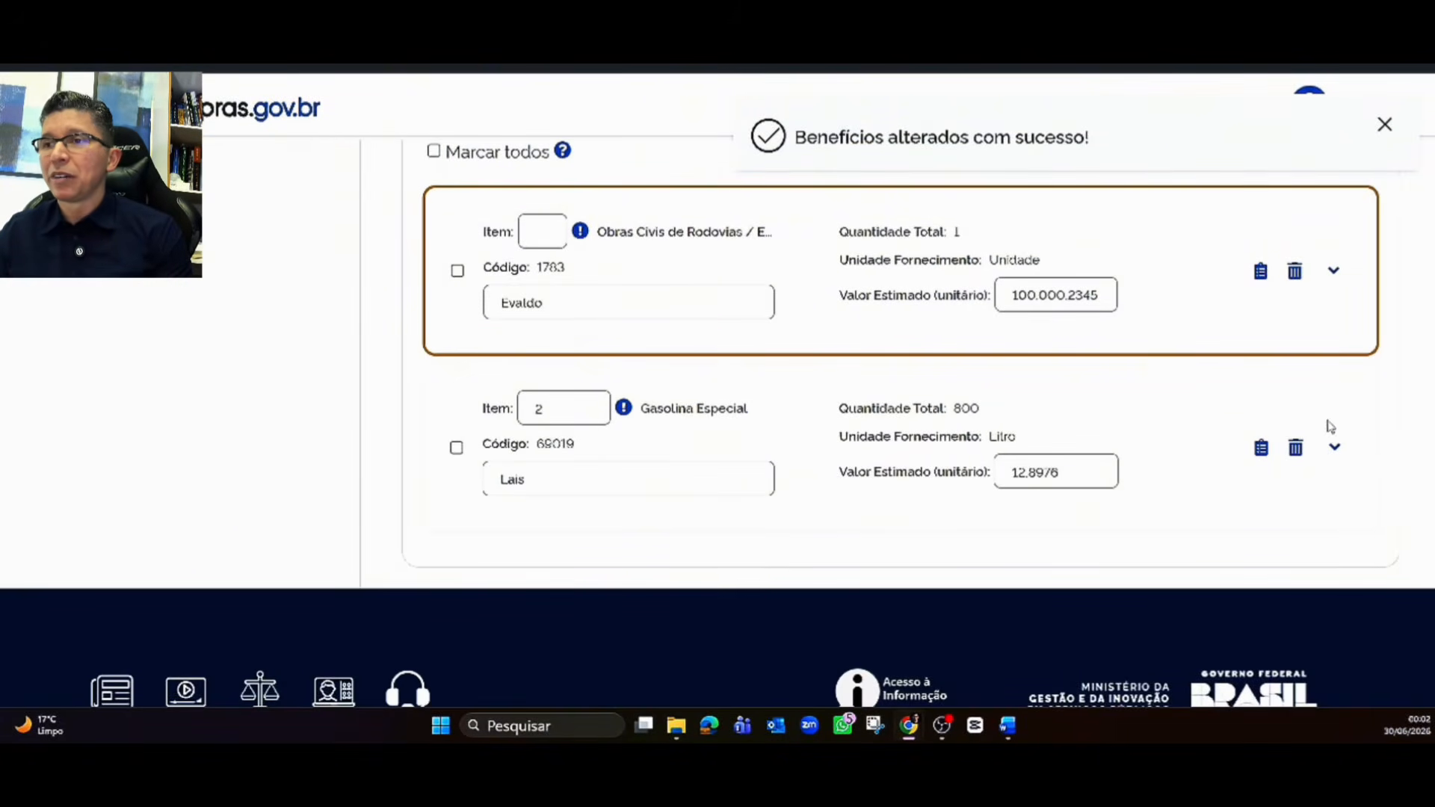
Step: Open the details of item 2 (Gasolina Especial) and set its Critério de Julgamento to Menor preço
click(1334, 446)
scroll(829, 342, down, 5)
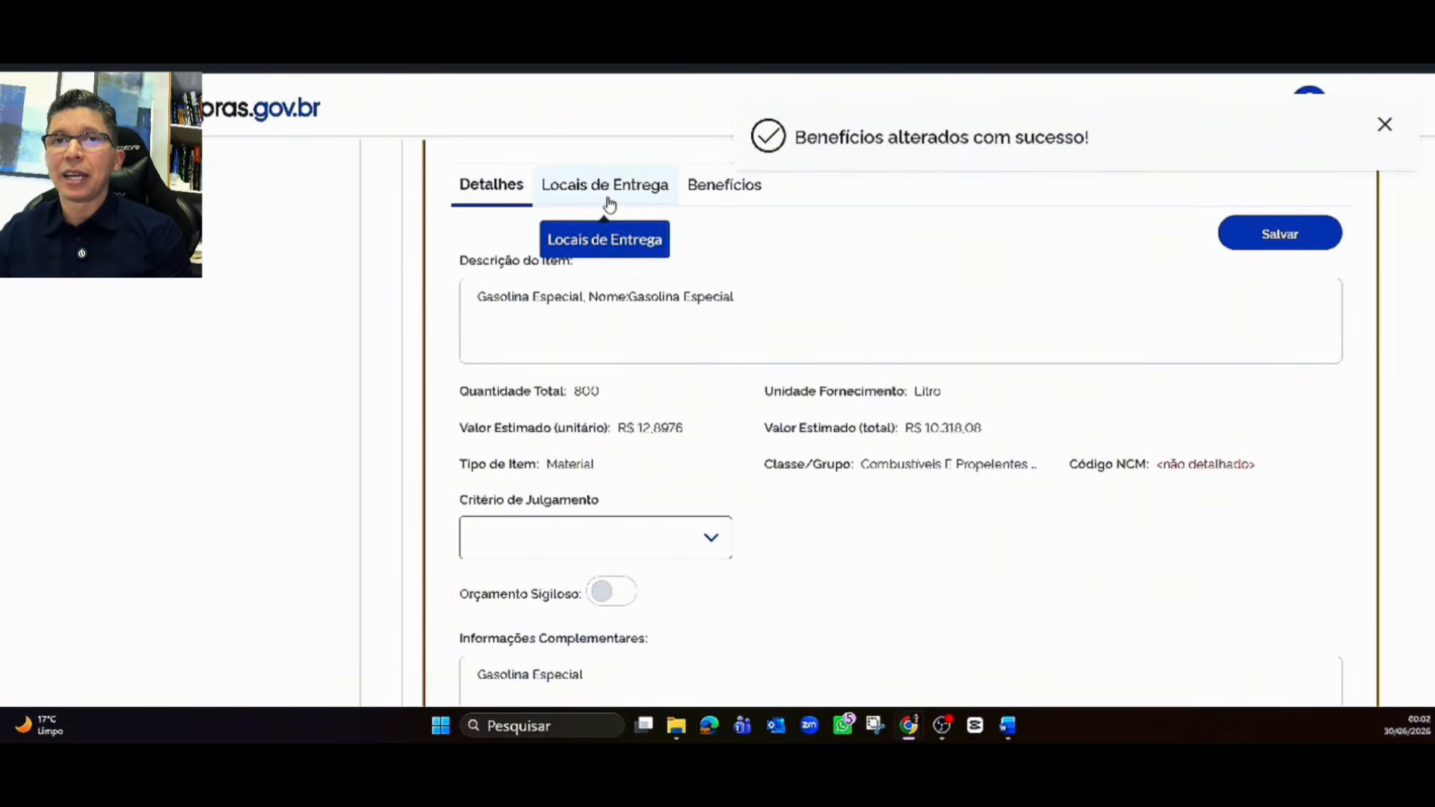
scroll(554, 345, down, 1)
click(637, 426)
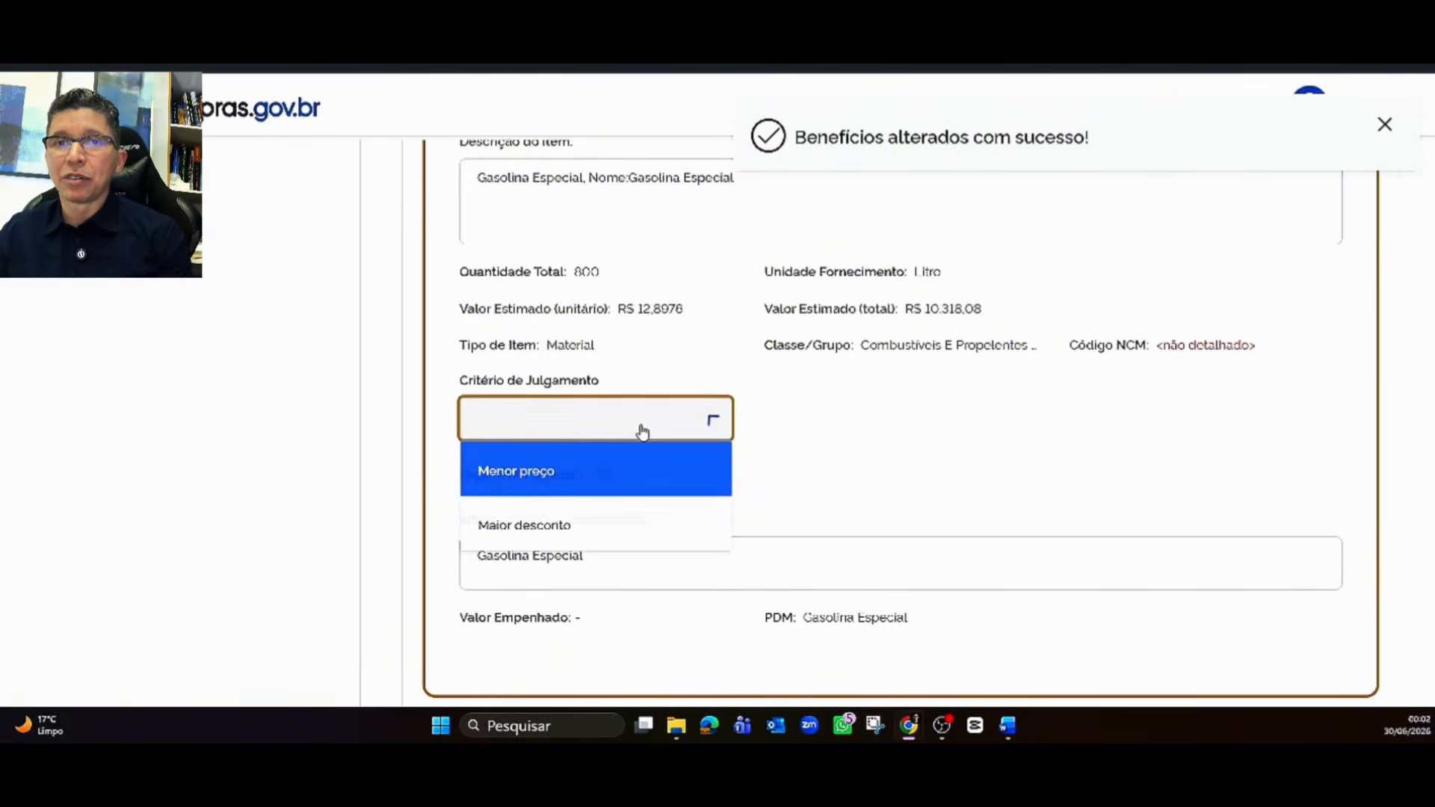
scroll(620, 404, down, 2)
click(572, 349)
Step: Set item 2's Tipo de Variação to Monetário and the minimum interval between bids to R$ 1,0000, and save the item
click(860, 295)
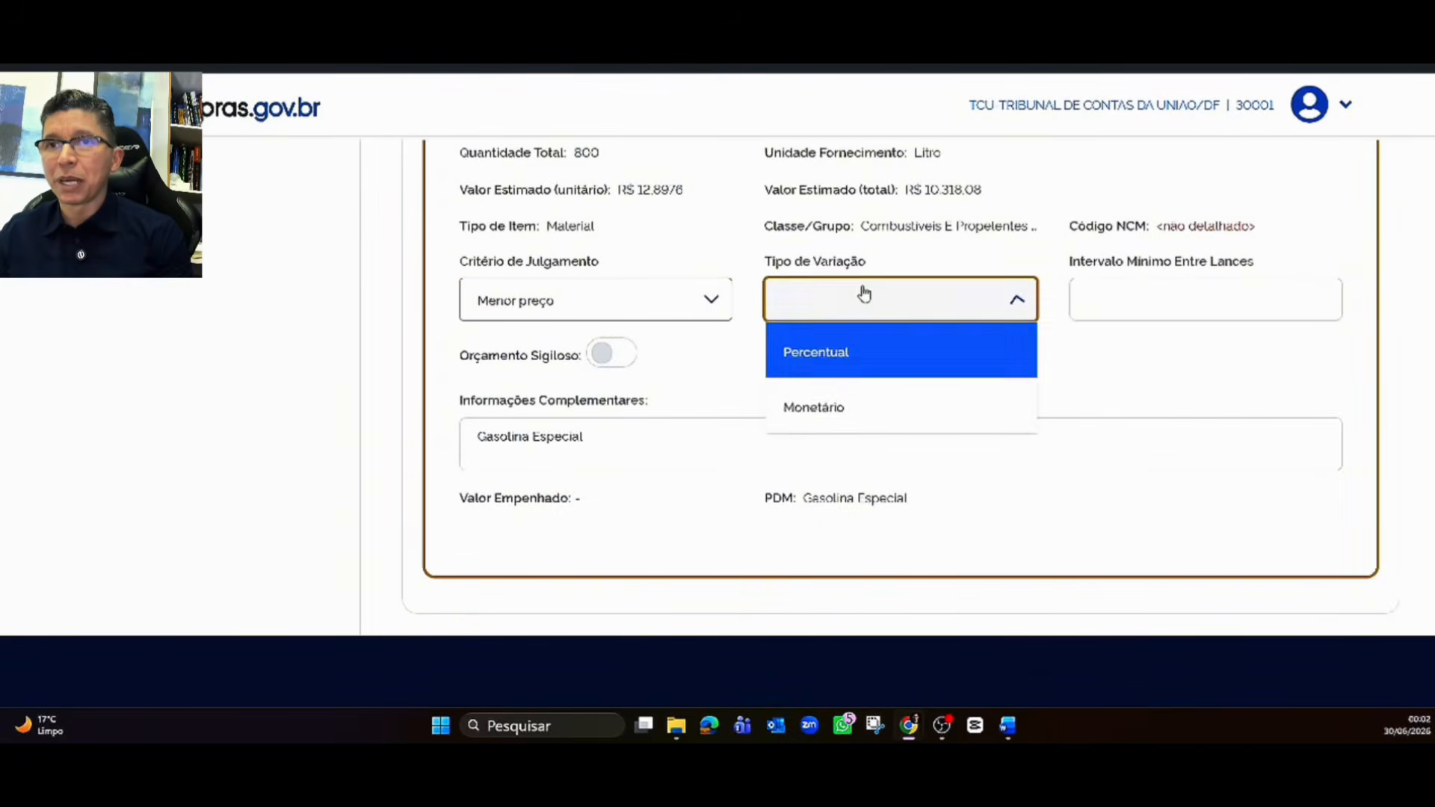
click(849, 407)
click(1093, 303)
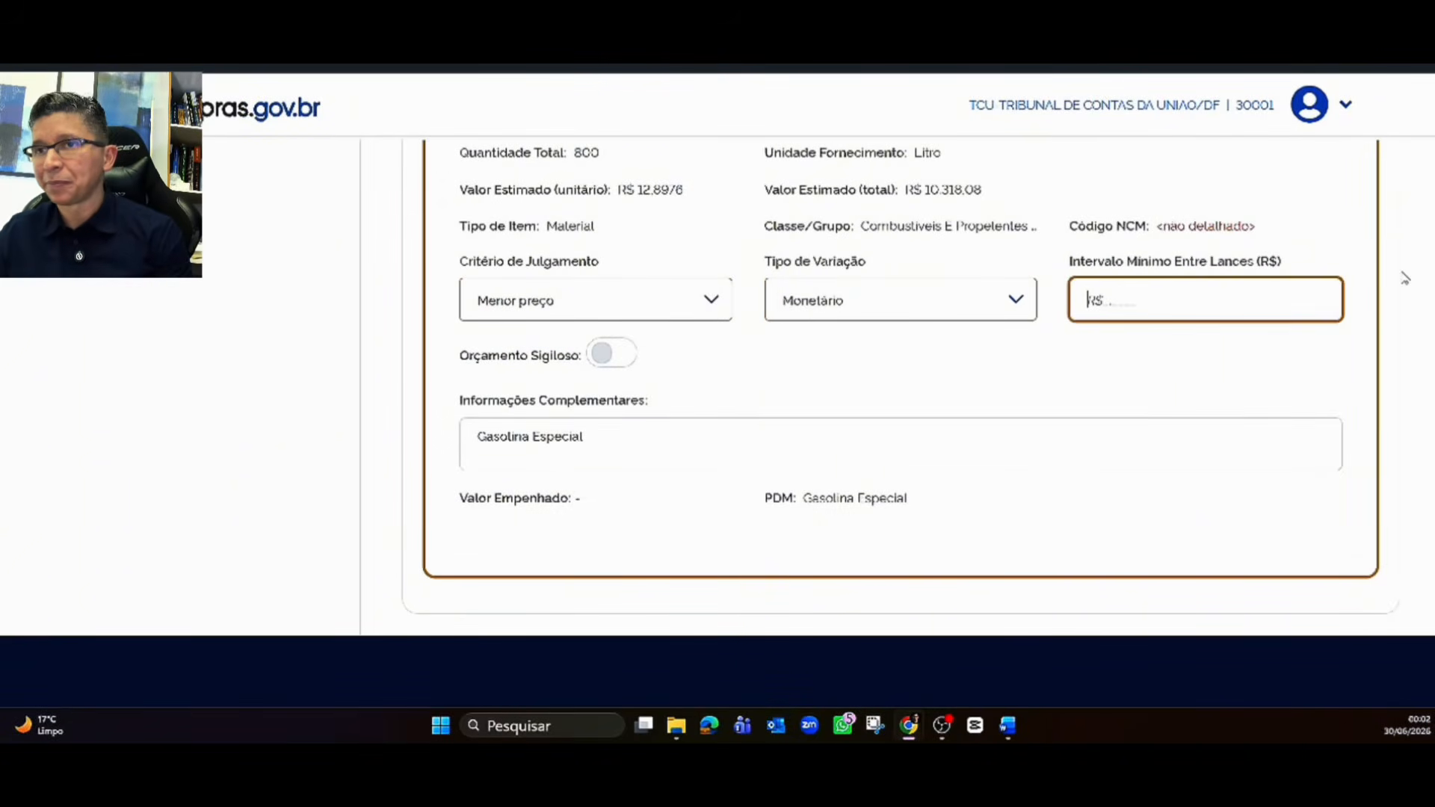
text(100000)
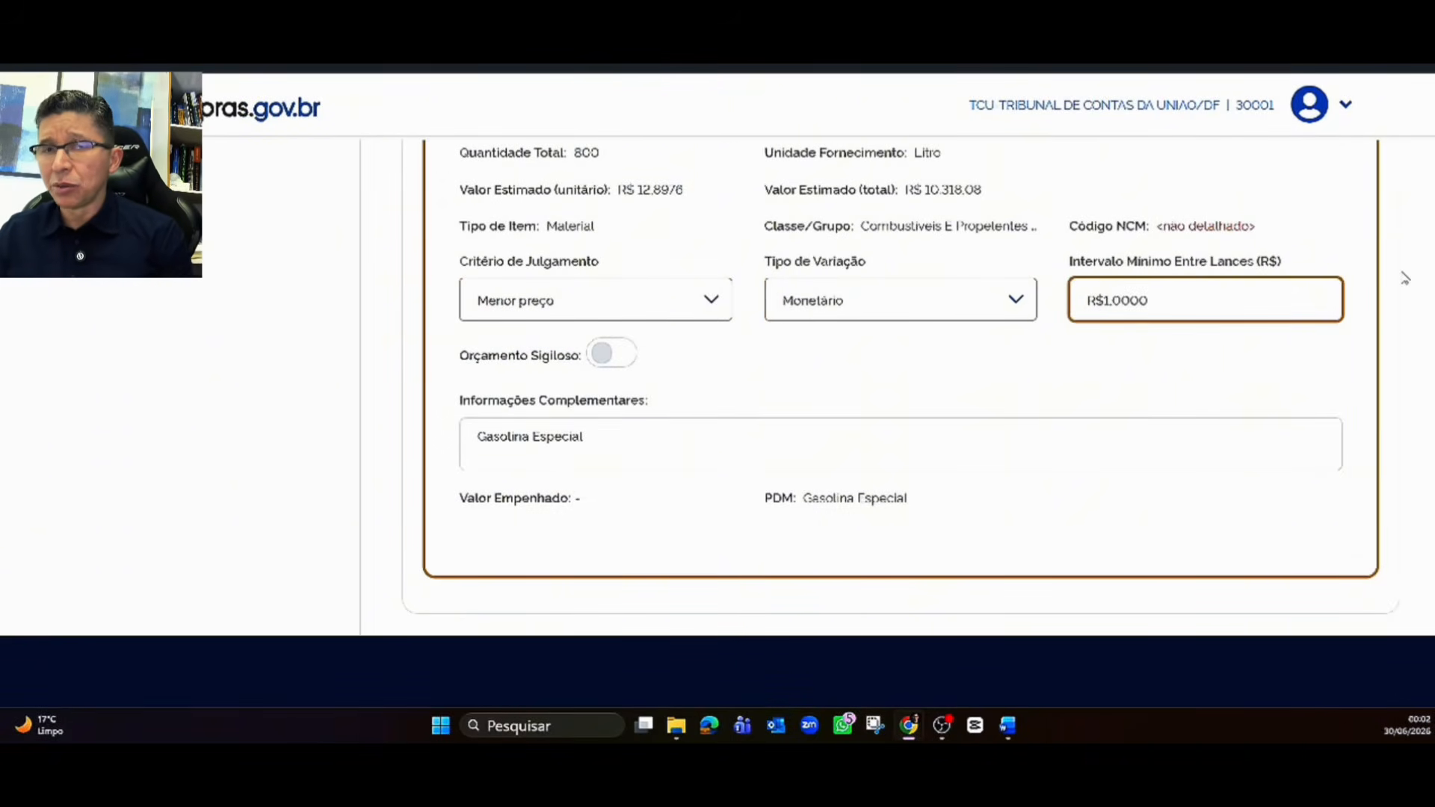
scroll(1231, 279, down, 2)
scroll(1006, 252, up, 3)
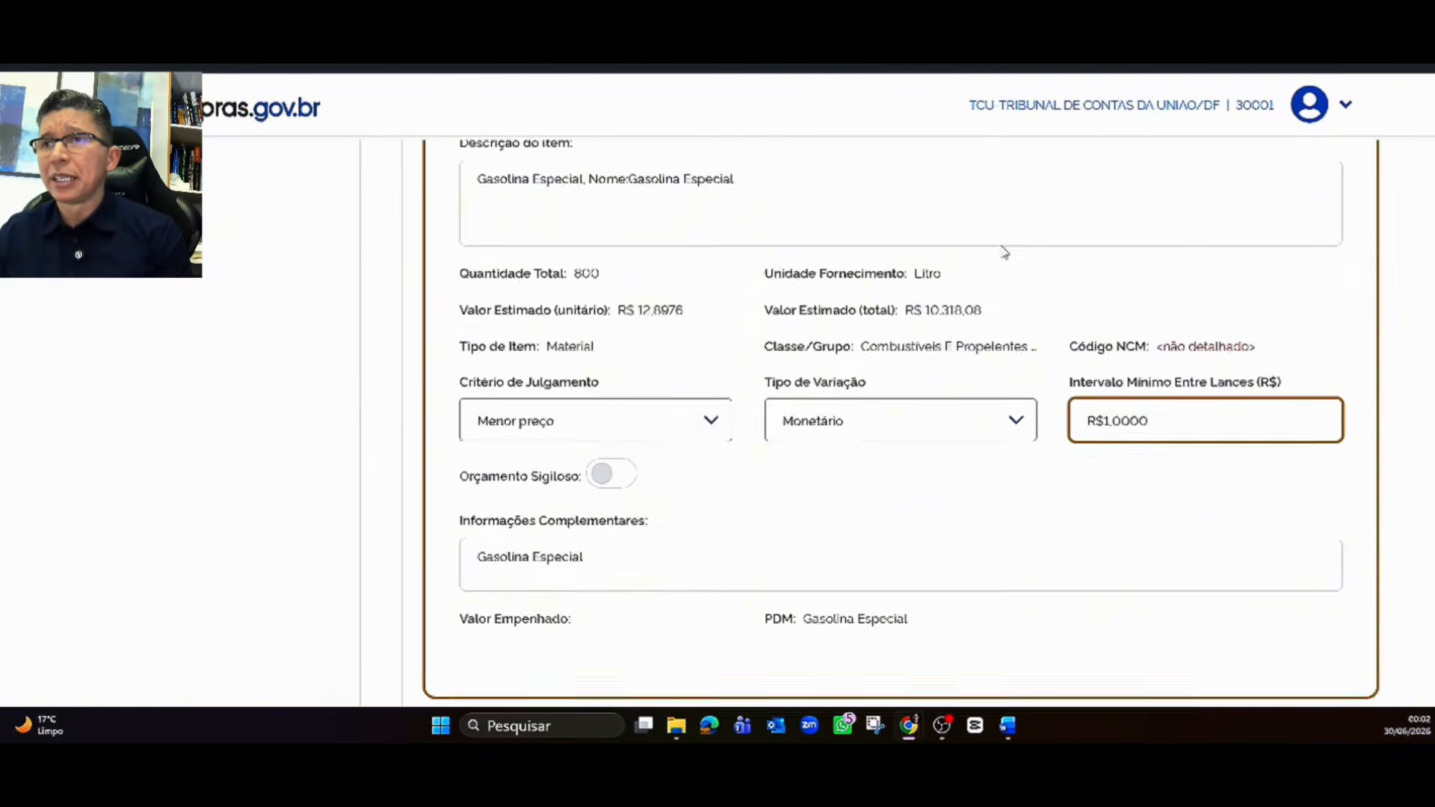
scroll(1005, 253, up, 3)
click(1280, 353)
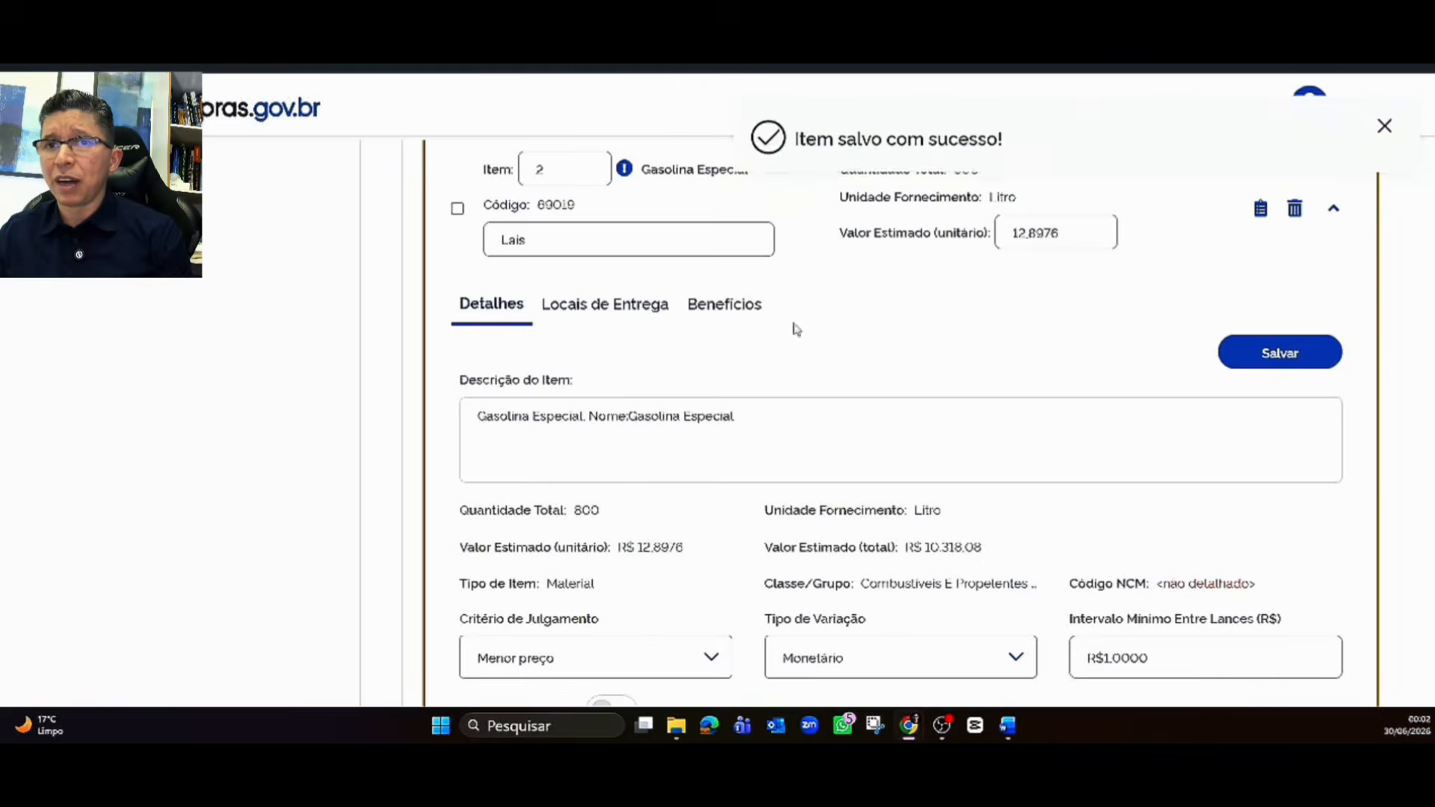
Step: In item 2's Benefícios, set the ME/EPP non-use justification to "LC 123/2006 (contratação com valor superior a R$ 80.000,00)"
click(736, 299)
scroll(750, 333, down, 2)
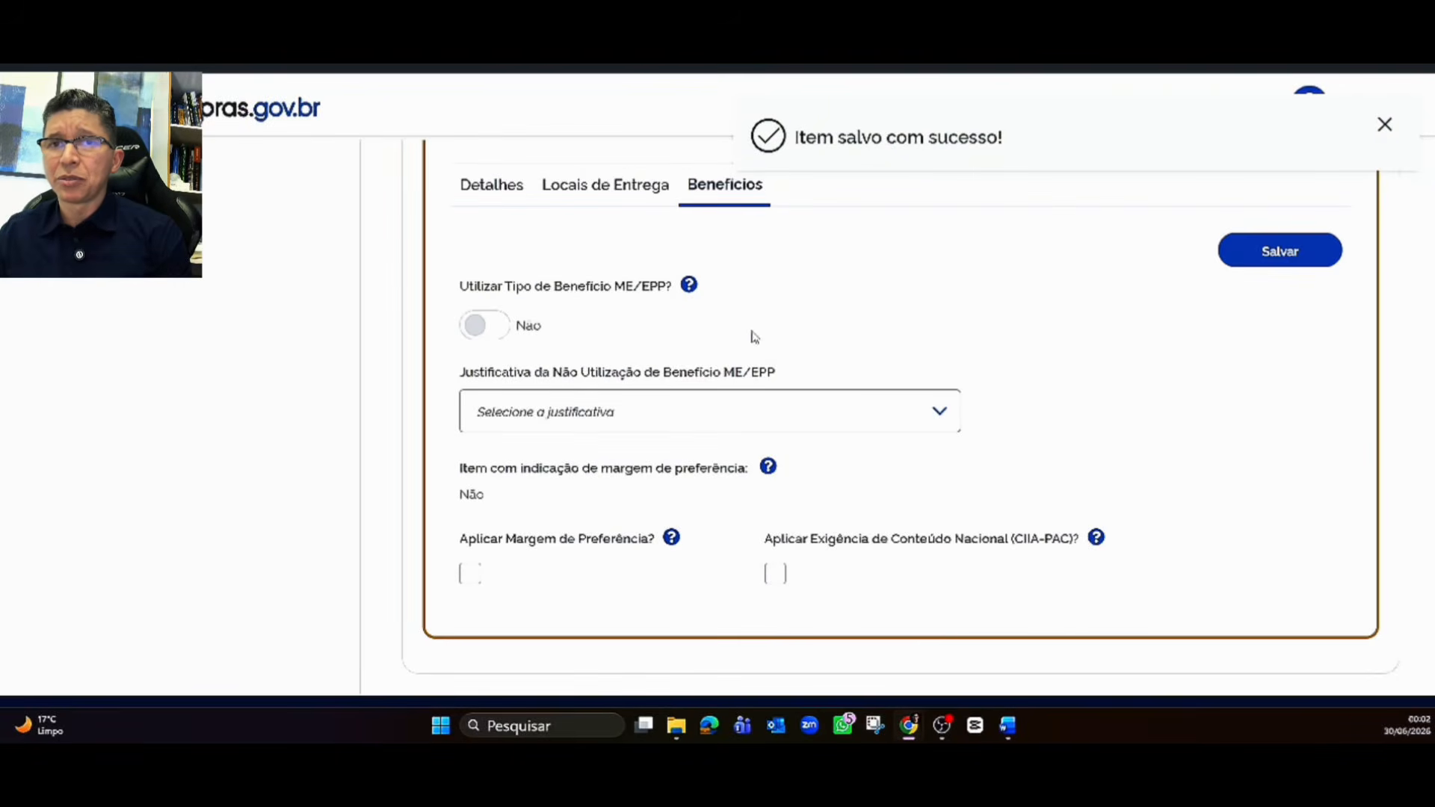
scroll(630, 303, down, 2)
click(629, 303)
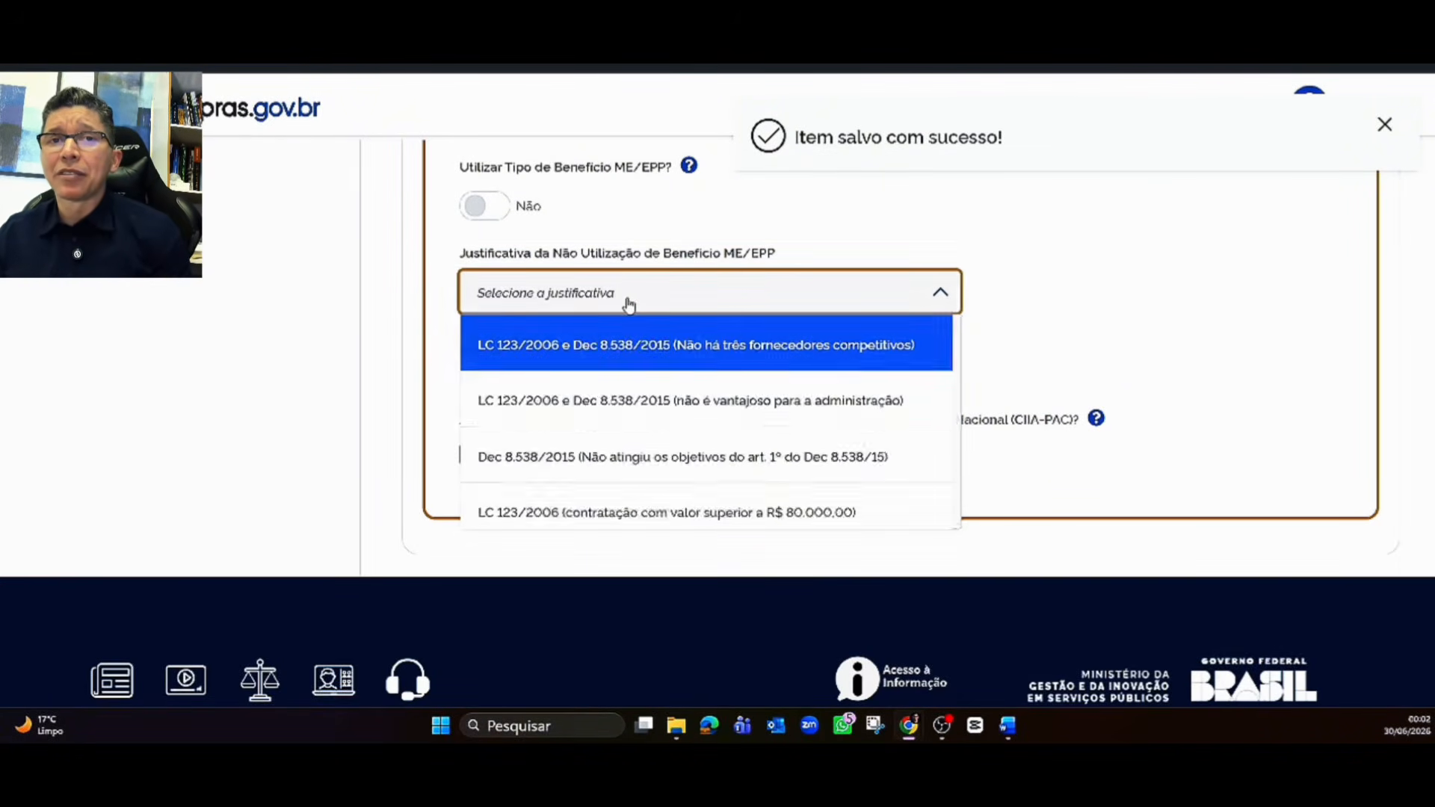
click(523, 513)
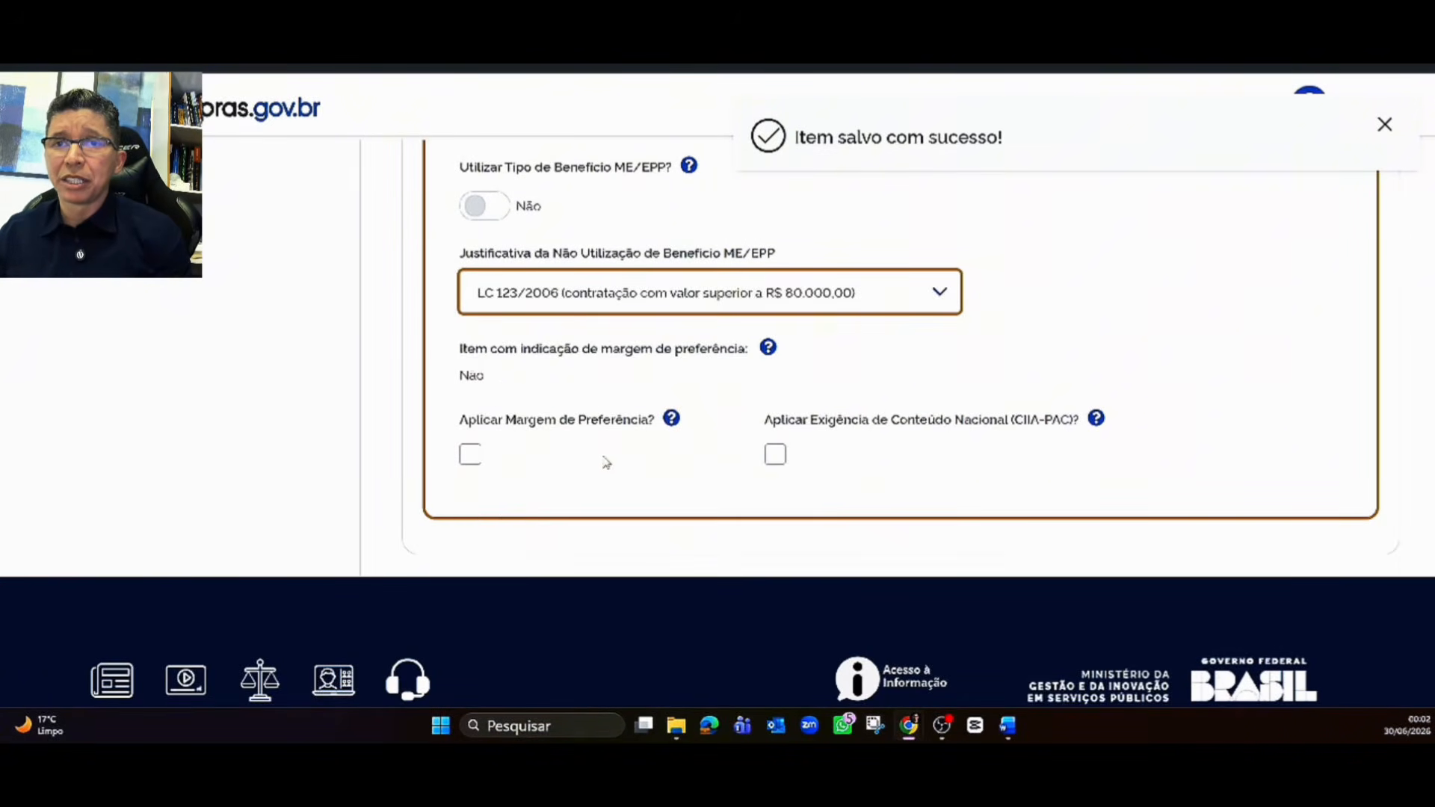
Step: Save item 2's benefit settings and collapse the item
scroll(890, 327, down, 1)
scroll(984, 296, up, 3)
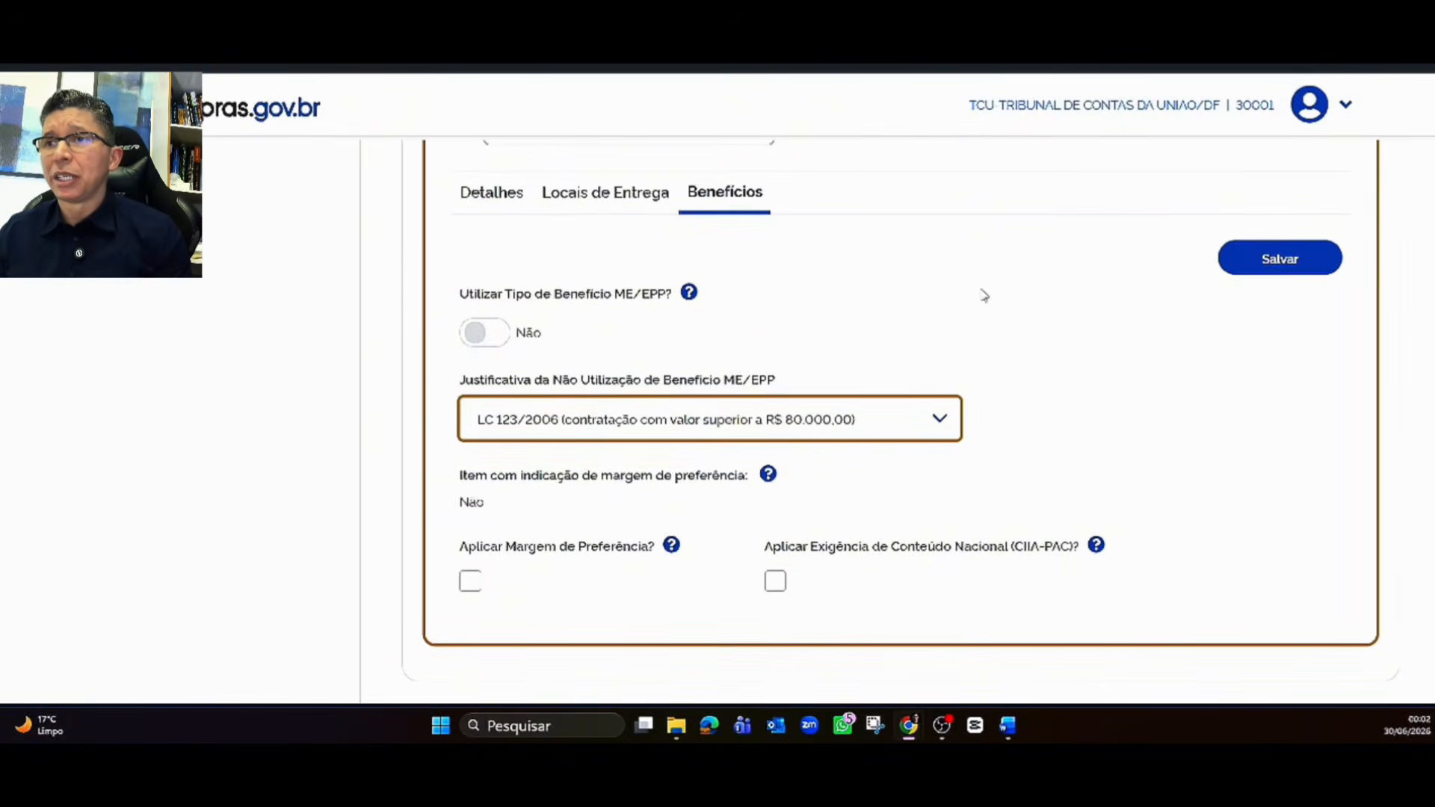
click(1281, 256)
scroll(1285, 259, up, 3)
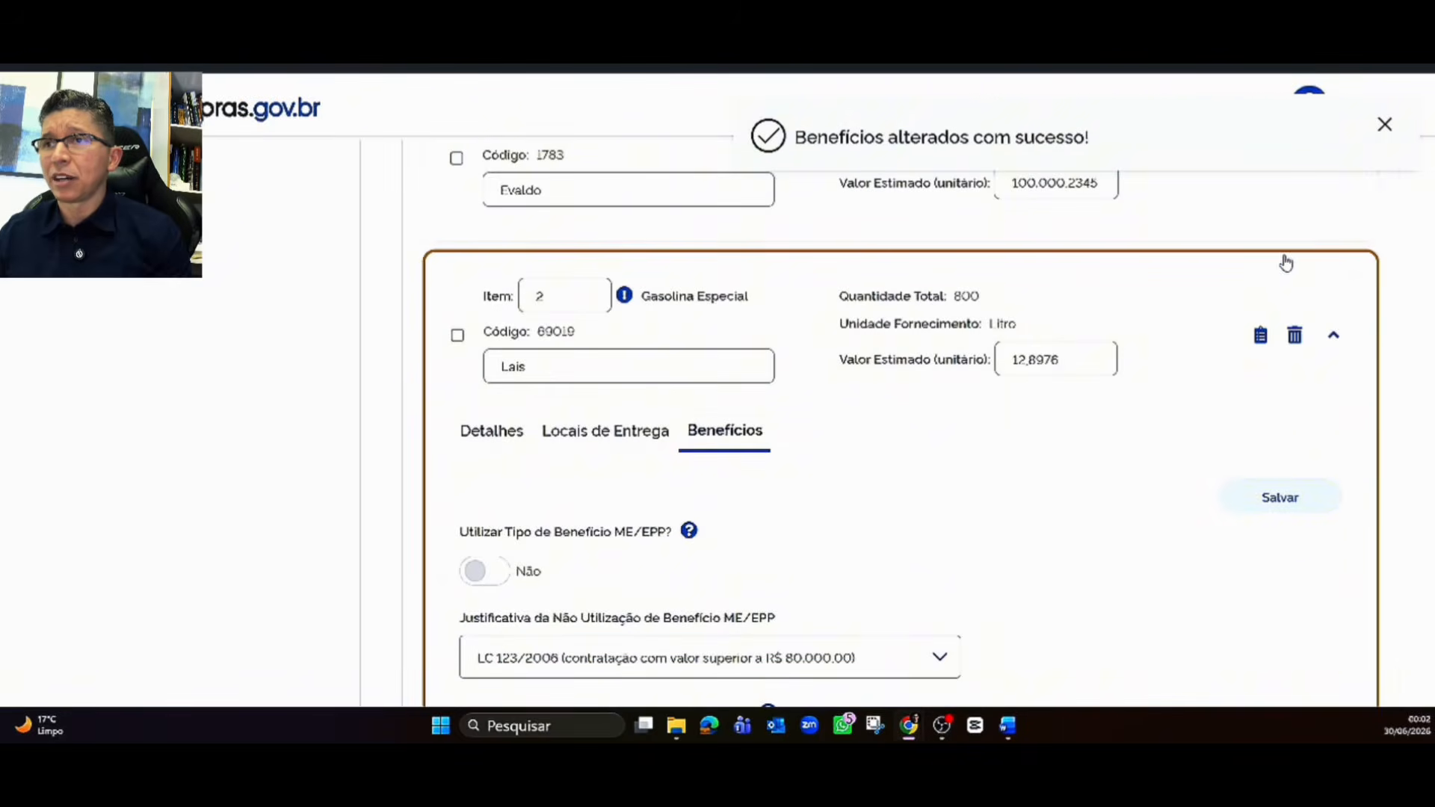
click(1335, 329)
scroll(1121, 338, up, 3)
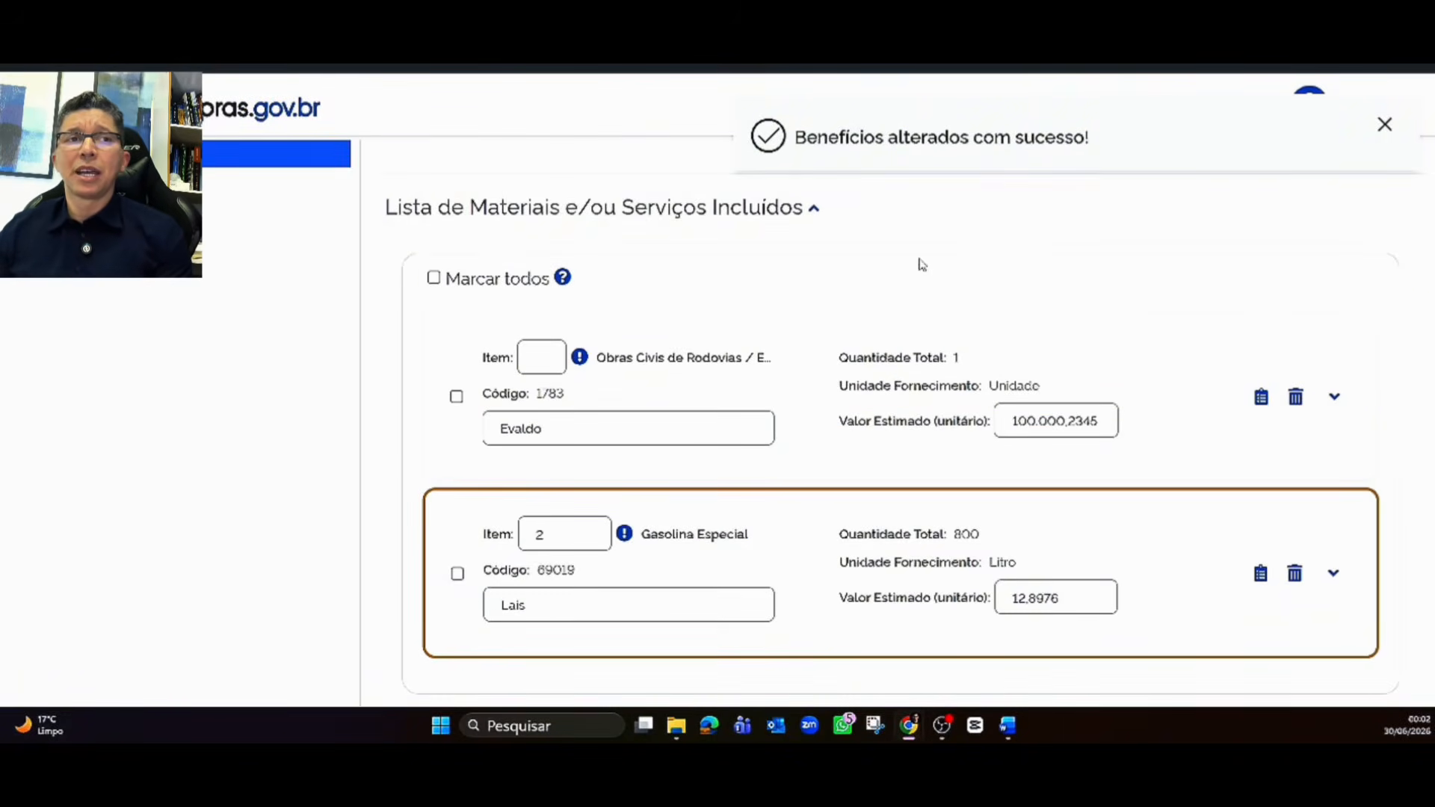
Step: Go to the contratação's Anexos section and review its areas for linked artifacts and attached files
scroll(921, 264, up, 2)
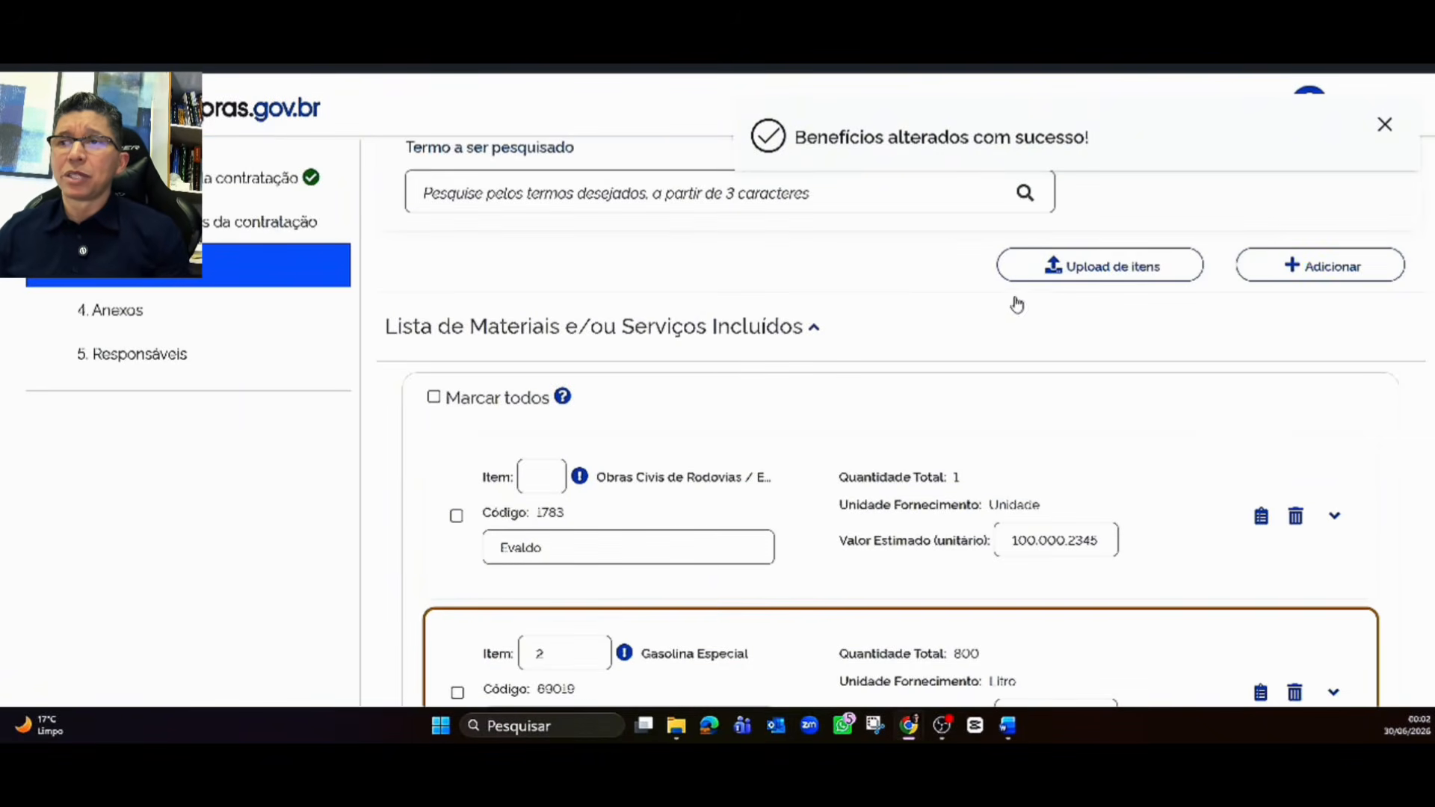
scroll(1017, 303, up, 2)
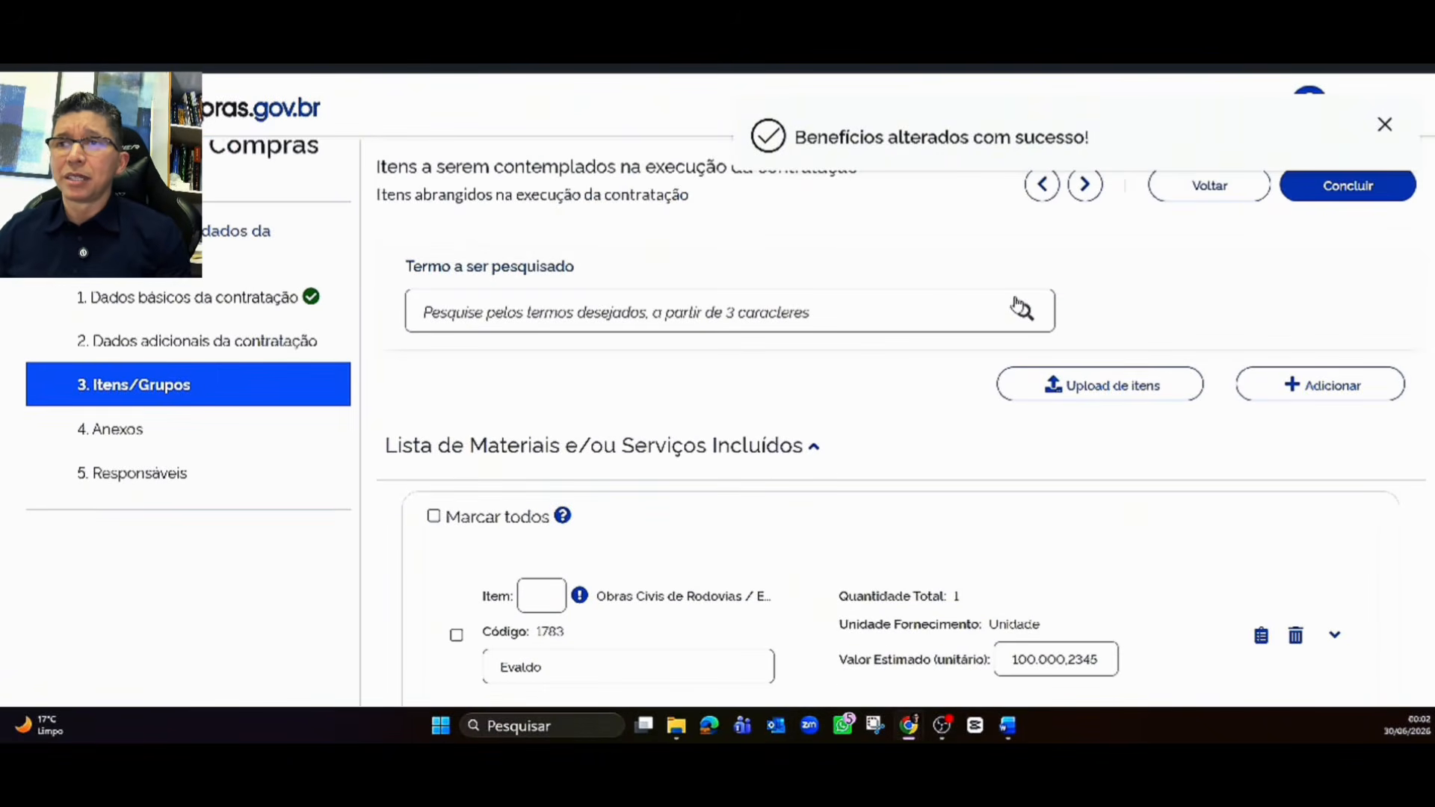
click(131, 440)
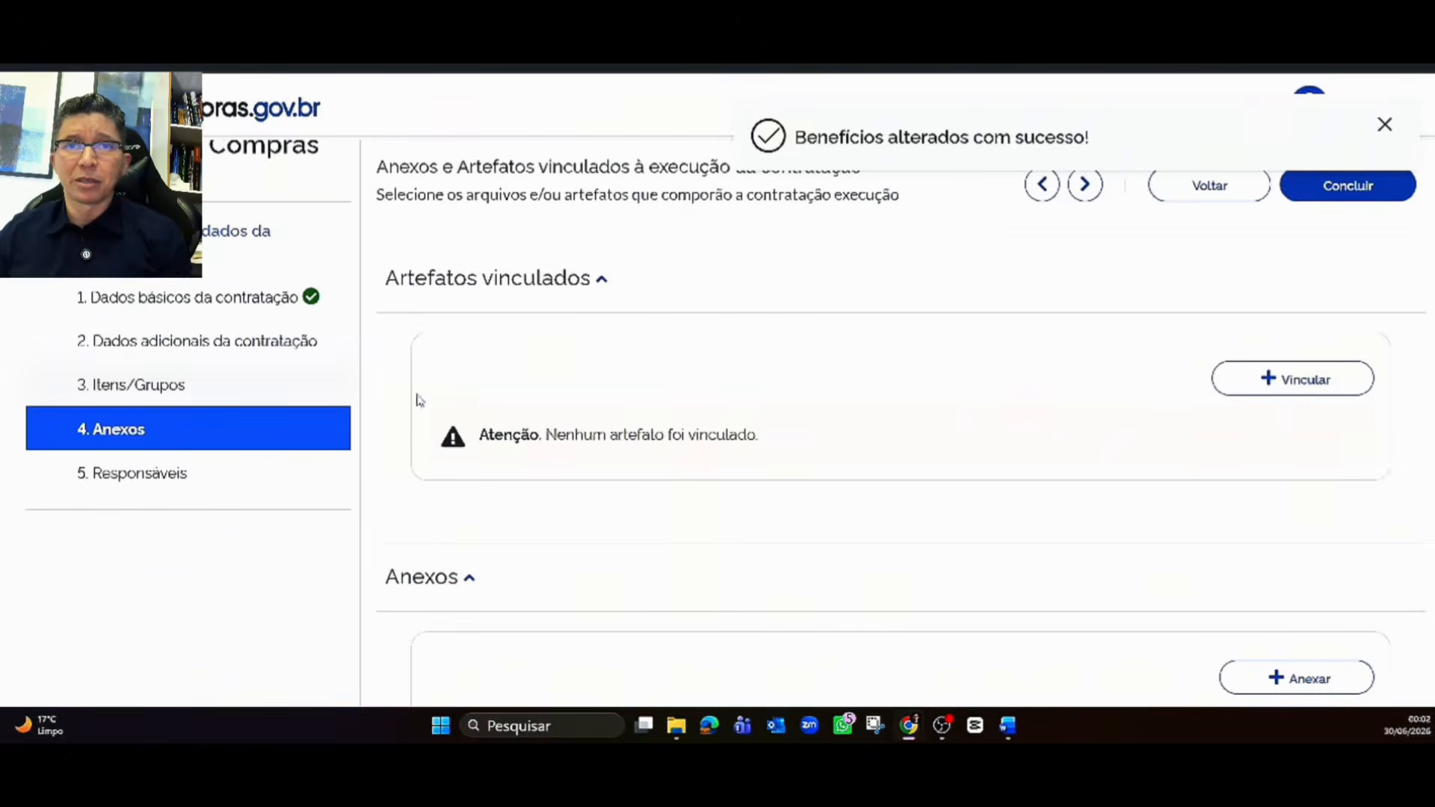
scroll(468, 393, down, 1)
scroll(467, 394, down, 1)
scroll(465, 394, up, 2)
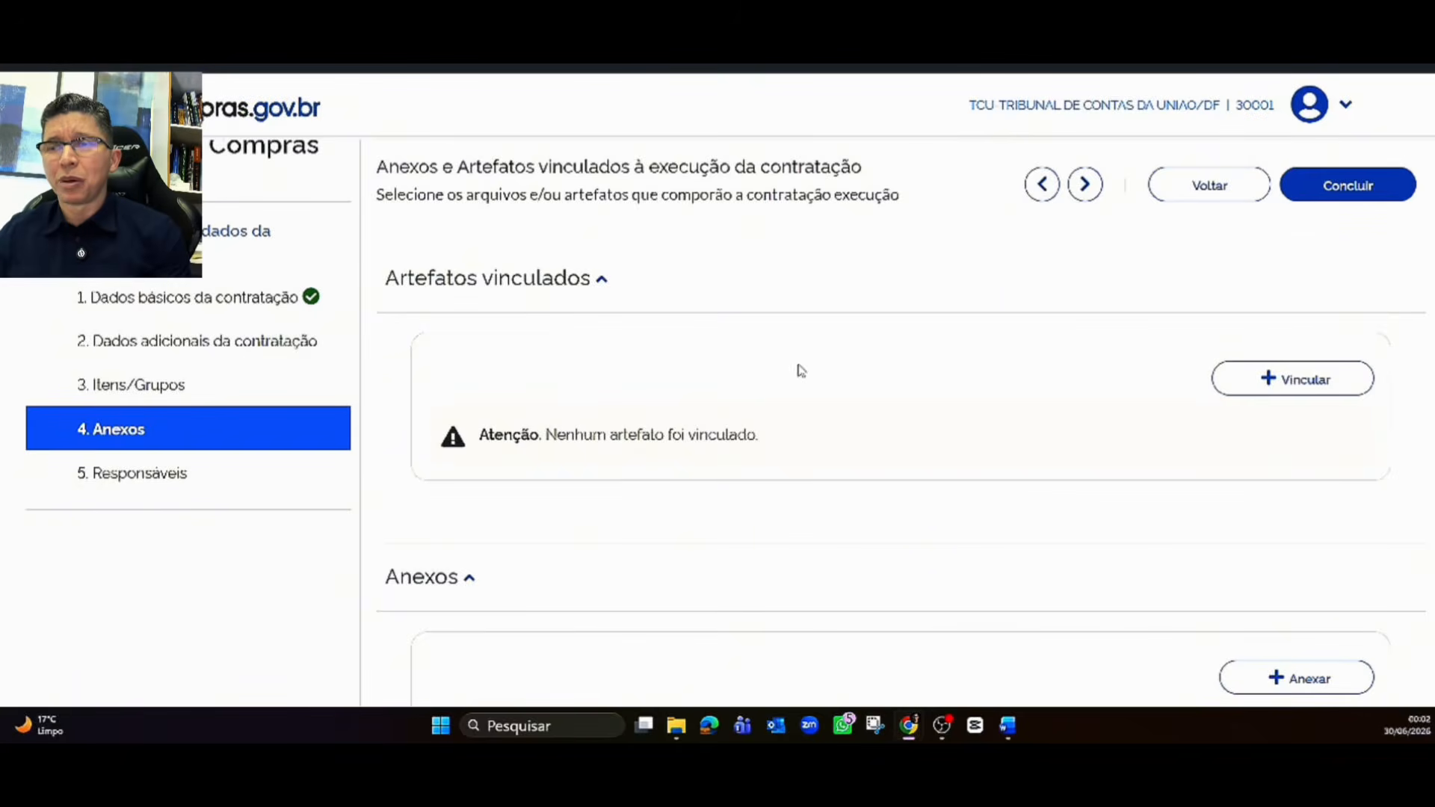
scroll(669, 350, down, 5)
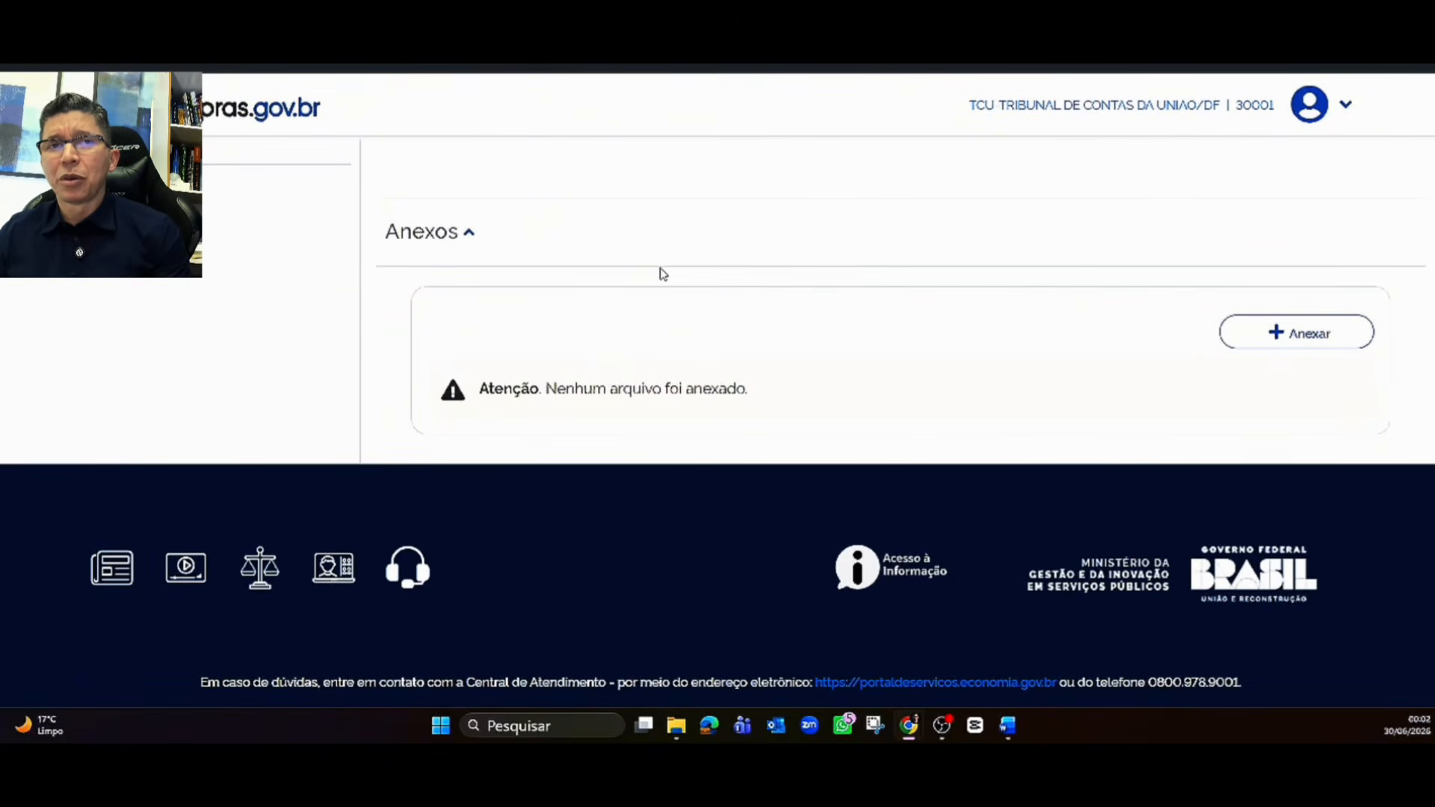
Step: Attach the "LISTA DE PROMPTS" document to the contratação with the artifact type Edital
click(1310, 334)
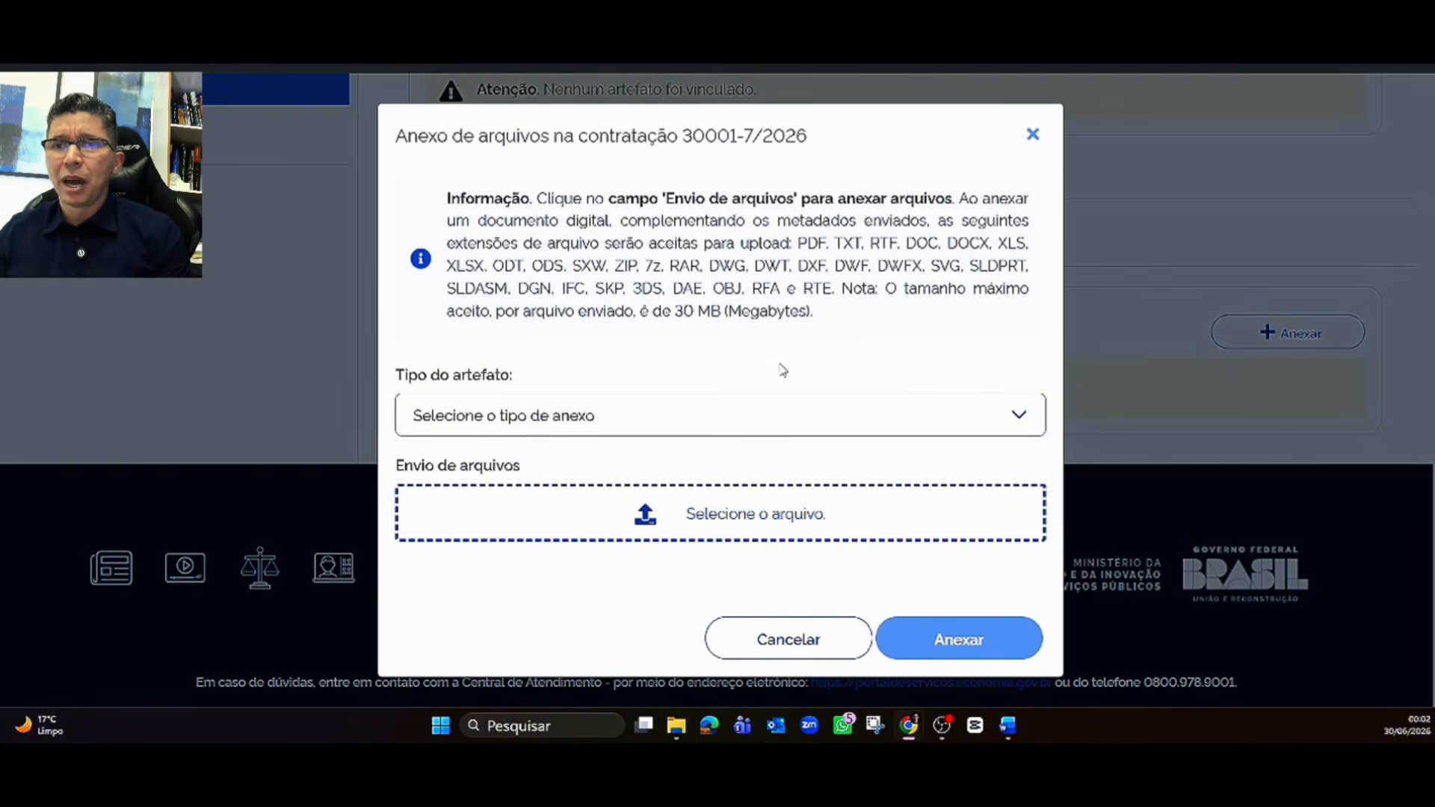
click(785, 411)
scroll(648, 285, down, 3)
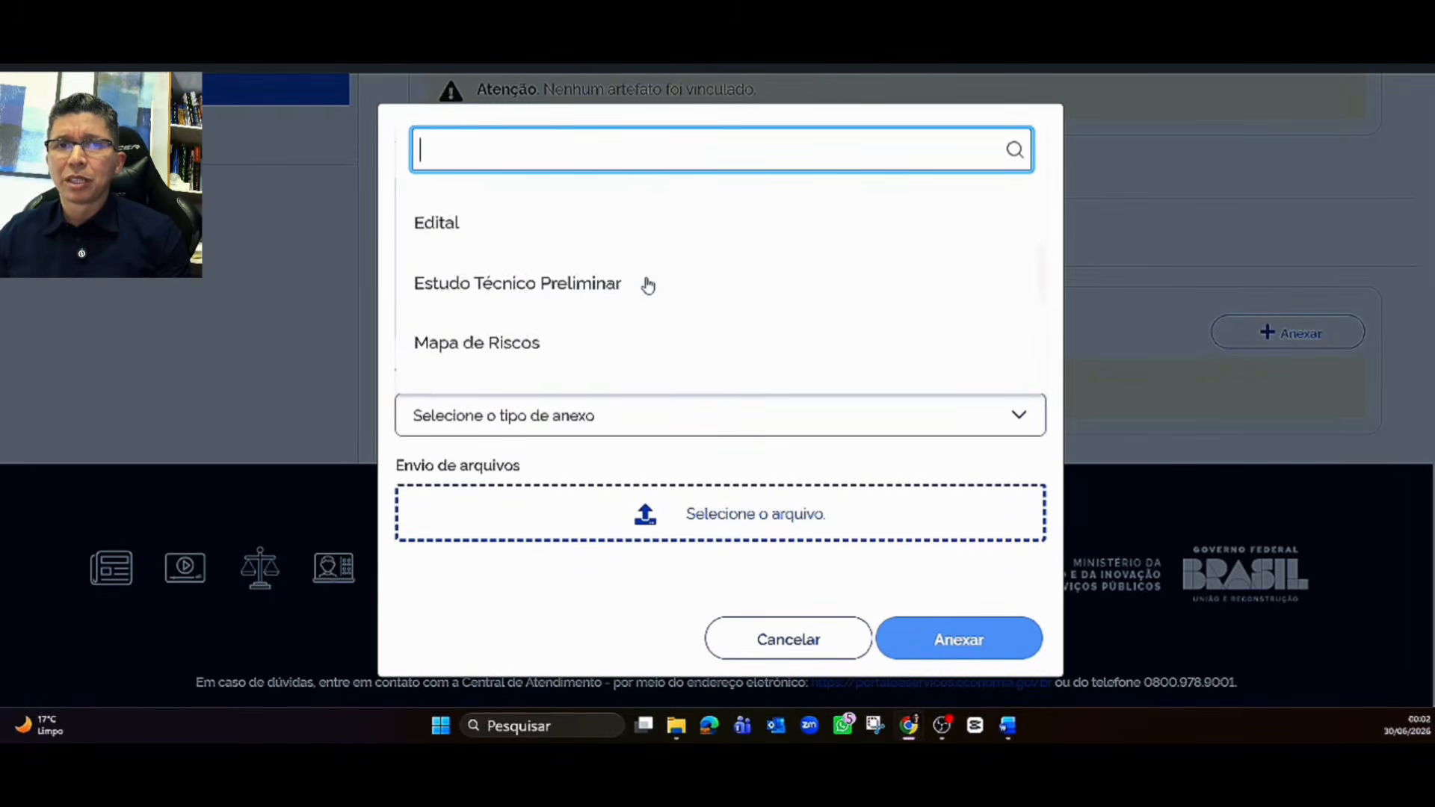
click(525, 220)
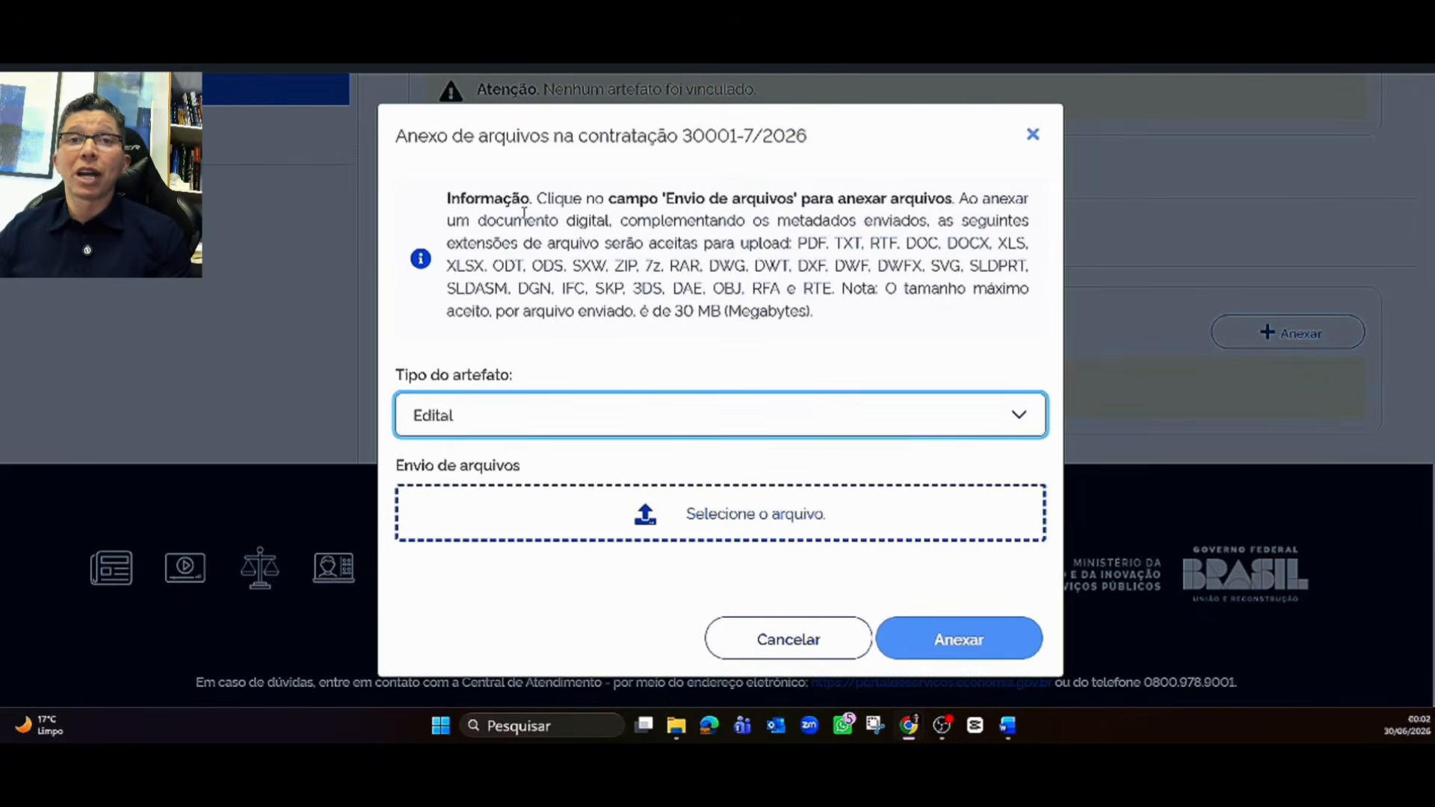
click(925, 500)
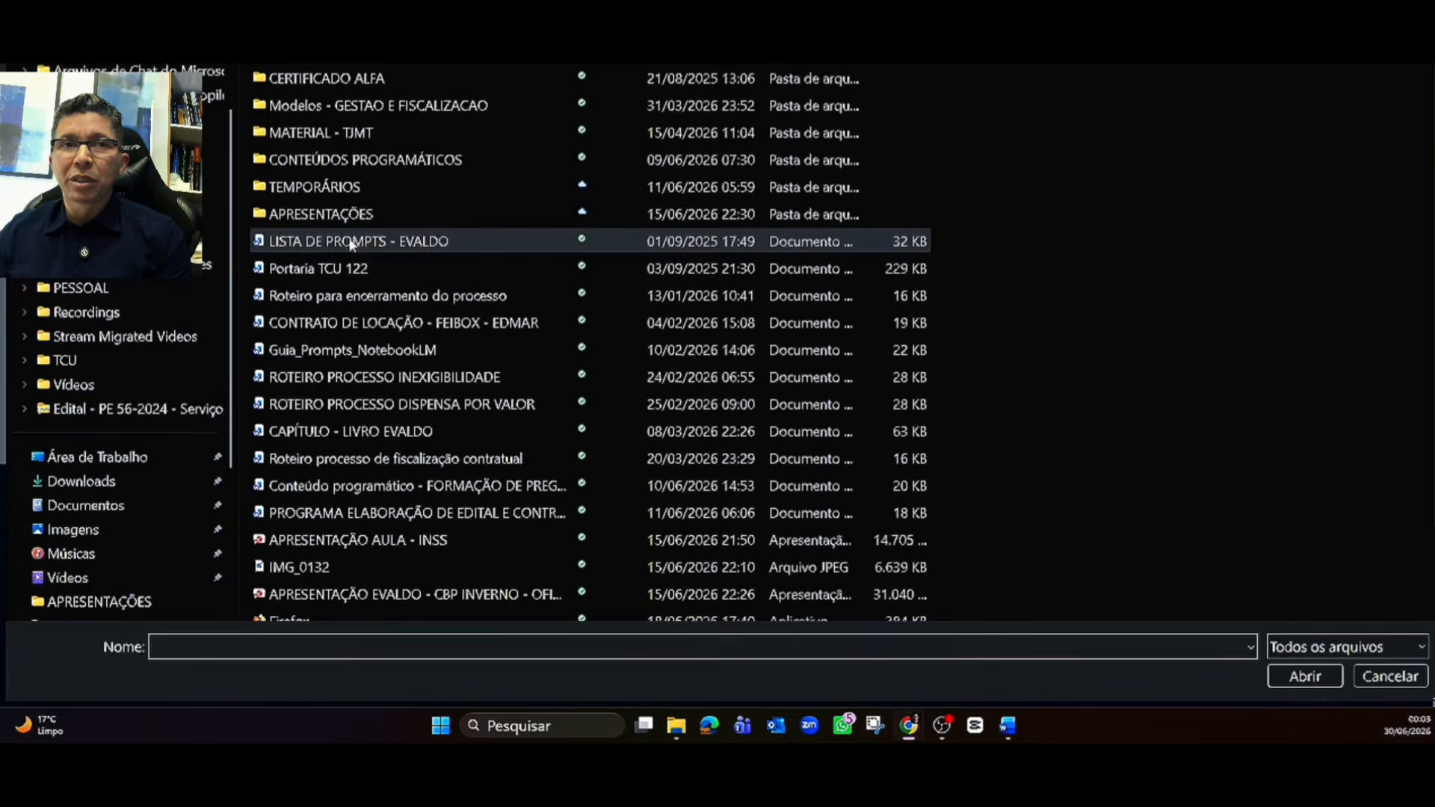
double_click(342, 241)
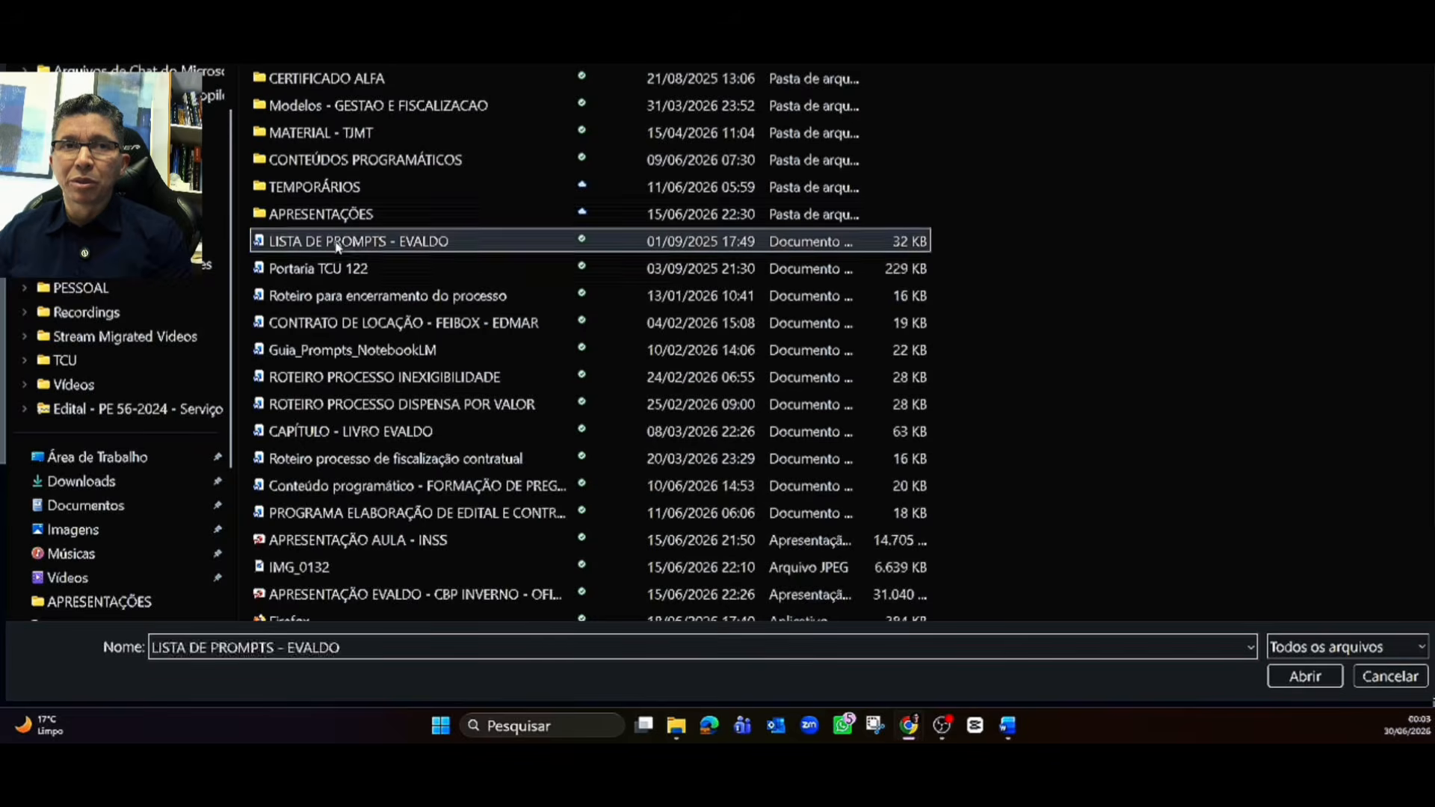
scroll(844, 479, down, 1)
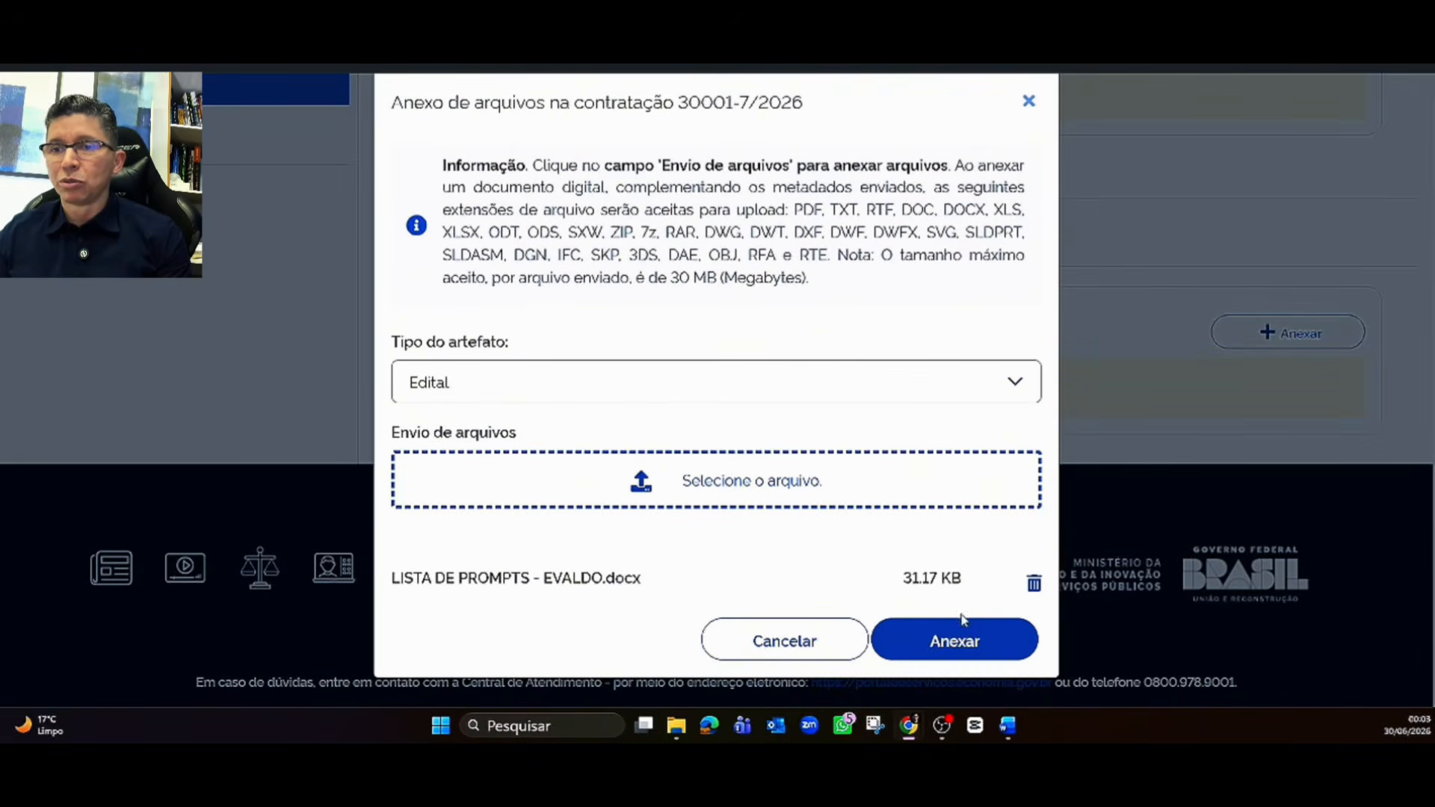
click(965, 645)
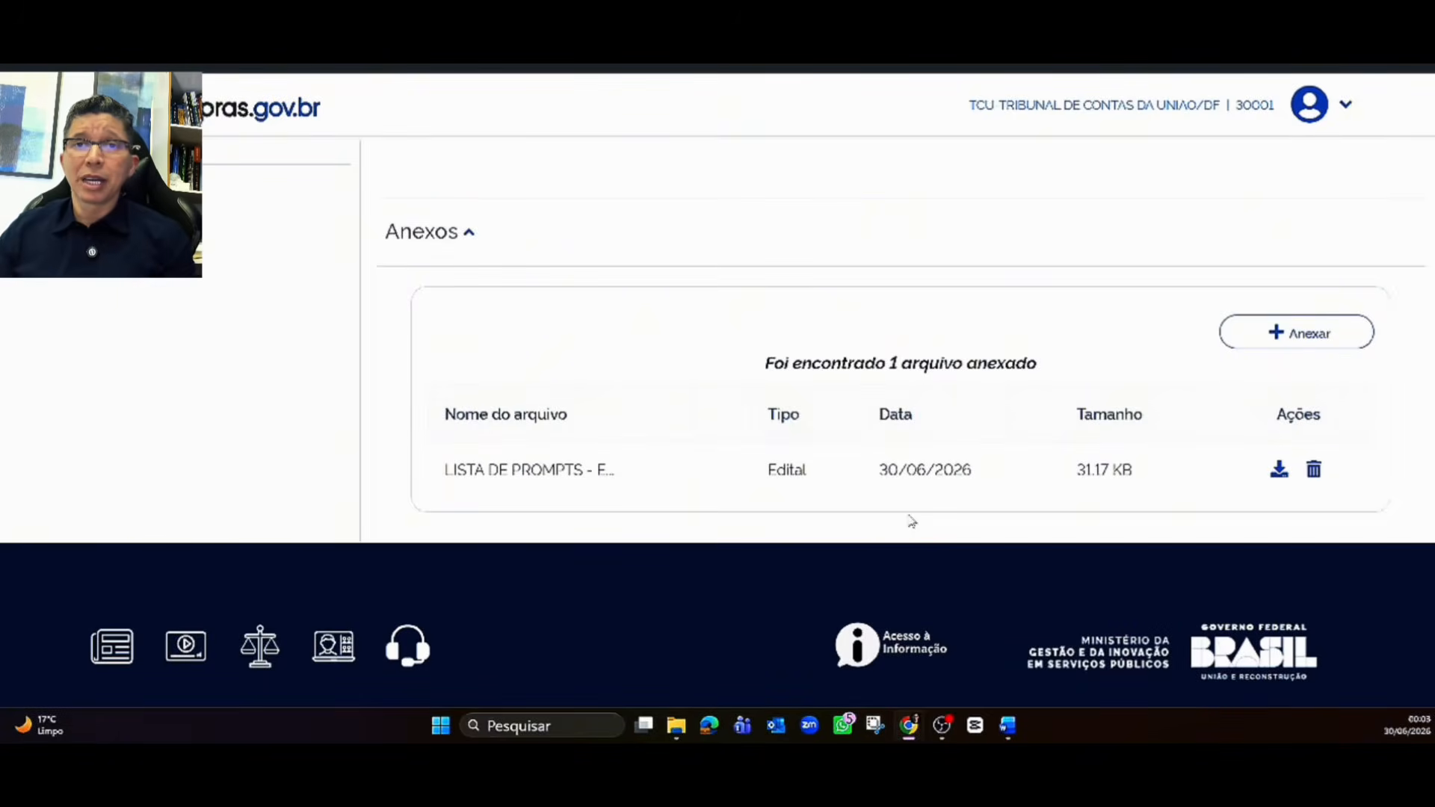
Step: Go to the contratação's Responsáveis section
scroll(852, 235, down, 1)
scroll(852, 232, up, 3)
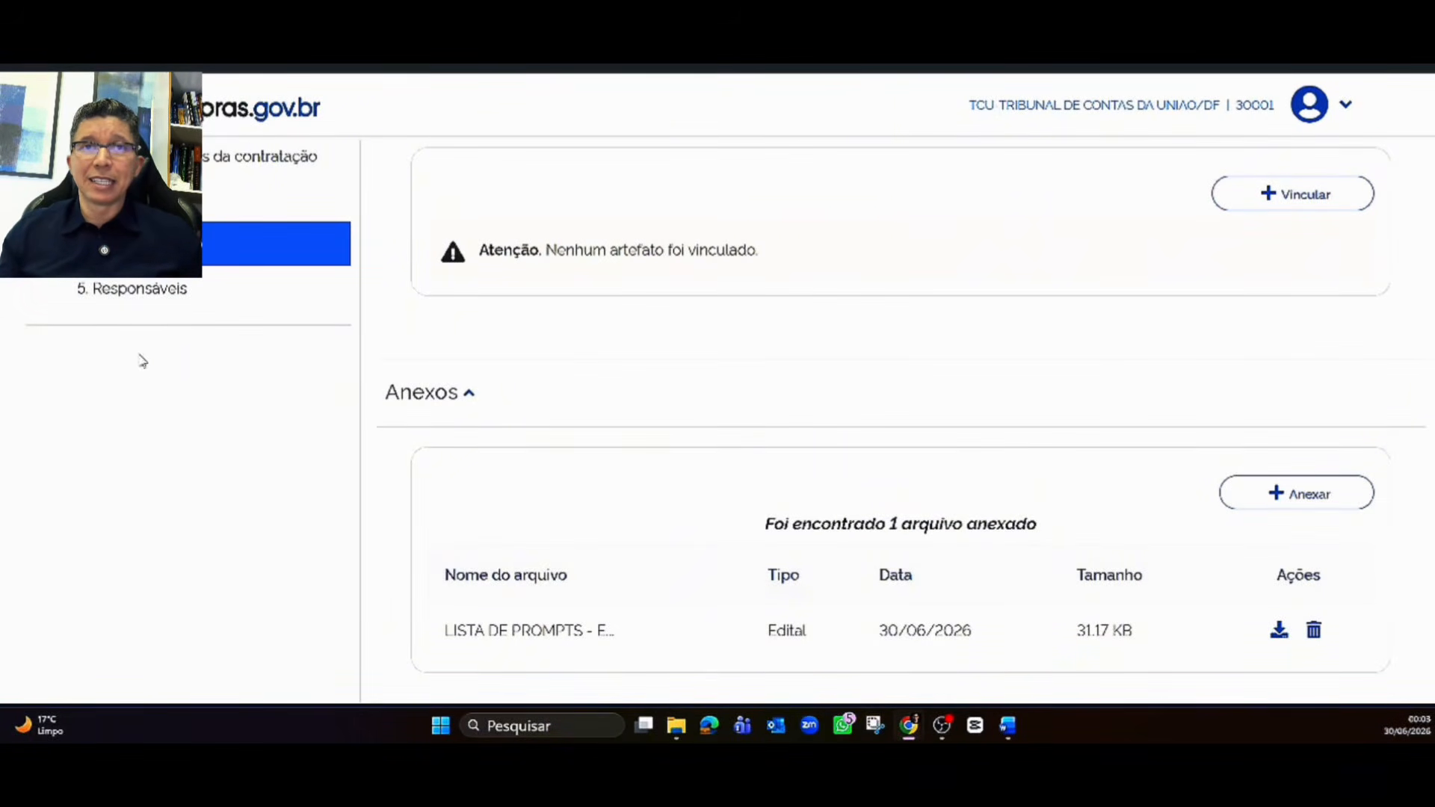
scroll(168, 378, up, 2)
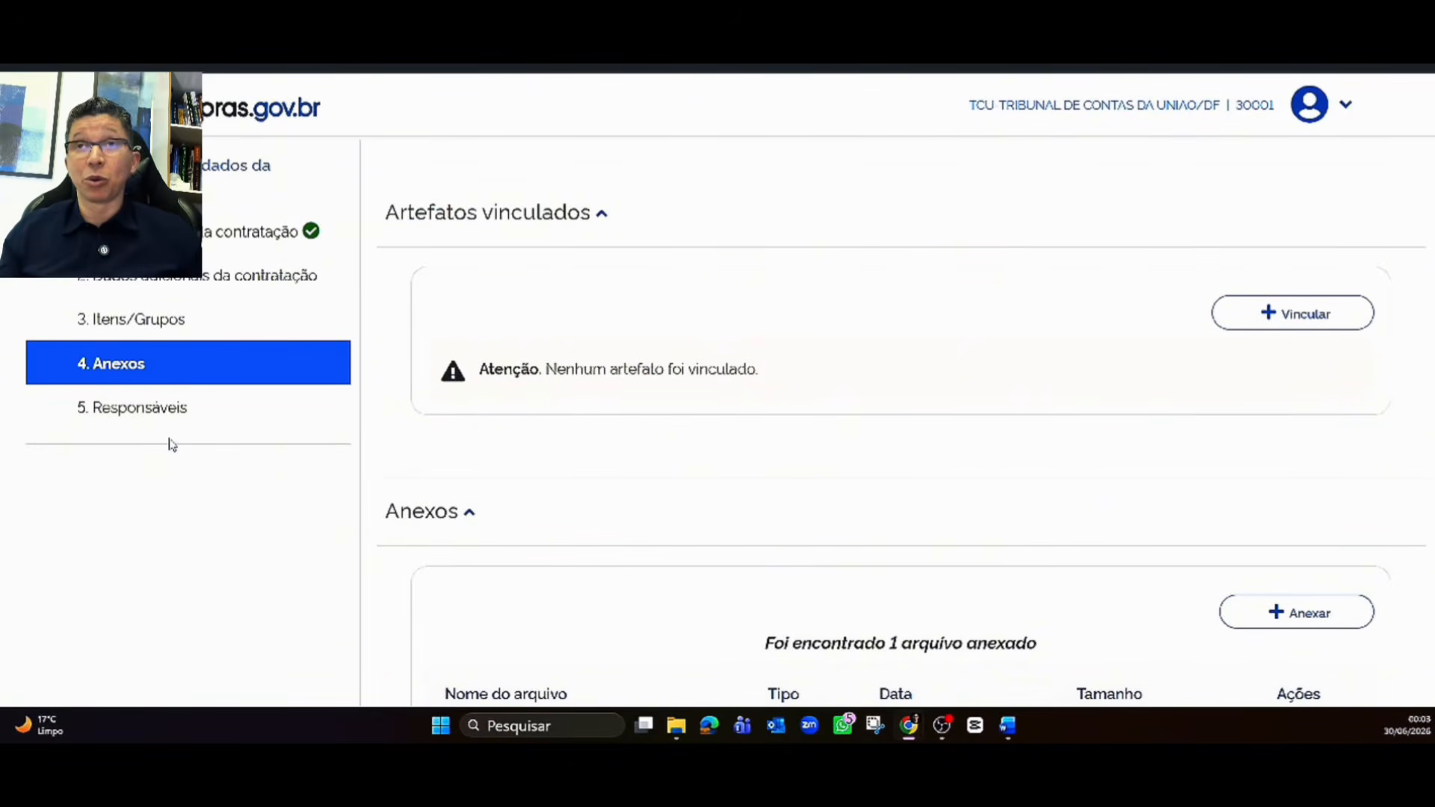
click(153, 421)
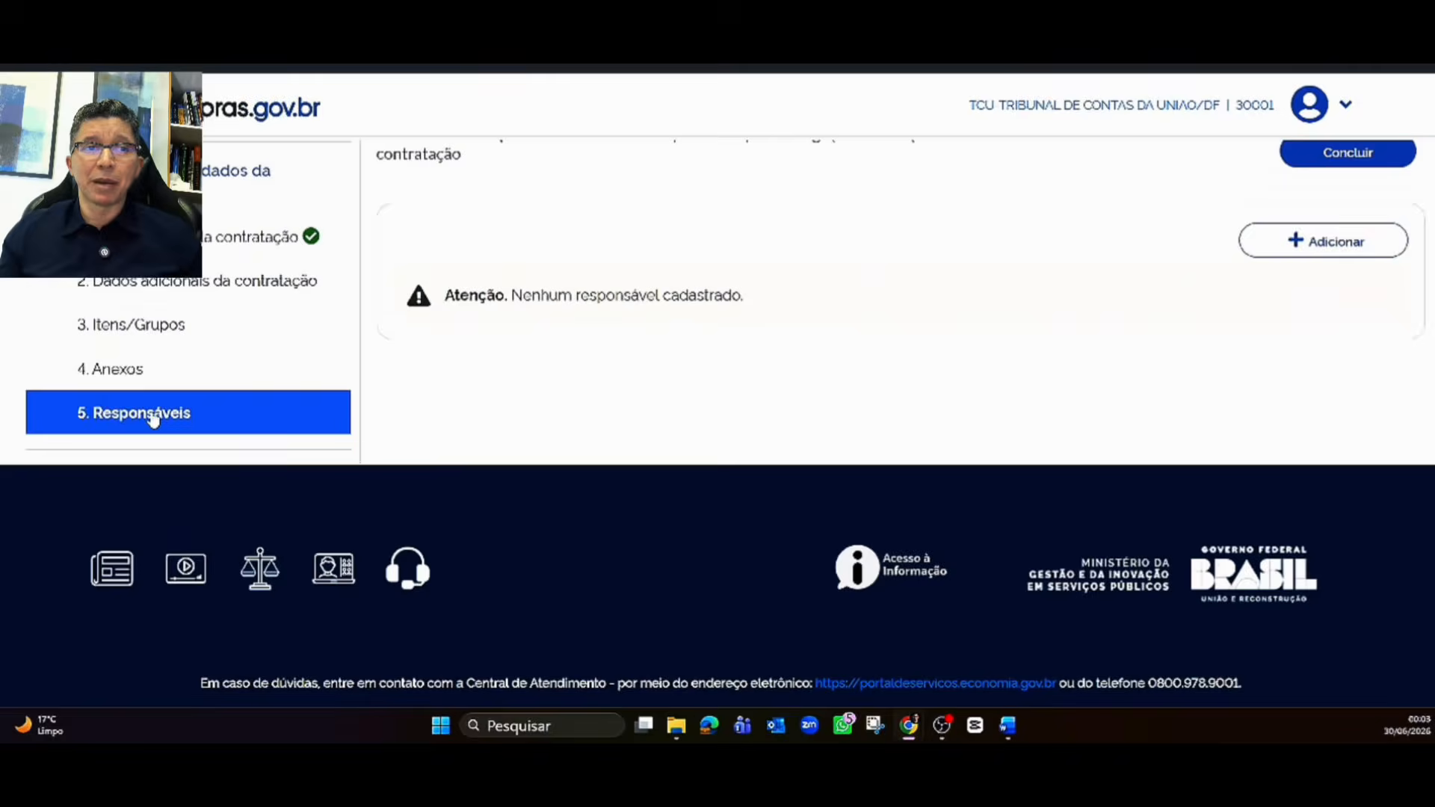
scroll(1006, 301, up, 2)
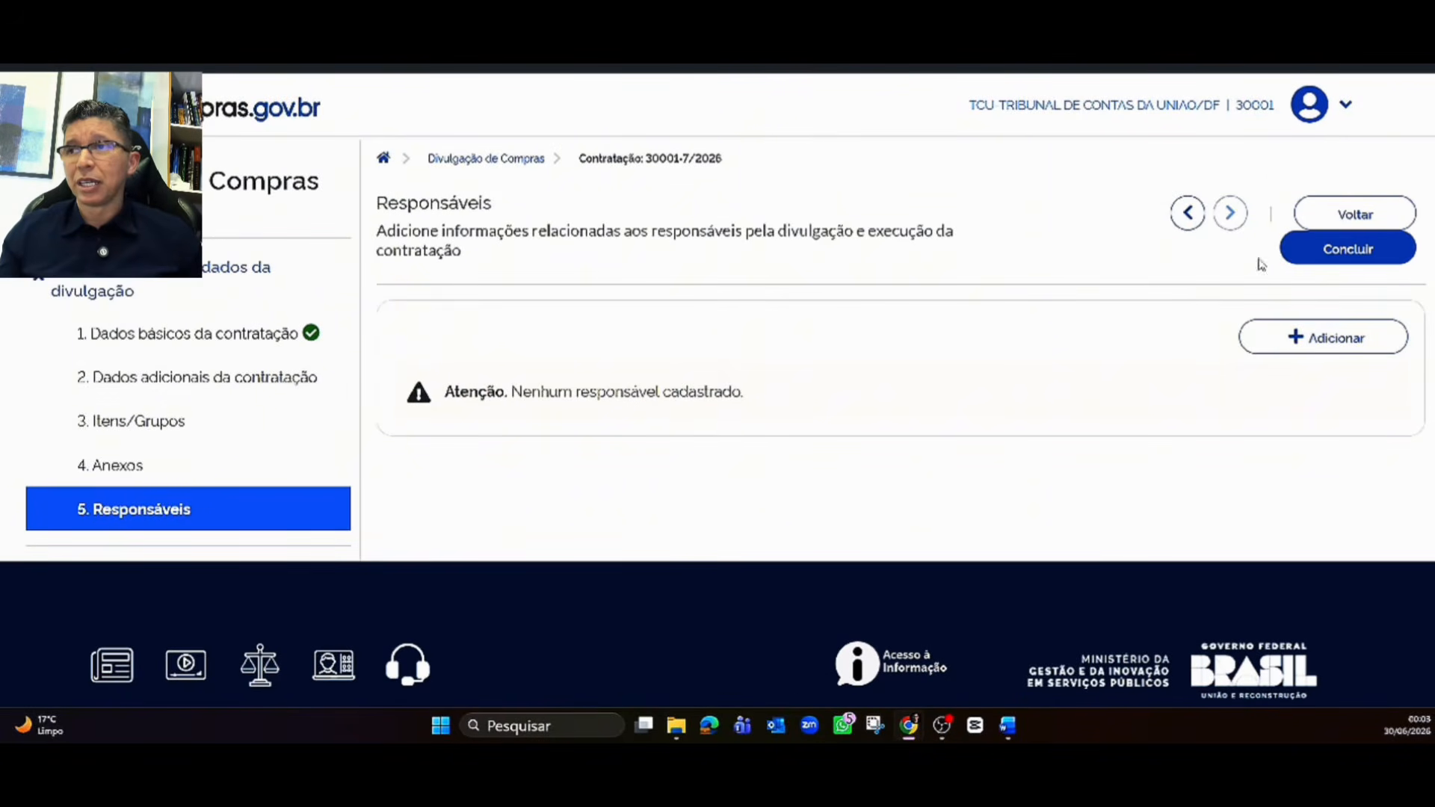
Step: Start a new responsible person for the contratação and fill in their CPF and e-mail
click(1320, 342)
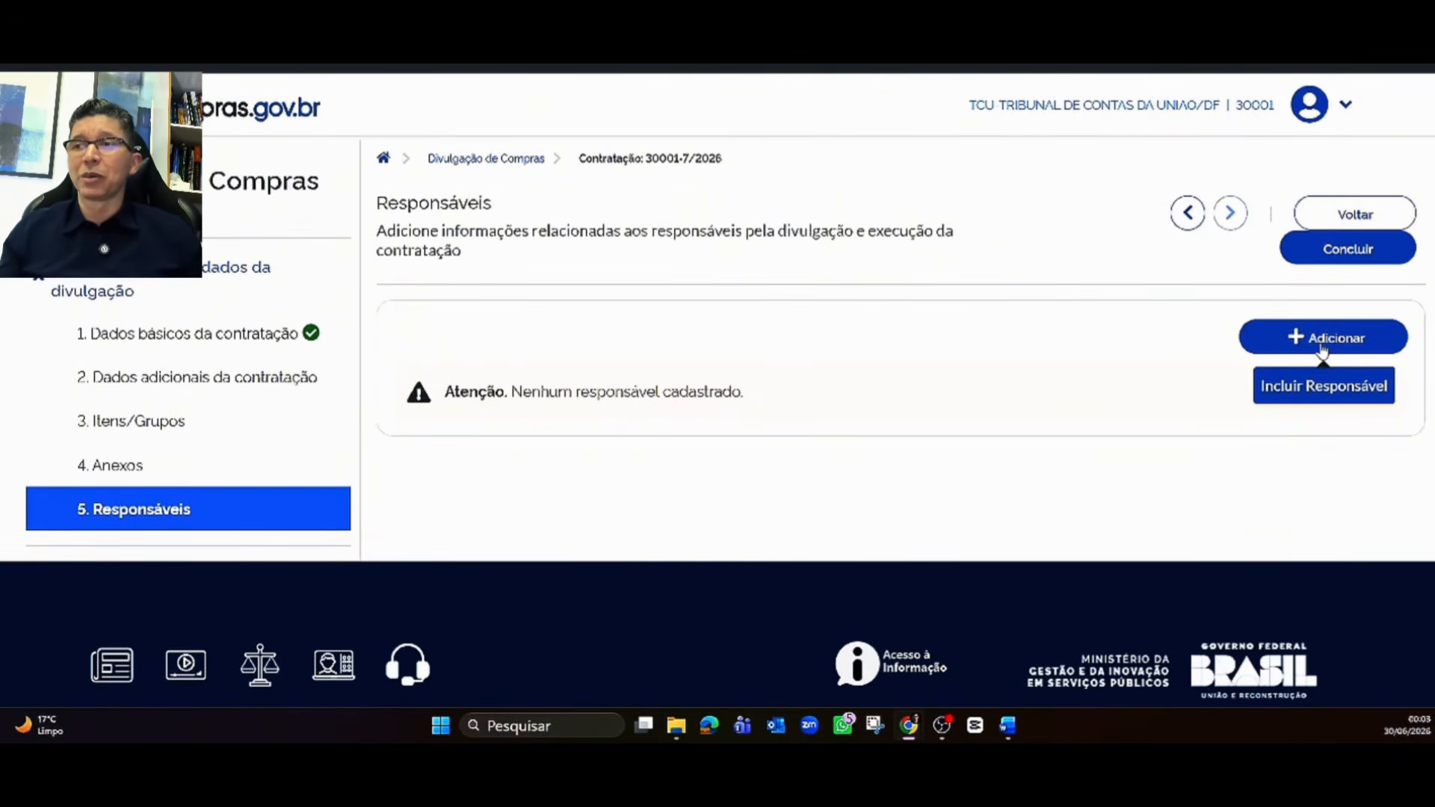
click(1321, 343)
click(698, 250)
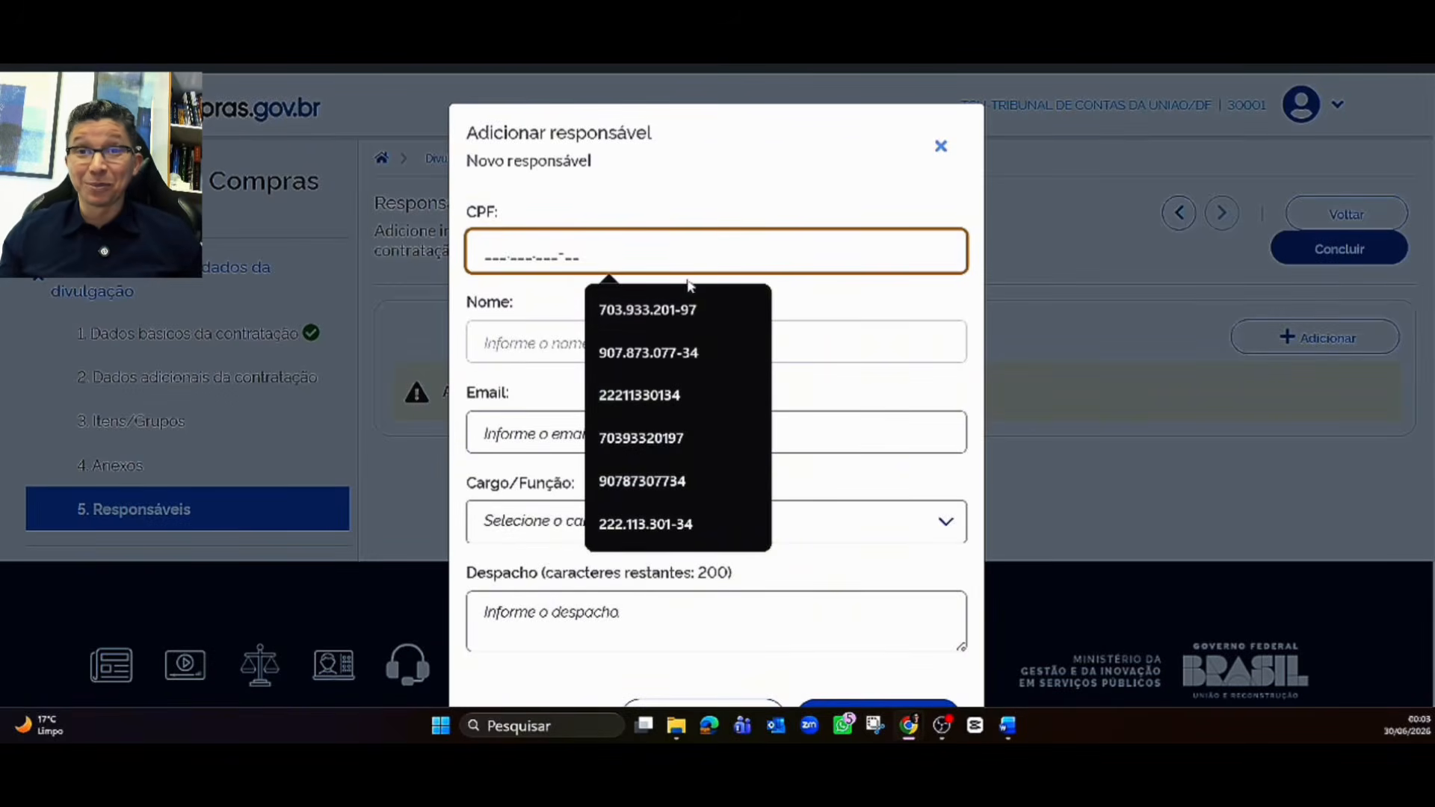
click(666, 323)
scroll(666, 320, down, 1)
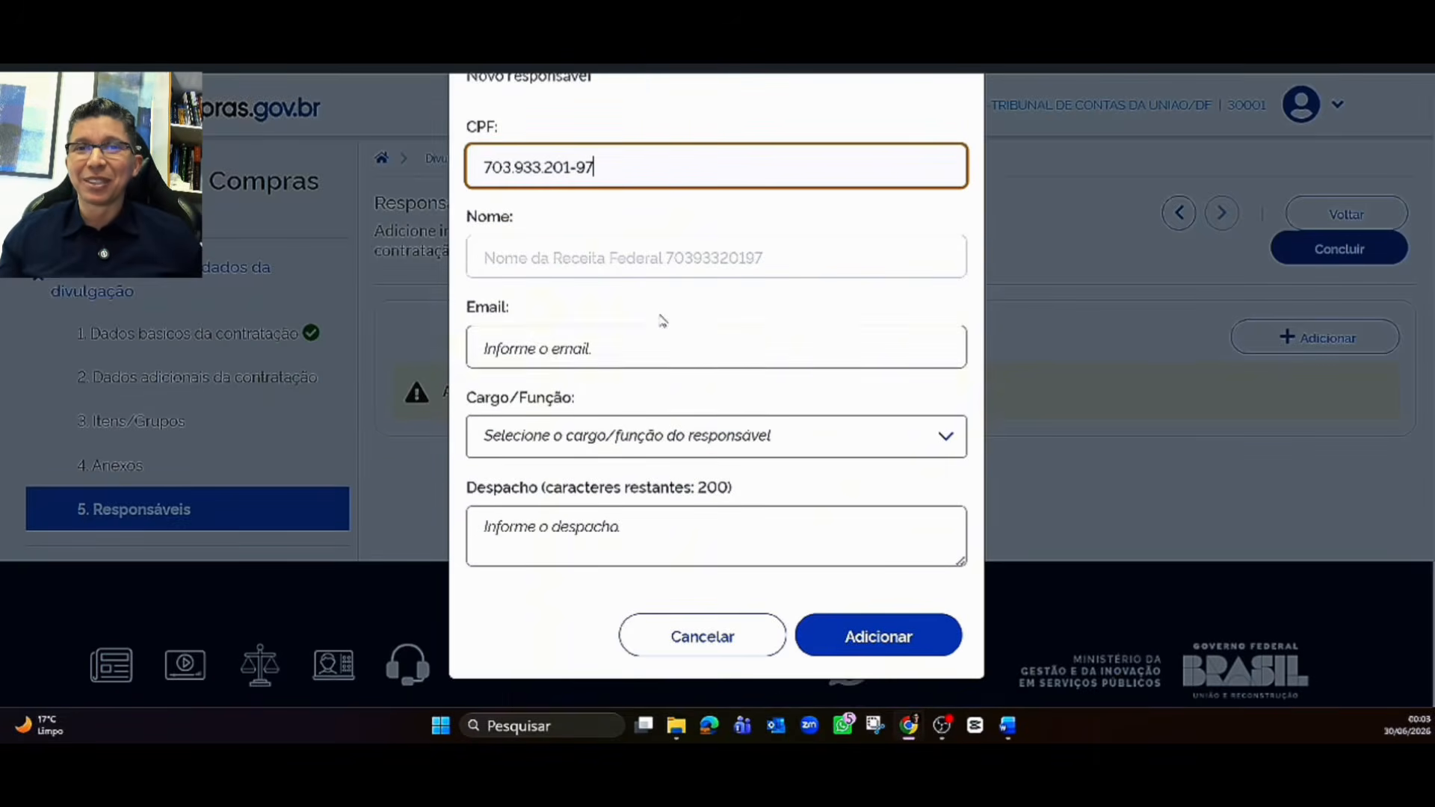
scroll(661, 321, down, 1)
click(620, 343)
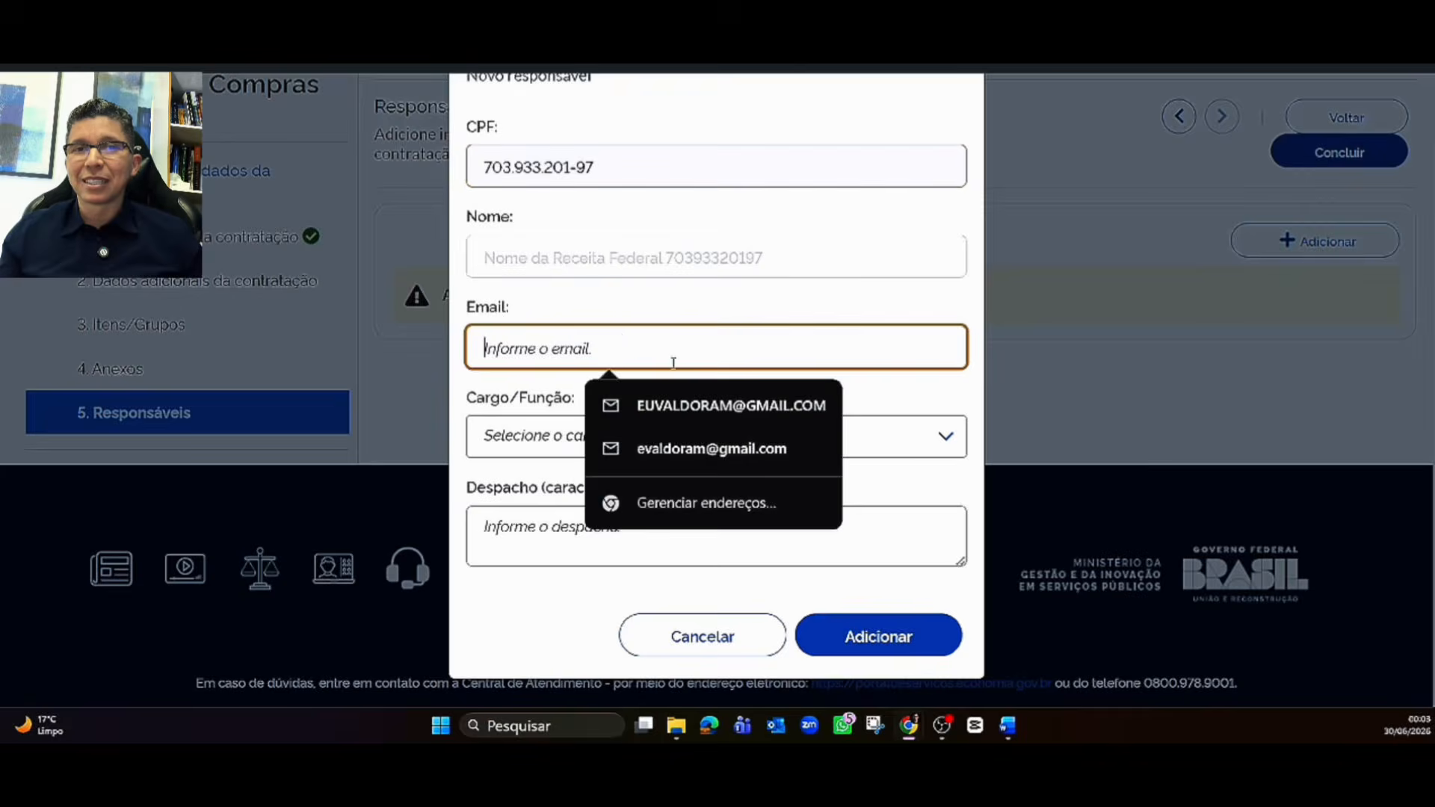
click(825, 457)
Step: Set the responsible person's role to Pregoeiro and add them to the contratação
click(760, 435)
scroll(768, 540, down, 2)
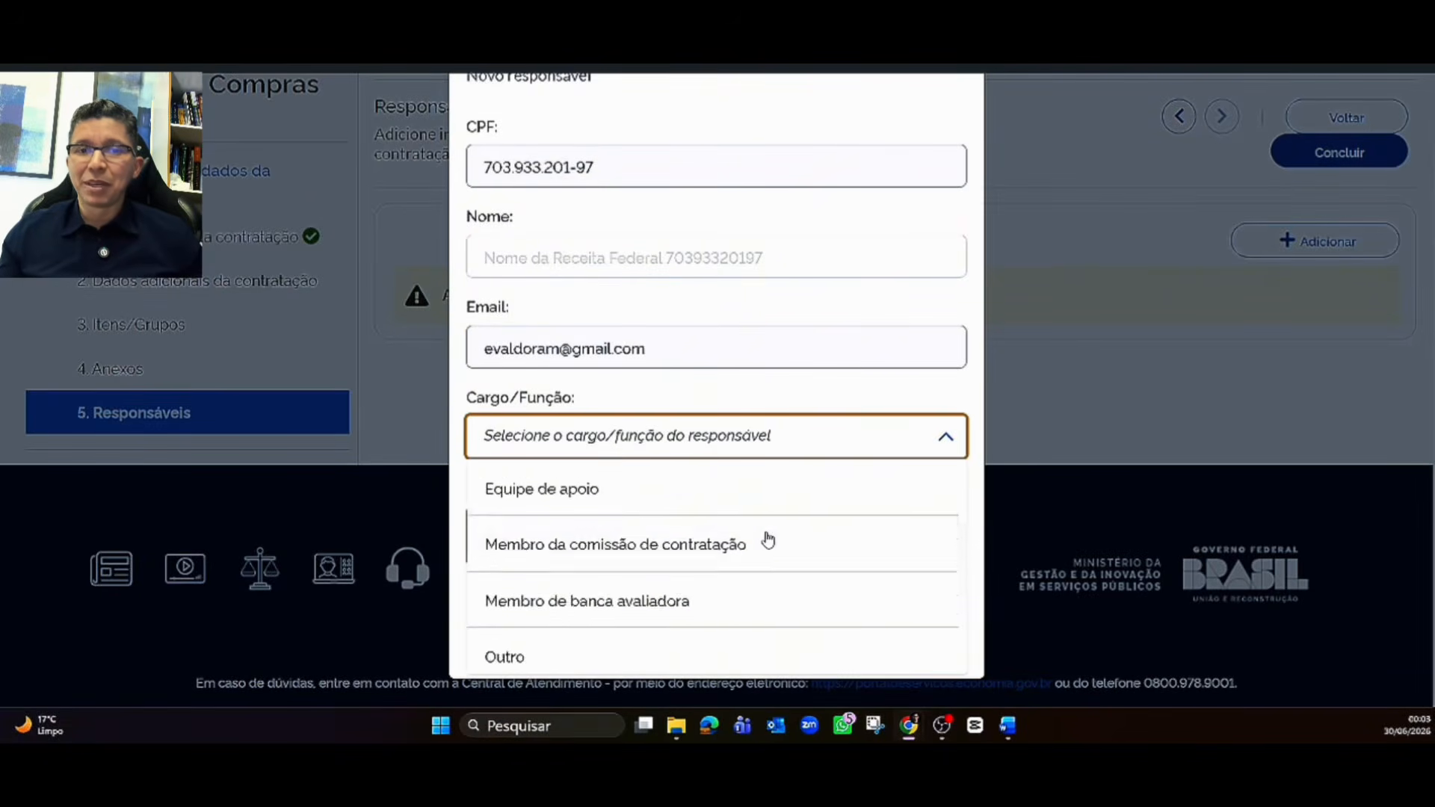
scroll(748, 542, down, 2)
click(721, 580)
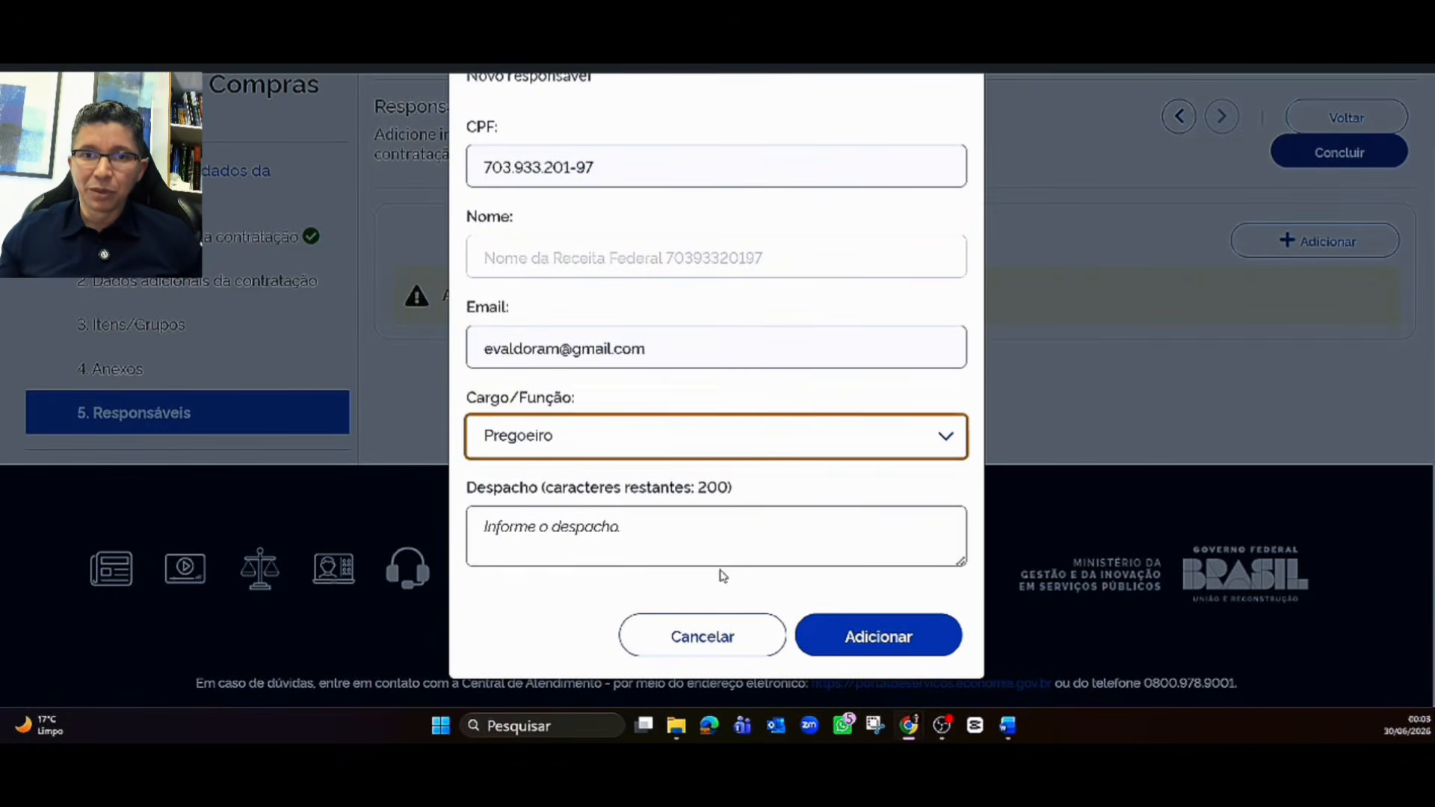
click(926, 641)
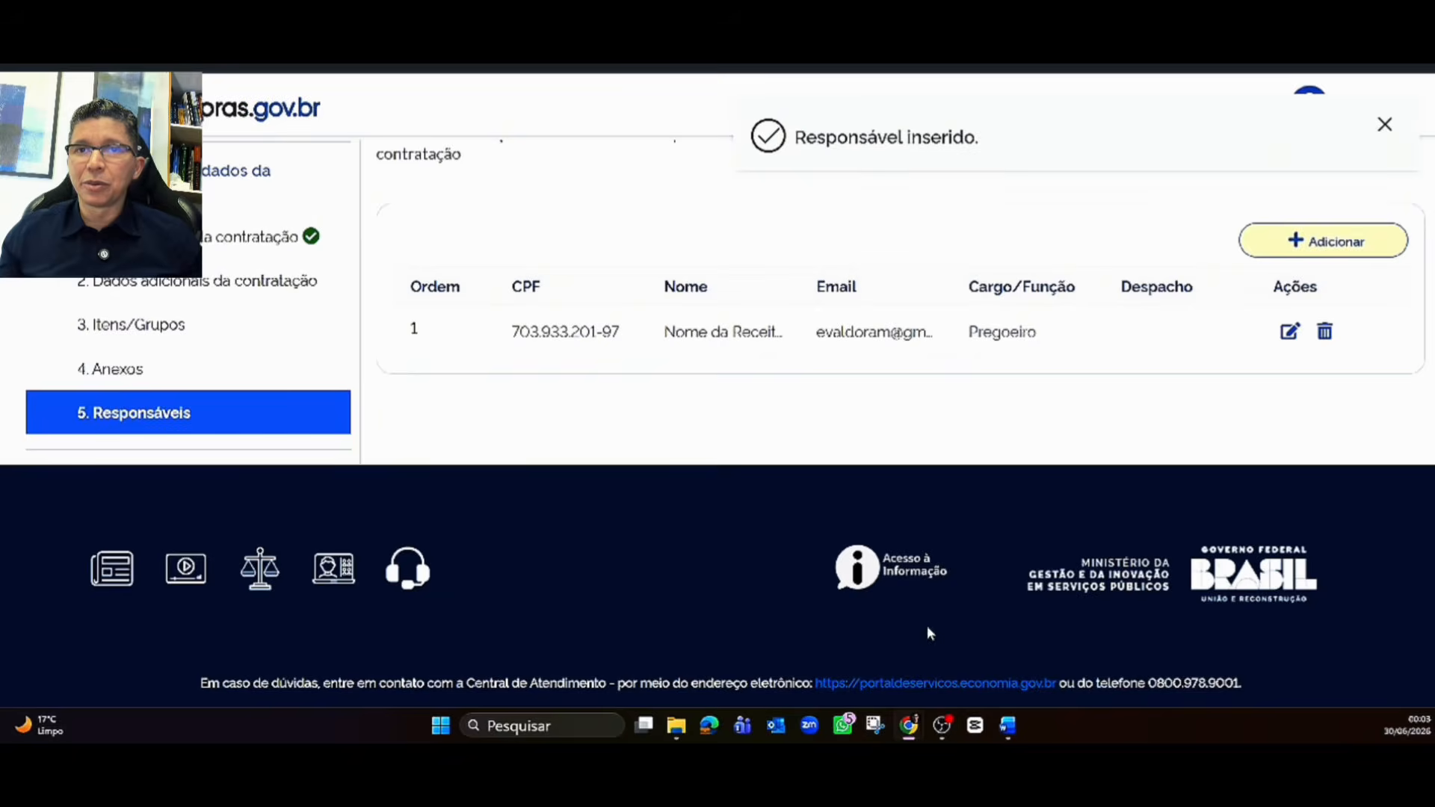
scroll(1117, 314, up, 1)
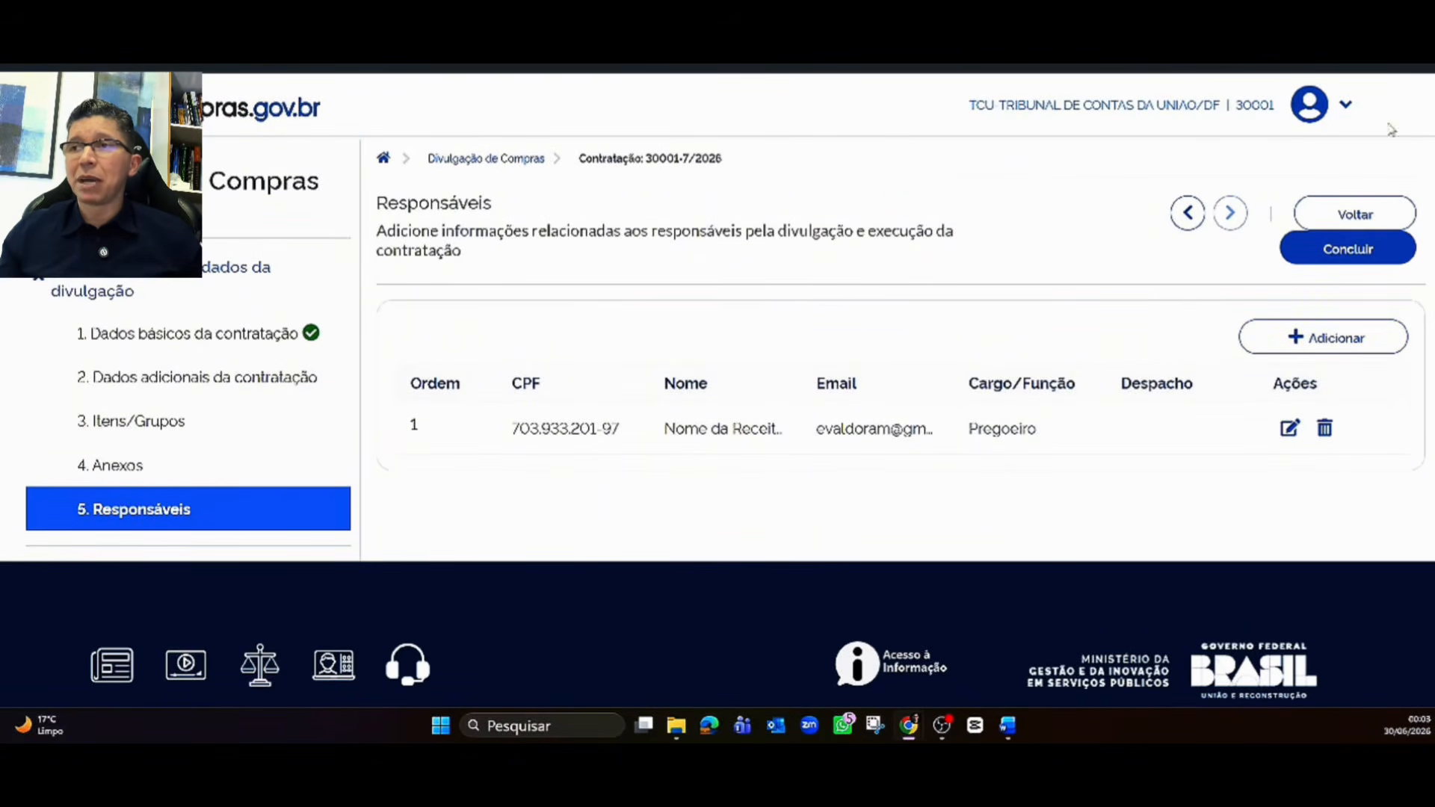
click(1385, 125)
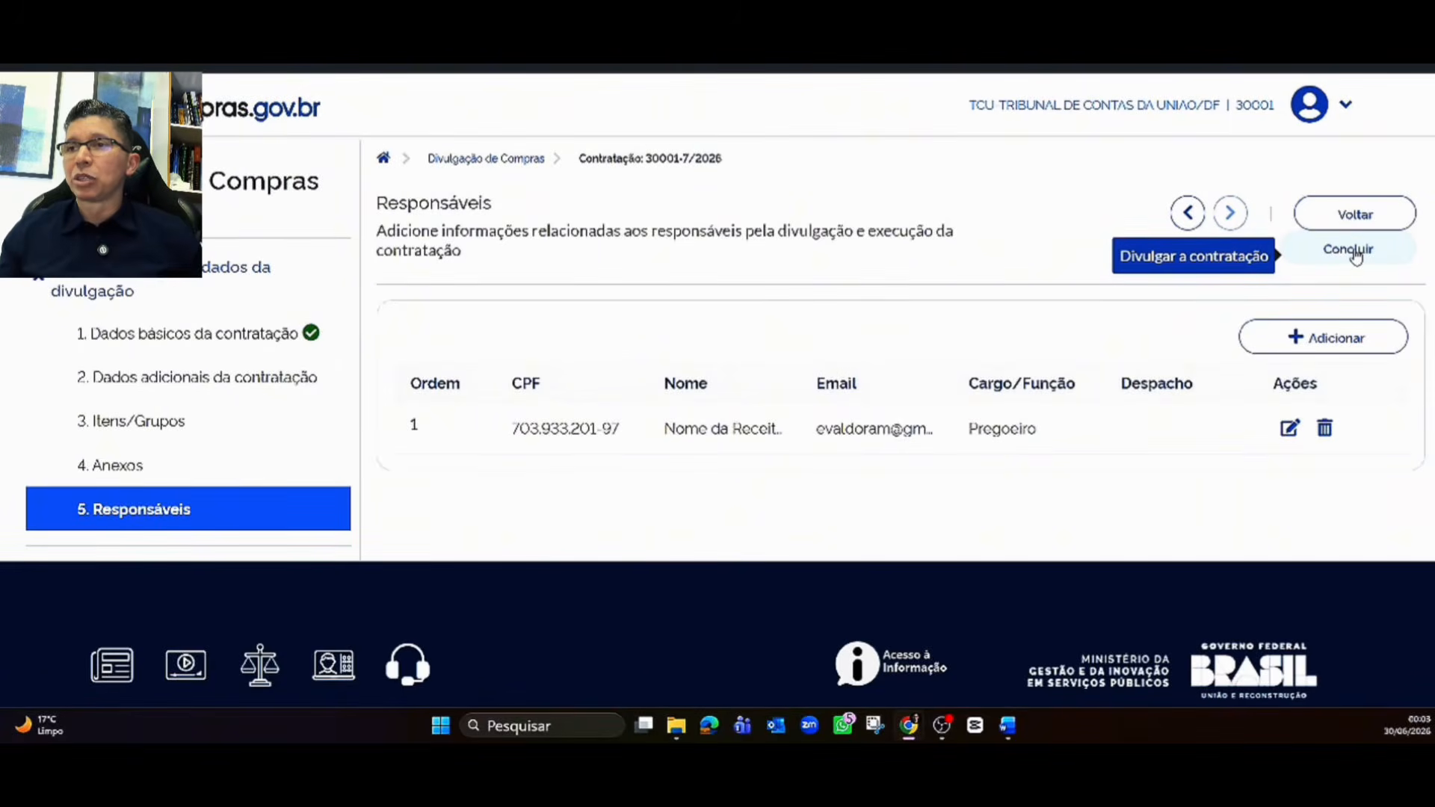
Step: Conclude contratação 30001-7/2026 and publish it after checking its full summary
click(1355, 254)
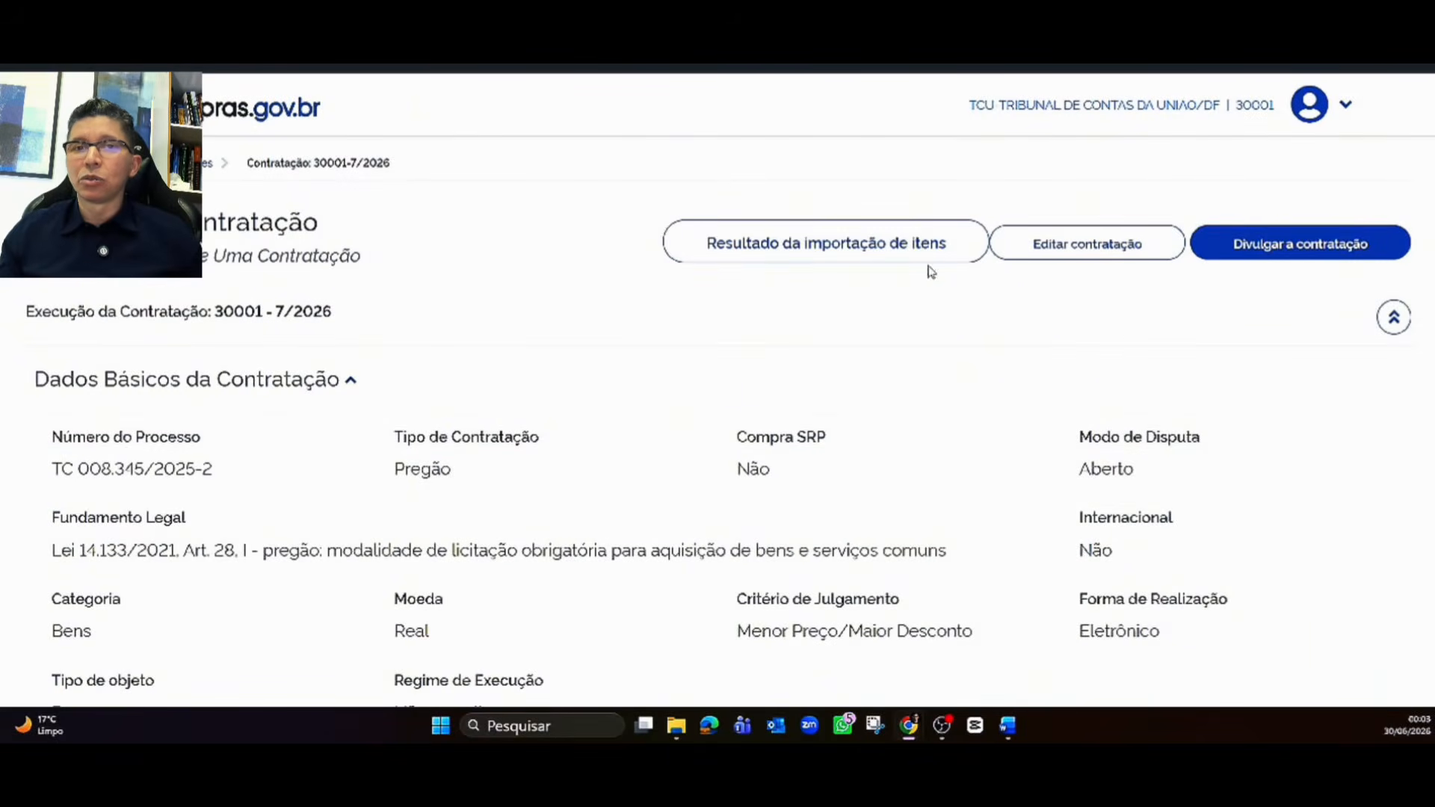
scroll(787, 352, down, 10)
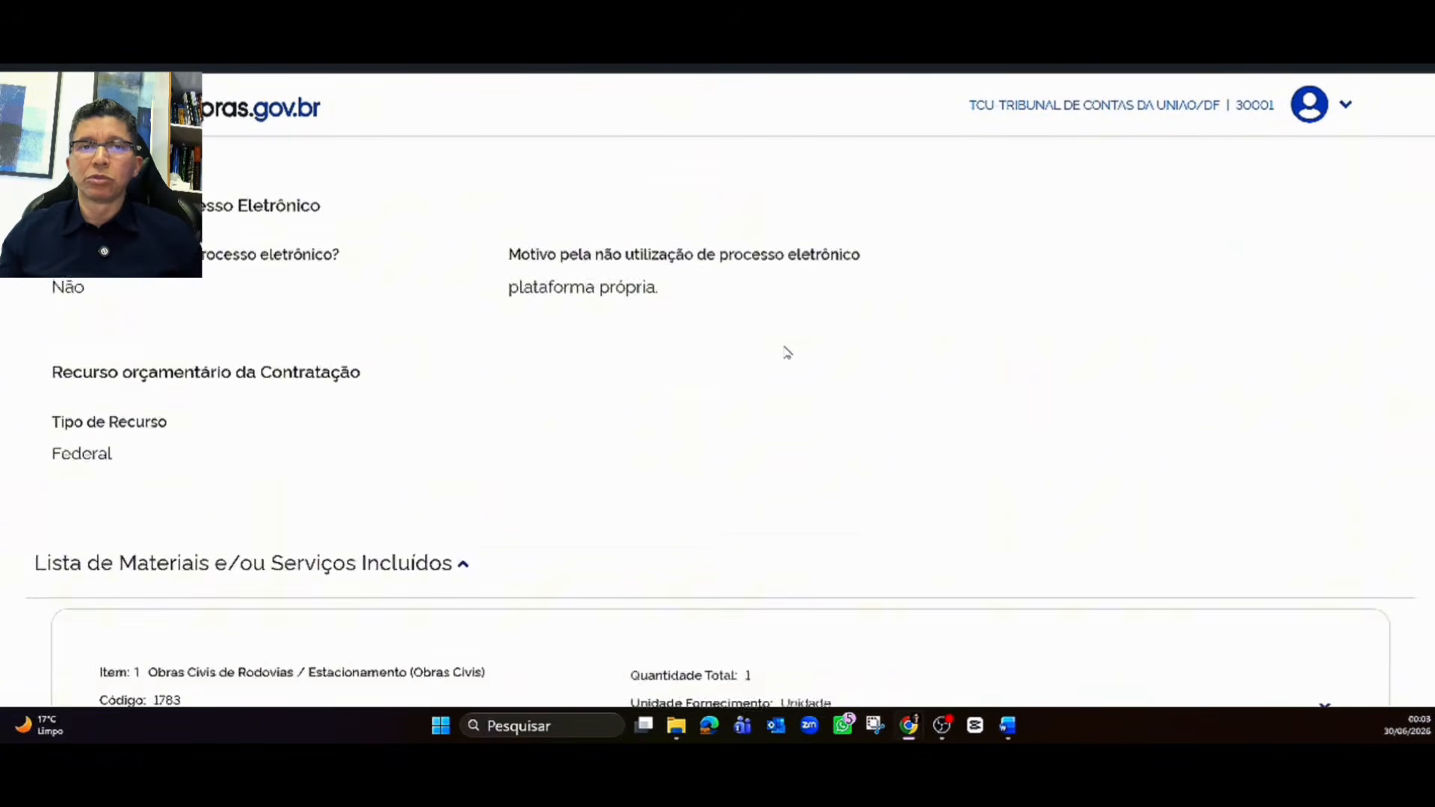
scroll(787, 352, down, 9)
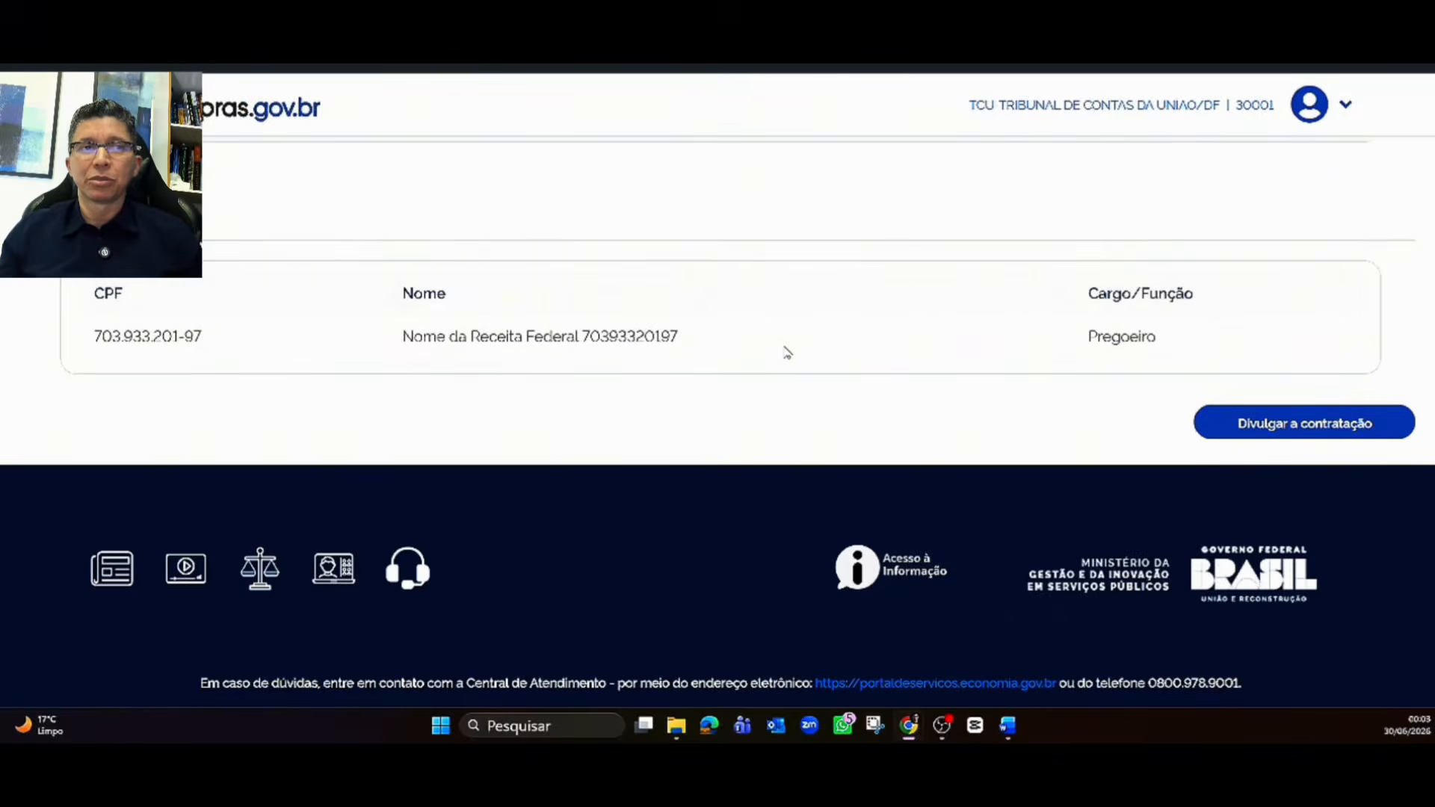
scroll(787, 352, up, 5)
scroll(787, 352, up, 14)
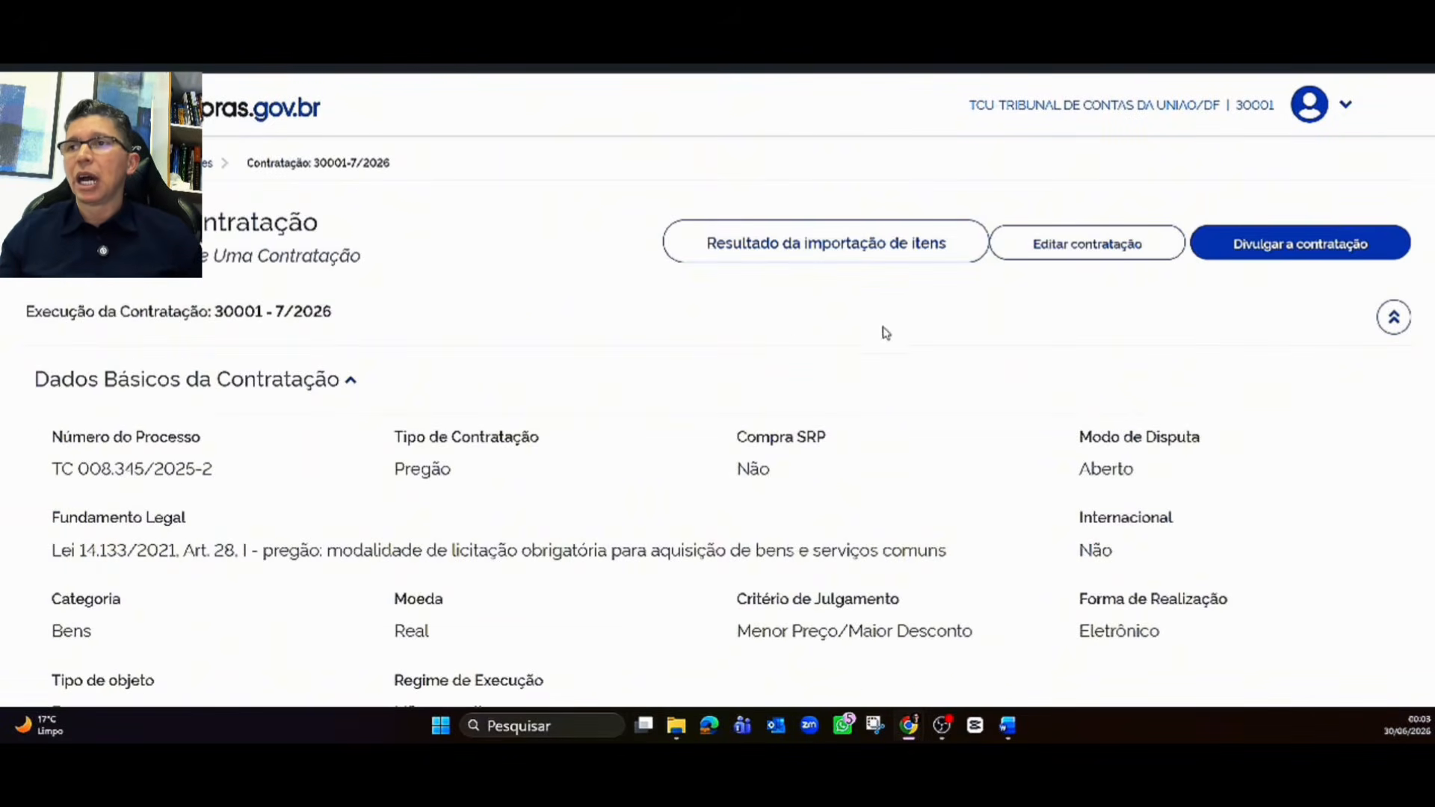
click(1302, 252)
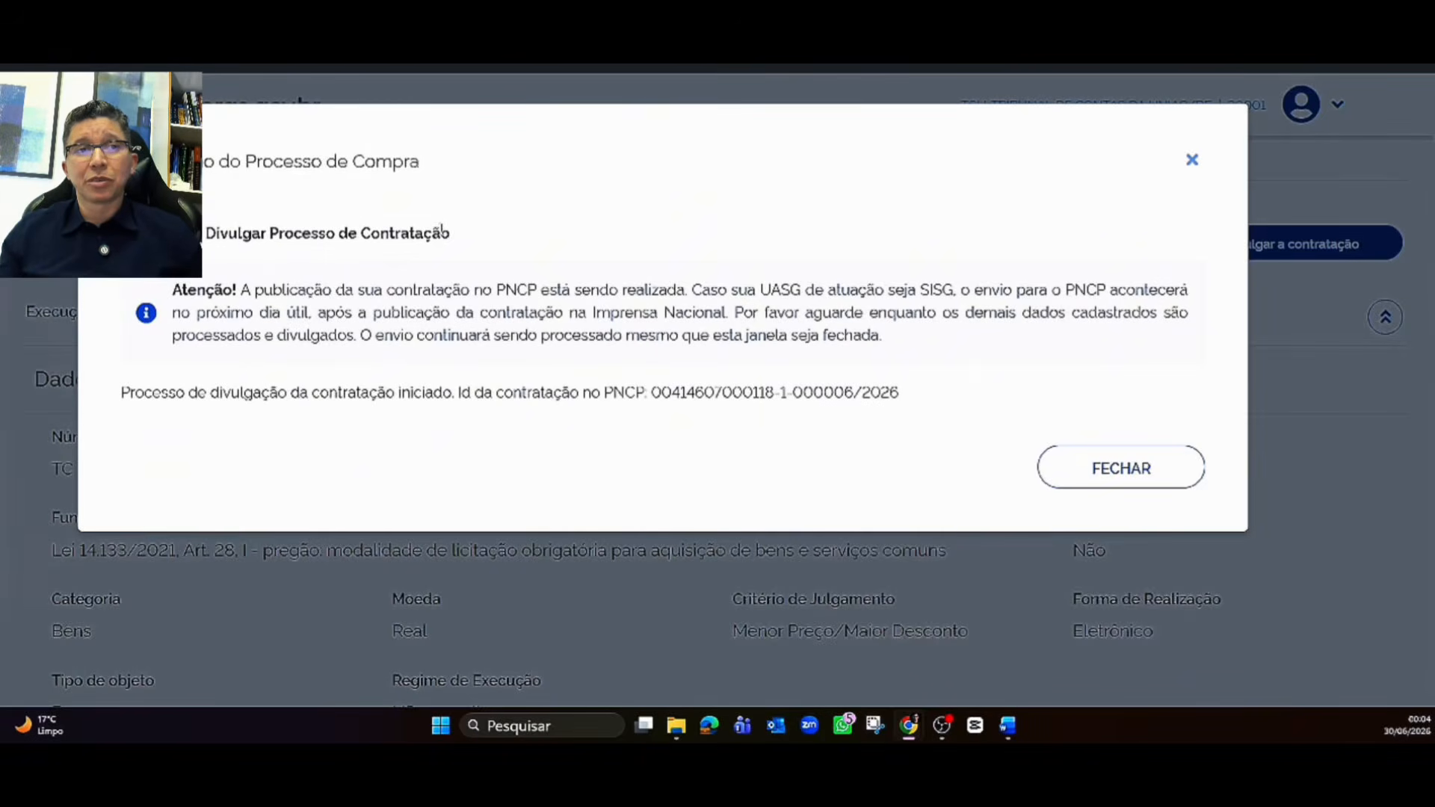
click(1122, 468)
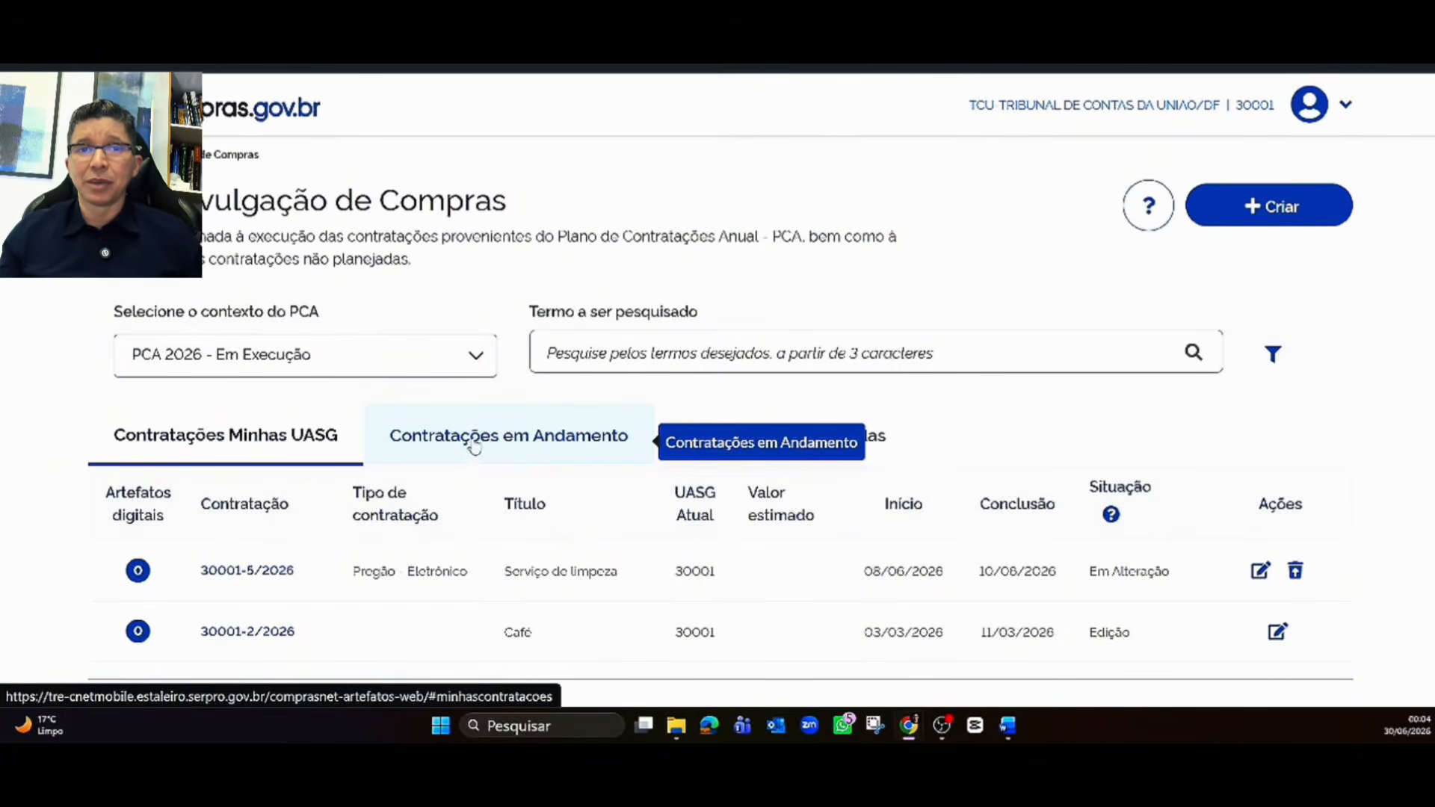
Step: Open contratação 30001-7/2026 among the ongoing contratações and locate its PNCP contratação id
click(478, 445)
scroll(396, 454, down, 2)
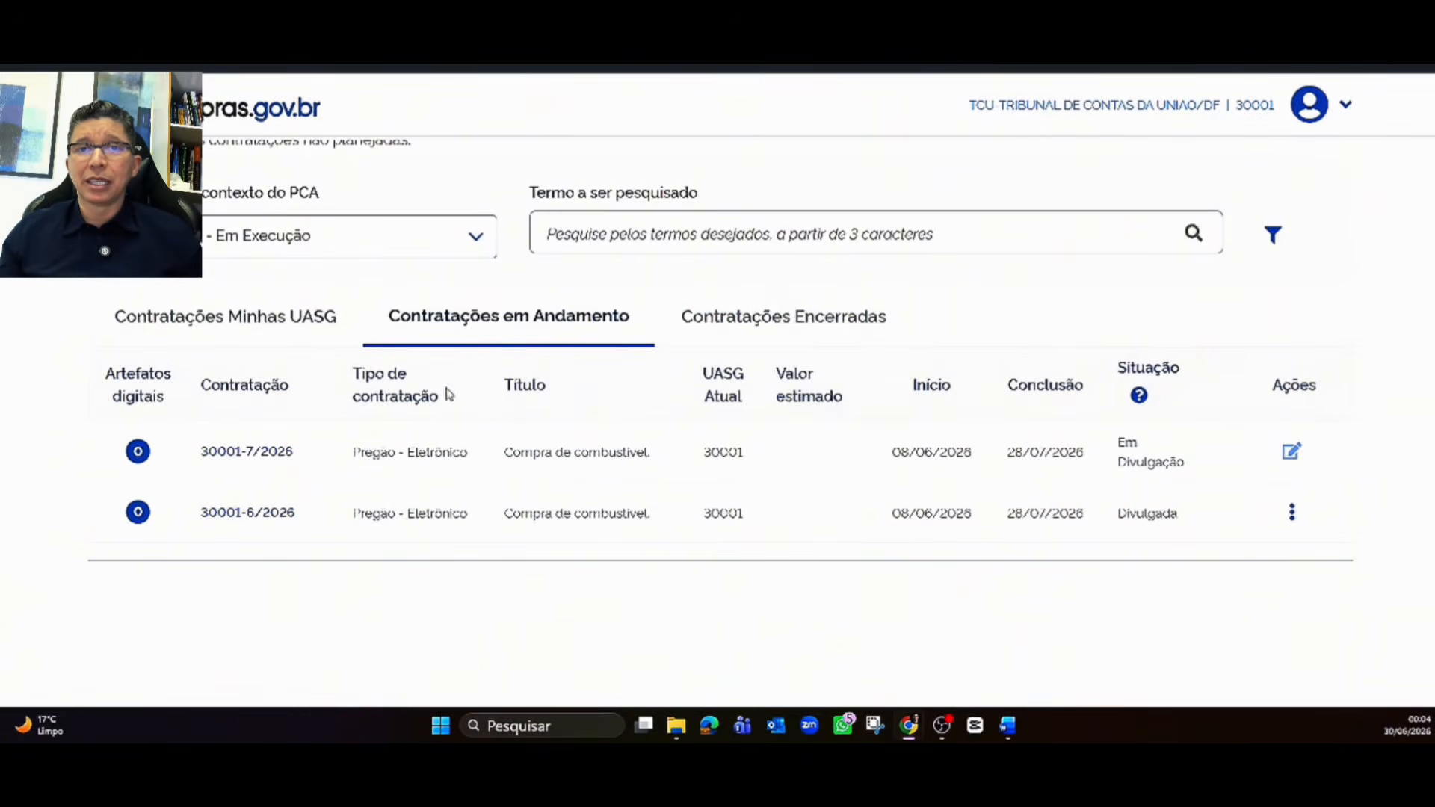
click(255, 453)
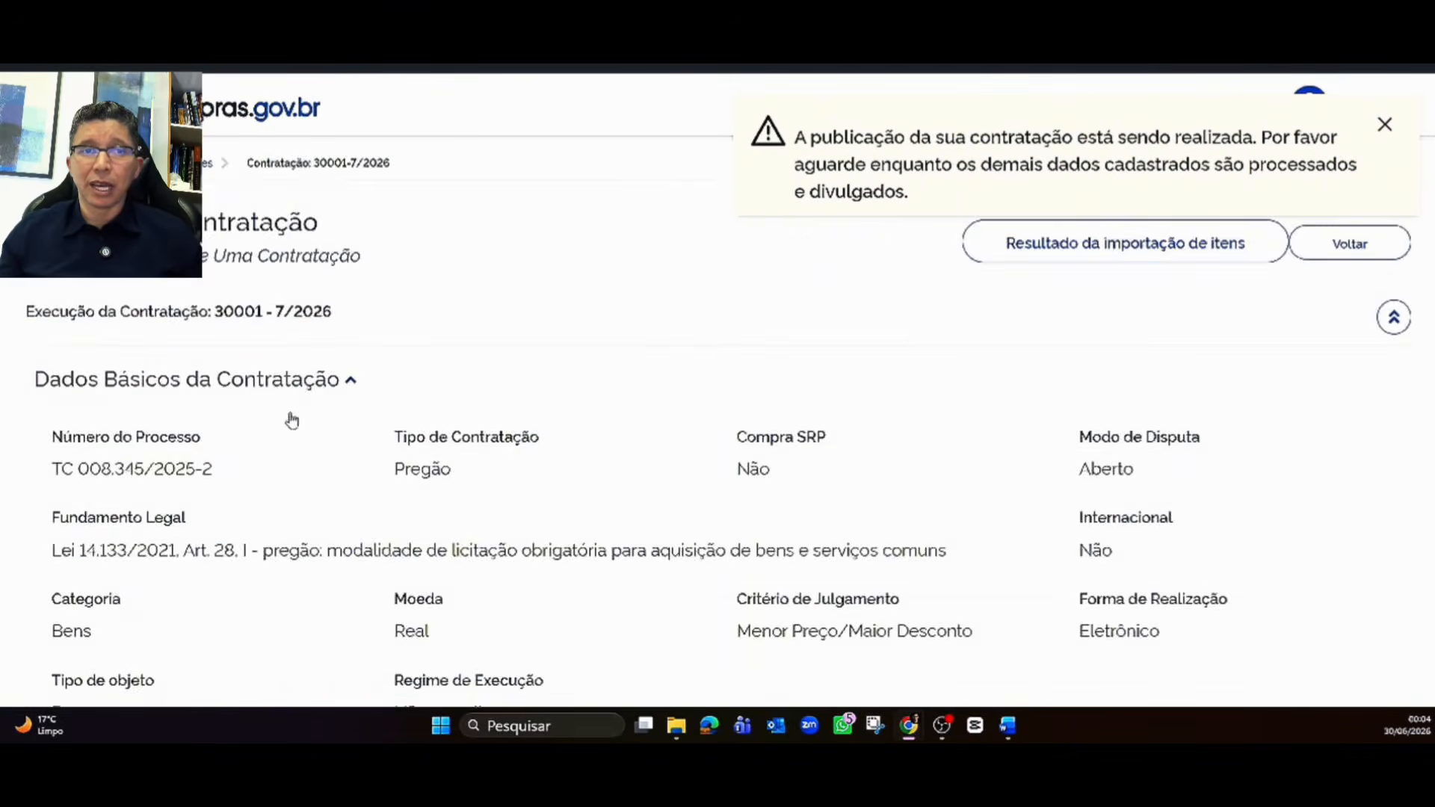
scroll(292, 404, down, 5)
scroll(300, 386, down, 1)
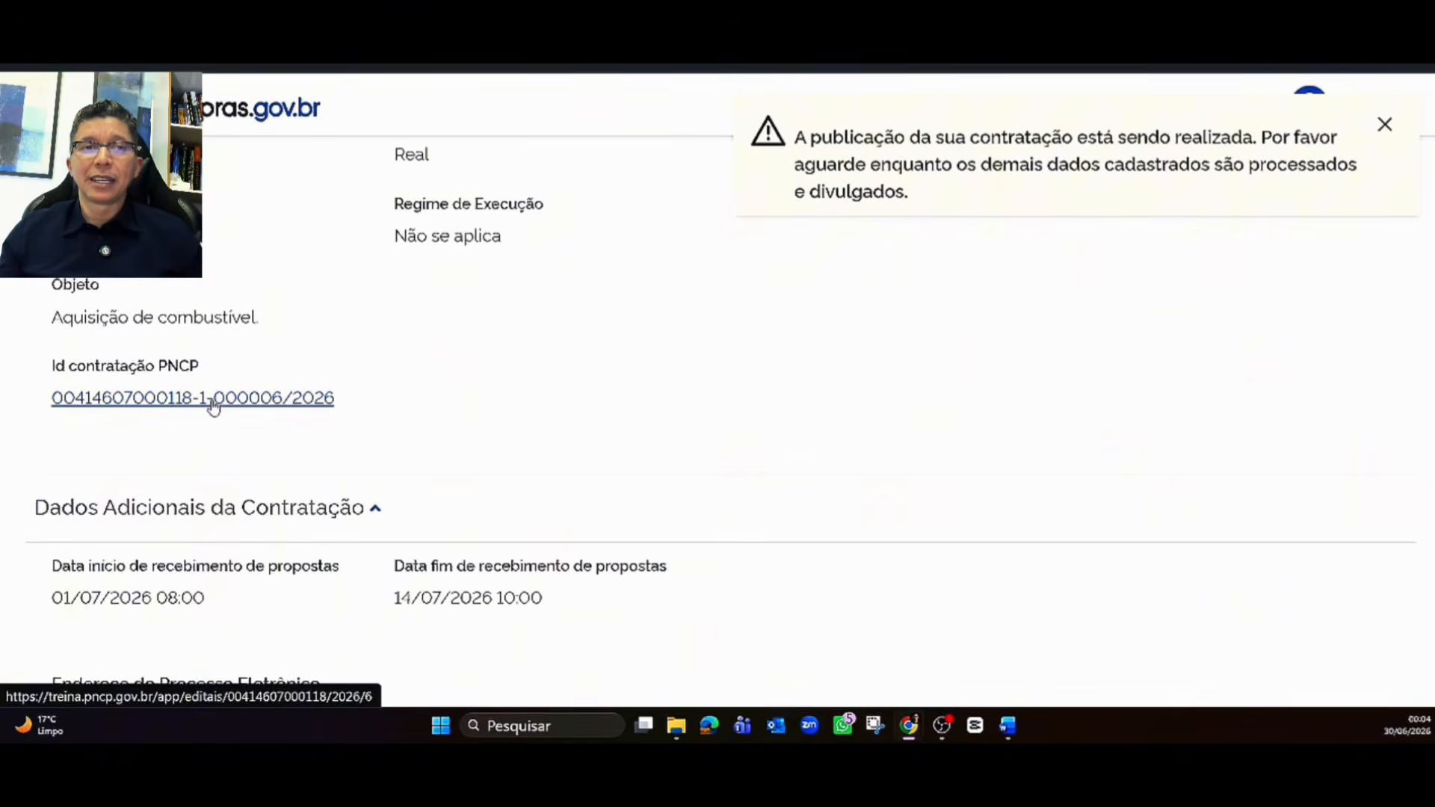
drag(369, 344, 298, 371)
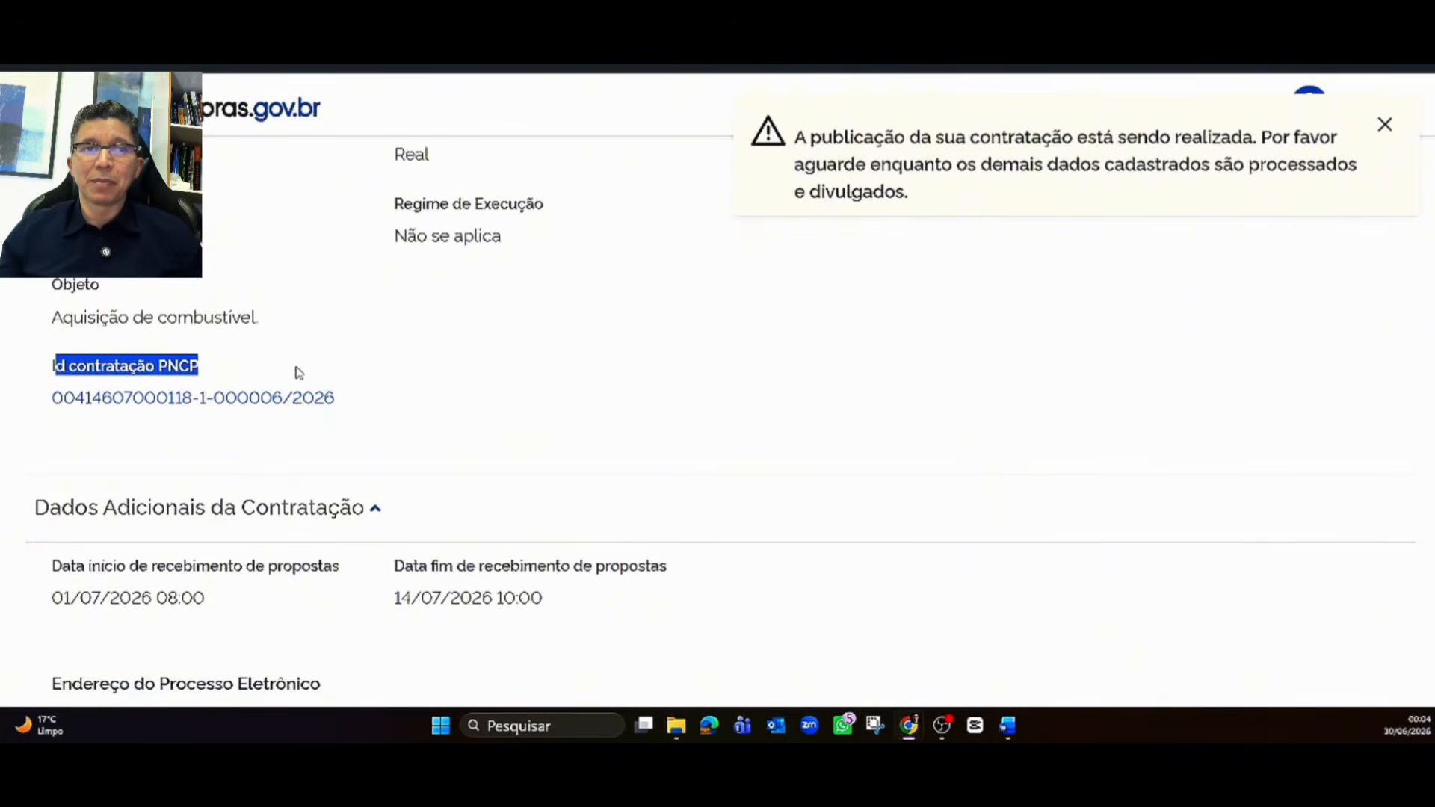
Step: Open the contratação's page on the PNCP portal and review its details, items and attached files
click(270, 404)
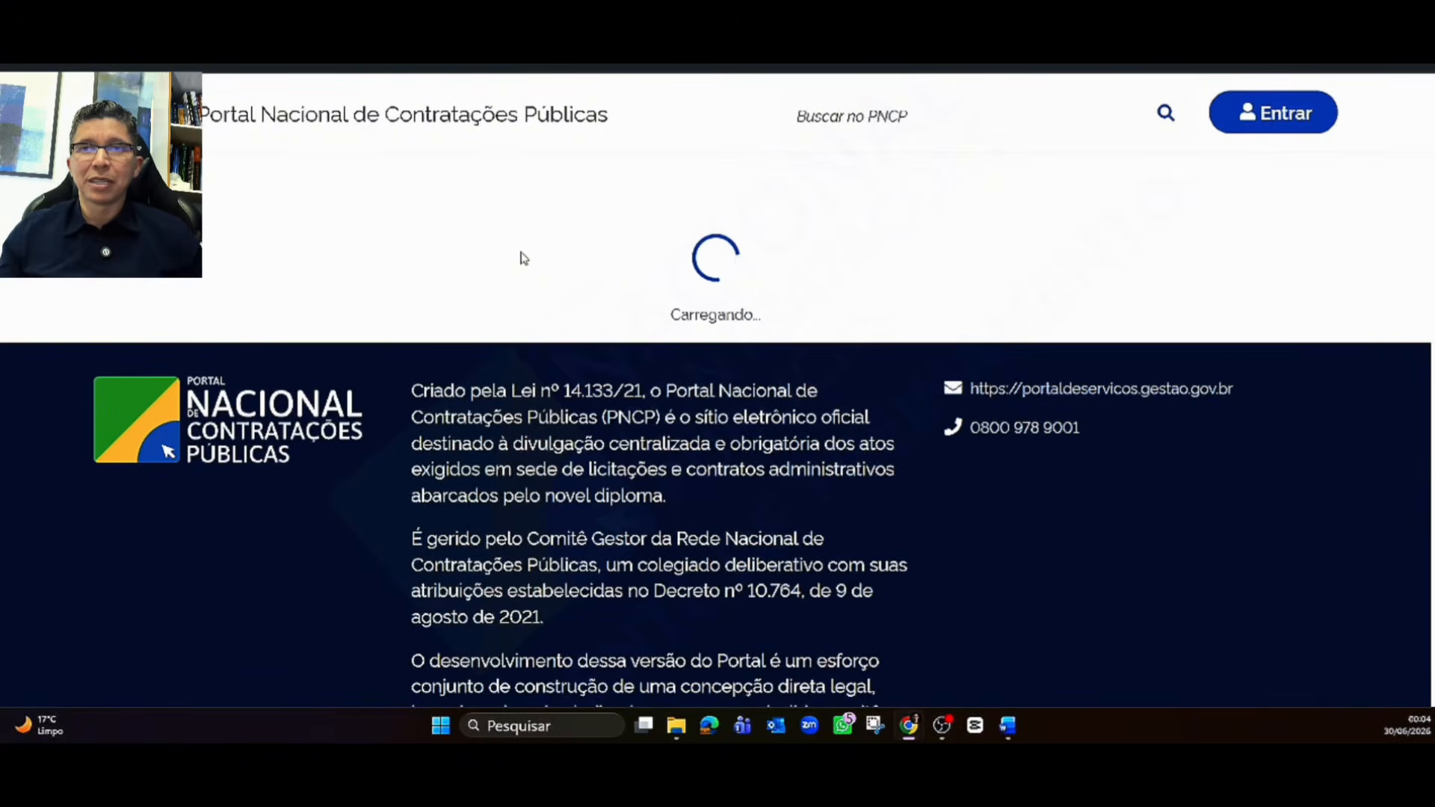
scroll(523, 258, down, 3)
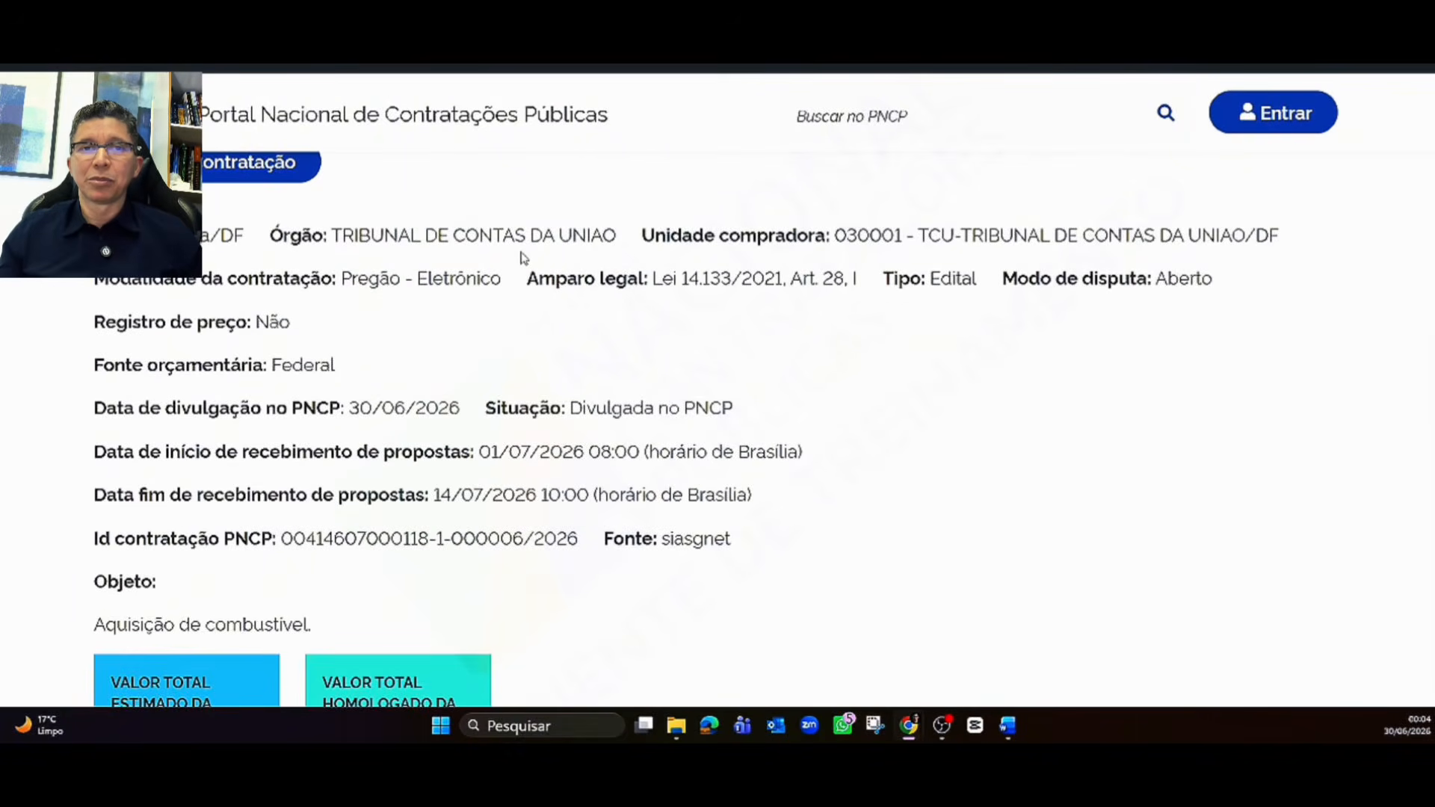
scroll(523, 258, down, 10)
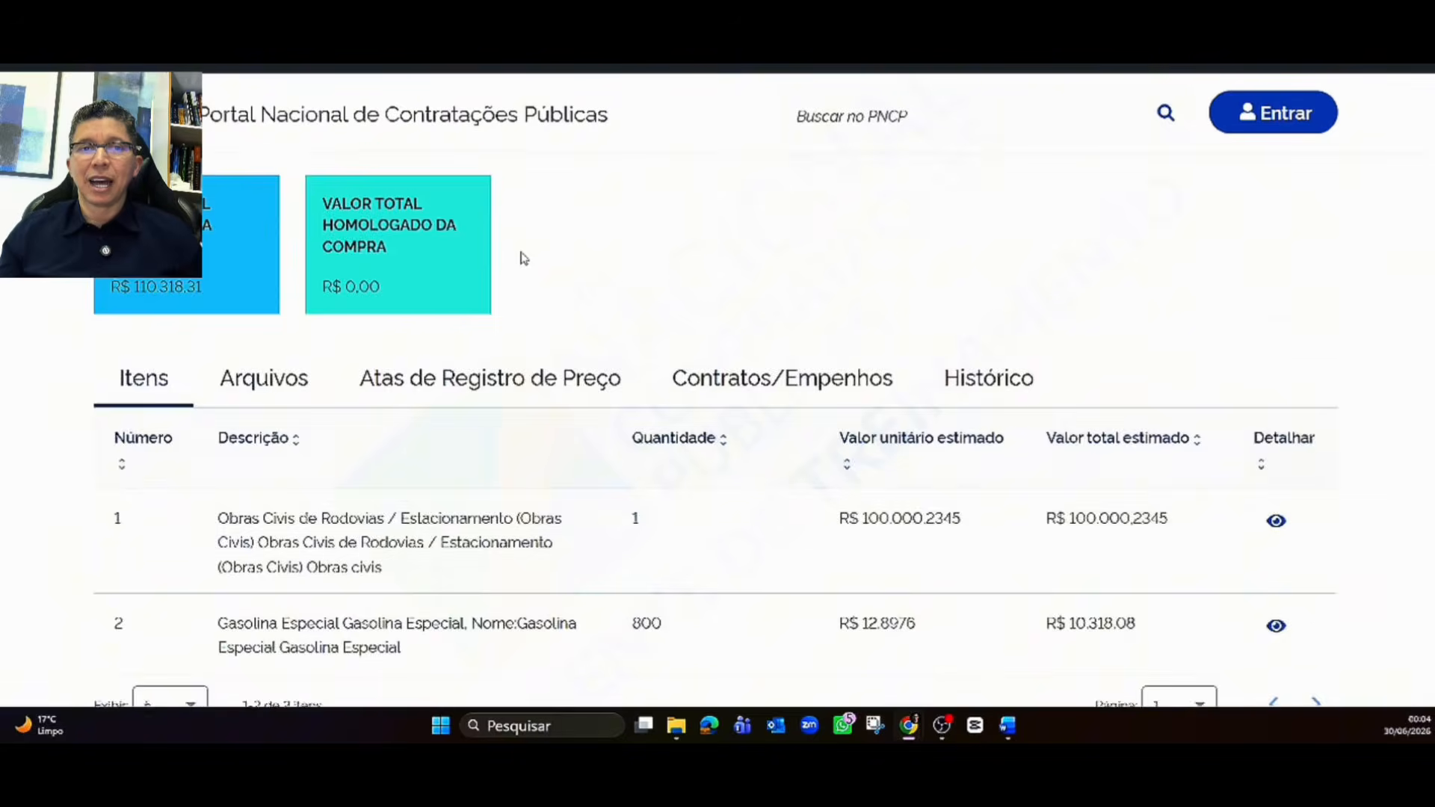
scroll(478, 214, up, 2)
click(239, 276)
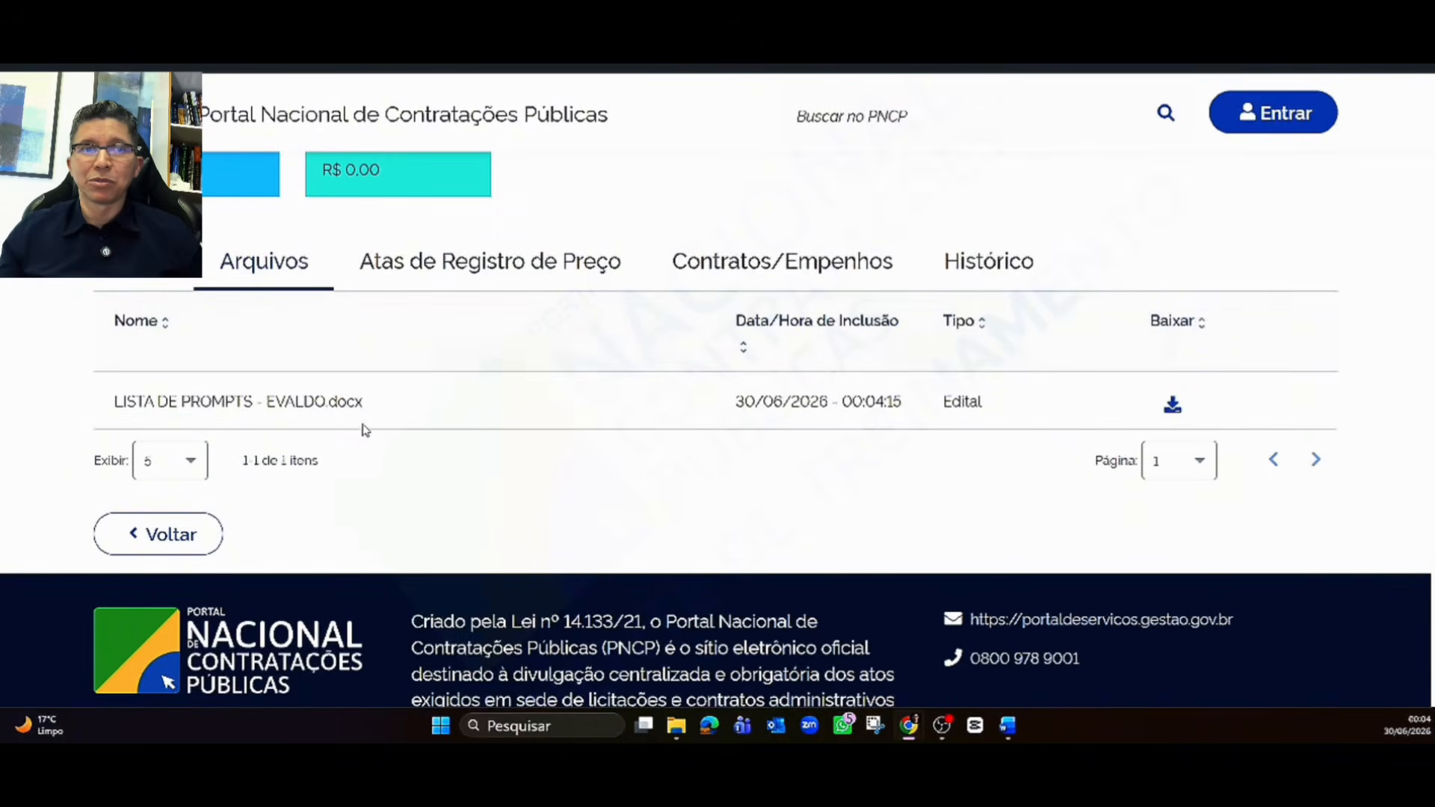
scroll(392, 448, up, 5)
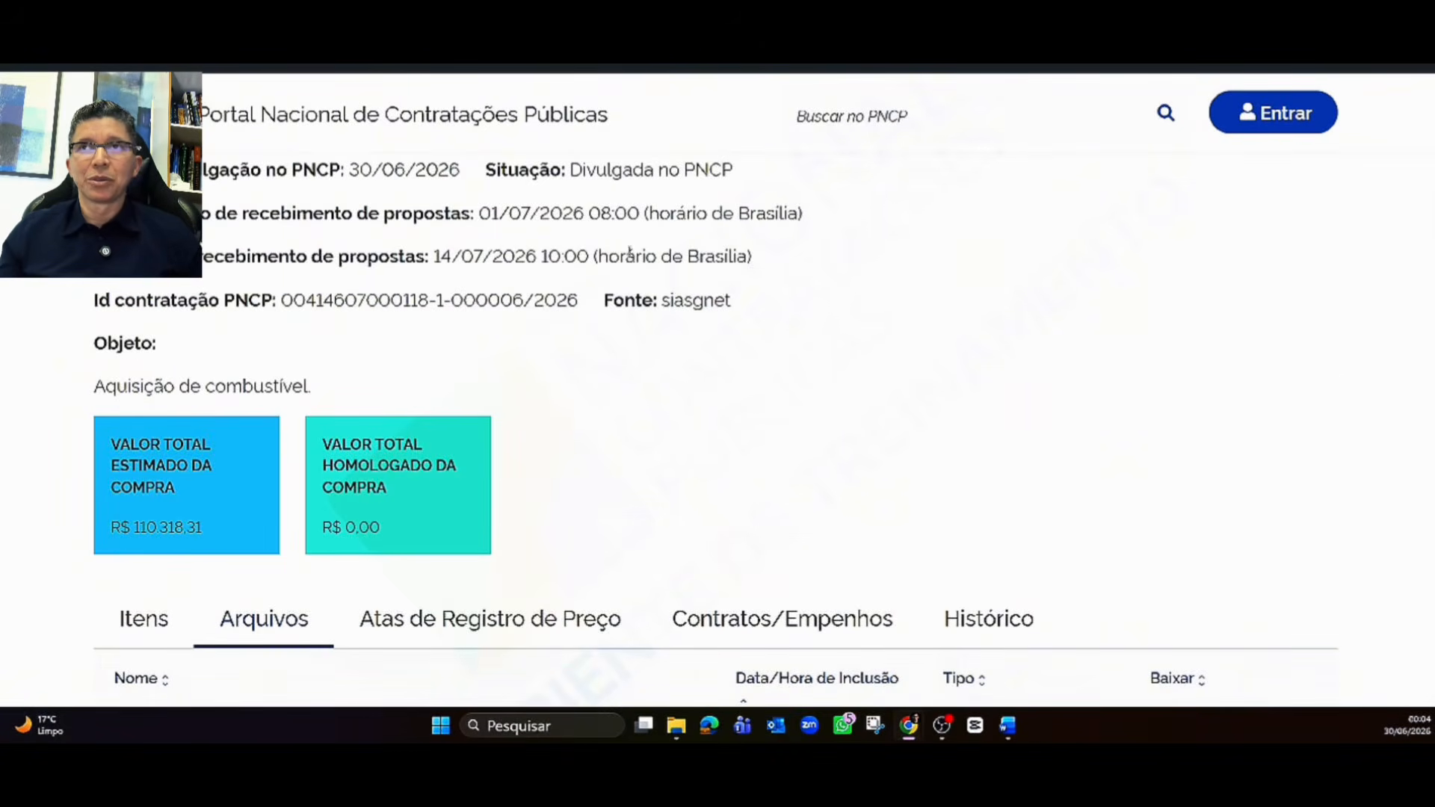
Step: Return to the list of ongoing contratações and start an alteration event for contratação 30001-6/2026
key(ctrl+shift+Tab)
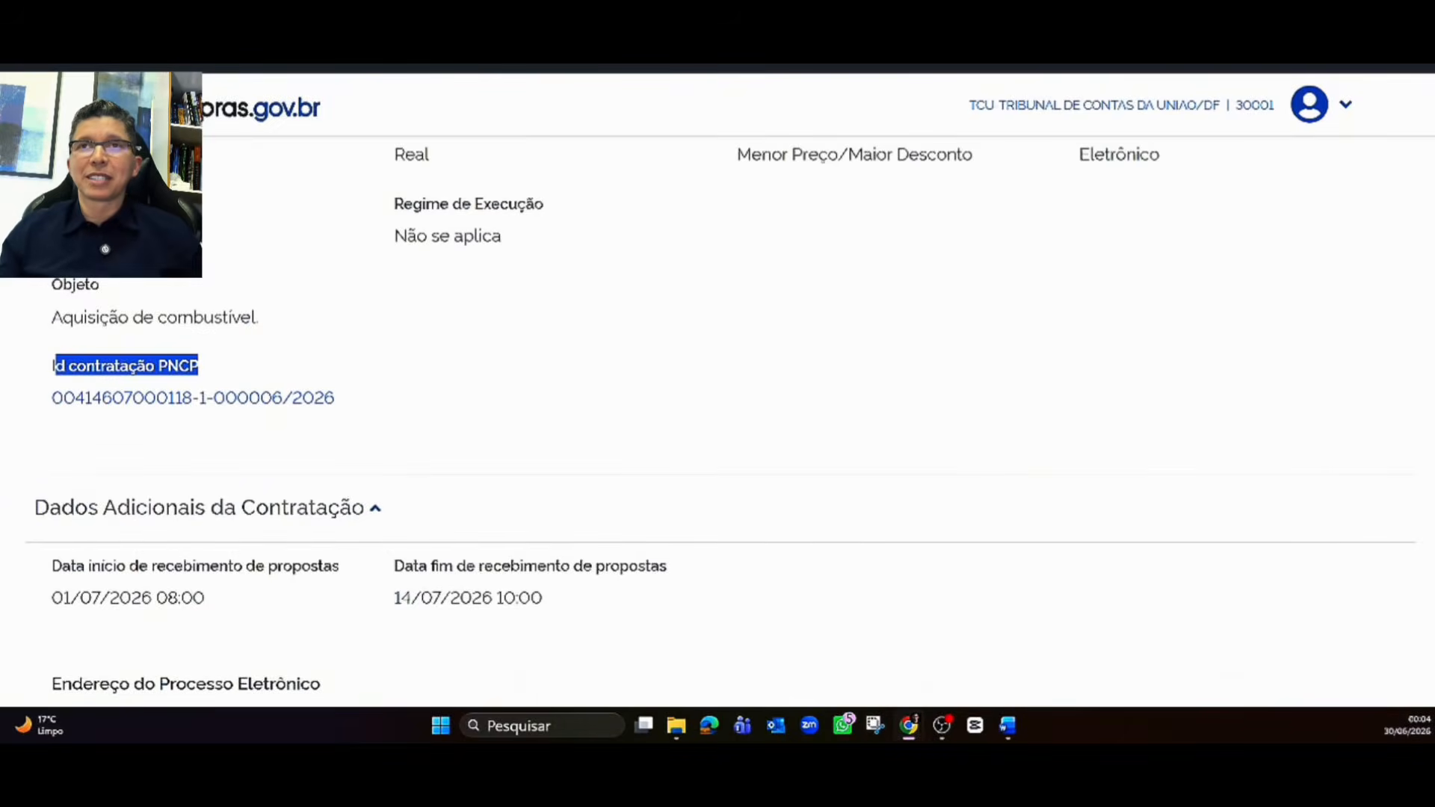
key(ctrl+shift+Tab)
key(ctrl+Tab)
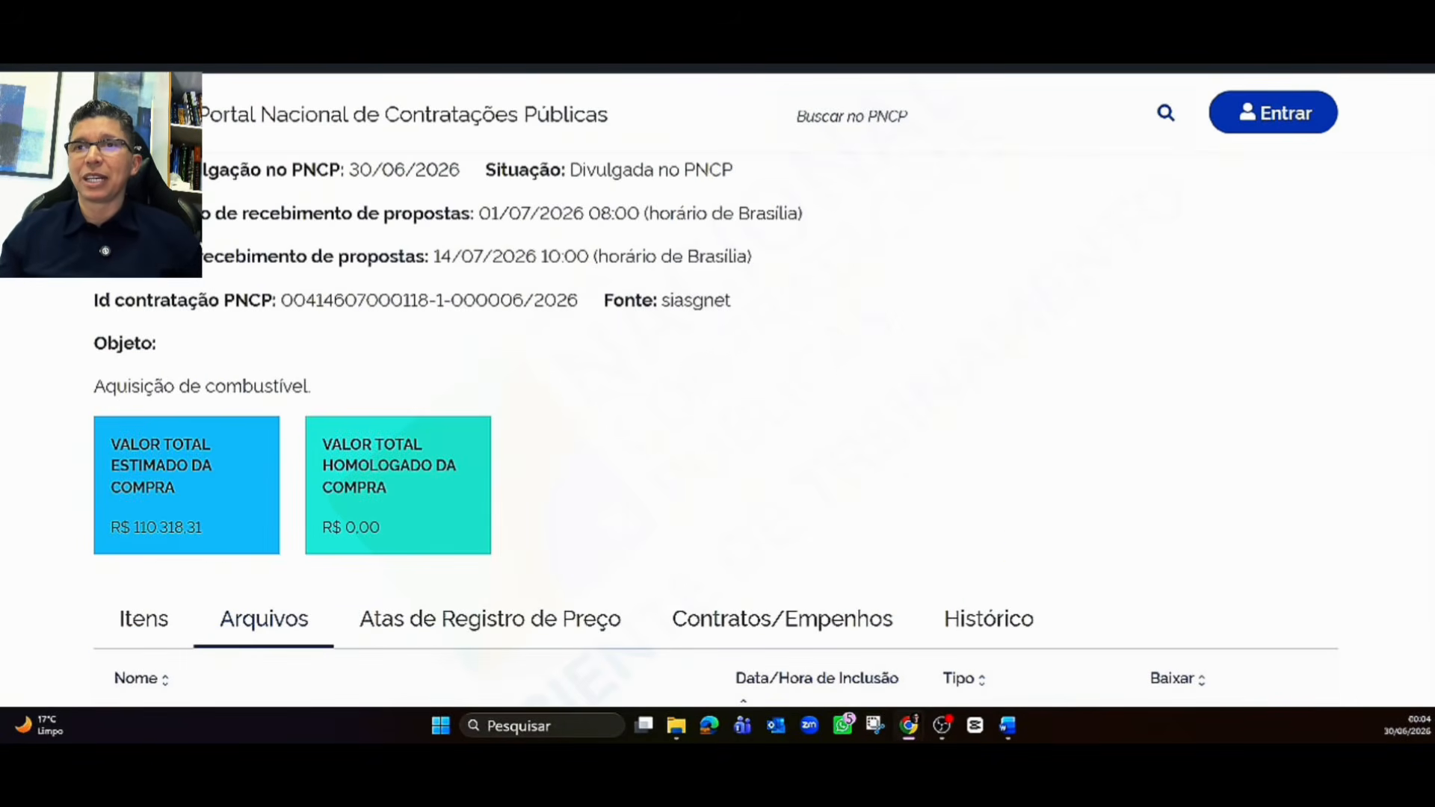
key(ctrl+shift+Tab)
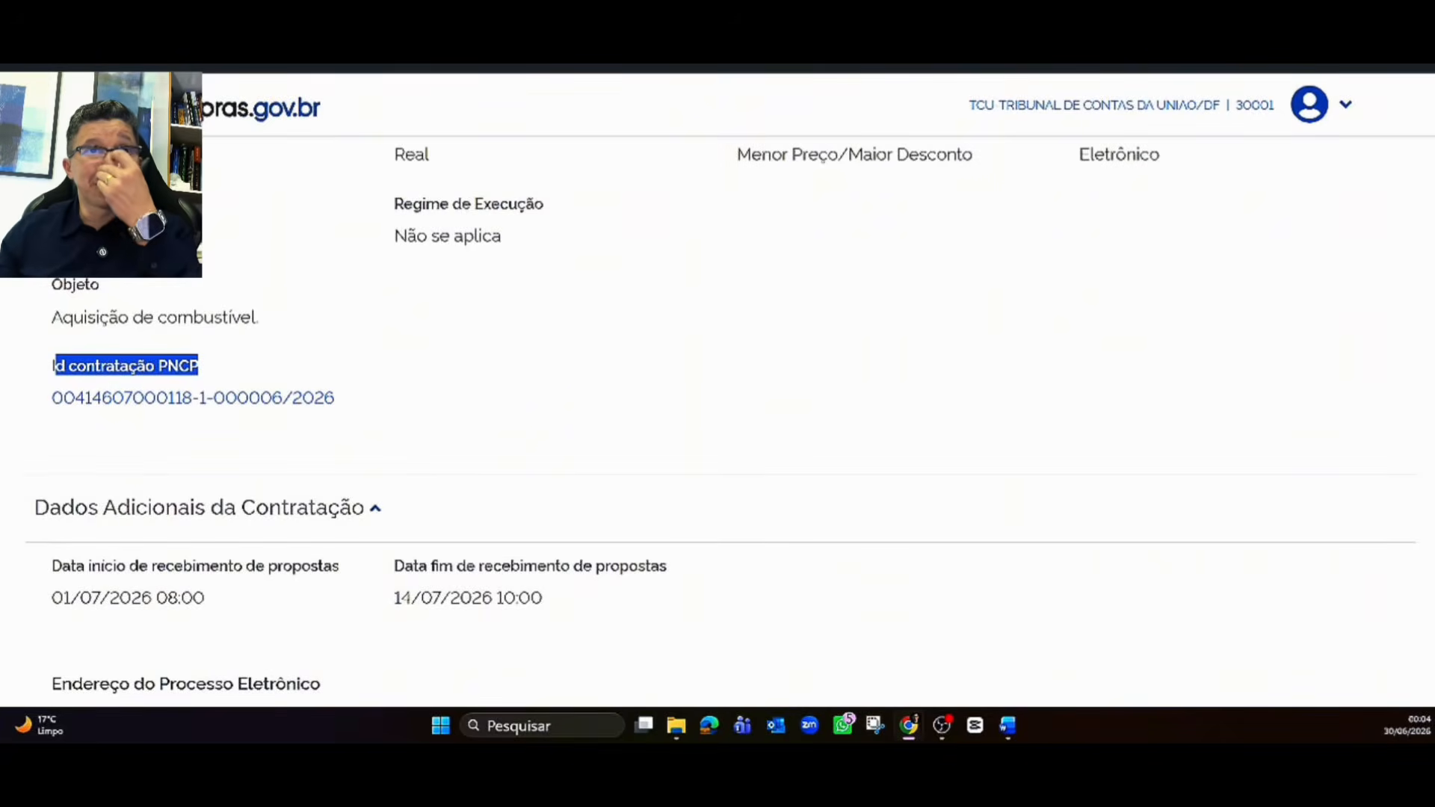
key(ctrl+shift+Tab)
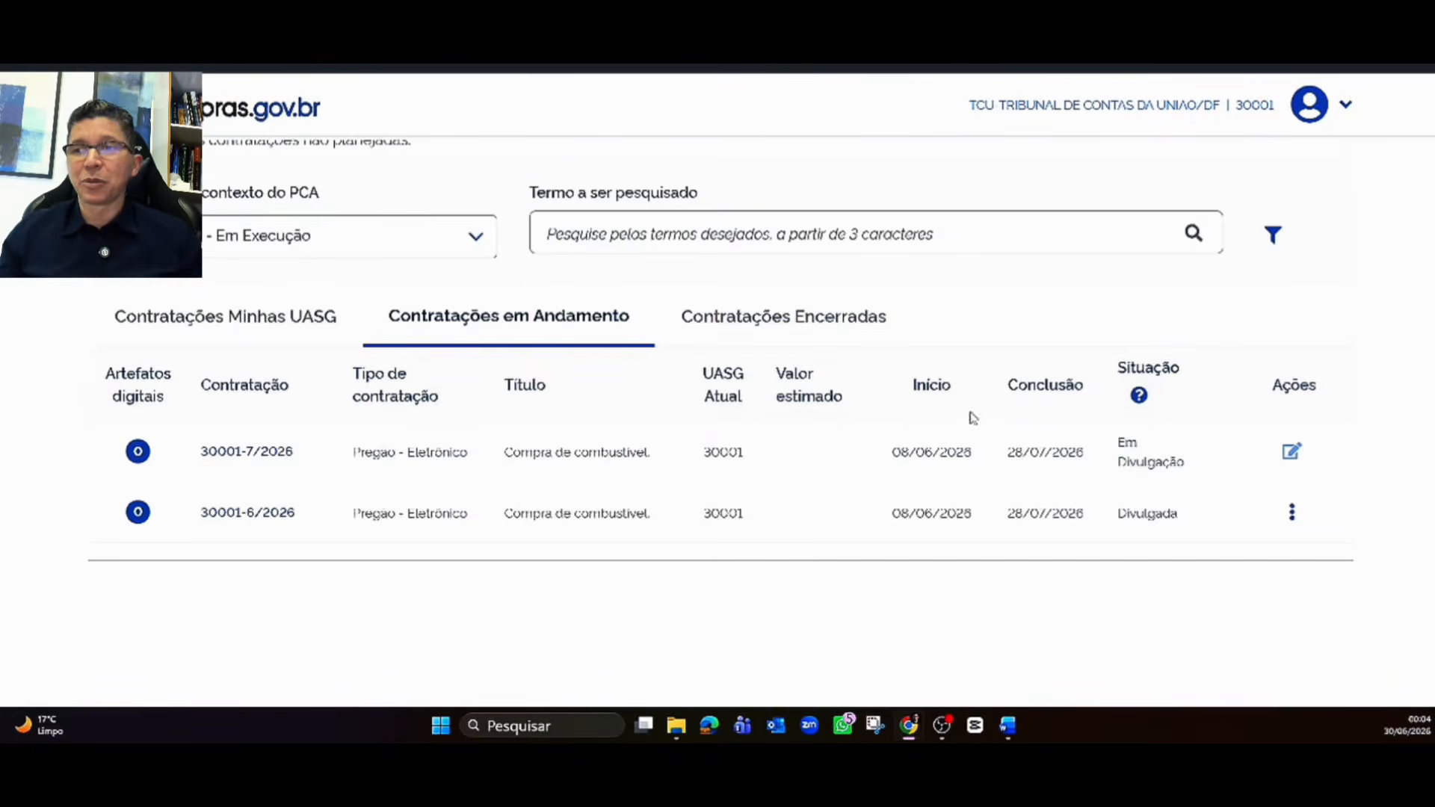
scroll(972, 417, down, 2)
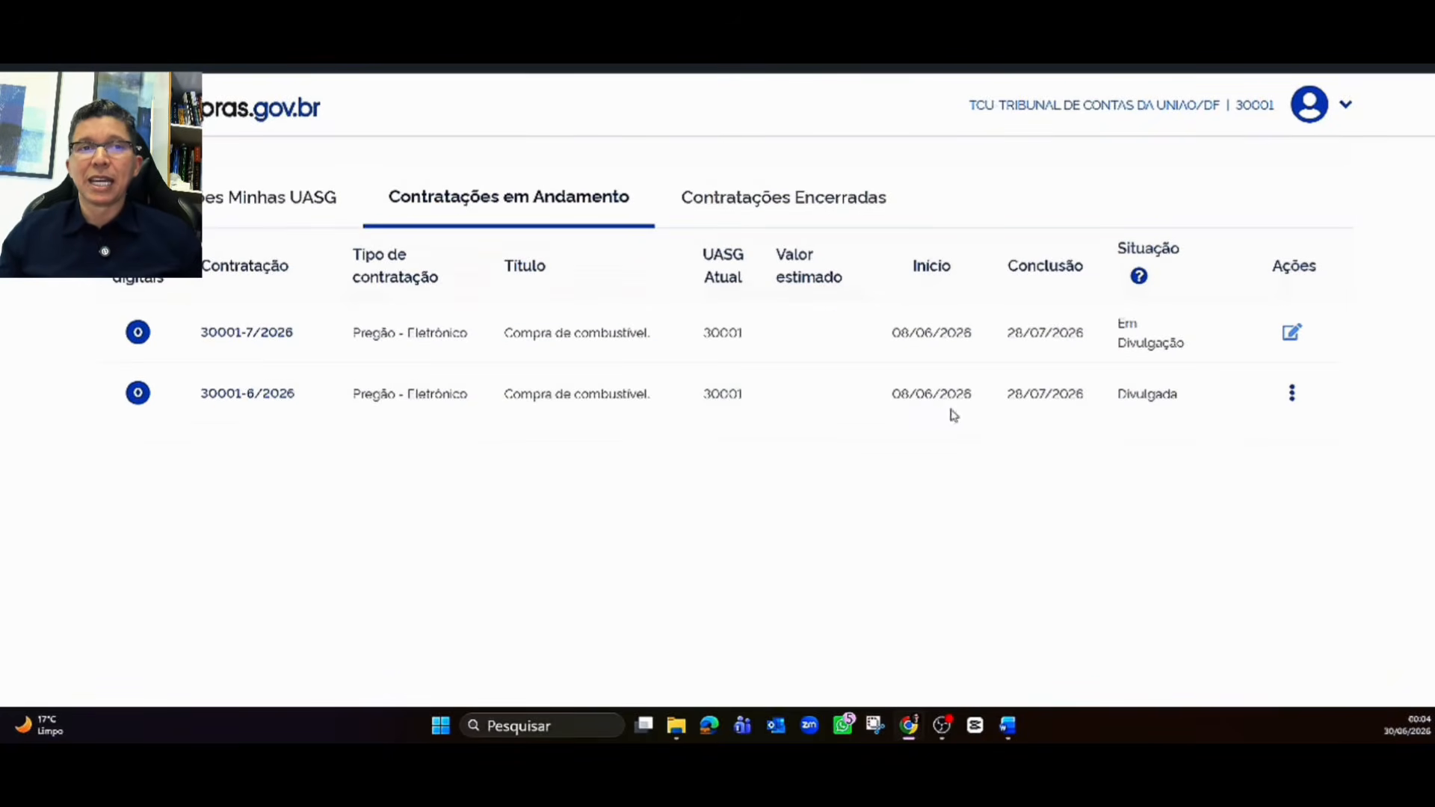
click(1294, 397)
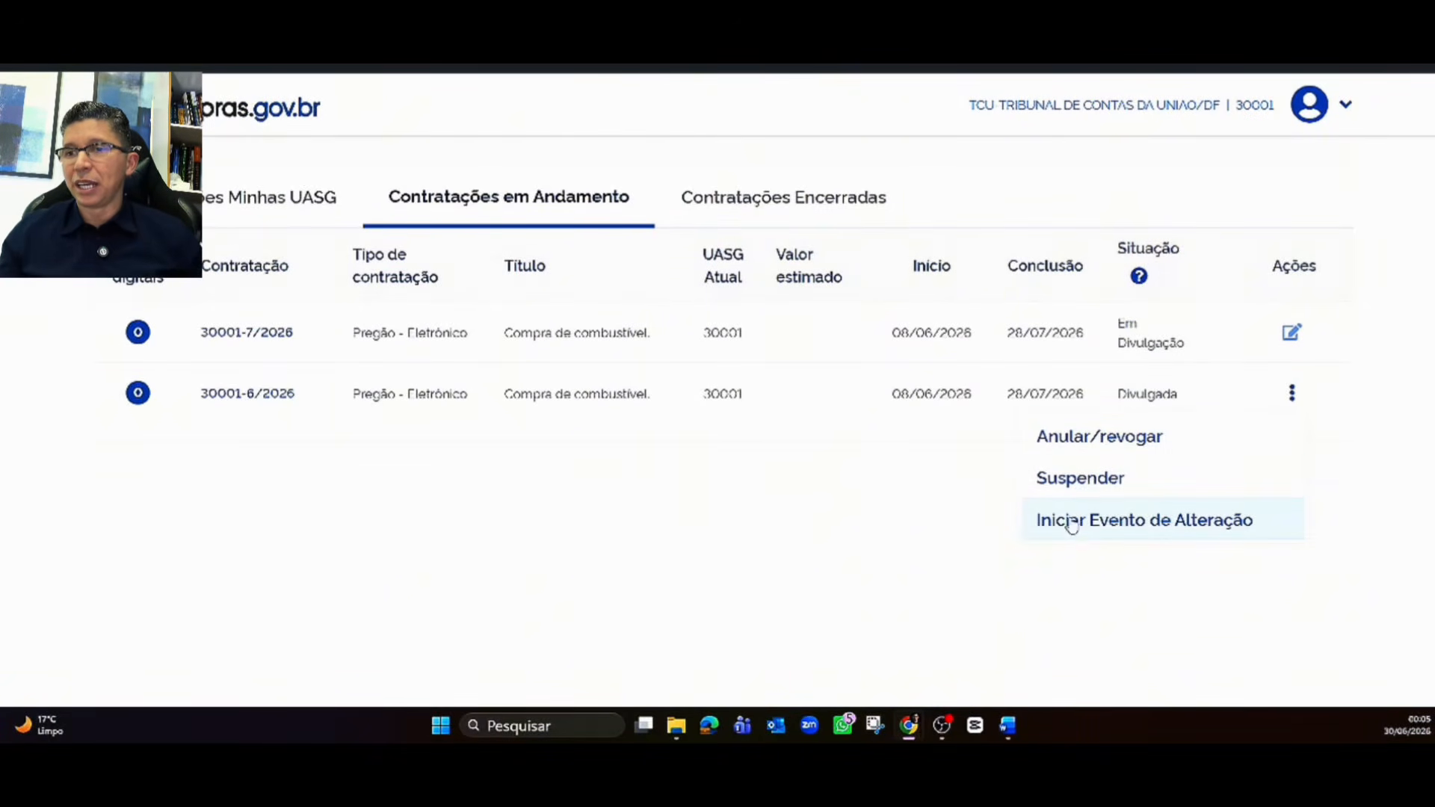
click(1119, 523)
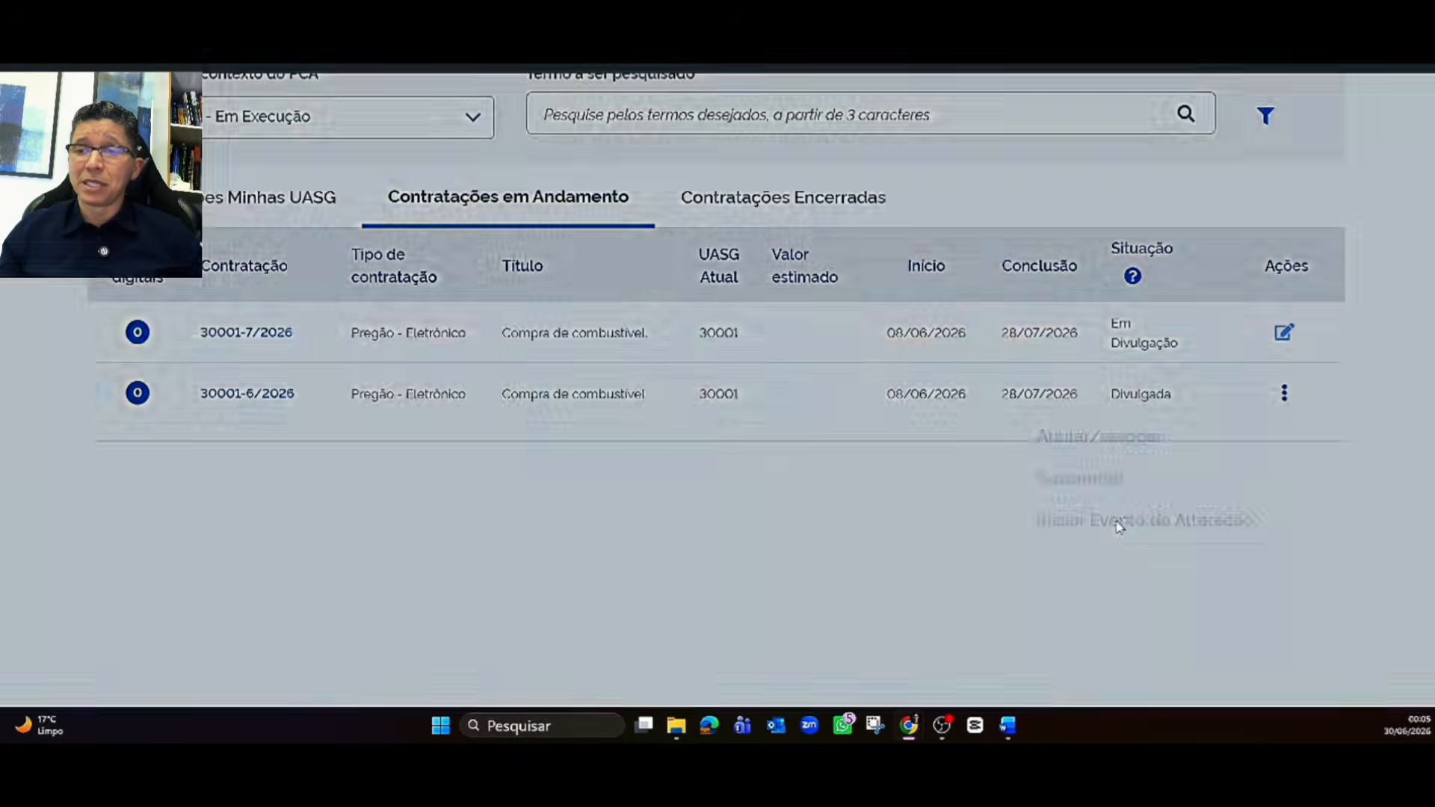
click(988, 319)
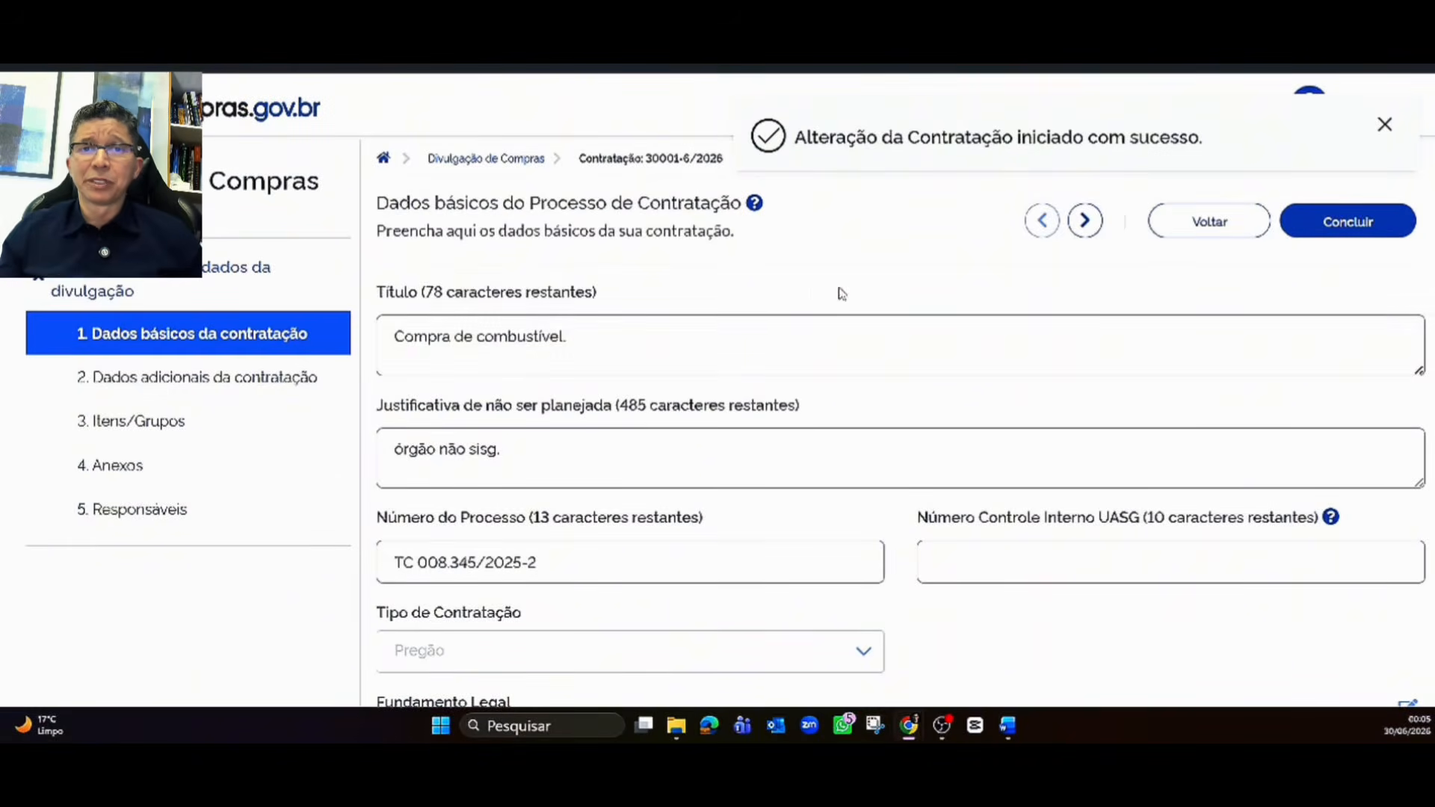
Step: Enter "Correção de valor." as the justification of the alteration event in the contratação's basic data
scroll(231, 369, down, 10)
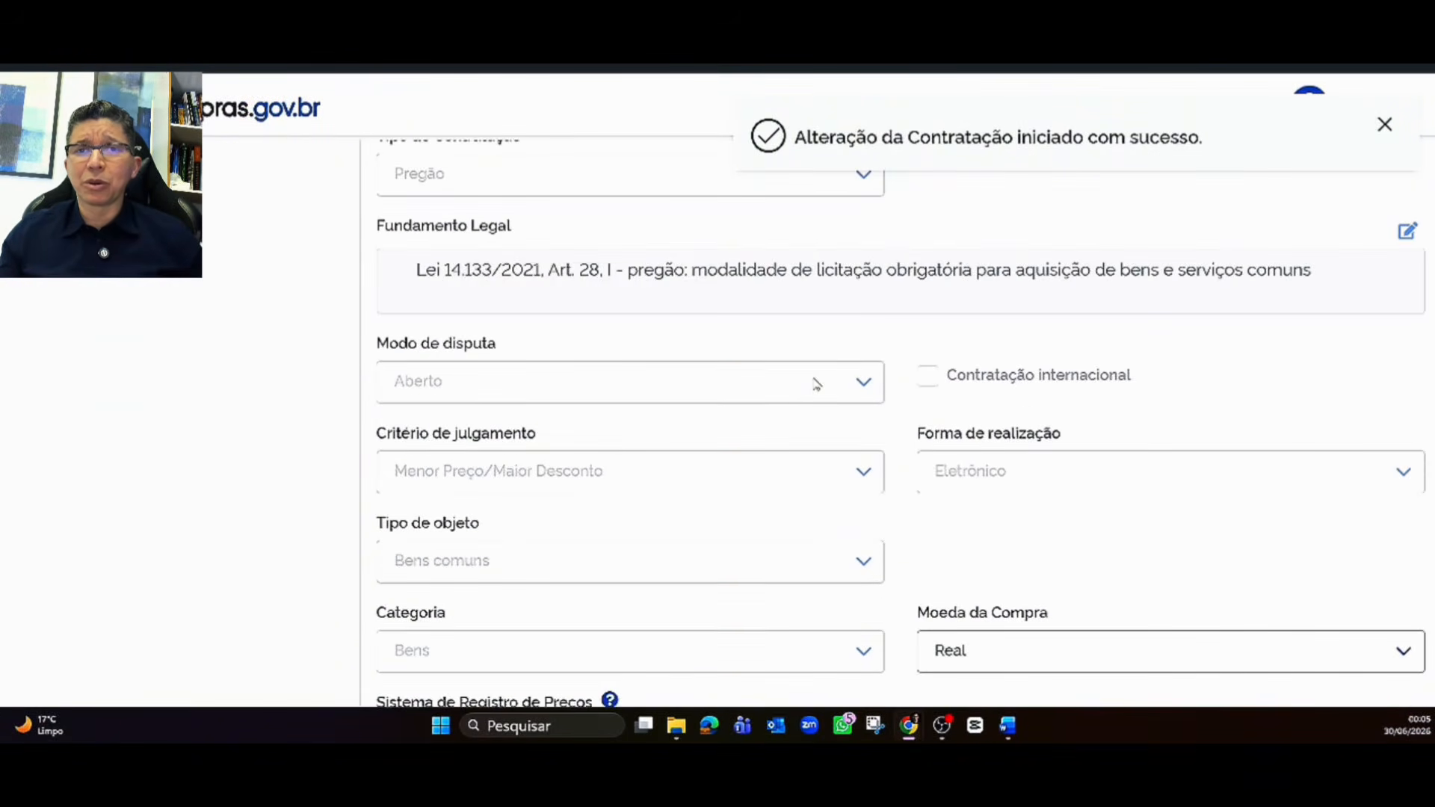
scroll(818, 383, up, 6)
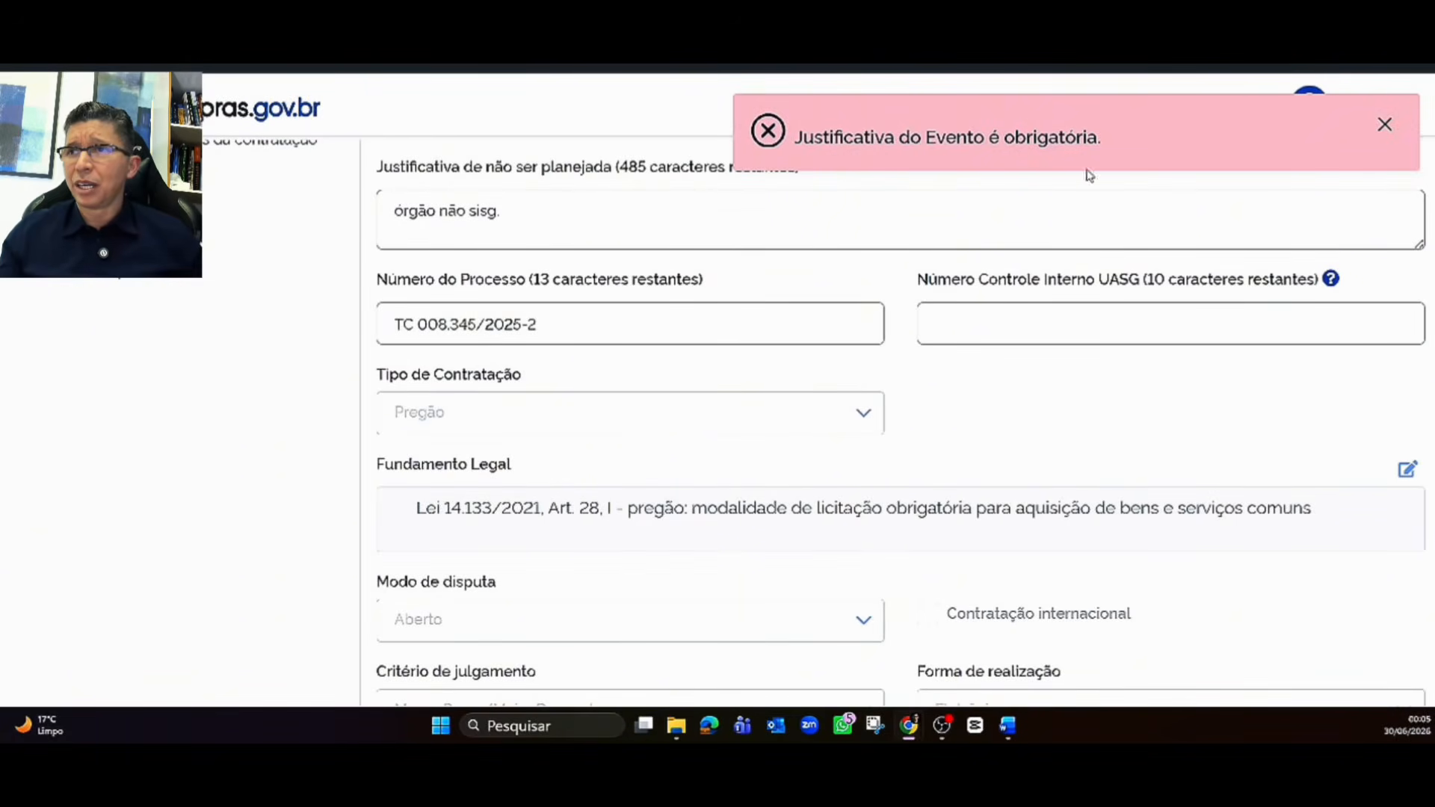
click(1384, 124)
scroll(651, 240, down, 10)
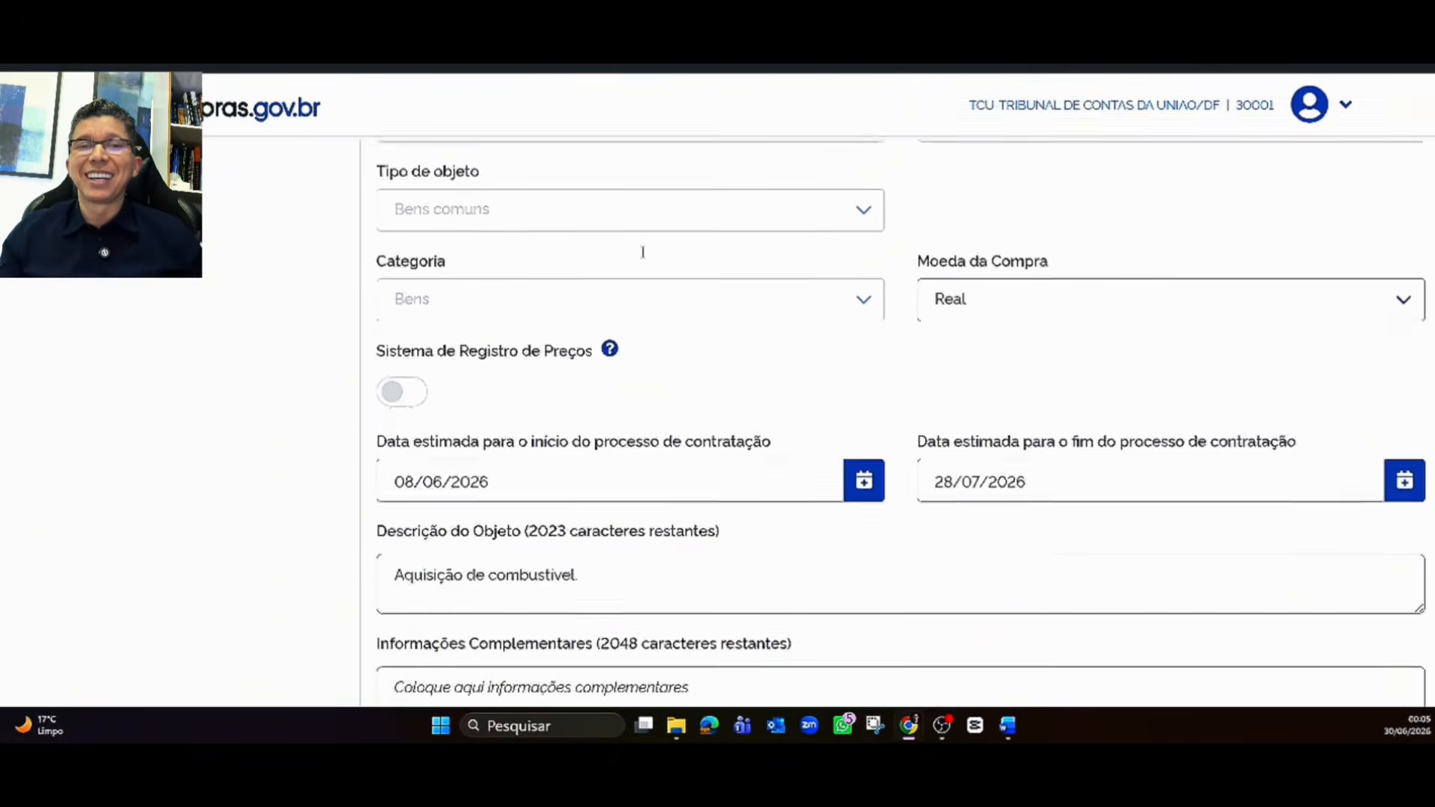
scroll(643, 252, up, 1)
scroll(433, 374, down, 2)
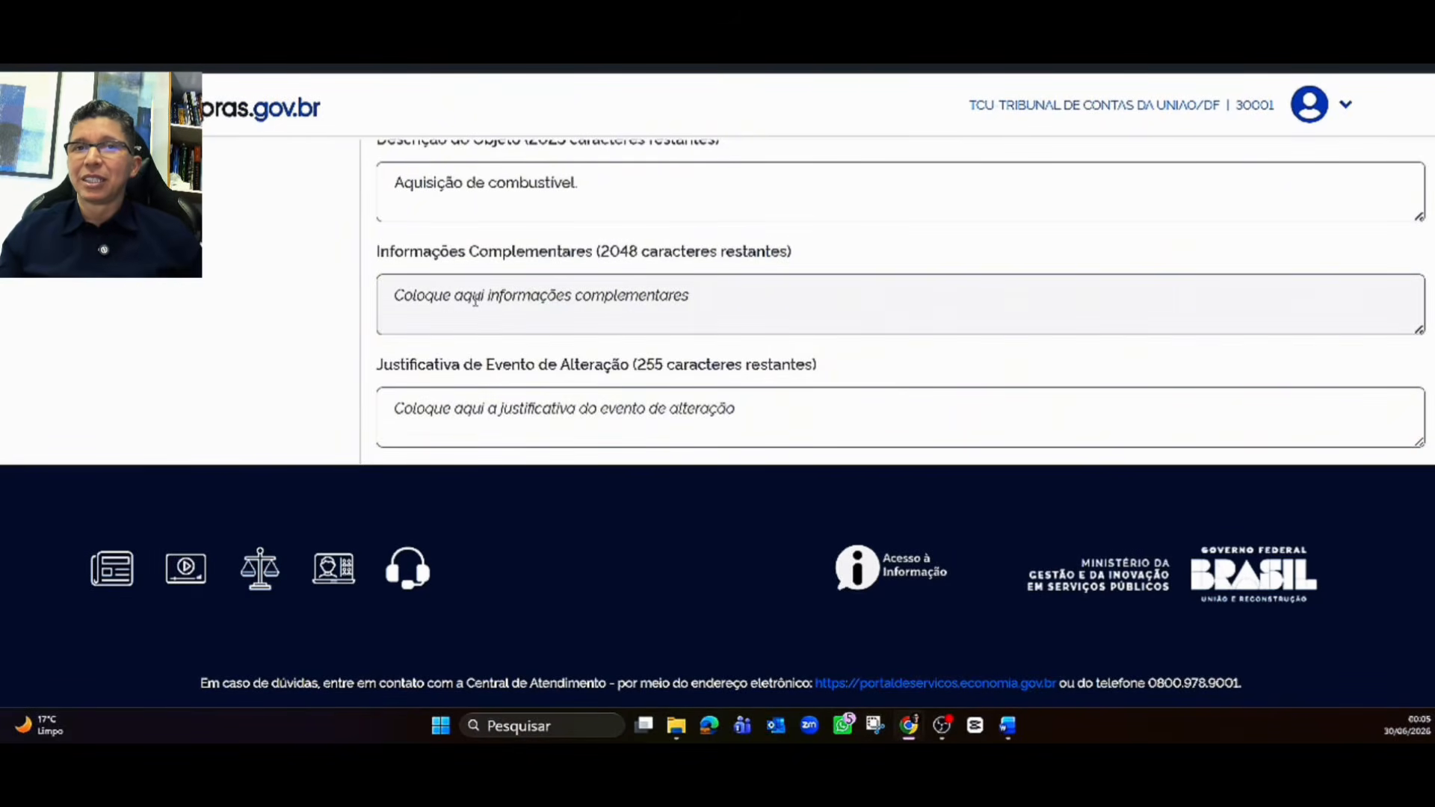
click(493, 397)
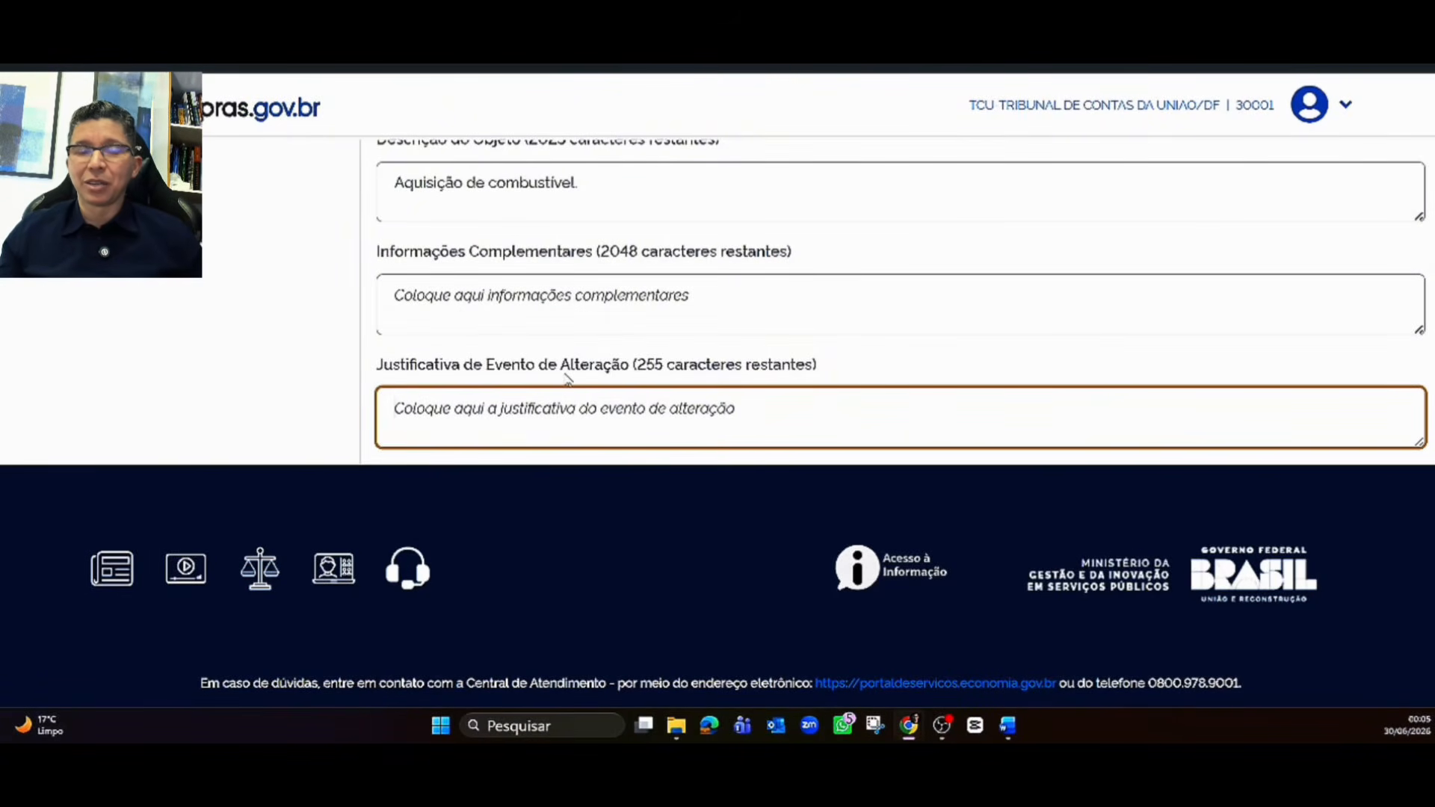
text(Correçã)
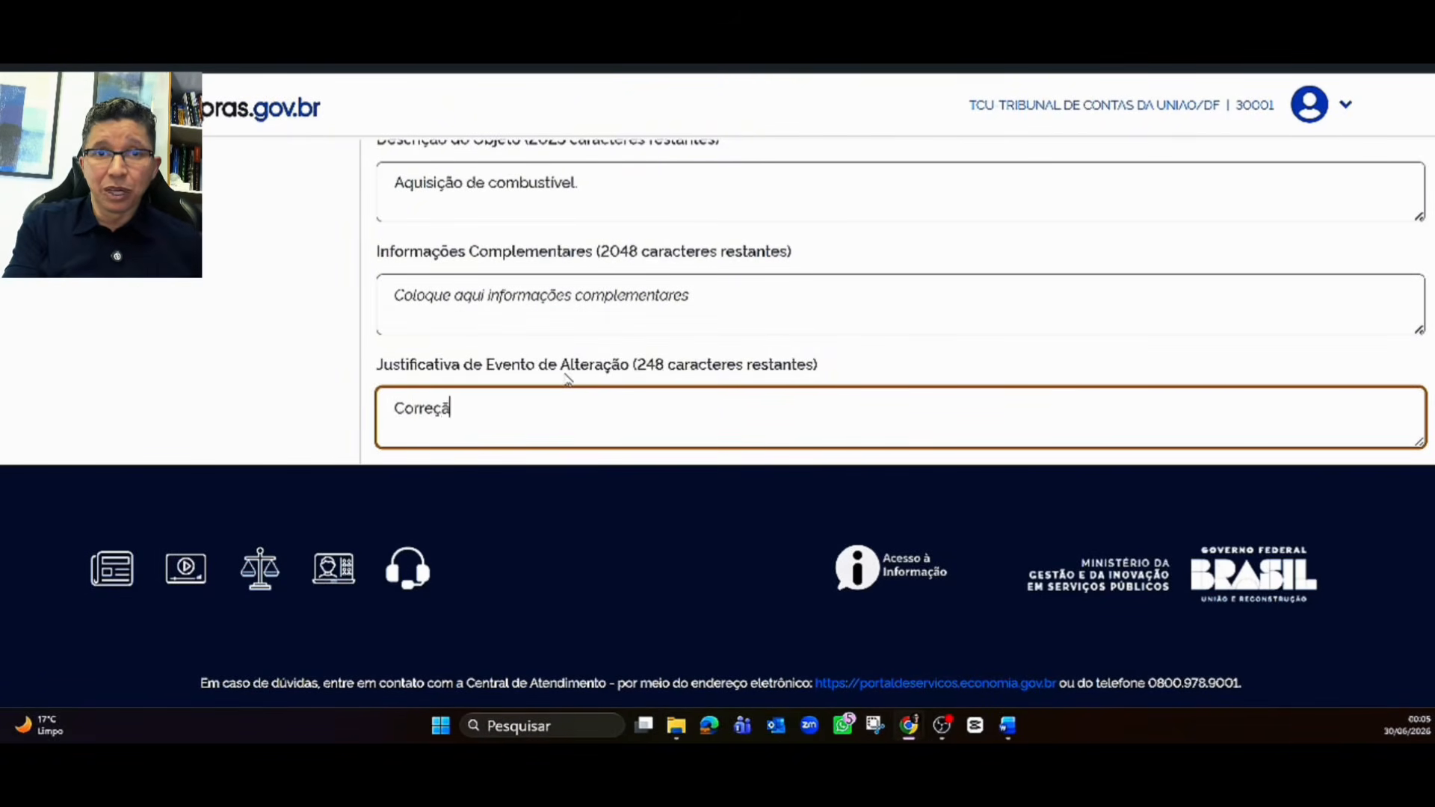
text(o de valor.)
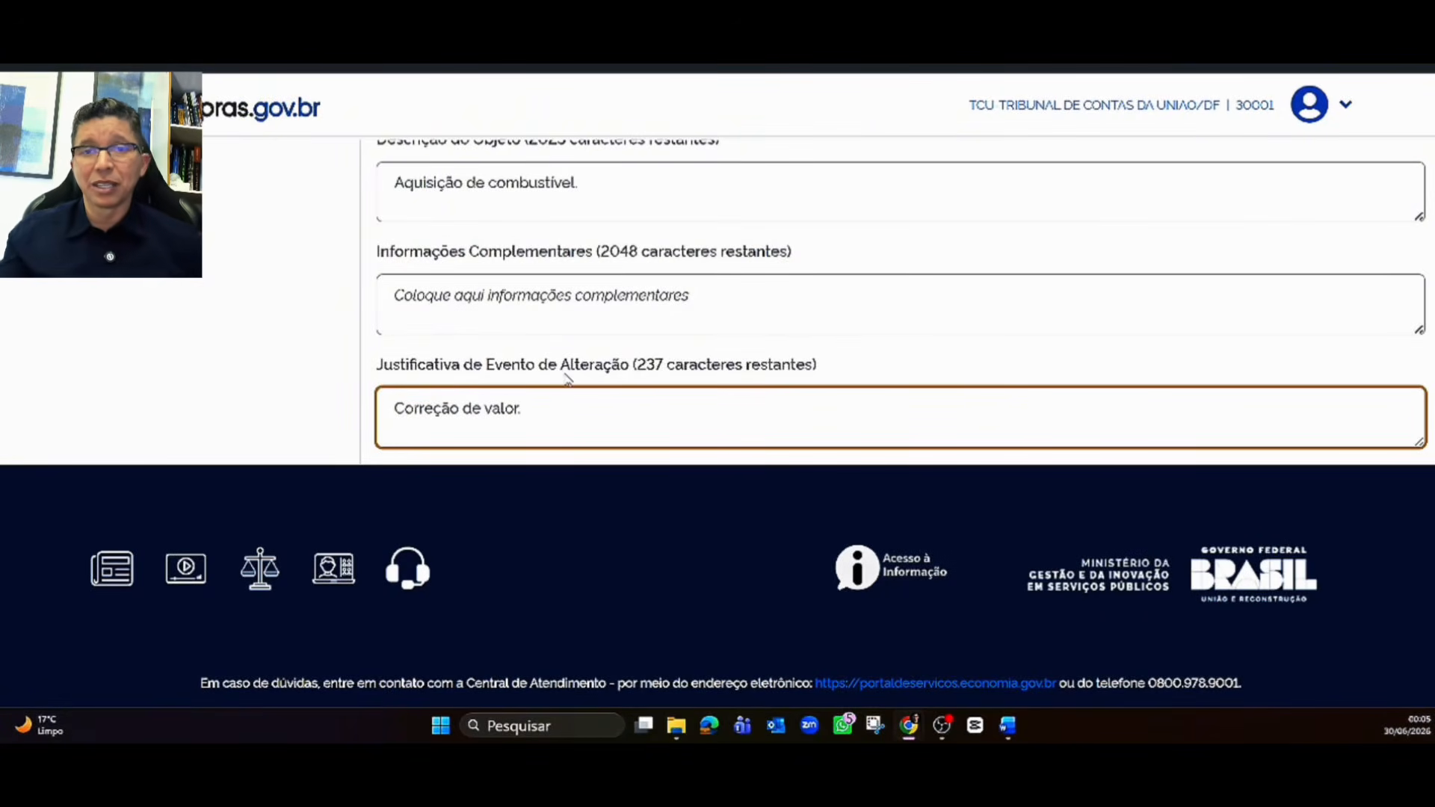
Step: Set the estimated unit value of the Gasolina Especial item to 15,0000 and save the item
scroll(568, 379, up, 15)
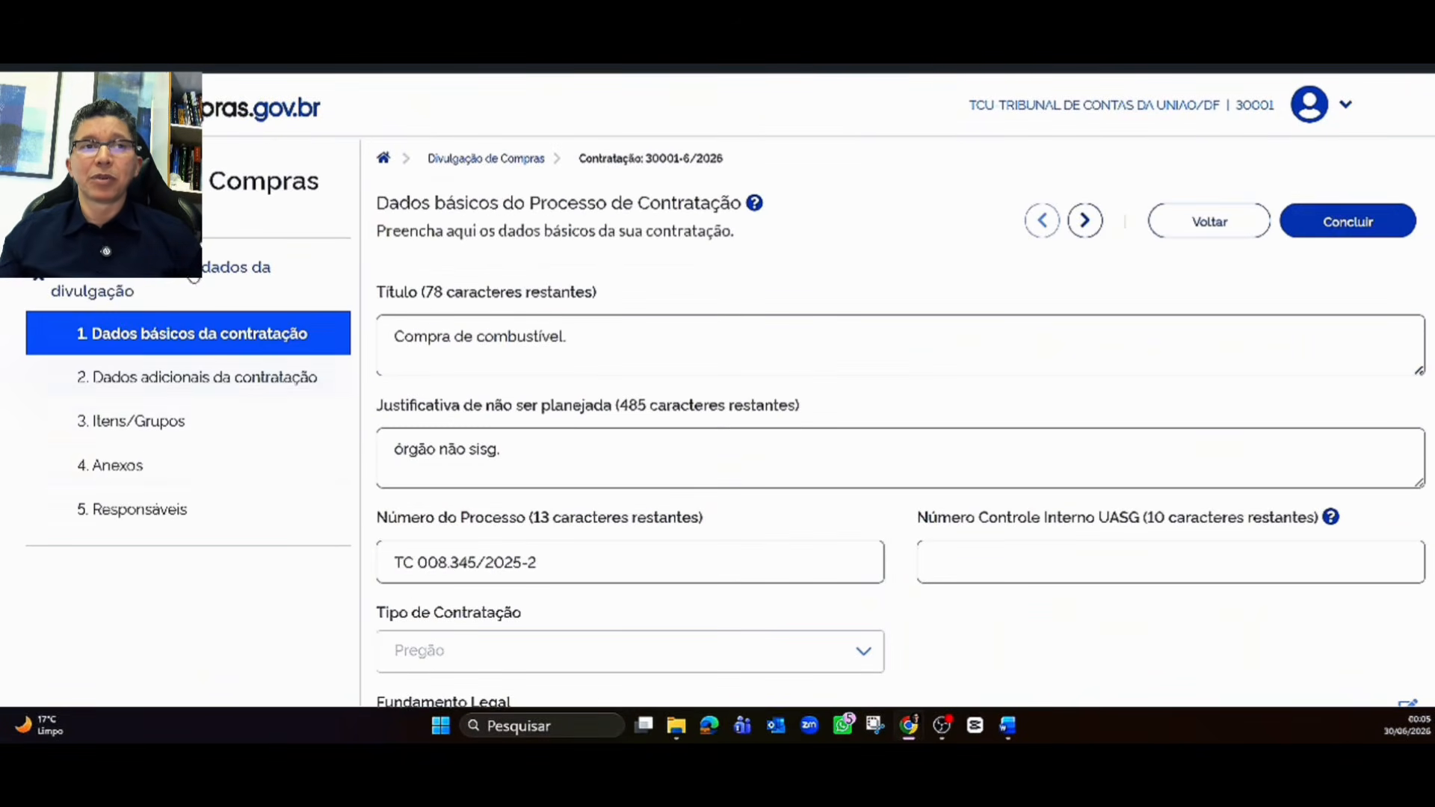
click(142, 421)
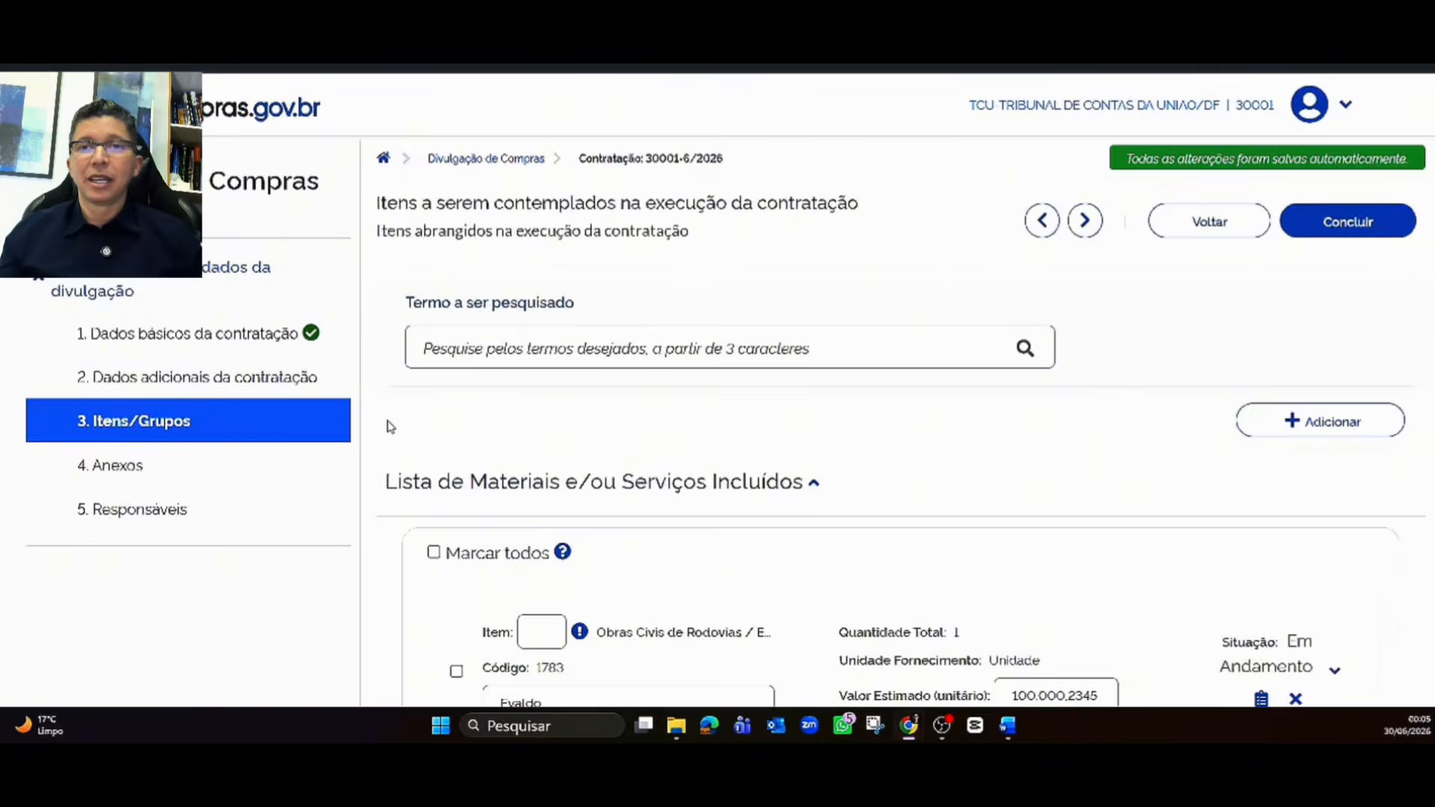
scroll(388, 427, down, 6)
double_click(1090, 394)
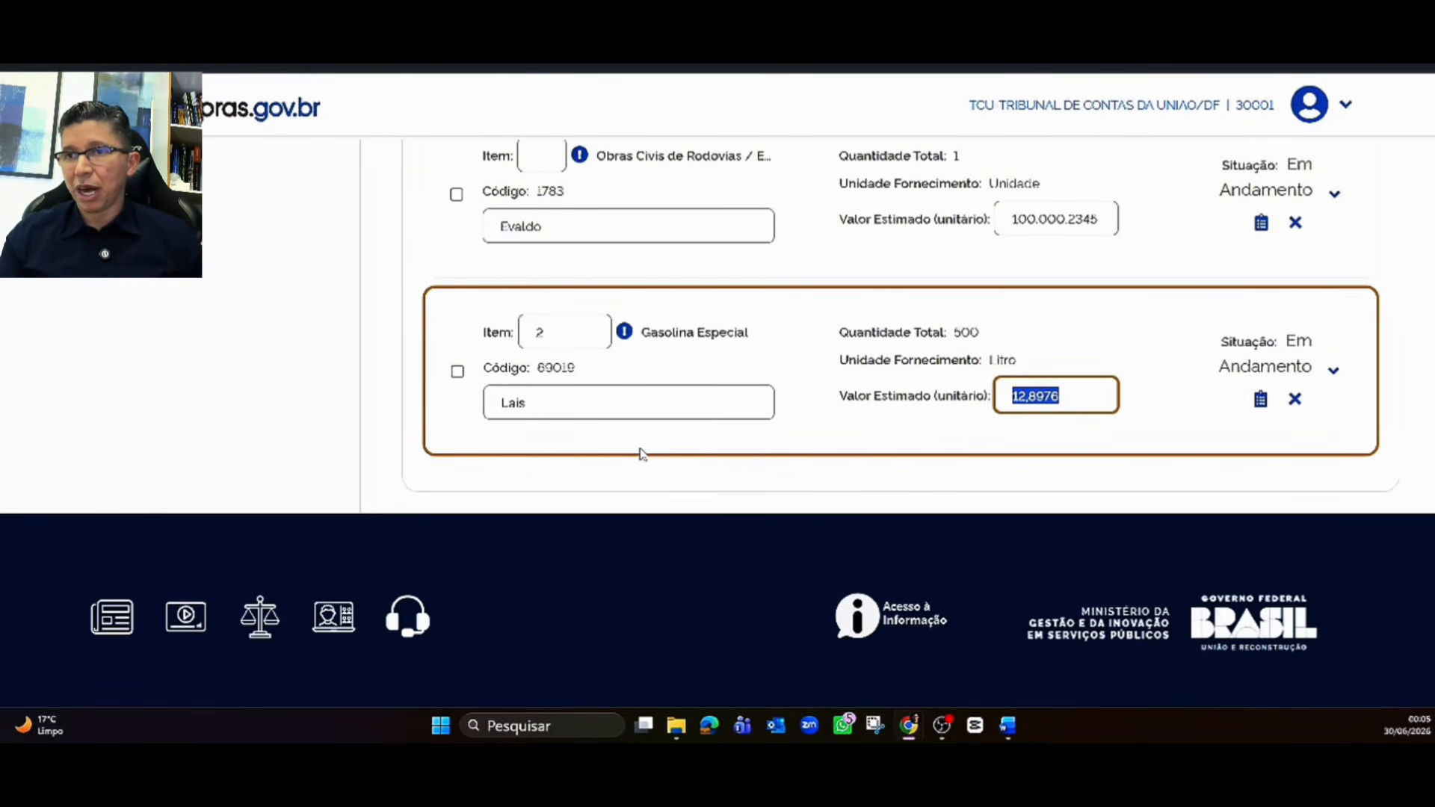
text(15,0000)
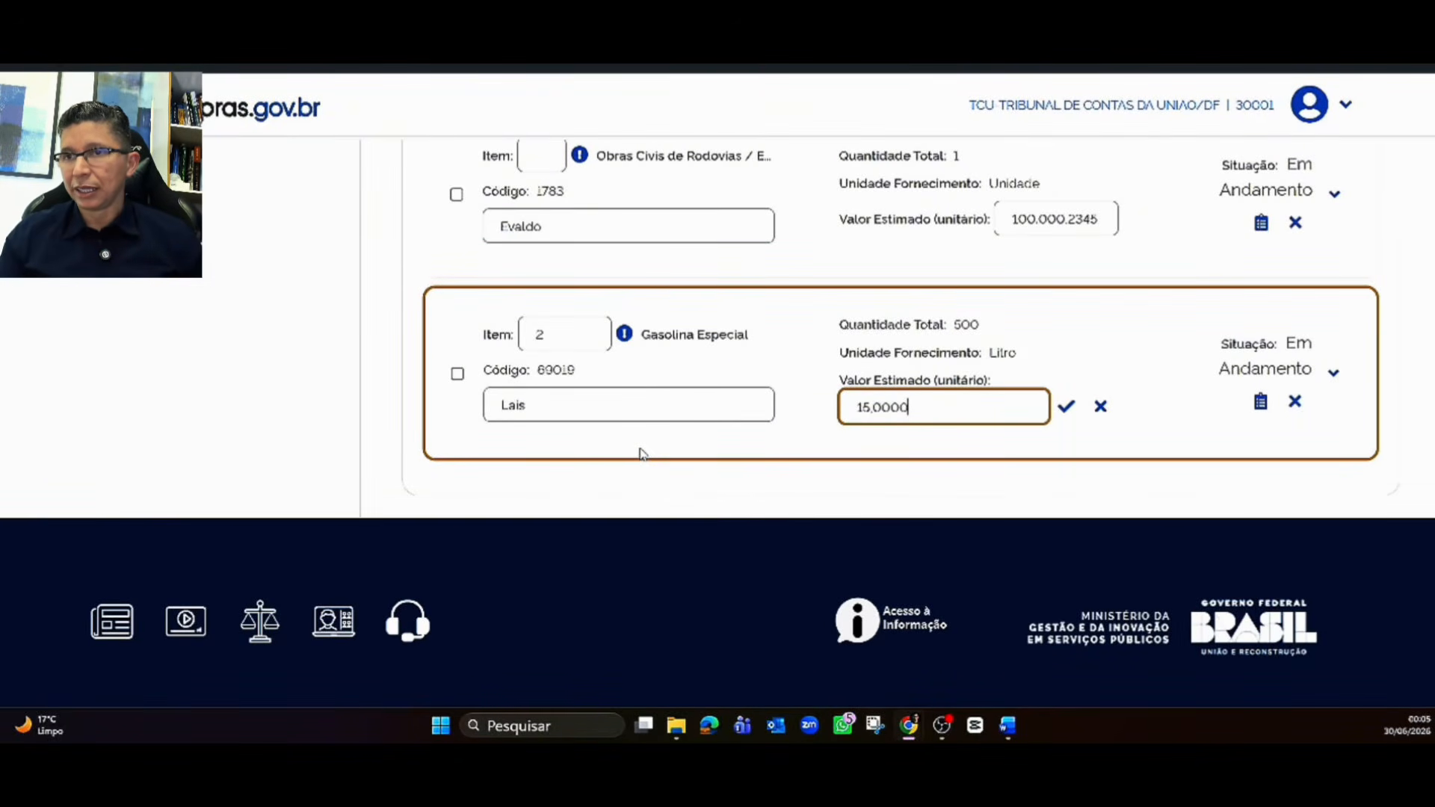
click(1066, 407)
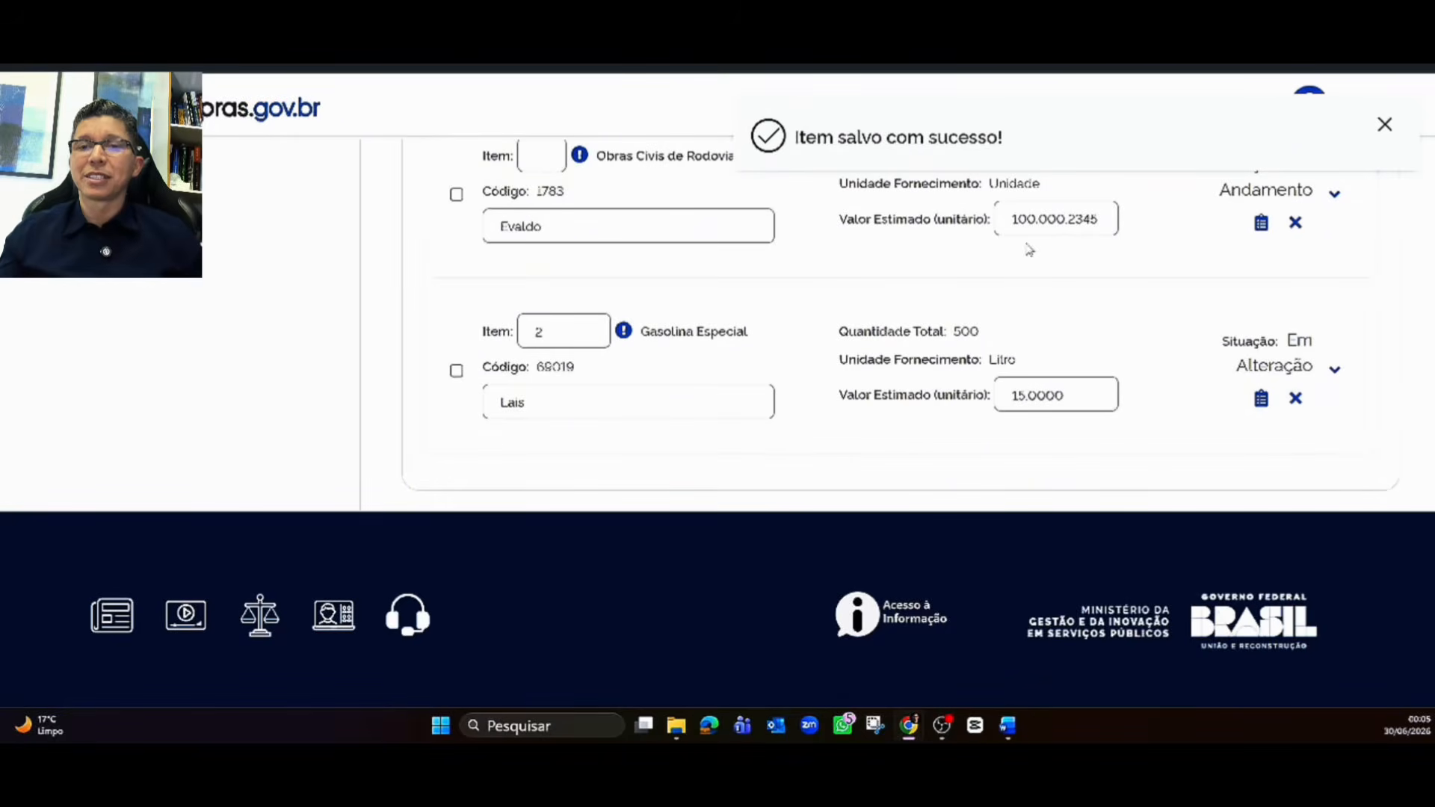
scroll(815, 291, up, 2)
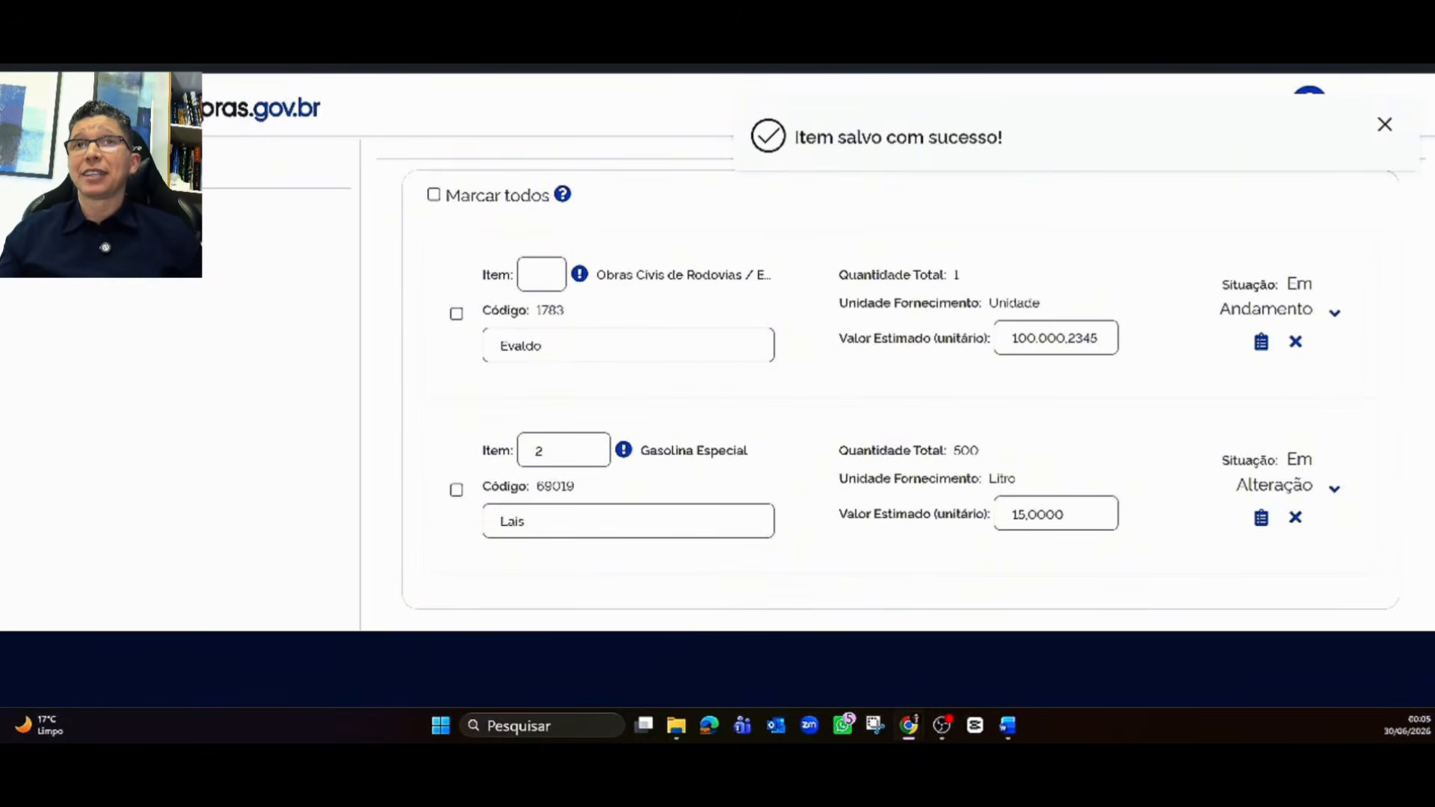